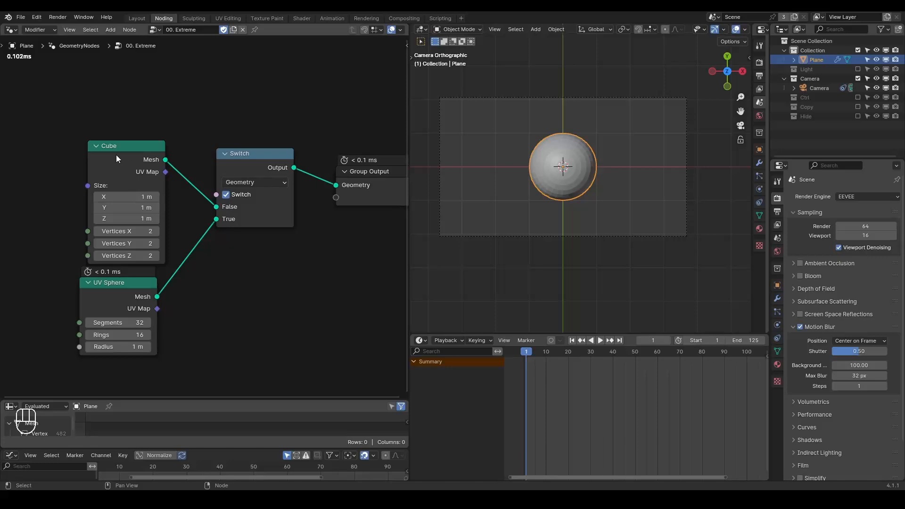
Step: Toggle the Switch node's input off and on repeatedly to compare its cube and UV sphere outputs
{"action": "left_click", "coordinate": [234, 196]}
{"action": "left_click", "coordinate": [233, 196]}
{"action": "left_click", "coordinate": [233, 196]}
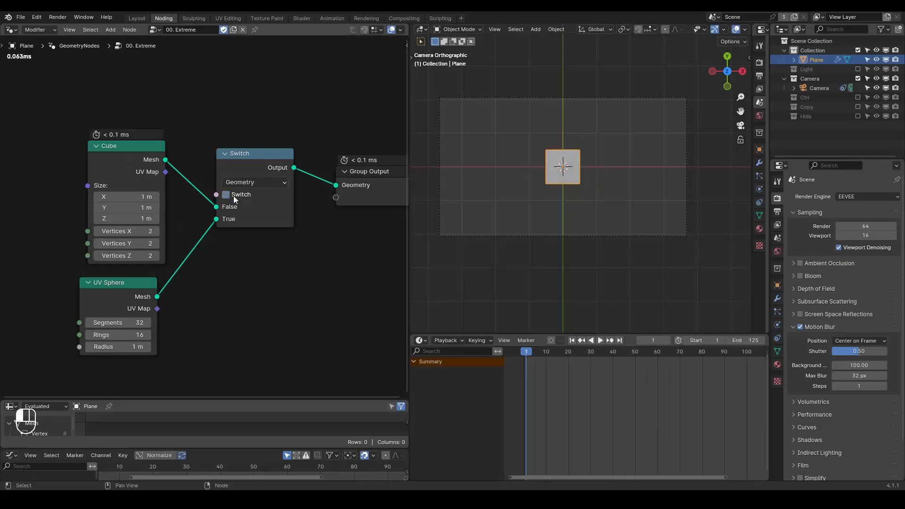
{"action": "left_click", "coordinate": [233, 196]}
{"action": "left_click", "coordinate": [233, 196]}
{"action": "left_click", "coordinate": [234, 196]}
{"action": "left_click", "coordinate": [233, 196]}
{"action": "left_click", "coordinate": [234, 196]}
{"action": "left_click", "coordinate": [233, 196]}
{"action": "left_click", "coordinate": [234, 196]}
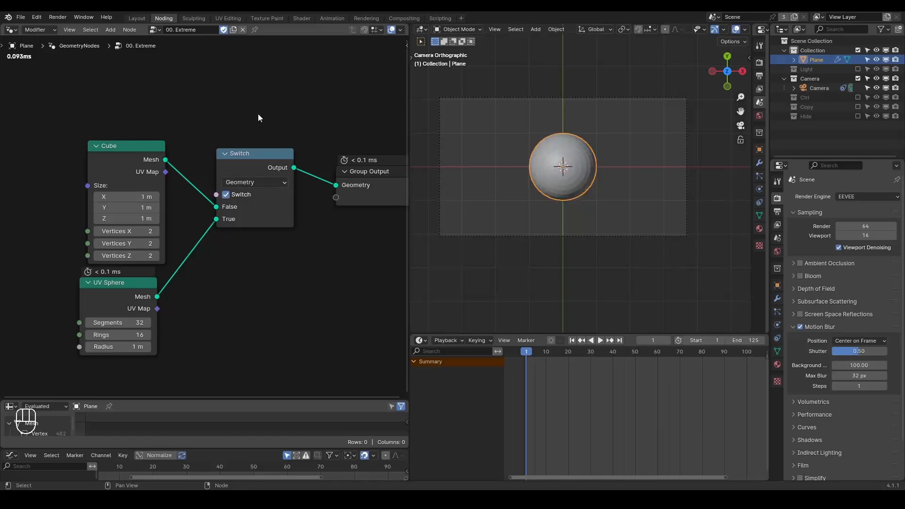
Step: Keyframe the Switch node's checkbox enabled on frame 1 and disabled at about frame 24
{"action": "right_click", "coordinate": [227, 194]}
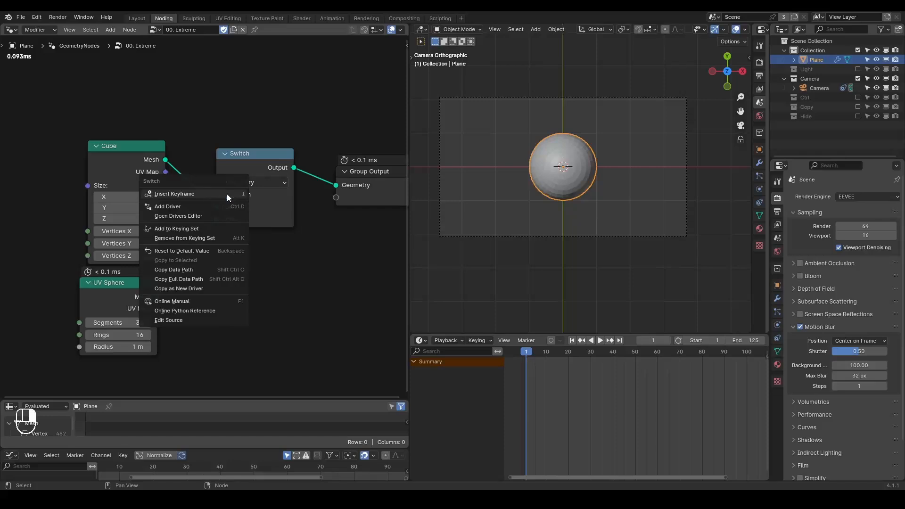
{"action": "left_click", "coordinate": [227, 194]}
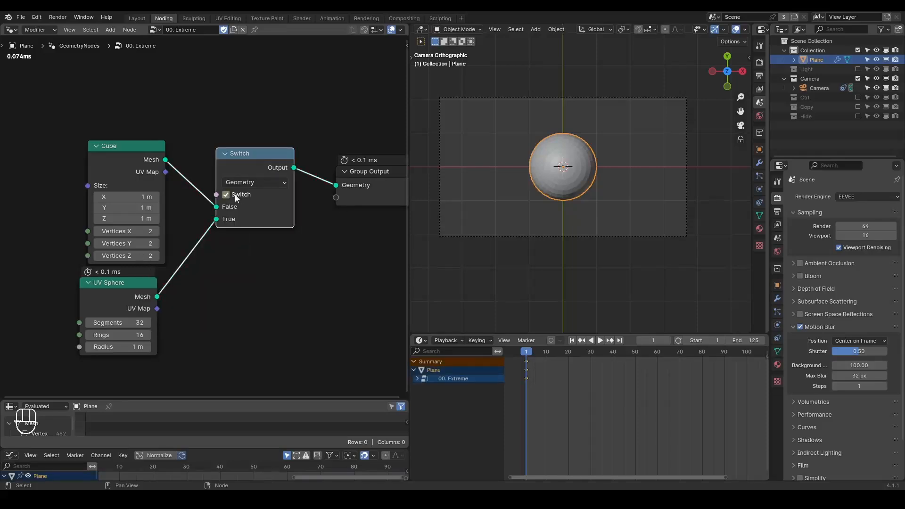
{"action": "left_click_drag", "start_coordinate": [569, 351], "coordinate": [577, 352]}
{"action": "left_click", "coordinate": [229, 195]}
{"action": "right_click", "coordinate": [229, 196]}
{"action": "left_click", "coordinate": [229, 194]}
Step: Play back the keyframed switch animation, stop it and return to frame 1
{"action": "key", "text": "shift+space"}
{"action": "key", "text": "space"}
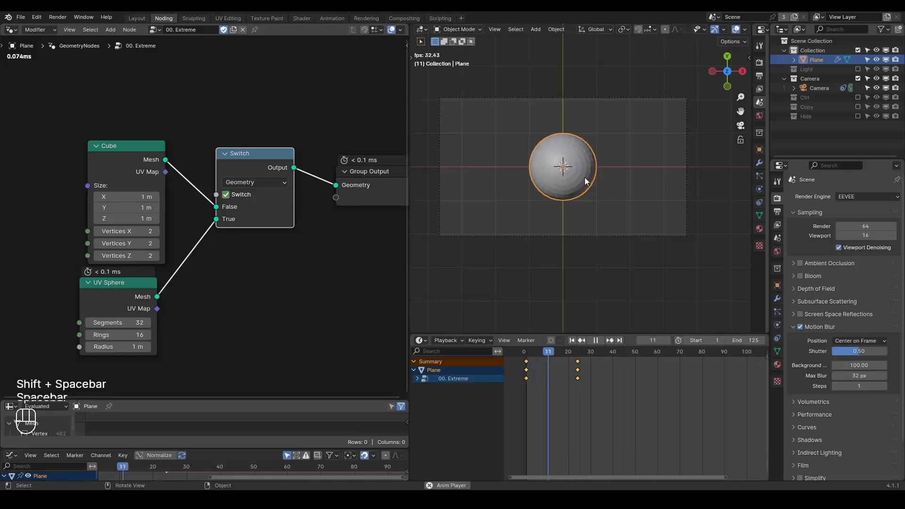
{"action": "key", "text": "space"}
{"action": "key", "text": "shift+space"}
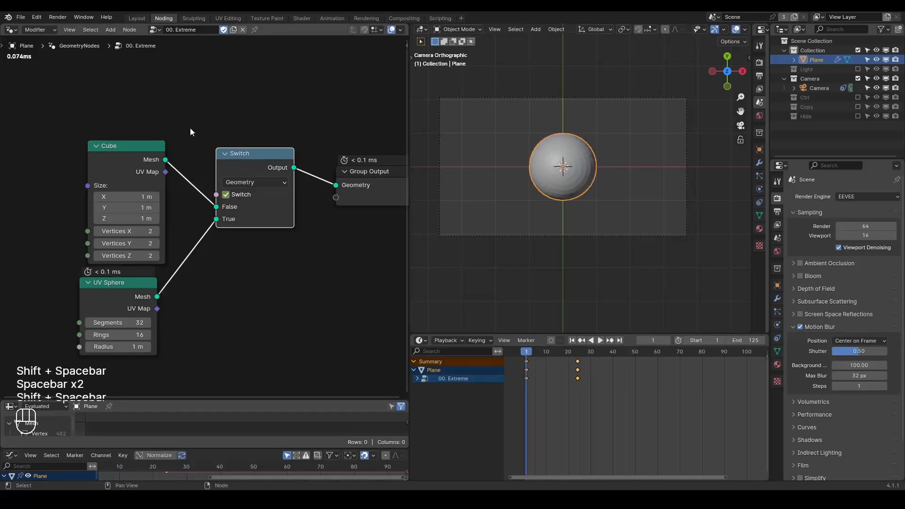
Step: Add a Set Position node below the Group Output node, leaving it unconnected
{"action": "key", "text": "ctrl+a"}
{"action": "type", "text": "se"}
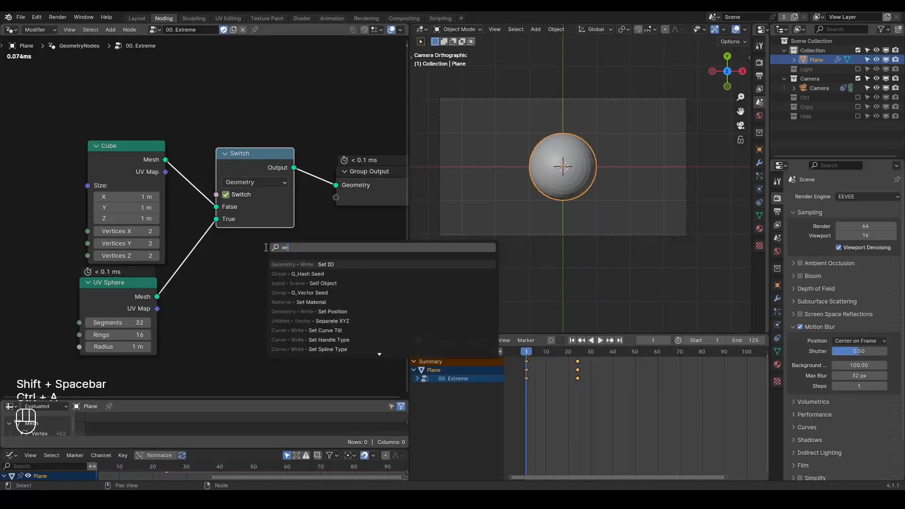
{"action": "type", "text": "t pos"}
{"action": "key", "text": "Return"}
{"action": "left_click", "coordinate": [316, 234]}
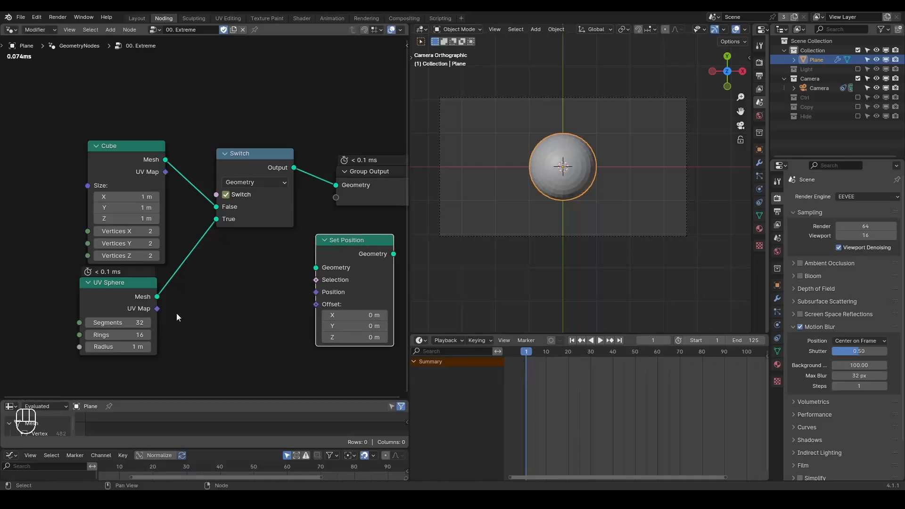
Step: Add a Sample Index node between the UV Sphere and Set Position nodes, leaving it unconnected
{"action": "key", "text": "ctrl+a"}
{"action": "type", "text": "sample ind"}
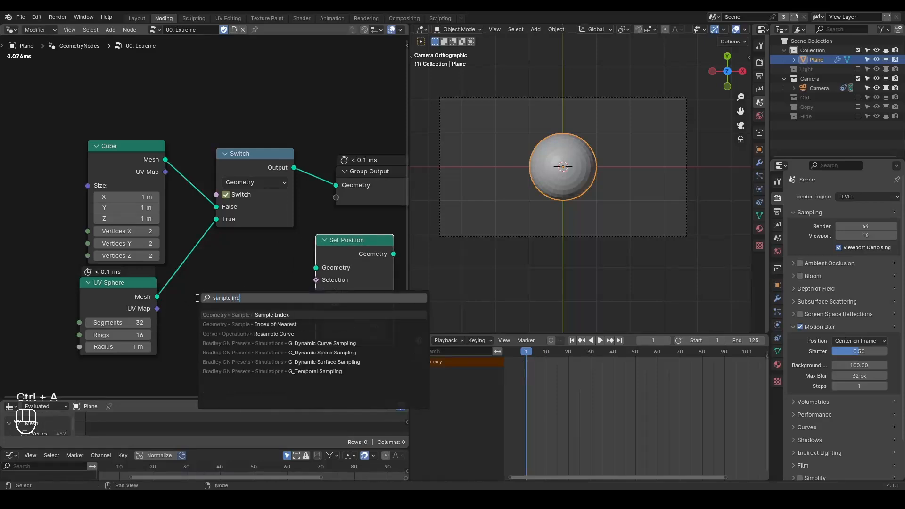
{"action": "key", "text": "Return"}
{"action": "left_click", "coordinate": [247, 284]}
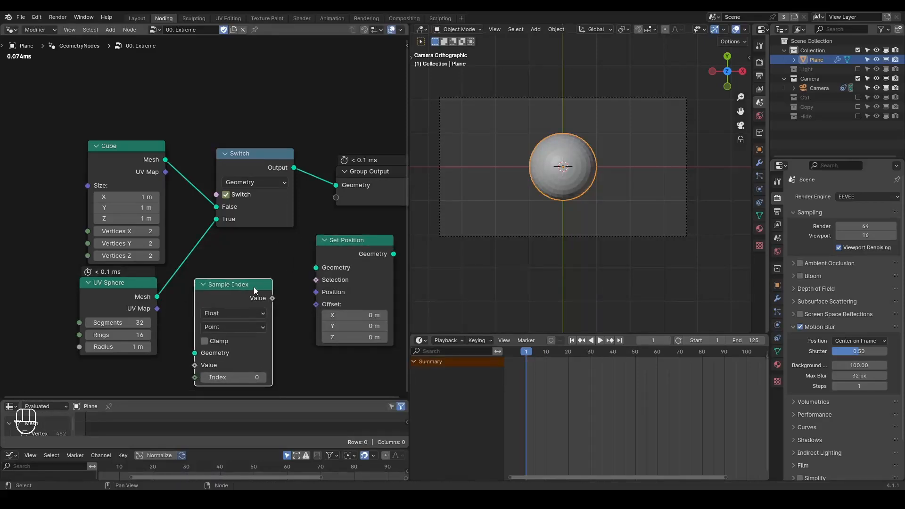
Step: Circle the Cube node with an annotation and erase it, and toggle the Switch node off and back on
{"action": "mouse_move", "coordinate": [95, 125]}
{"action": "left_mouse_down"}
{"action": "mouse_move", "coordinate": [84, 156]}
{"action": "mouse_move", "coordinate": [104, 126]}
{"action": "left_mouse_up"}
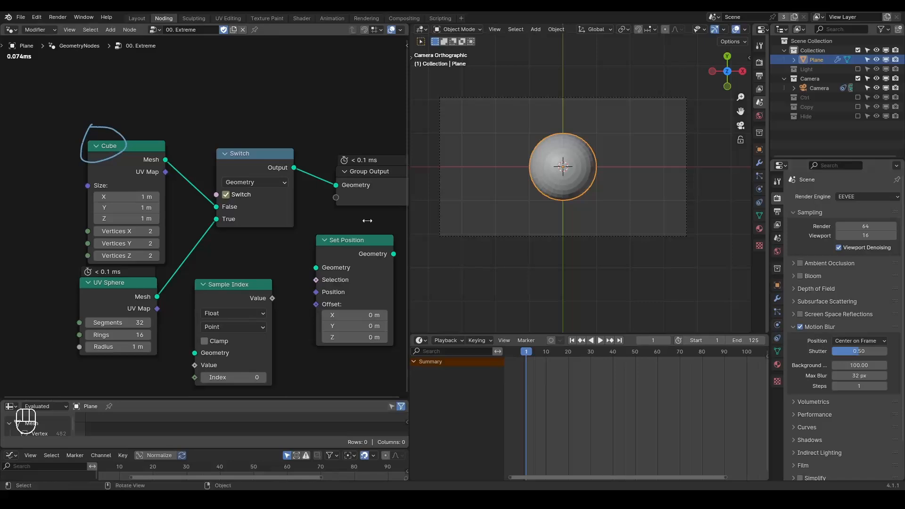
{"action": "right_click_drag", "start_coordinate": [155, 105], "coordinate": [61, 141]}
{"action": "left_click", "coordinate": [262, 199]}
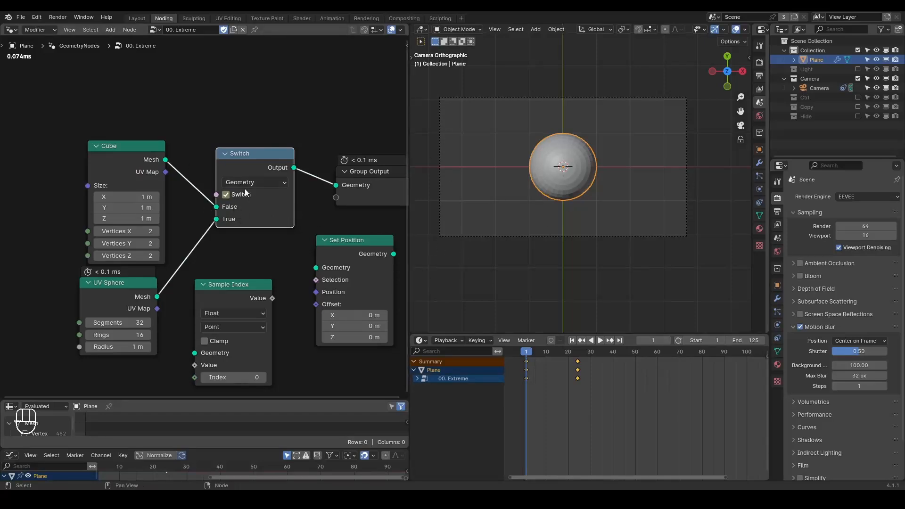
{"action": "left_click", "coordinate": [226, 195]}
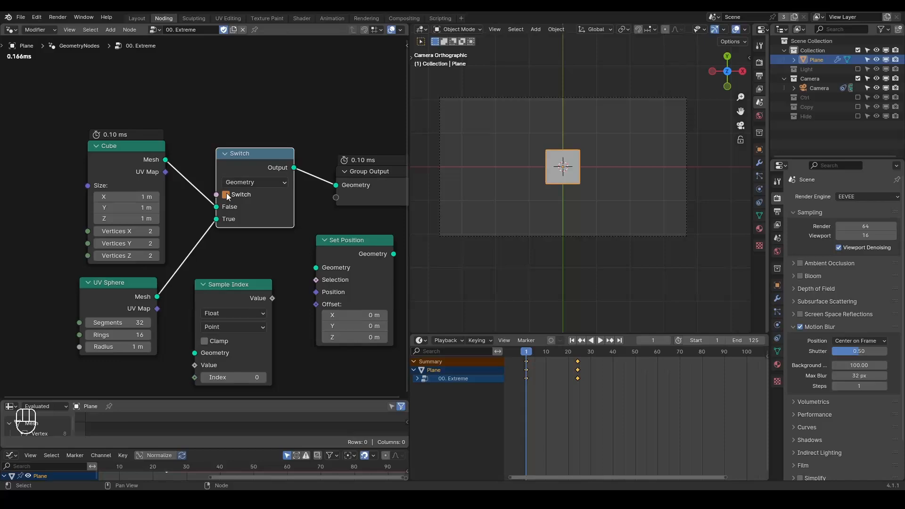
{"action": "left_click", "coordinate": [226, 194]}
Step: Draw annotation arrows over the sphere in the viewport, pointing diagonally outward from its centre
{"action": "mouse_move", "coordinate": [536, 143]}
{"action": "left_mouse_down"}
{"action": "mouse_move", "coordinate": [552, 152]}
{"action": "mouse_move", "coordinate": [593, 143]}
{"action": "mouse_move", "coordinate": [591, 155]}
{"action": "mouse_move", "coordinate": [546, 185]}
{"action": "mouse_move", "coordinate": [585, 186]}
{"action": "left_mouse_up"}
{"action": "left_click_drag", "start_coordinate": [587, 174], "coordinate": [588, 191]}
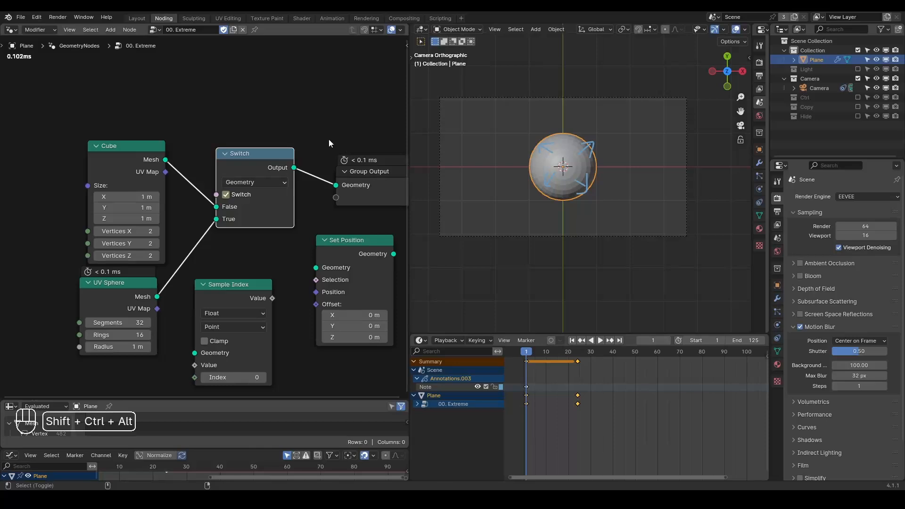
{"action": "key", "text": "shift+ctrl+alt+q"}
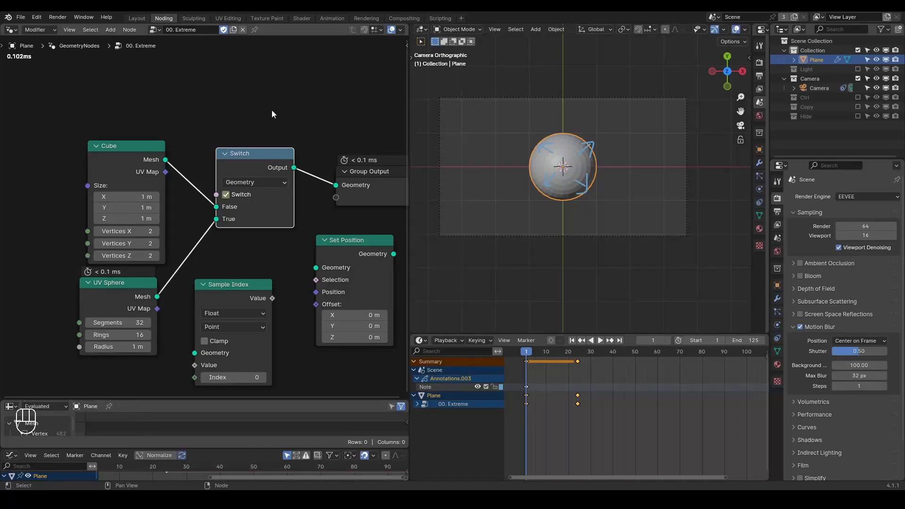
Step: Add a Subdivide Mesh node above the Switch node, expand it and keyframe its Level at 1 on frame 1
{"action": "key", "text": "ctrl+a"}
{"action": "type", "text": "subd"}
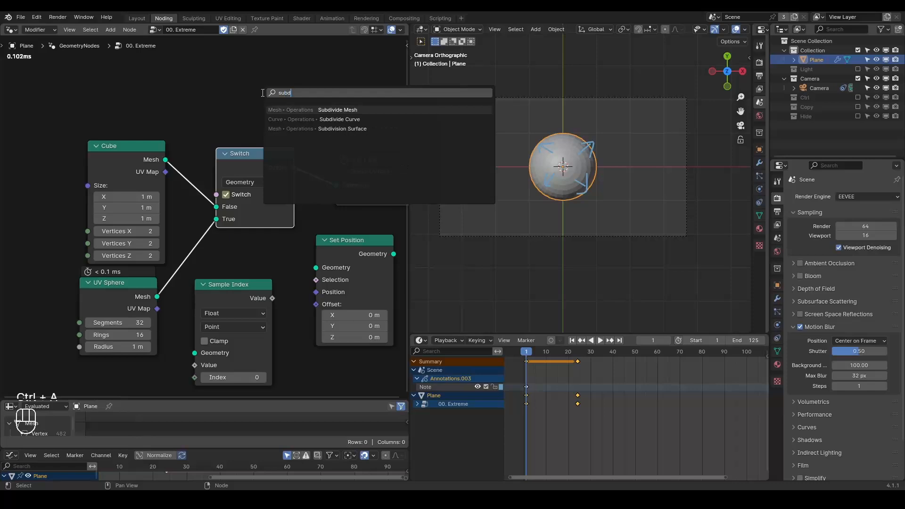
{"action": "key", "text": "Return"}
{"action": "left_click", "coordinate": [212, 62]}
{"action": "left_click", "coordinate": [219, 67]}
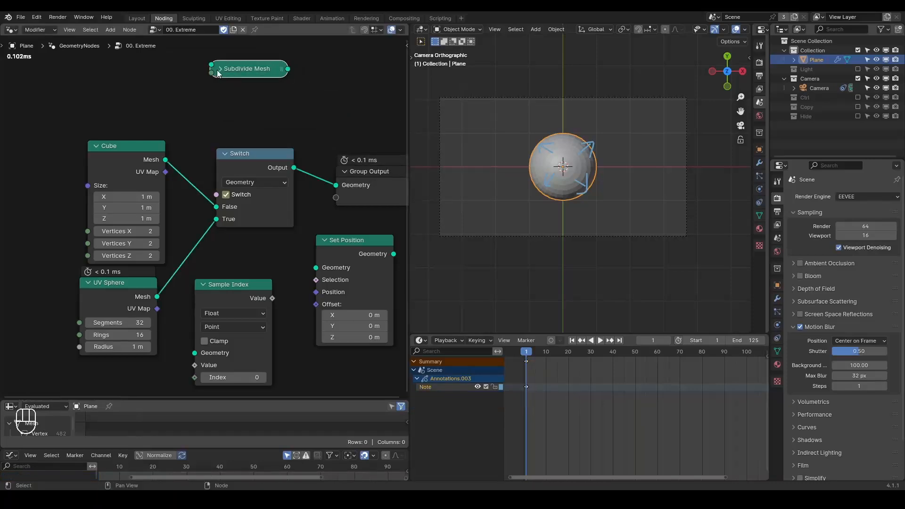
{"action": "left_click", "coordinate": [219, 69]}
{"action": "right_click", "coordinate": [221, 109]}
{"action": "left_click", "coordinate": [222, 108]}
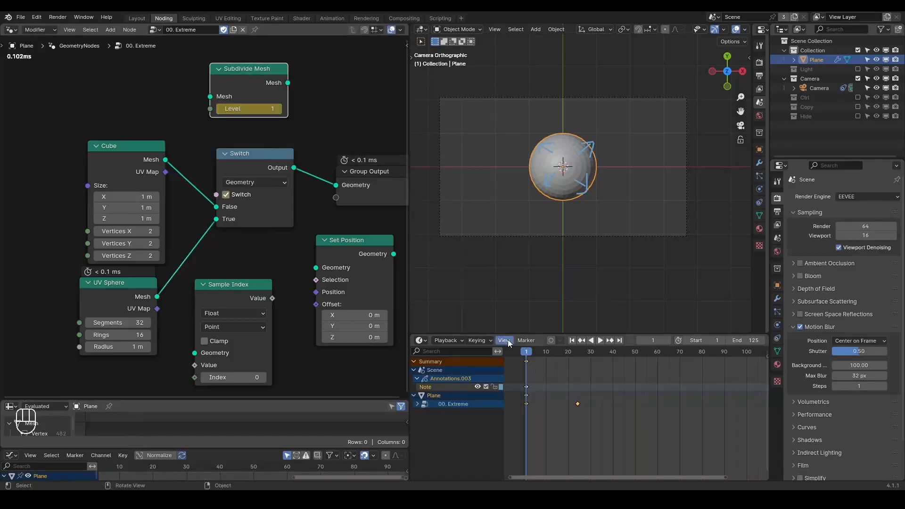
Step: Add a Decimate modifier to the plane and keyframe its Ratio at 1.0 on frame 1
{"action": "left_click", "coordinate": [777, 298]}
{"action": "left_click", "coordinate": [807, 196]}
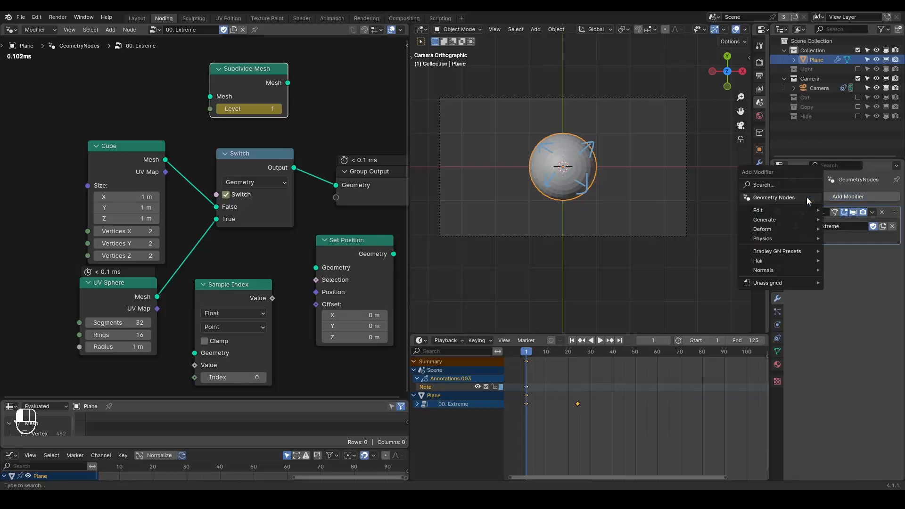
{"action": "type", "text": "decim"}
{"action": "key", "text": "Return"}
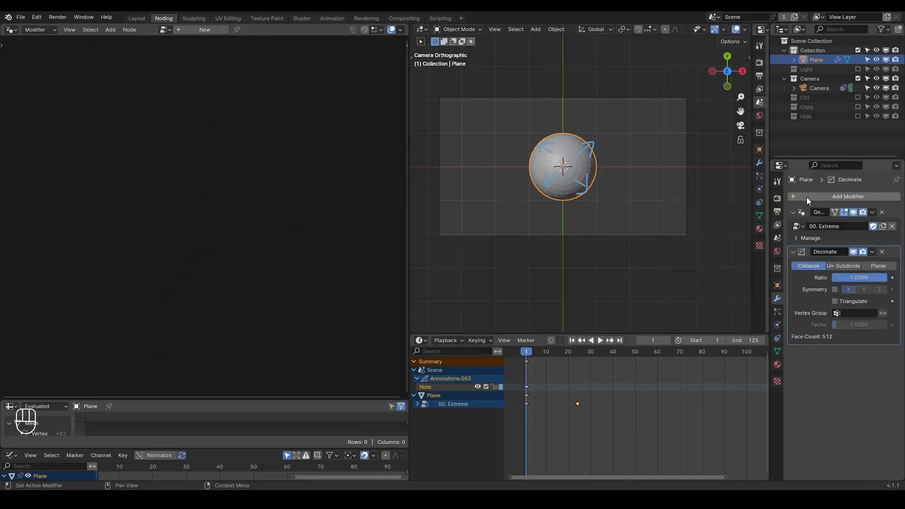
{"action": "right_click", "coordinate": [855, 276]}
{"action": "left_click", "coordinate": [835, 282]}
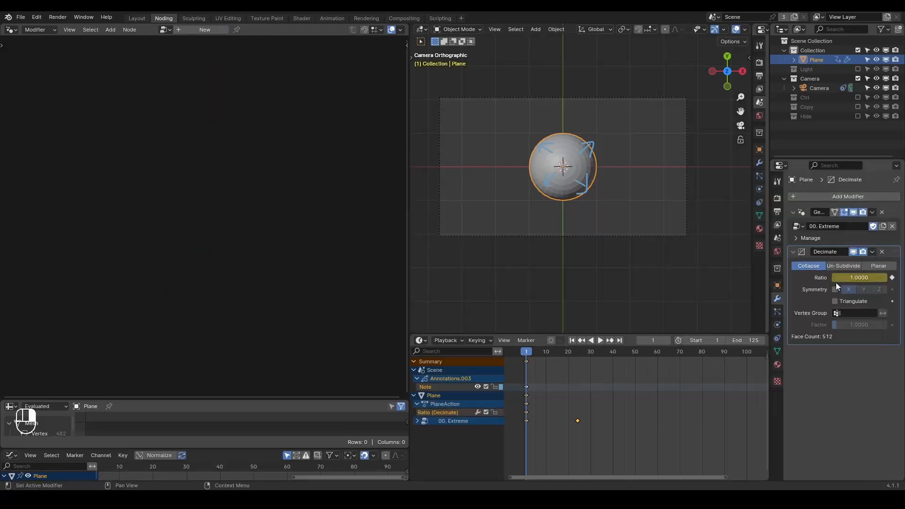
Step: Keyframe the Decimate modifier's Ratio at 0.1597 on frame 20
{"action": "left_click_drag", "start_coordinate": [564, 355], "coordinate": [568, 355]}
{"action": "left_click_drag", "start_coordinate": [859, 277], "coordinate": [813, 278]}
{"action": "right_click", "coordinate": [841, 278]}
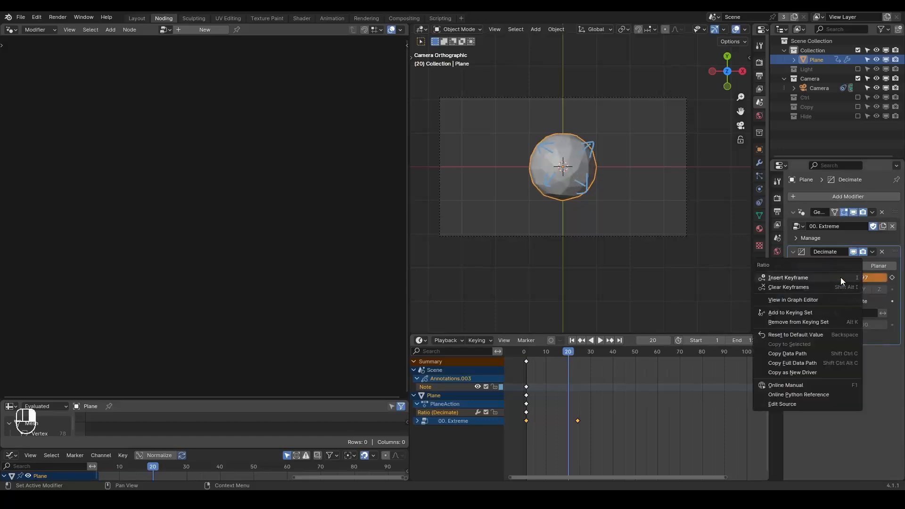
{"action": "left_click", "coordinate": [840, 278]}
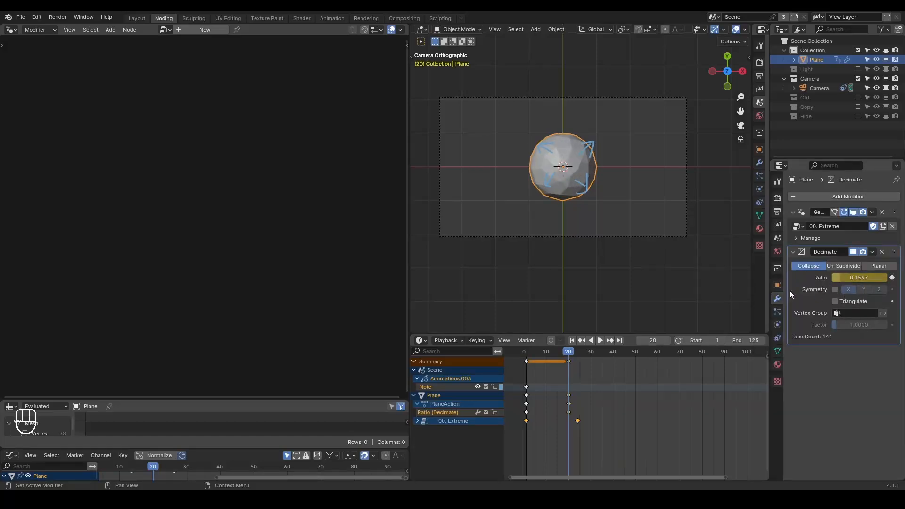
Step: Remove the Decimate modifier and delete the Subdivide Mesh node
{"action": "left_click", "coordinate": [881, 252]}
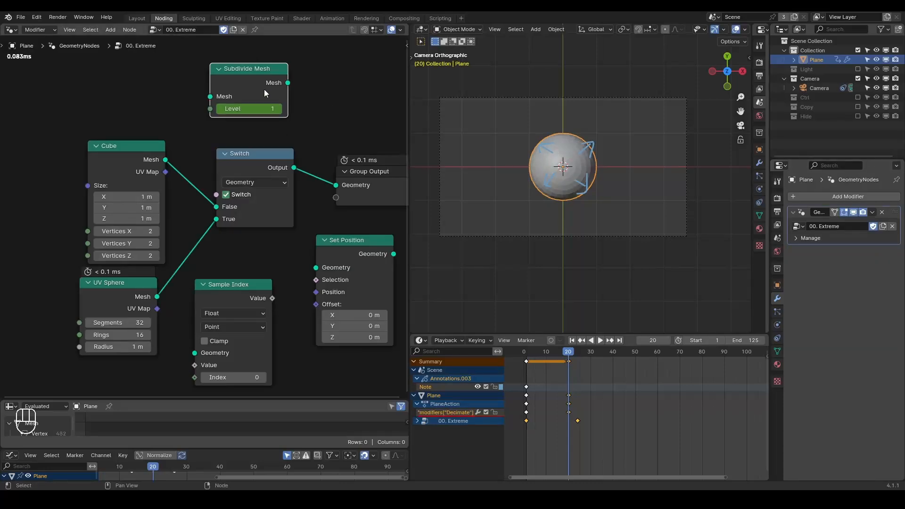
{"action": "key", "text": "x"}
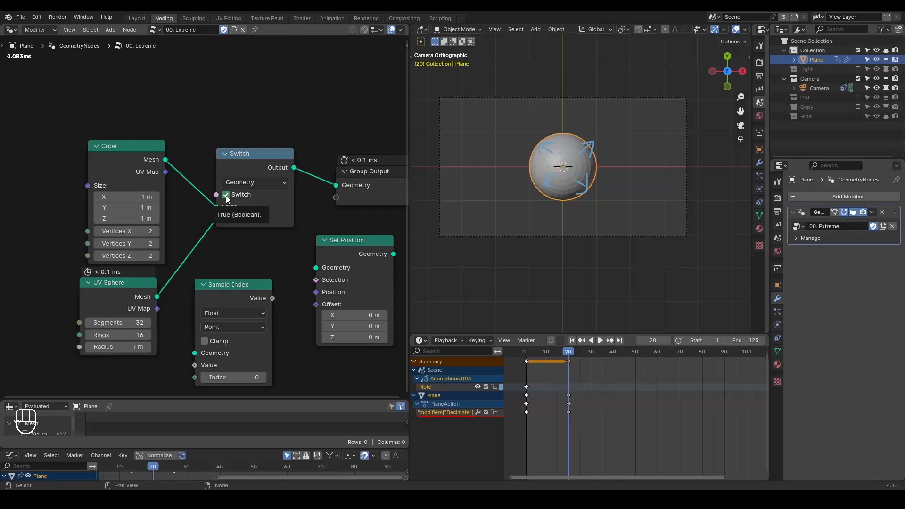
Step: Disable the Switch node's checkbox on frame 20 so that it outputs the cube
{"action": "left_click", "coordinate": [225, 195]}
{"action": "right_click", "coordinate": [225, 196]}
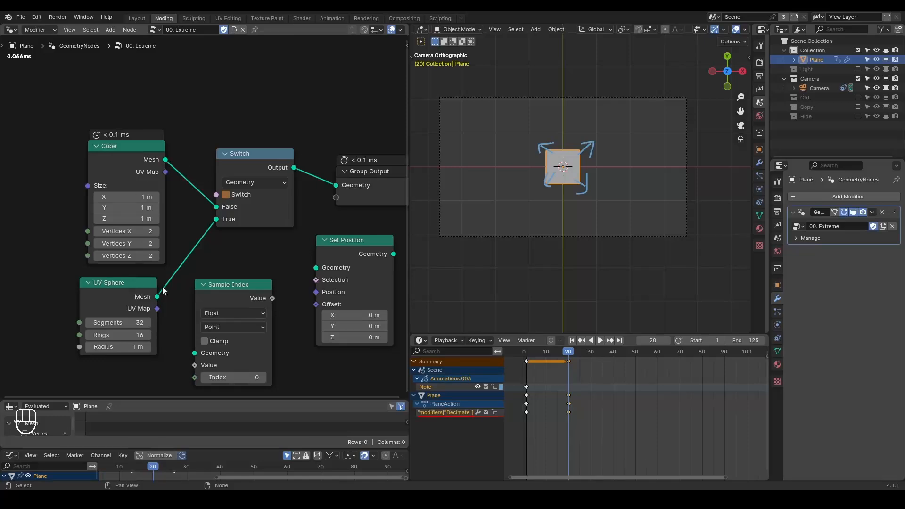
Step: Look through the plane's object properties and bring up the render properties with the Motion Blur settings
{"action": "left_click", "coordinate": [776, 286]}
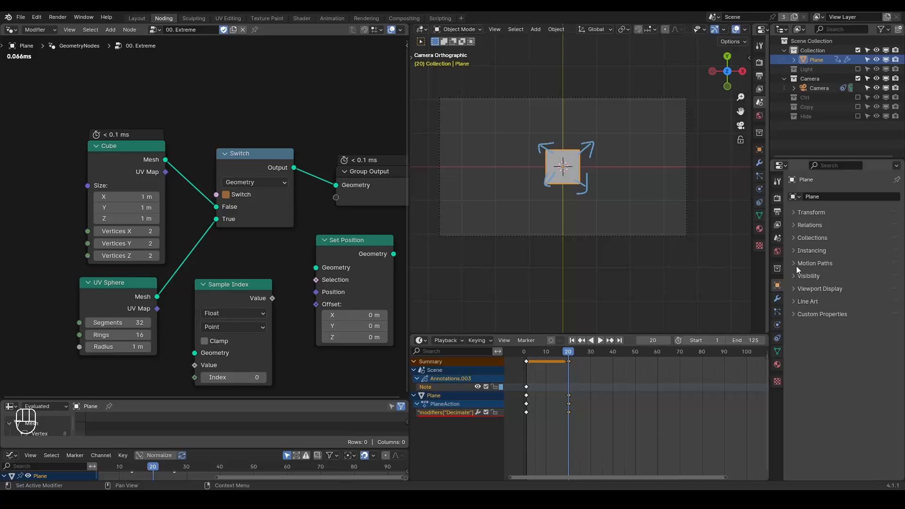
{"action": "left_click", "coordinate": [778, 199]}
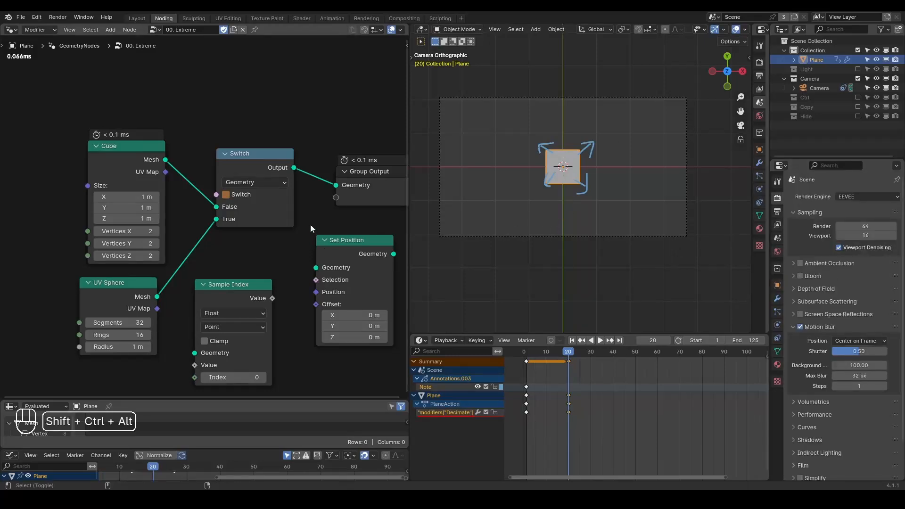
{"action": "key", "text": "ctrl+shift+alt+w"}
{"action": "key", "text": "ctrl+shift+alt+q"}
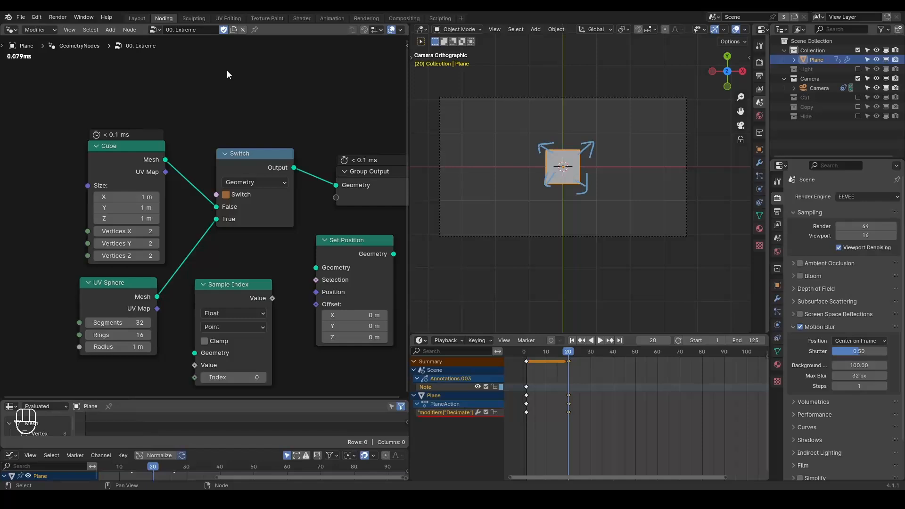
Step: Load the node group "01. Instance MB" on the plane and frame its whole node chain
{"action": "left_click", "coordinate": [156, 32]}
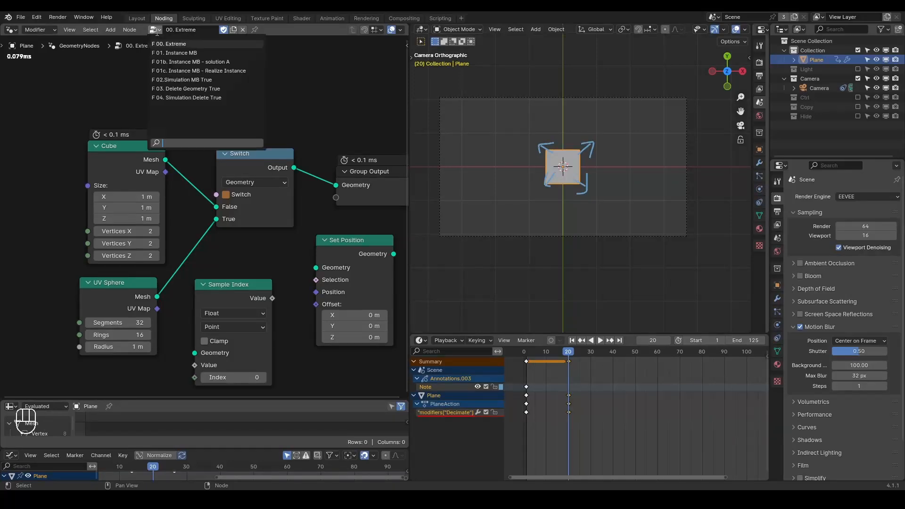
{"action": "left_click", "coordinate": [181, 53]}
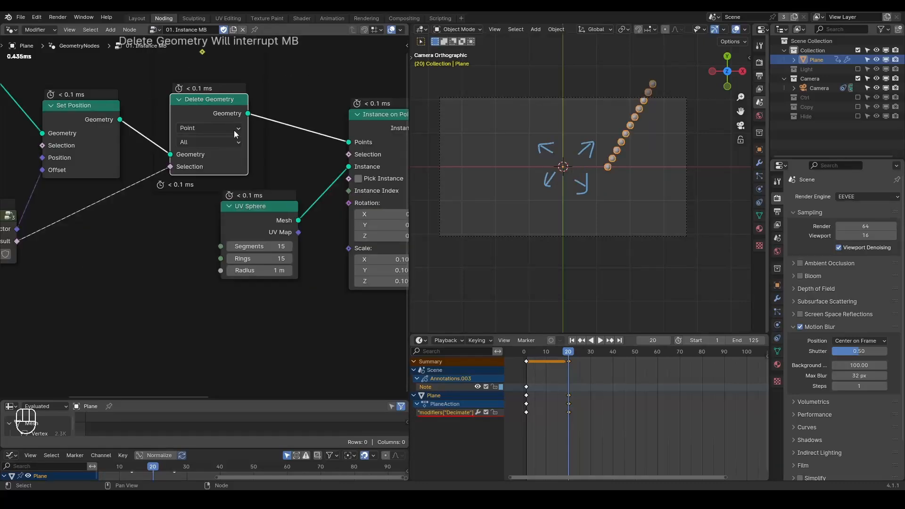
{"action": "scroll", "coordinate": [234, 130], "scroll_direction": "down", "scroll_amount": 5}
{"action": "middle_click_drag", "start_coordinate": [233, 143], "coordinate": [201, 130]}
Step: Mute the Delete Geometry node and the Realize Instances node in the instancing chain
{"action": "left_click", "coordinate": [176, 166]}
{"action": "key", "text": "m"}
{"action": "left_click", "coordinate": [302, 173]}
{"action": "key", "text": "m"}
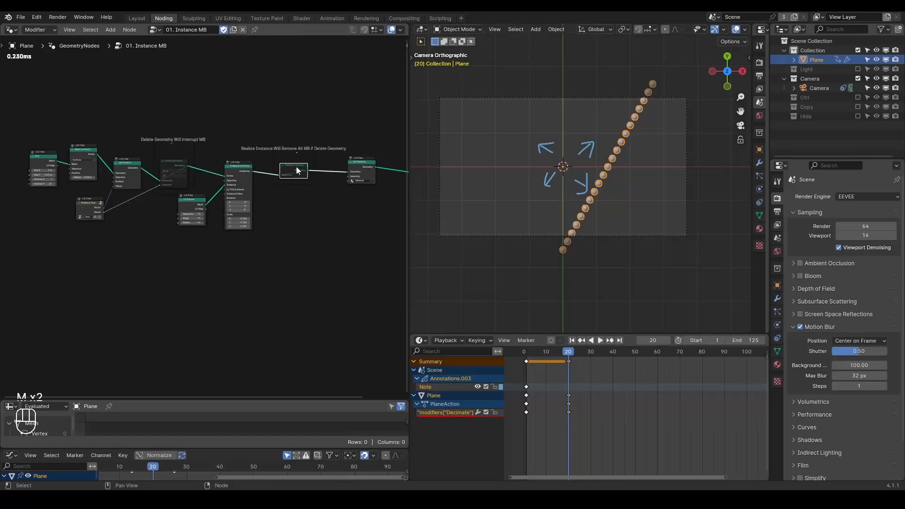
Step: Erase the annotation arrows from the viewport
{"action": "key", "text": "d"}
{"action": "key", "text": "d"}
{"action": "right_click_drag", "start_coordinate": [571, 113], "coordinate": [581, 215]}
{"action": "key", "text": "d"}
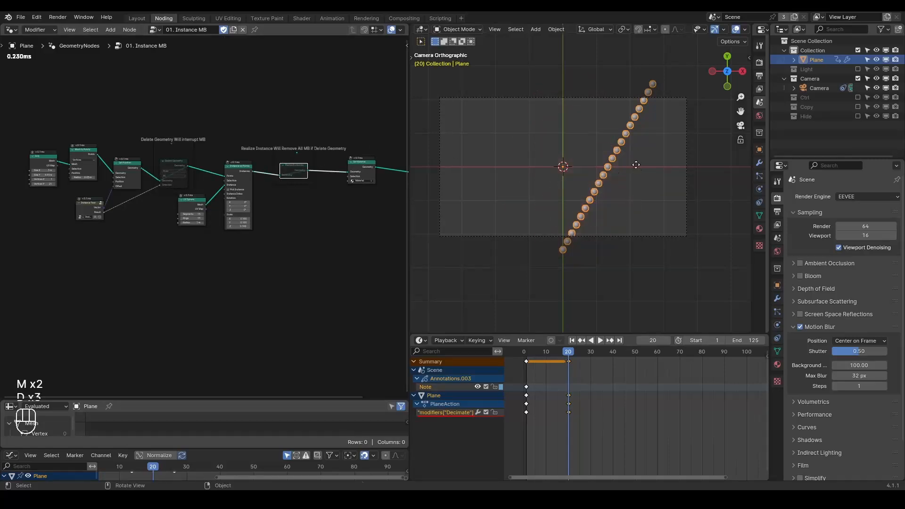
Step: Move the plane object along the X axis to the camera frame's negative-X edge and return to frame 1
{"action": "key", "text": "g"}
{"action": "middle_click", "coordinate": [613, 167]}
{"action": "left_click", "coordinate": [523, 174]}
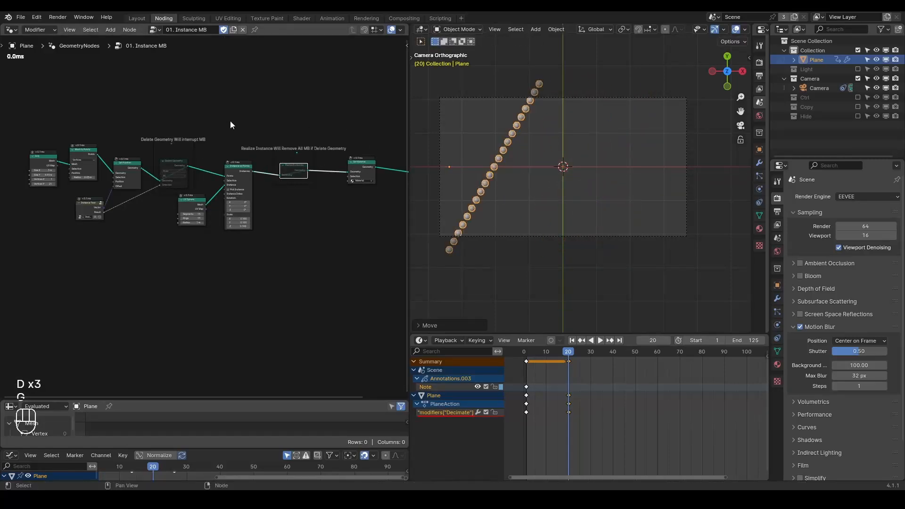
{"action": "key", "text": "shift+space"}
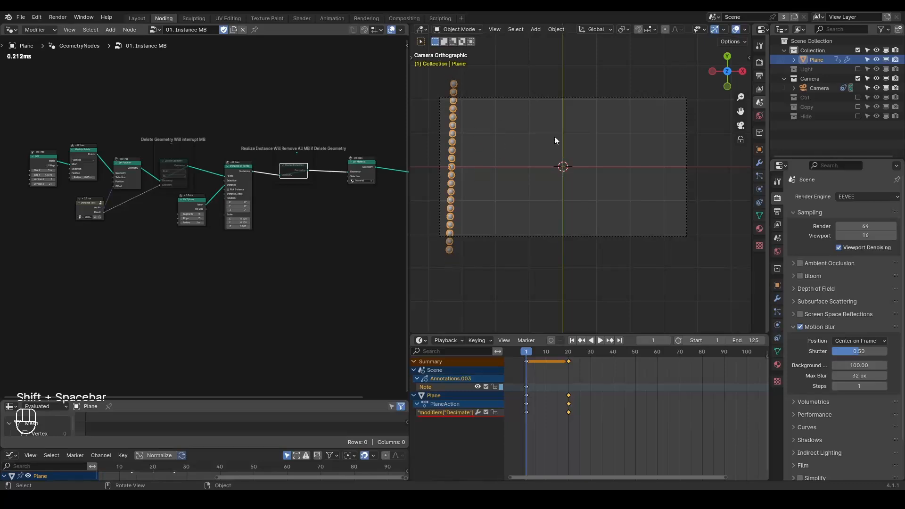
Step: Play the animation to check how the sphere instances move, stopping at frame 41
{"action": "key", "text": "space"}
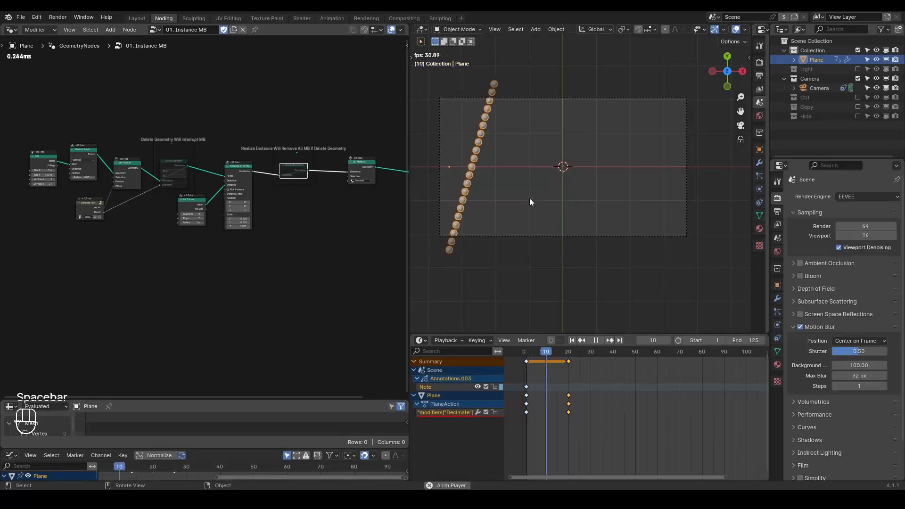
{"action": "key", "text": "space"}
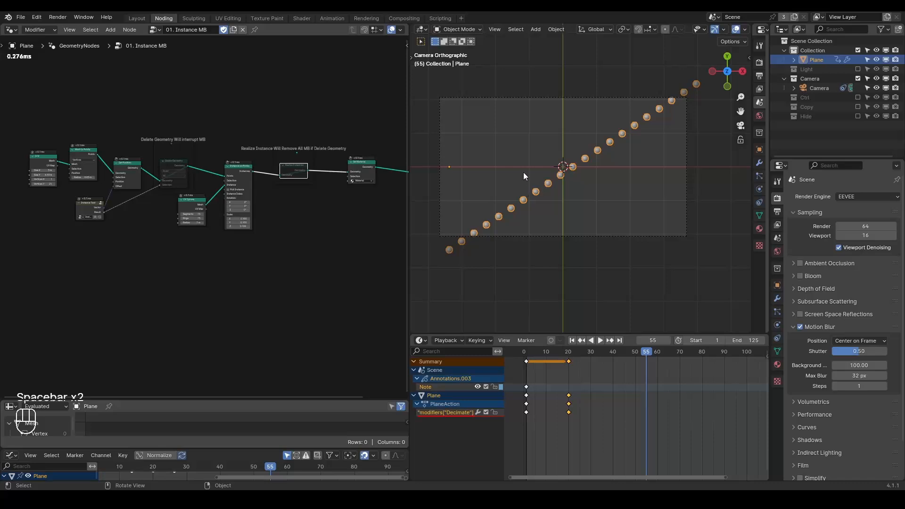
{"action": "key", "text": "shift+space"}
{"action": "key", "text": "space"}
{"action": "key", "text": "space"}
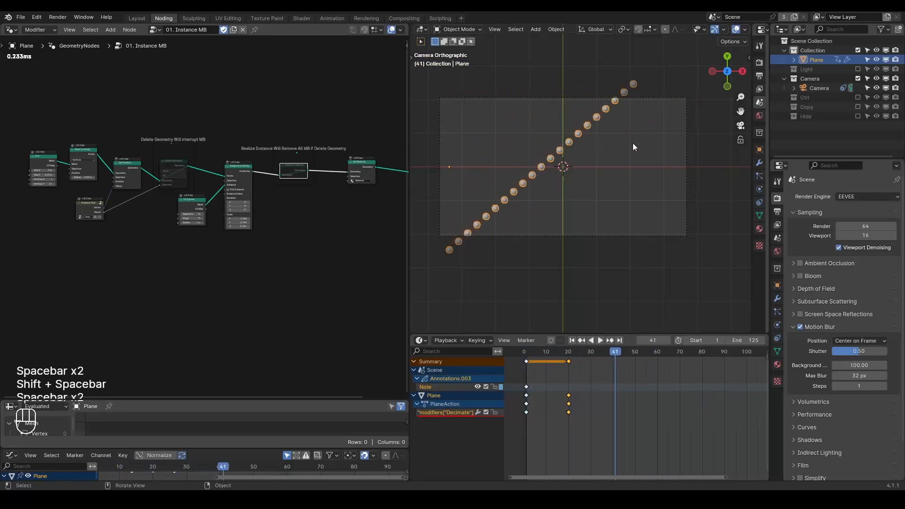
Step: Render frame 41 with the current motion blur settings and close the render window
{"action": "left_click", "coordinate": [57, 17]}
{"action": "left_click", "coordinate": [71, 29]}
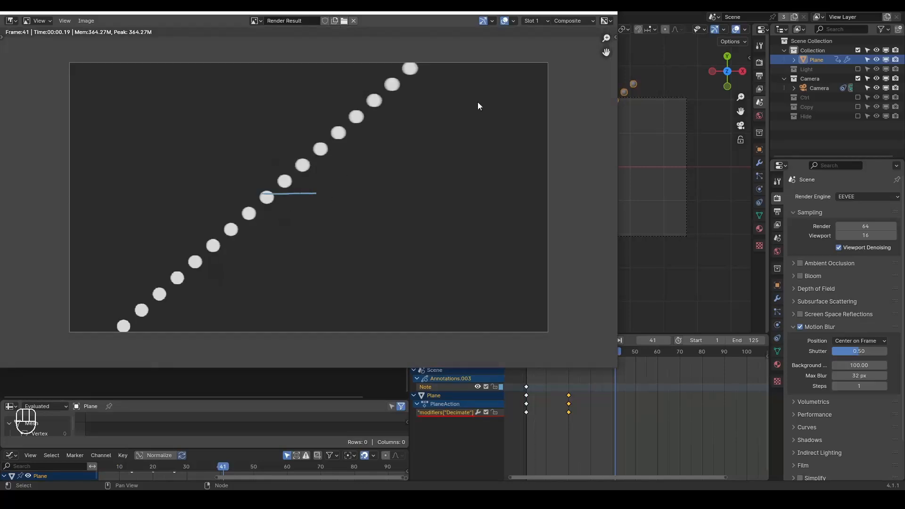
{"action": "left_click", "coordinate": [608, 16]}
Step: Set the motion blur shutter to 15, render frame 41 again and inspect the blur streaks on the spheres
{"action": "left_click", "coordinate": [859, 351]}
{"action": "type", "text": "15"}
{"action": "key", "text": "Return"}
{"action": "left_click", "coordinate": [57, 18]}
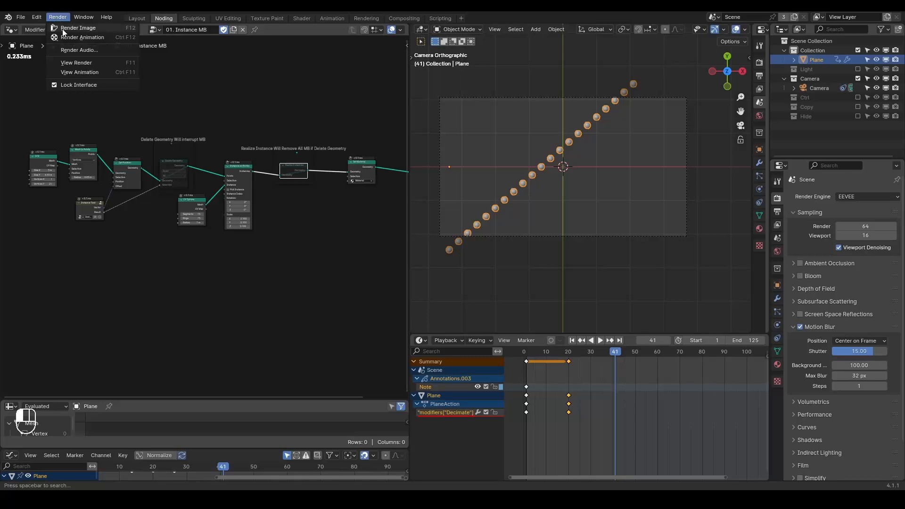
{"action": "left_click", "coordinate": [62, 27]}
{"action": "scroll", "coordinate": [303, 188], "scroll_direction": "down", "scroll_amount": 1}
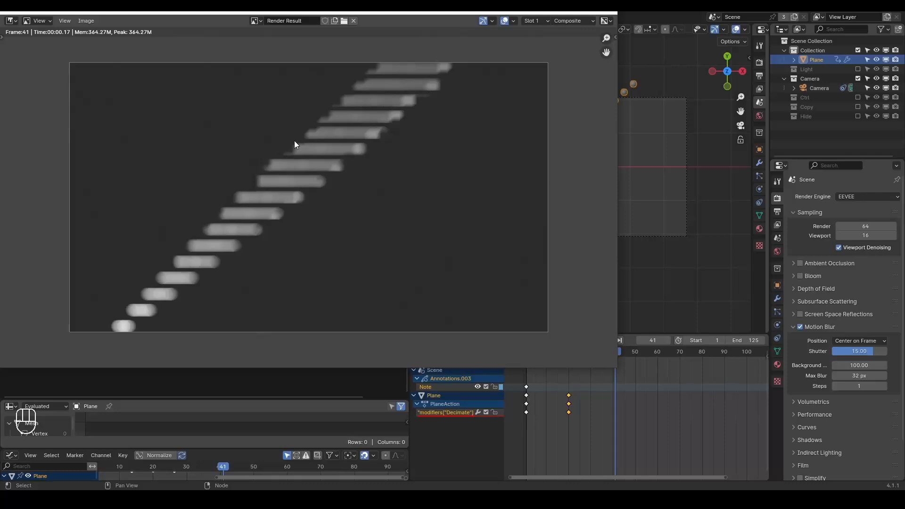
{"action": "mouse_move", "coordinate": [288, 139]}
{"action": "left_mouse_down"}
{"action": "mouse_move", "coordinate": [332, 124]}
{"action": "mouse_move", "coordinate": [330, 146]}
{"action": "left_mouse_up"}
{"action": "right_click_drag", "start_coordinate": [352, 126], "coordinate": [240, 177]}
{"action": "left_click", "coordinate": [606, 13]}
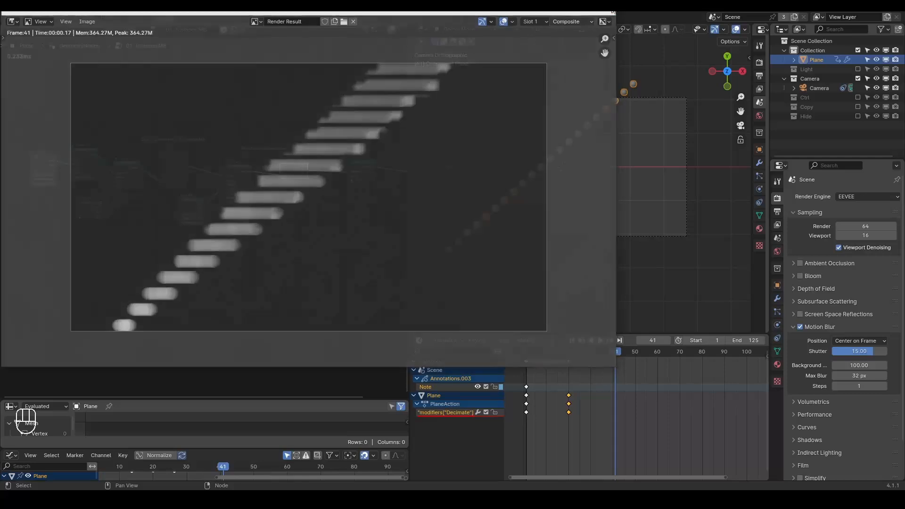
Step: Examine the instancing chain from Instance on Points through Realize Instances and Set Material to the Group Output
{"action": "scroll", "coordinate": [246, 202], "scroll_direction": "up", "scroll_amount": 1}
{"action": "mouse_move", "coordinate": [186, 252]}
{"action": "middle_mouse_down"}
{"action": "mouse_move", "coordinate": [208, 256]}
{"action": "mouse_move", "coordinate": [208, 268]}
{"action": "mouse_move", "coordinate": [183, 267]}
{"action": "middle_mouse_up"}
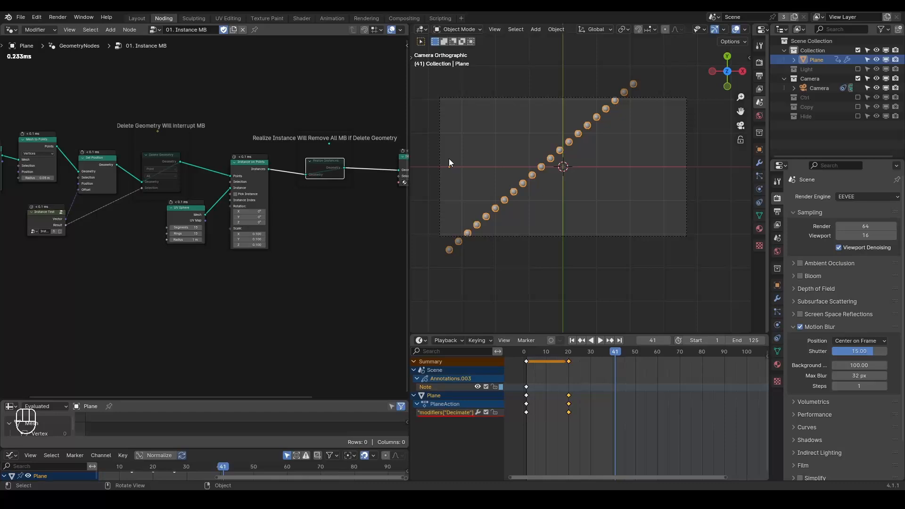
{"action": "middle_click_drag", "start_coordinate": [178, 171], "coordinate": [56, 170]}
{"action": "scroll", "coordinate": [230, 183], "scroll_direction": "up", "scroll_amount": 5}
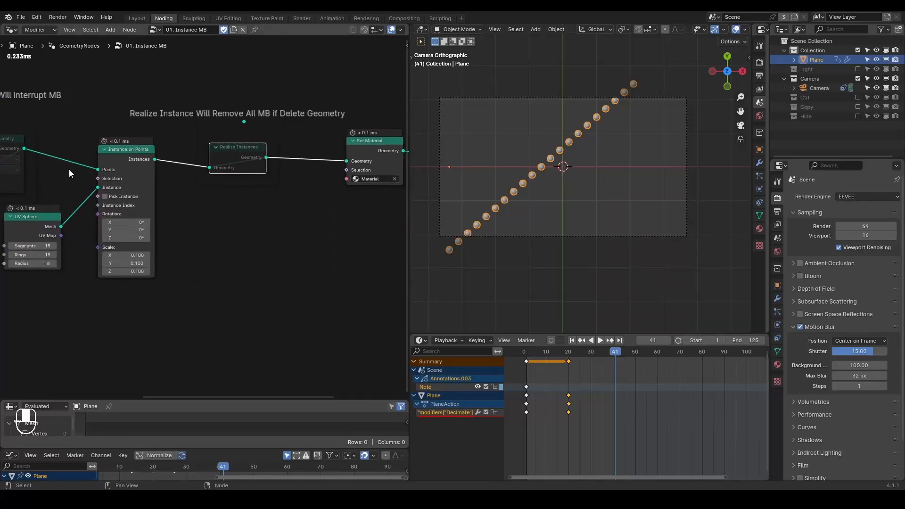
{"action": "scroll", "coordinate": [85, 167], "scroll_direction": "down", "scroll_amount": 4}
{"action": "scroll", "coordinate": [153, 180], "scroll_direction": "up", "scroll_amount": 2}
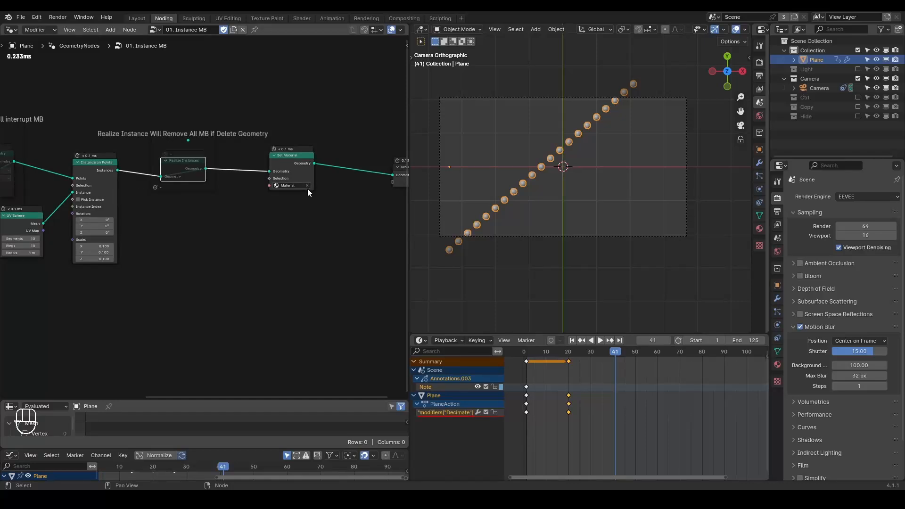
{"action": "middle_click_drag", "start_coordinate": [381, 180], "coordinate": [336, 181]}
{"action": "left_click_drag", "start_coordinate": [374, 174], "coordinate": [350, 168]}
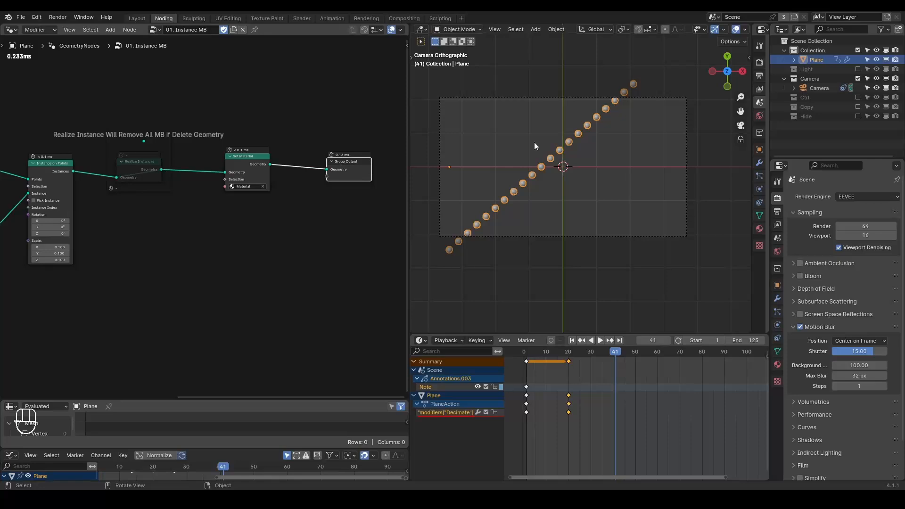
Step: Unmute the Delete Geometry node between Set Position and Instance on Points
{"action": "middle_click_drag", "start_coordinate": [102, 202], "coordinate": [405, 219]}
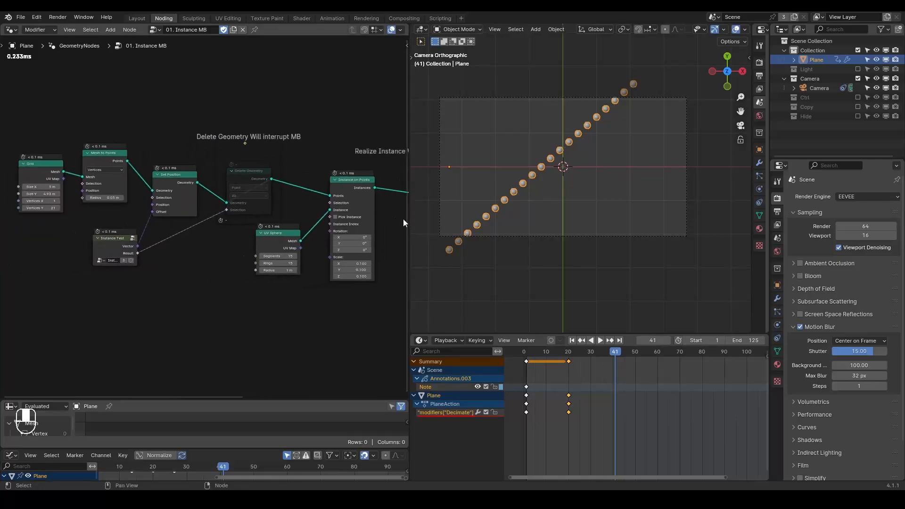
{"action": "left_click", "coordinate": [239, 171]}
{"action": "scroll", "coordinate": [245, 175], "scroll_direction": "up", "scroll_amount": 2}
{"action": "scroll", "coordinate": [266, 188], "scroll_direction": "up", "scroll_amount": 1}
{"action": "middle_click_drag", "start_coordinate": [271, 160], "coordinate": [216, 148]}
{"action": "key", "text": "m"}
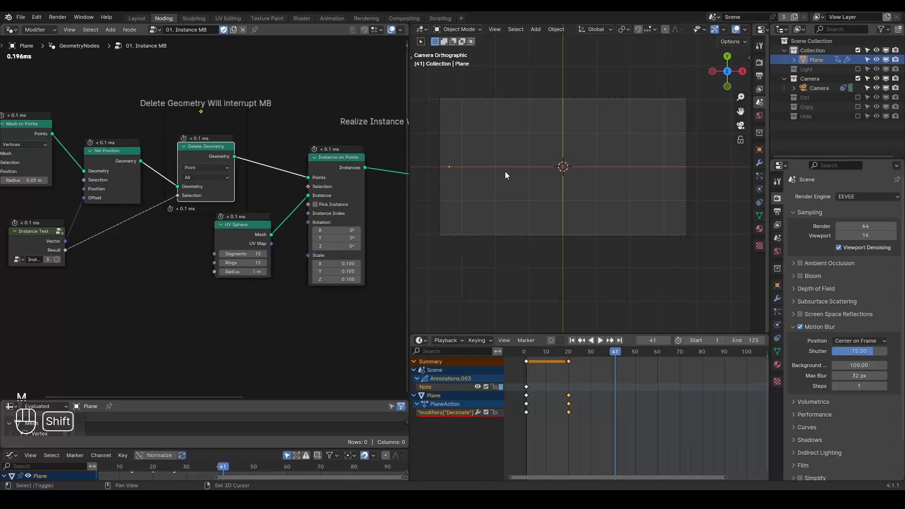
Step: Play the animation with Delete Geometry active, stopping at frame 19
{"action": "key", "text": "shift+space"}
{"action": "key", "text": "space"}
{"action": "key", "text": "space"}
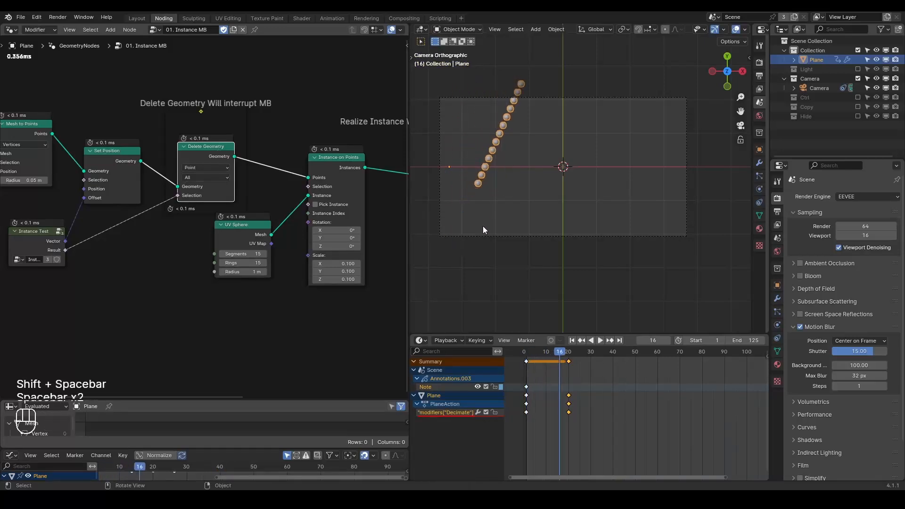
{"action": "key", "text": "shift+space"}
{"action": "key", "text": "space"}
{"action": "key", "text": "space"}
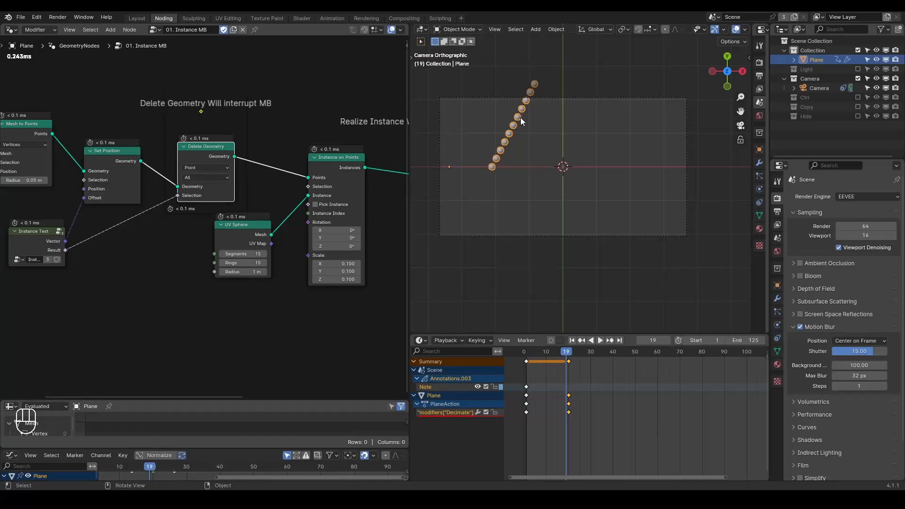
Step: Render frame 19, annotate it with a horizontal motion arrow and a diagonal blur-direction arrow, and close the render window
{"action": "left_click", "coordinate": [67, 18]}
{"action": "left_click", "coordinate": [75, 28]}
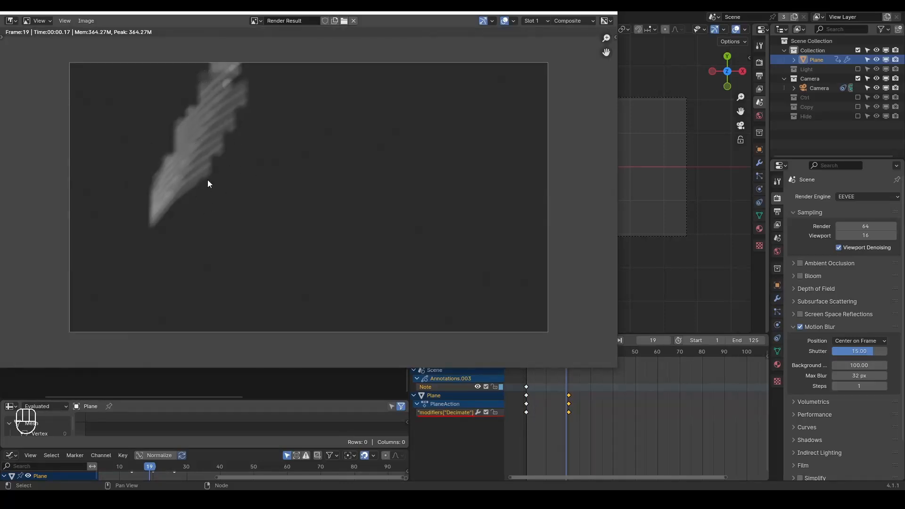
{"action": "left_click_drag", "start_coordinate": [265, 174], "coordinate": [323, 179]}
{"action": "mouse_move", "coordinate": [310, 164]}
{"action": "left_mouse_down"}
{"action": "mouse_move", "coordinate": [333, 175]}
{"action": "mouse_move", "coordinate": [302, 195]}
{"action": "left_mouse_up"}
{"action": "mouse_move", "coordinate": [174, 229]}
{"action": "left_mouse_down"}
{"action": "mouse_move", "coordinate": [217, 152]}
{"action": "mouse_move", "coordinate": [222, 181]}
{"action": "left_mouse_up"}
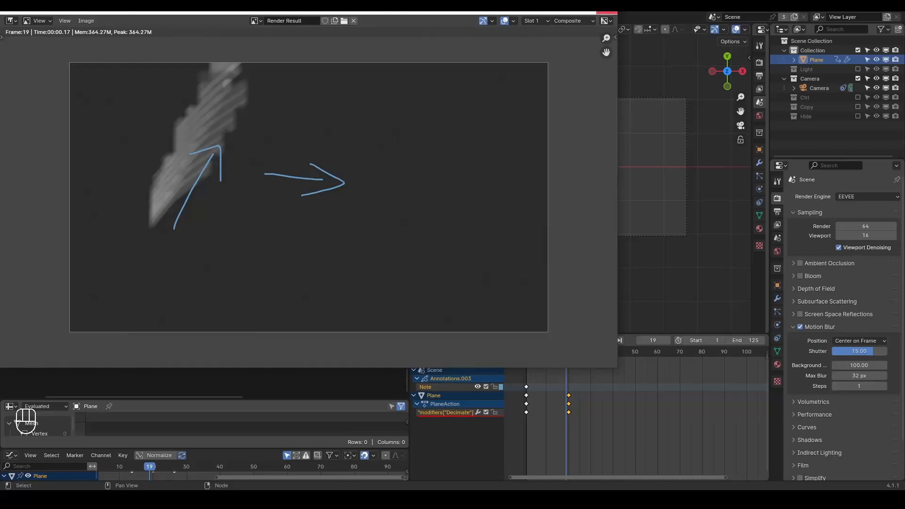
{"action": "left_click", "coordinate": [606, 13]}
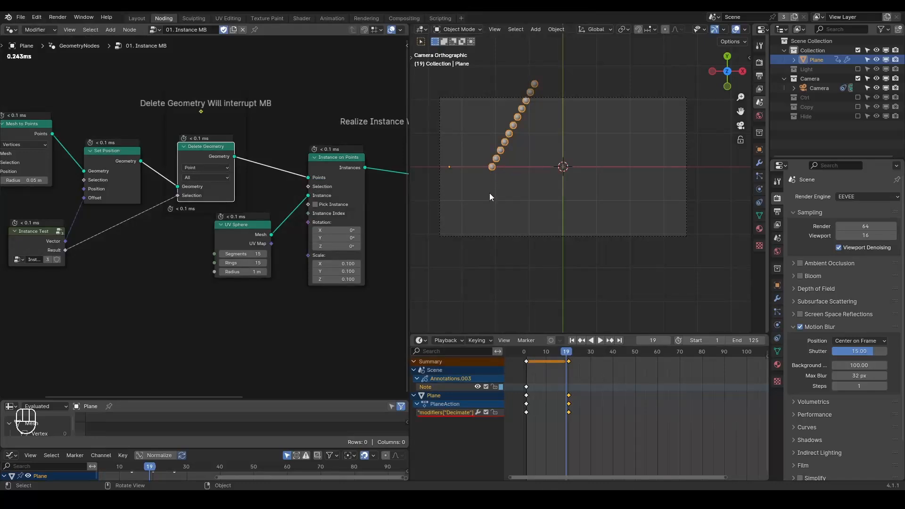
Step: Add an ID node and an Index node above the Delete Geometry node, stacking Index over ID
{"action": "key", "text": "ctrl+a"}
{"action": "left_click", "coordinate": [283, 110]}
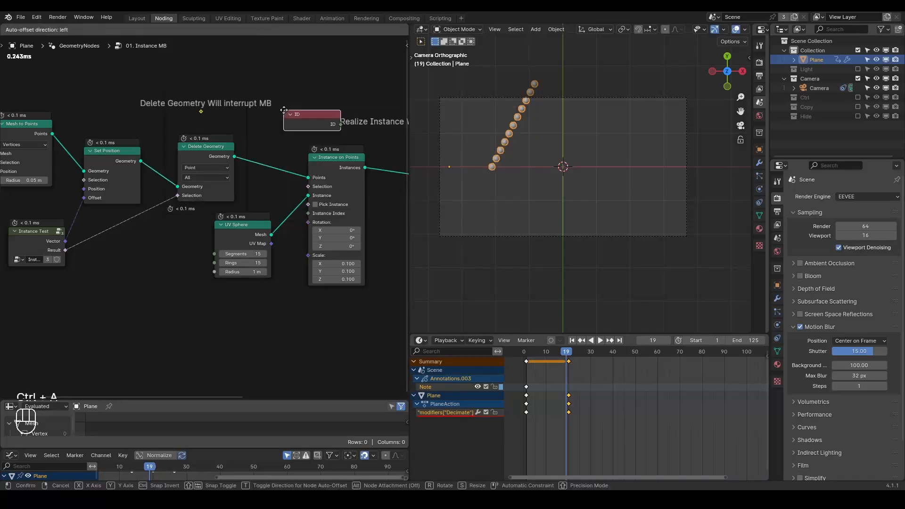
{"action": "left_click", "coordinate": [264, 70]}
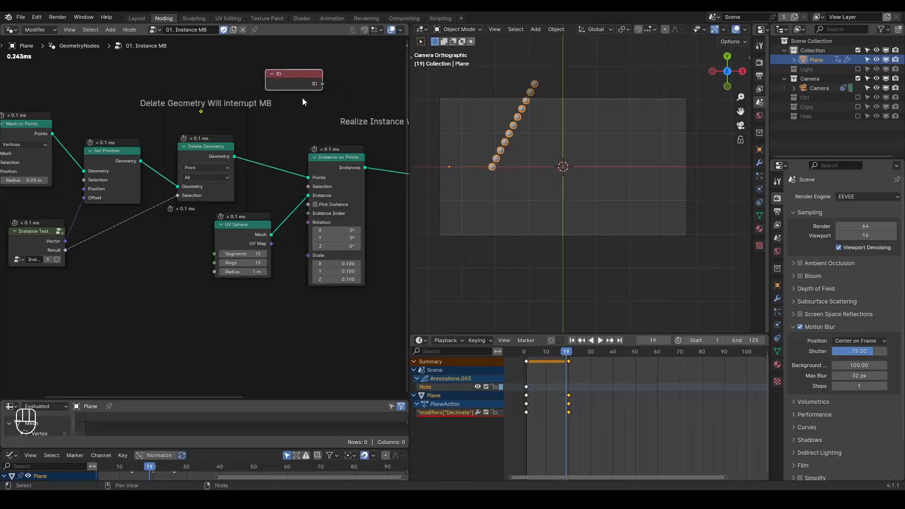
{"action": "key", "text": "ctrl+a"}
{"action": "type", "text": "index"}
{"action": "key", "text": "Return"}
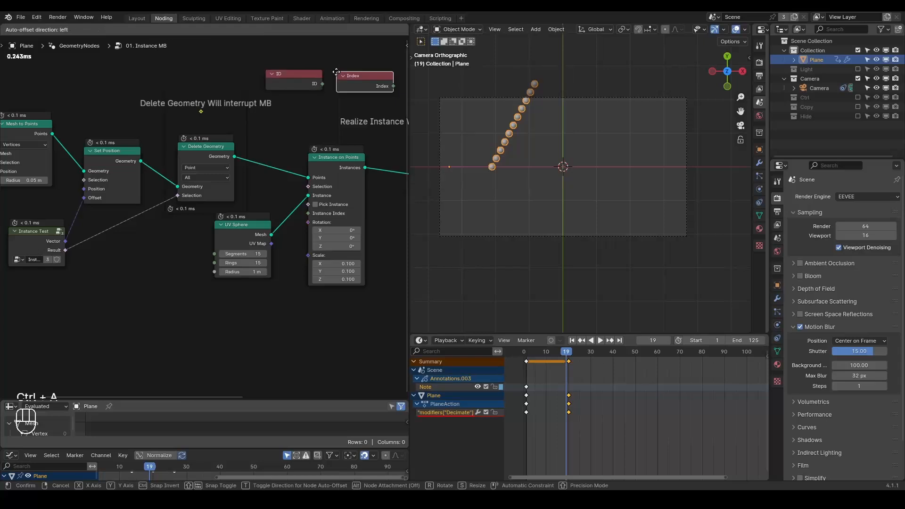
{"action": "left_click", "coordinate": [255, 66]}
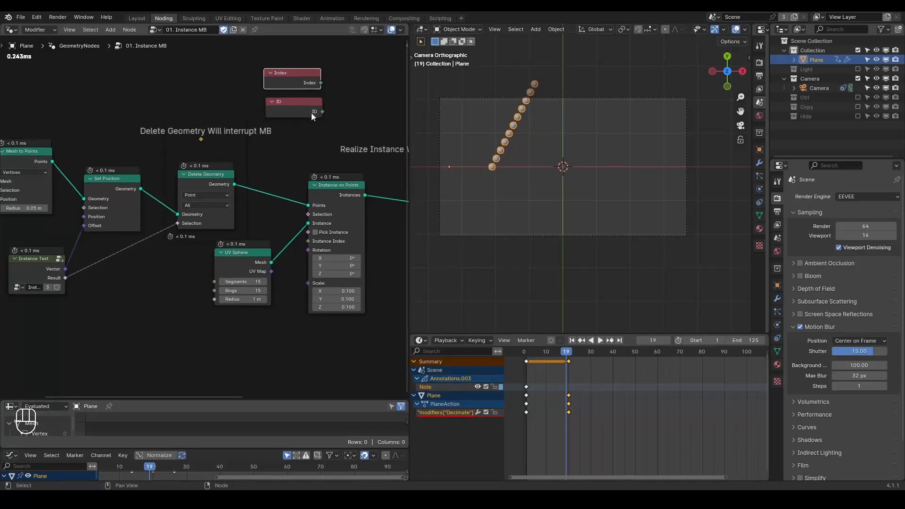
{"action": "left_click_drag", "start_coordinate": [309, 109], "coordinate": [305, 109]}
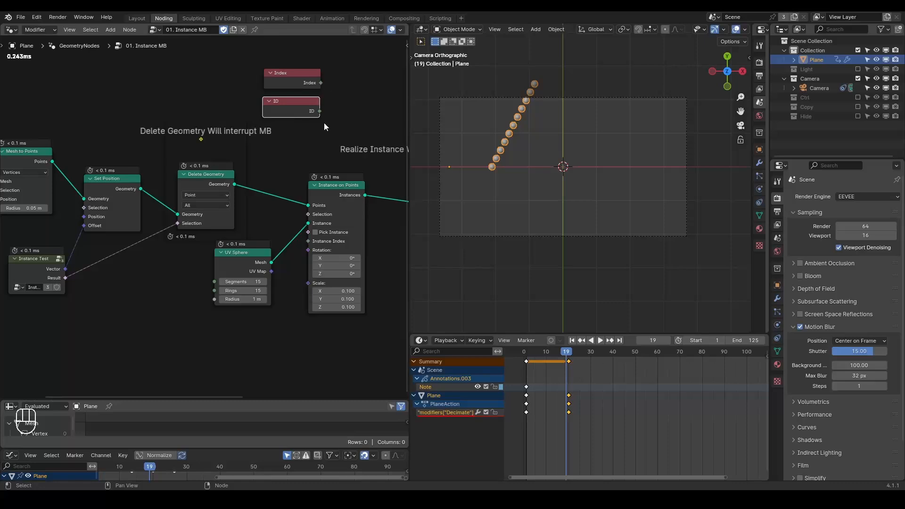
Step: Annotate the lowest sphere in the viewport with a 0 and an arrow pointing to it, and erase the marks
{"action": "left_click_drag", "start_coordinate": [458, 223], "coordinate": [456, 220]}
{"action": "key", "text": "d"}
{"action": "mouse_move", "coordinate": [461, 217]}
{"action": "left_mouse_down"}
{"action": "mouse_move", "coordinate": [467, 177]}
{"action": "mouse_move", "coordinate": [484, 186]}
{"action": "left_mouse_up"}
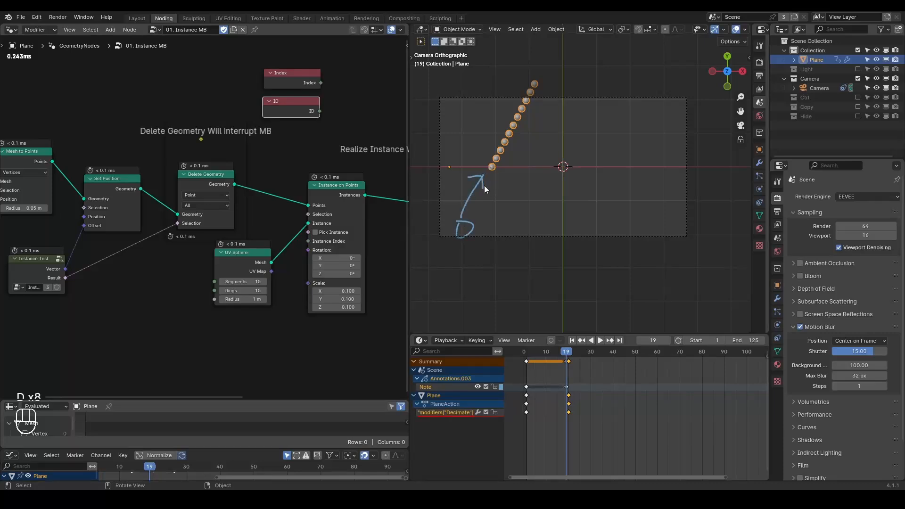
{"action": "mouse_move", "coordinate": [479, 150]}
{"action": "left_mouse_down"}
{"action": "mouse_move", "coordinate": [490, 149]}
{"action": "mouse_move", "coordinate": [489, 157]}
{"action": "left_mouse_up"}
{"action": "key", "text": "d"}
{"action": "mouse_move", "coordinate": [512, 206]}
{"action": "left_mouse_down"}
{"action": "mouse_move", "coordinate": [543, 146]}
{"action": "mouse_move", "coordinate": [541, 163]}
{"action": "left_mouse_up"}
{"action": "key", "text": "d"}
{"action": "mouse_move", "coordinate": [580, 118]}
{"action": "right_mouse_down"}
{"action": "mouse_move", "coordinate": [521, 142]}
{"action": "mouse_move", "coordinate": [541, 163]}
{"action": "right_mouse_up"}
Step: Circle the lowest sphere in the viewport, write a 5 beside it, and erase the annotation
{"action": "key", "text": "d"}
{"action": "mouse_move", "coordinate": [486, 163]}
{"action": "left_mouse_down"}
{"action": "mouse_move", "coordinate": [492, 174]}
{"action": "mouse_move", "coordinate": [500, 164]}
{"action": "left_mouse_up"}
{"action": "key", "text": "d"}
{"action": "mouse_move", "coordinate": [459, 162]}
{"action": "left_mouse_down"}
{"action": "mouse_move", "coordinate": [462, 178]}
{"action": "mouse_move", "coordinate": [478, 157]}
{"action": "left_mouse_up"}
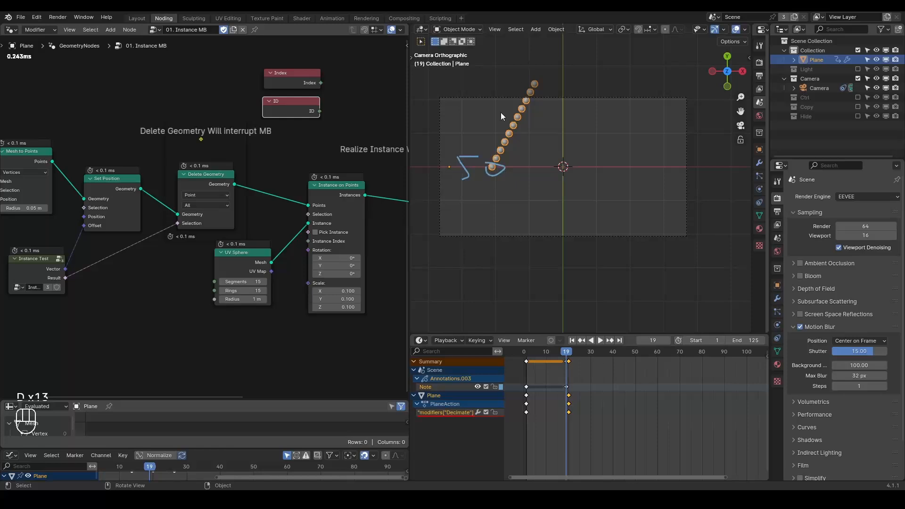
{"action": "key", "text": "d"}
{"action": "right_click_drag", "start_coordinate": [491, 169], "coordinate": [483, 164]}
{"action": "key", "text": "shift+ctrl+alt+q"}
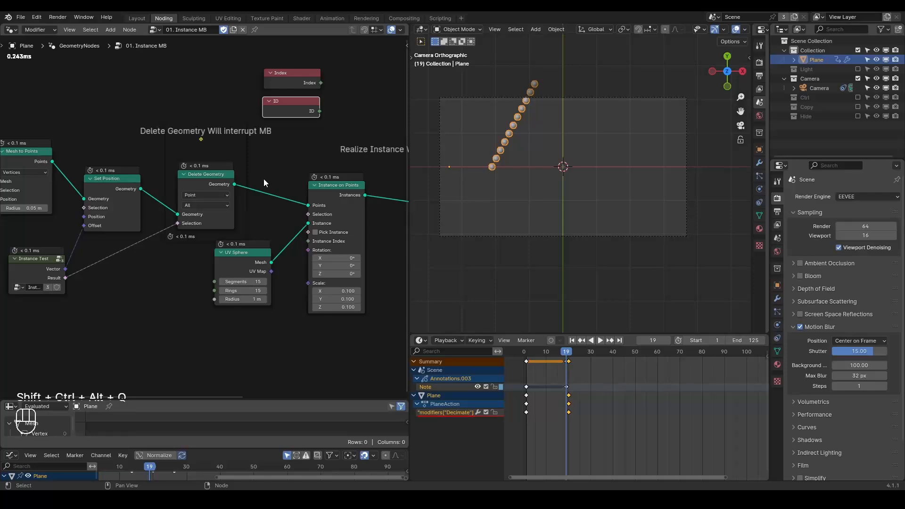
Step: Add a Capture Attribute node in the empty area above the node chain
{"action": "middle_click_drag", "start_coordinate": [316, 88], "coordinate": [334, 154]}
{"action": "key", "text": "ctrl+a"}
{"action": "type", "text": "cap"}
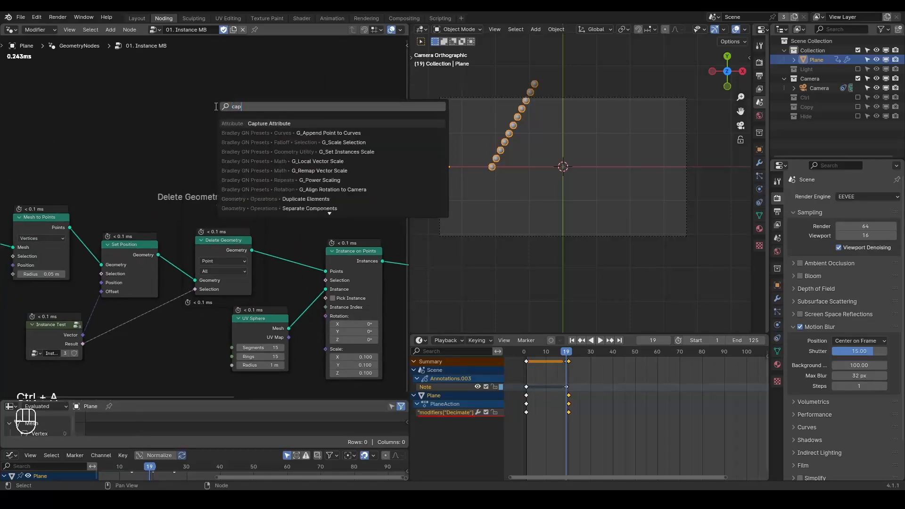
{"action": "key", "text": "Return"}
{"action": "left_click", "coordinate": [163, 78]}
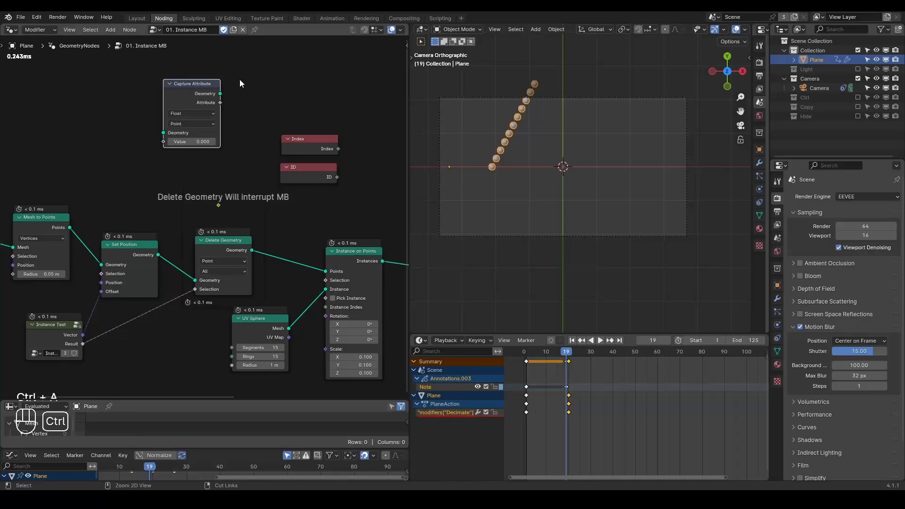
Step: Add a Store Named Attribute node beside the Capture Attribute node
{"action": "key", "text": "ctrl+a"}
{"action": "type", "text": "store na"}
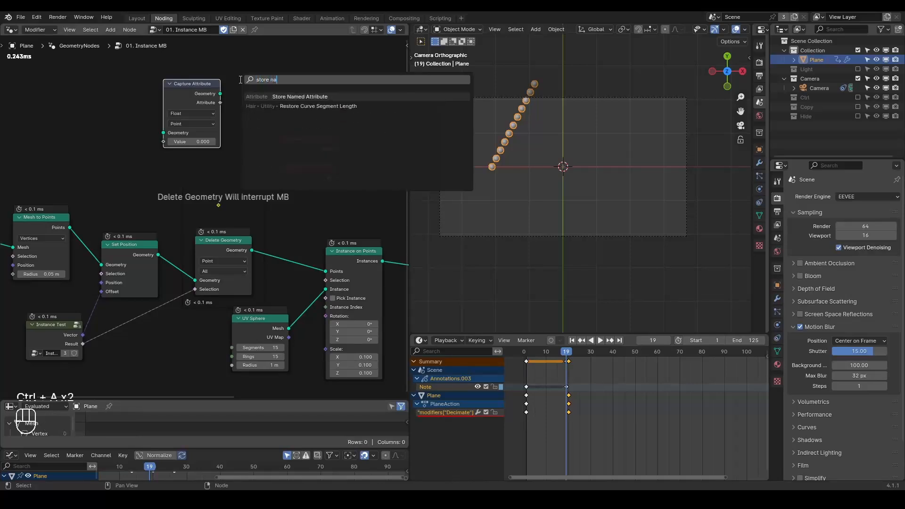
{"action": "key", "text": "Return"}
{"action": "left_click", "coordinate": [240, 79]}
{"action": "scroll", "coordinate": [326, 168], "scroll_direction": "up", "scroll_amount": 1}
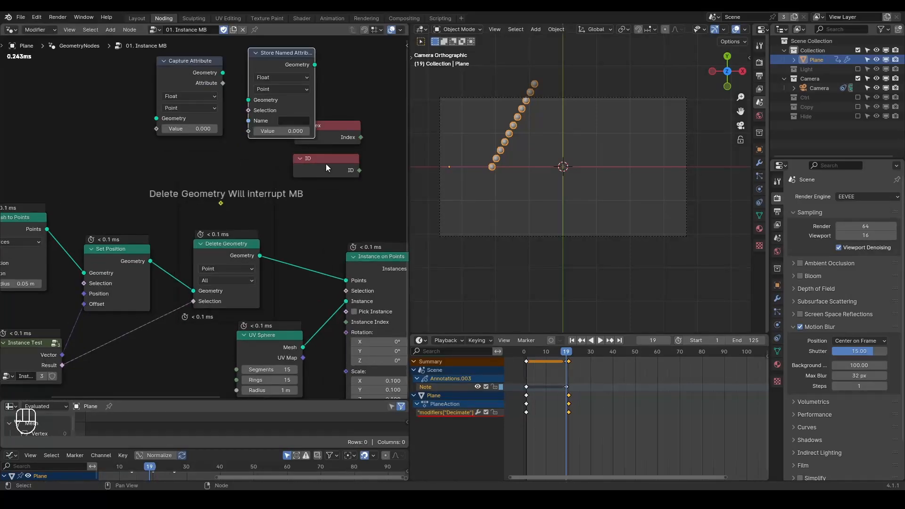
Step: Insert a Set ID node on the link between Set Position and Delete Geometry
{"action": "middle_click_drag", "start_coordinate": [343, 175], "coordinate": [358, 163]}
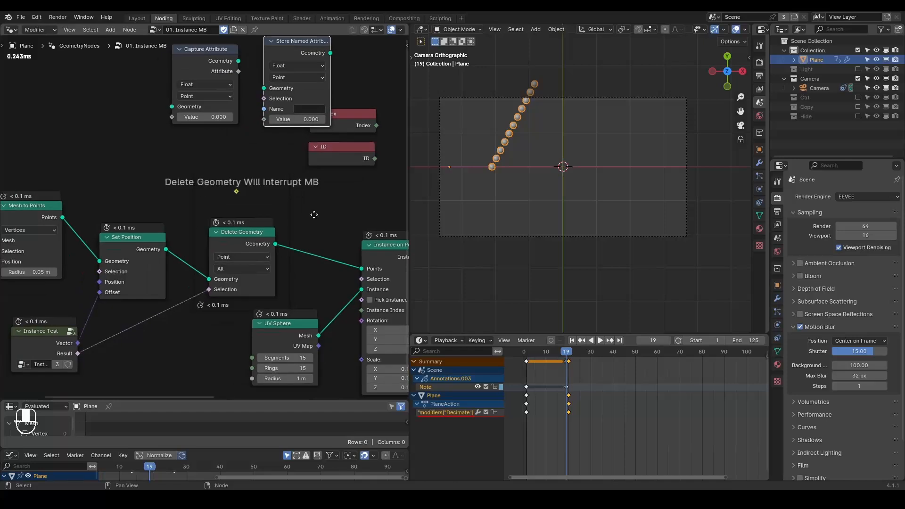
{"action": "key", "text": "ctrl+a"}
{"action": "type", "text": "set id"}
{"action": "key", "text": "Return"}
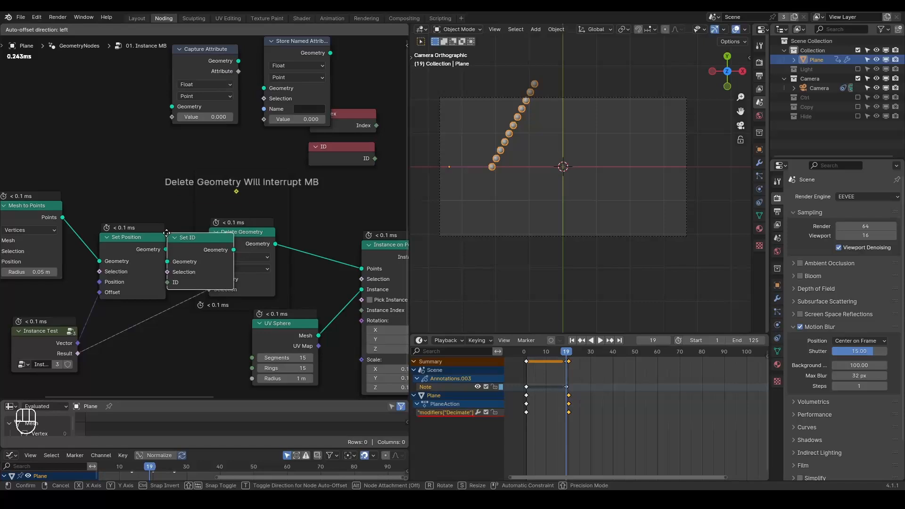
{"action": "left_click", "coordinate": [163, 230]}
{"action": "middle_click_drag", "start_coordinate": [150, 221], "coordinate": [183, 164]}
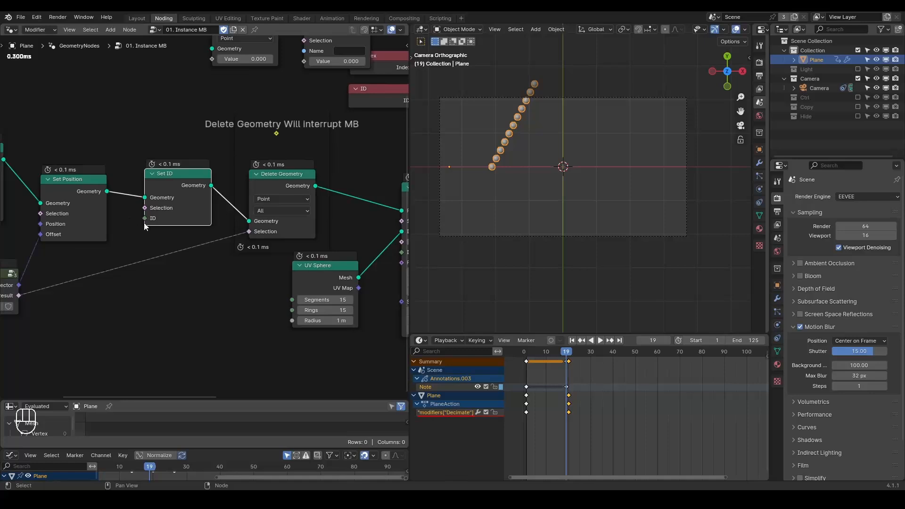
Step: Circle the titles of the Capture Attribute and Store Named Attribute nodes with annotation strokes
{"action": "middle_click_drag", "start_coordinate": [196, 197], "coordinate": [169, 269]}
{"action": "key", "text": "d"}
{"action": "mouse_move", "coordinate": [198, 42]}
{"action": "left_mouse_down"}
{"action": "mouse_move", "coordinate": [187, 57]}
{"action": "mouse_move", "coordinate": [202, 52]}
{"action": "left_mouse_up"}
{"action": "key", "text": "d"}
{"action": "mouse_move", "coordinate": [283, 59]}
{"action": "left_mouse_down"}
{"action": "mouse_move", "coordinate": [302, 45]}
{"action": "mouse_move", "coordinate": [321, 47]}
{"action": "left_mouse_up"}
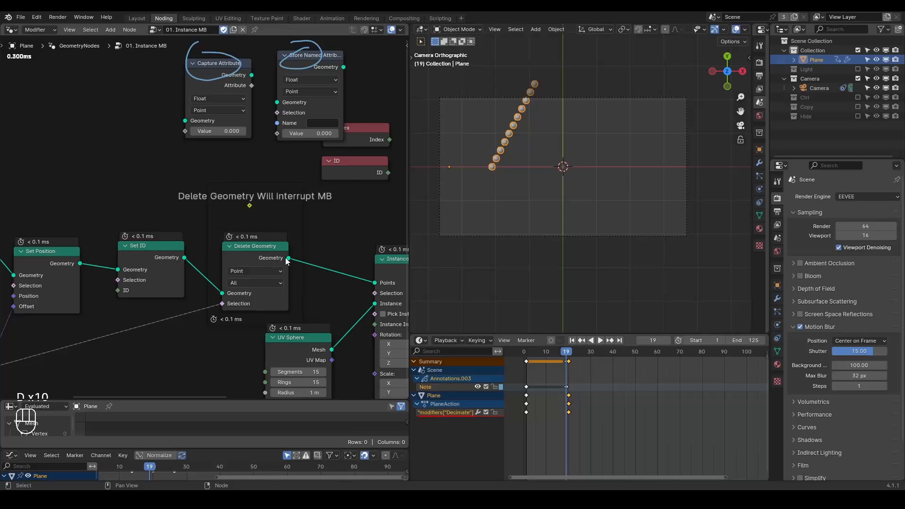
{"action": "middle_click_drag", "start_coordinate": [246, 247], "coordinate": [274, 223]}
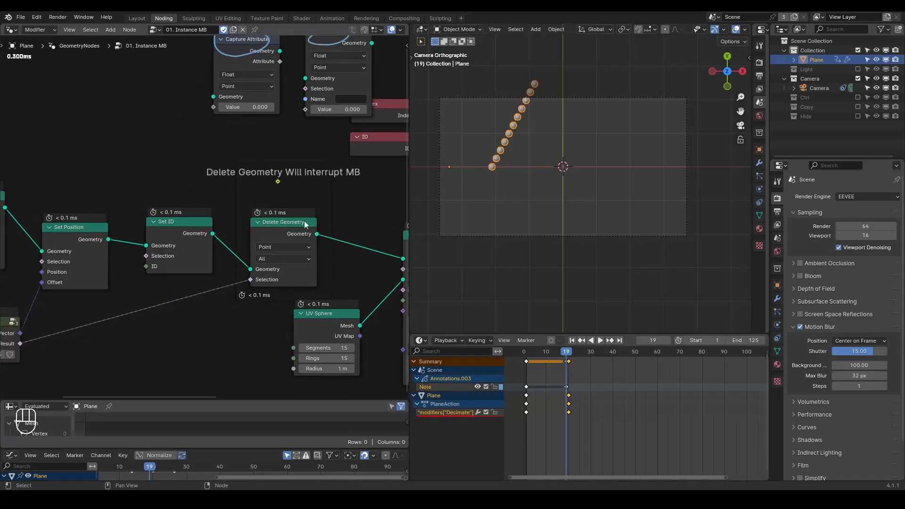
Step: Render the image at frame 19 to check the sphere instances' motion blur, and close the render result
{"action": "left_click", "coordinate": [56, 17]}
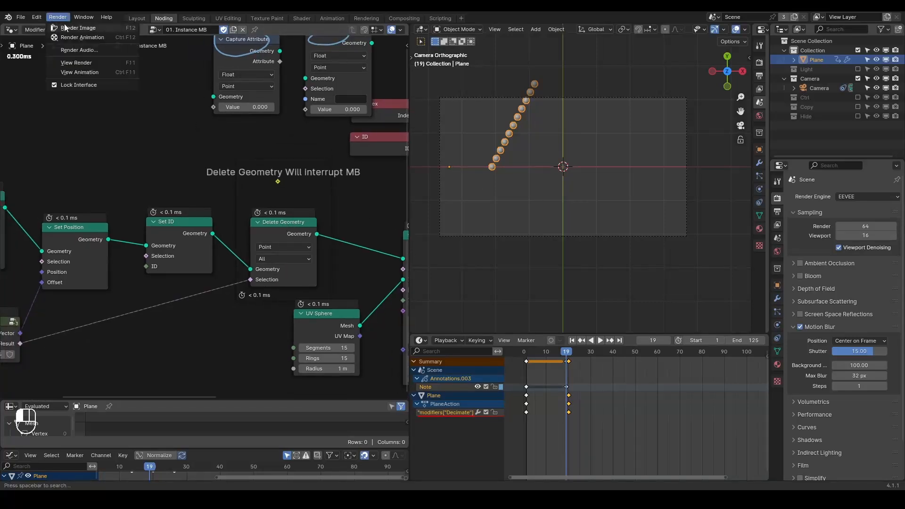
{"action": "left_click", "coordinate": [75, 28]}
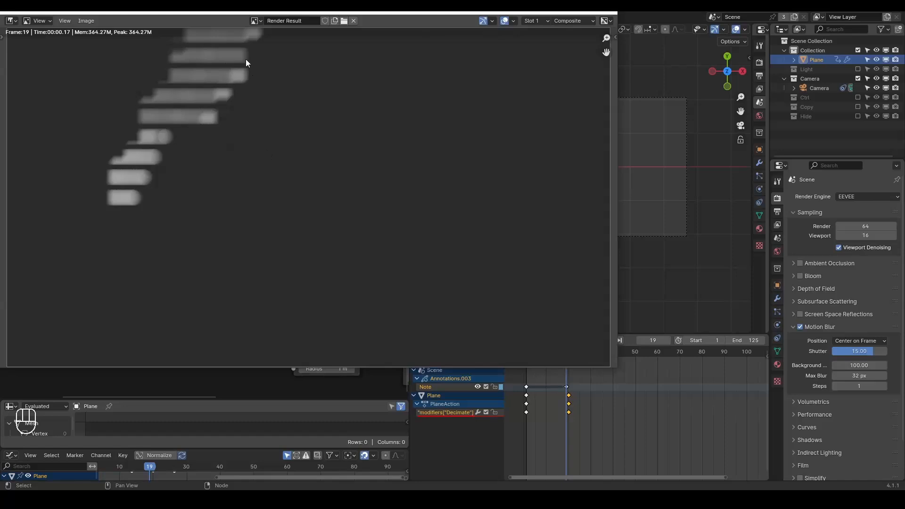
{"action": "left_click_drag", "start_coordinate": [178, 178], "coordinate": [347, 195]}
{"action": "mouse_move", "coordinate": [316, 153]}
{"action": "left_mouse_down"}
{"action": "mouse_move", "coordinate": [319, 202]}
{"action": "mouse_move", "coordinate": [311, 207]}
{"action": "left_mouse_up"}
{"action": "mouse_move", "coordinate": [434, 141]}
{"action": "right_mouse_down"}
{"action": "mouse_move", "coordinate": [132, 229]}
{"action": "mouse_move", "coordinate": [110, 218]}
{"action": "right_mouse_up"}
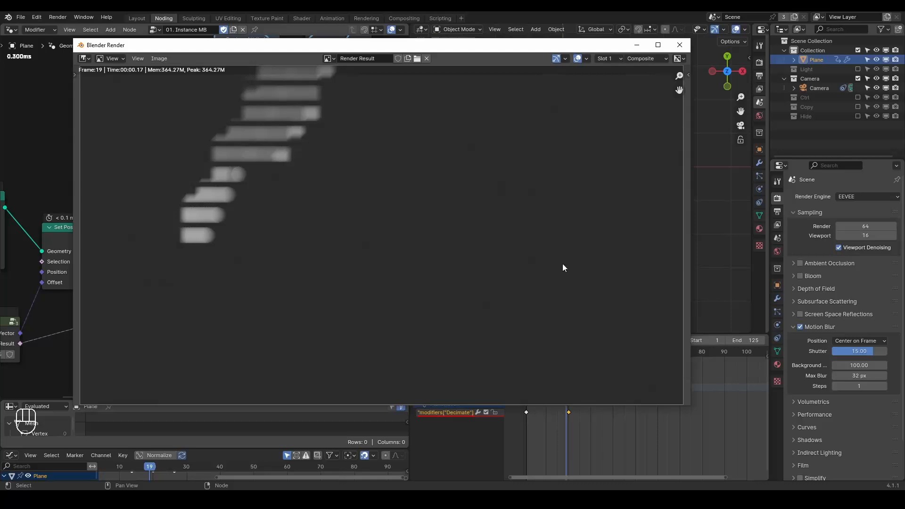
{"action": "left_click", "coordinate": [681, 47]}
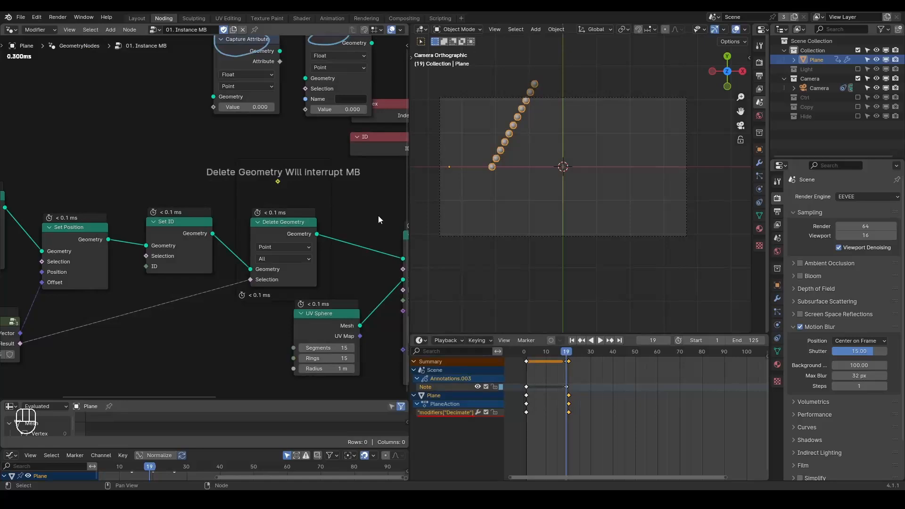
Step: Add a Separate Geometry node above the link leading into Instance on Points, and delete it again
{"action": "middle_click_drag", "start_coordinate": [329, 251], "coordinate": [274, 213]}
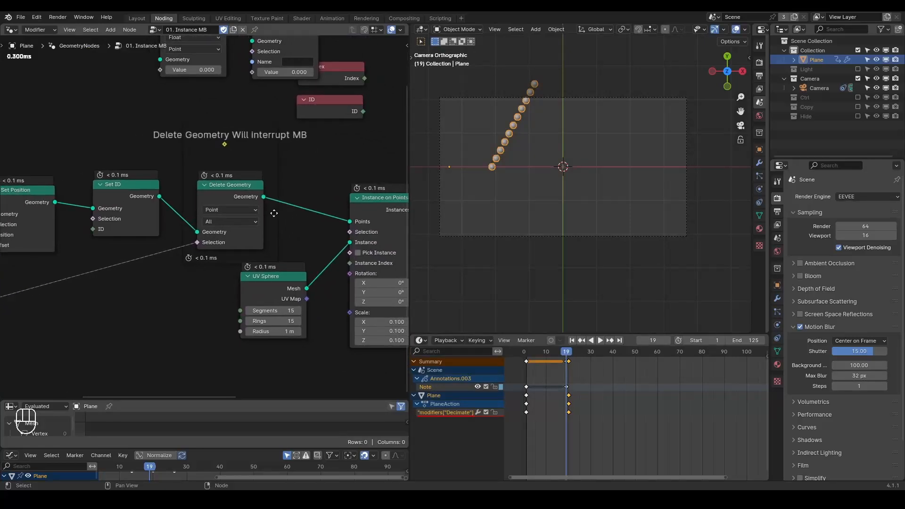
{"action": "scroll", "coordinate": [274, 213], "scroll_direction": "down", "scroll_amount": 1}
{"action": "scroll", "coordinate": [274, 213], "scroll_direction": "down", "scroll_amount": 2}
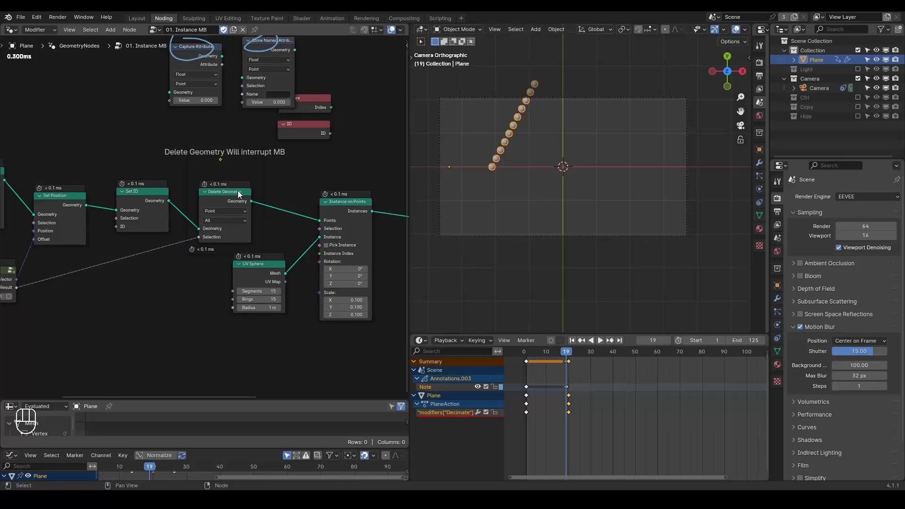
{"action": "scroll", "coordinate": [283, 202], "scroll_direction": "up", "scroll_amount": 1}
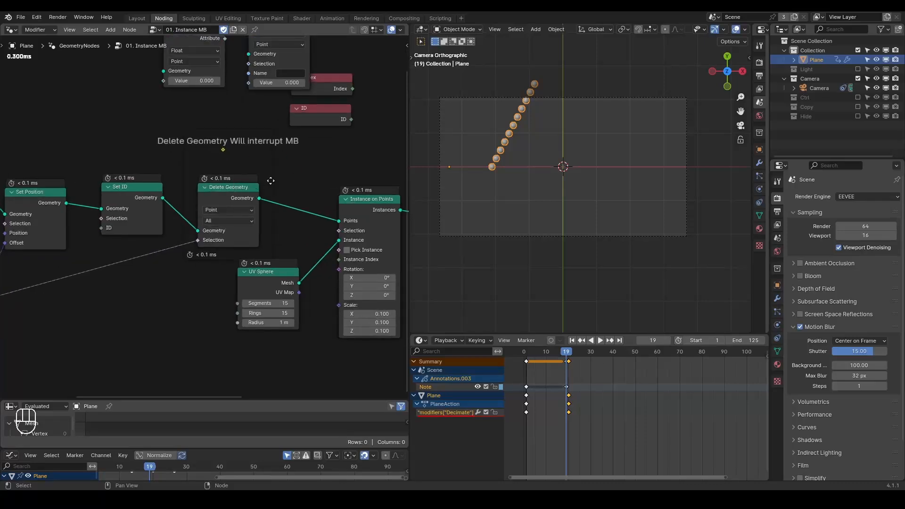
{"action": "middle_click_drag", "start_coordinate": [270, 180], "coordinate": [228, 206]}
{"action": "key", "text": "ctrl+a"}
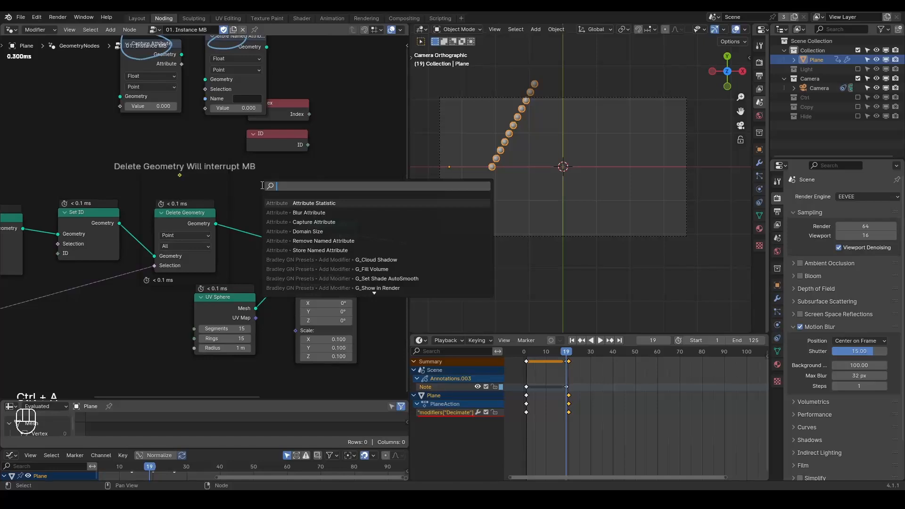
{"action": "type", "text": "separate"}
{"action": "key", "text": "Down"}
{"action": "key", "text": "Down"}
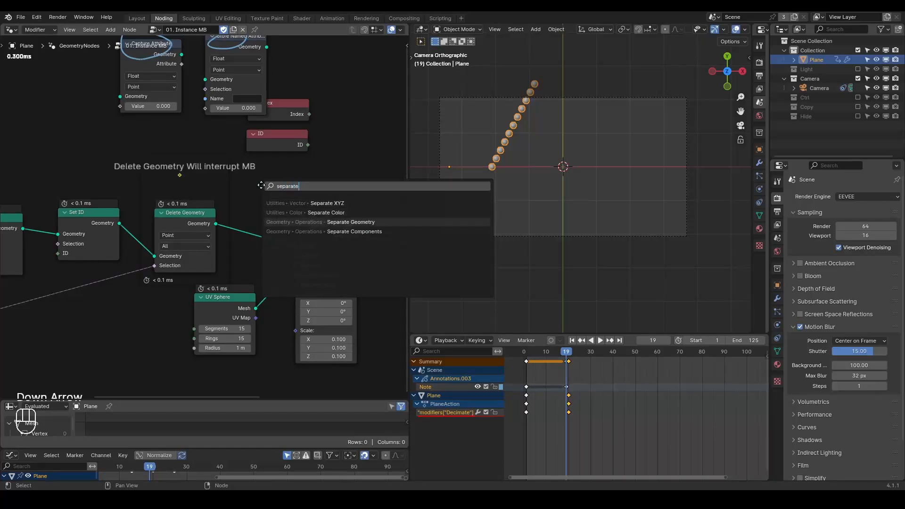
{"action": "key", "text": "Return"}
{"action": "left_click", "coordinate": [255, 161]}
{"action": "key", "text": "x"}
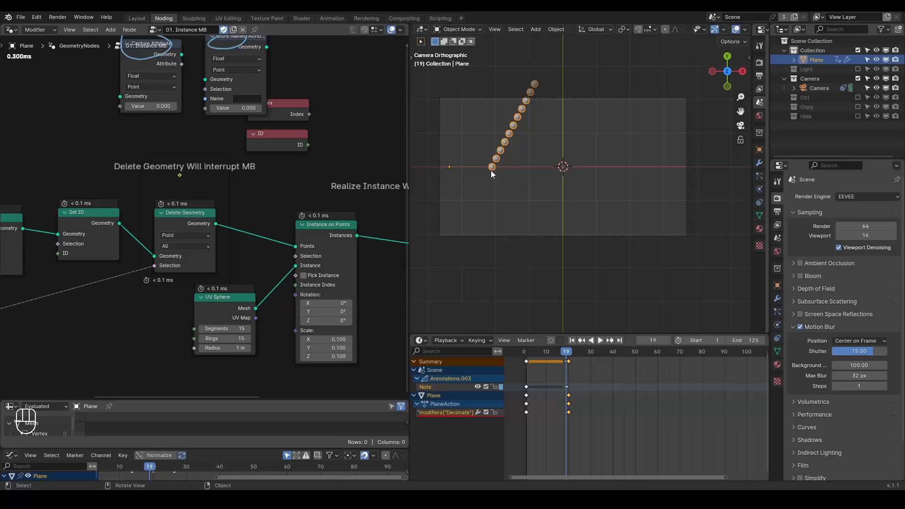
Step: Play the animation briefly and stop it at frame 24
{"action": "key", "text": "shift+space"}
{"action": "key", "text": "space"}
{"action": "key", "text": "space"}
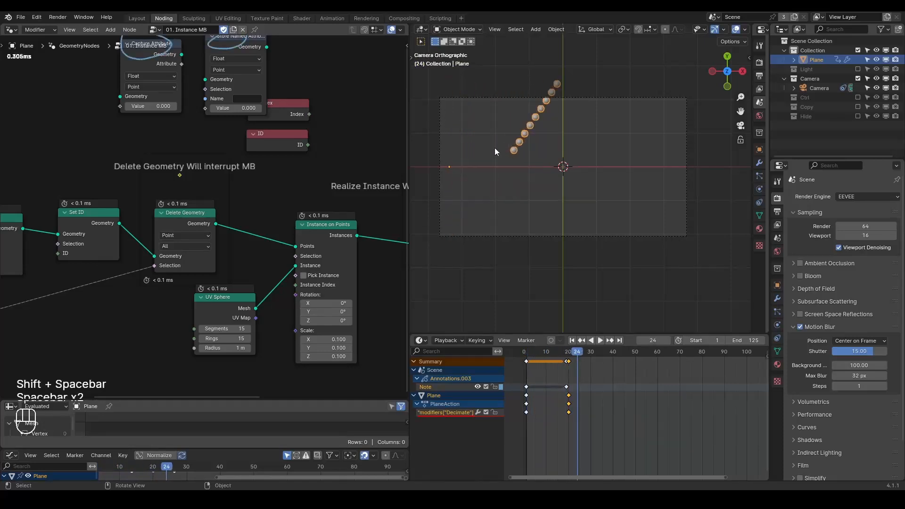
Step: Erase the annotation circles and delete the Capture Attribute, Store Named Attribute, Index and ID nodes
{"action": "middle_click_drag", "start_coordinate": [79, 207], "coordinate": [105, 194]}
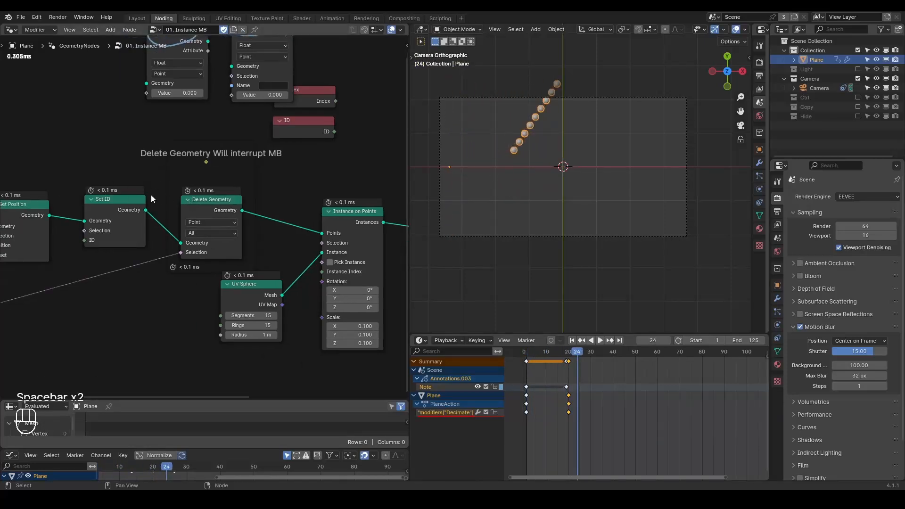
{"action": "key", "text": "shift+ctrl+alt+q"}
{"action": "middle_click_drag", "start_coordinate": [289, 196], "coordinate": [281, 219]}
{"action": "scroll", "coordinate": [281, 219], "scroll_direction": "down", "scroll_amount": 1}
{"action": "key", "text": "d"}
{"action": "mouse_move", "coordinate": [311, 71]}
{"action": "right_mouse_down"}
{"action": "mouse_move", "coordinate": [203, 72]}
{"action": "mouse_move", "coordinate": [204, 52]}
{"action": "right_mouse_up"}
{"action": "left_click_drag", "start_coordinate": [305, 59], "coordinate": [176, 153]}
{"action": "key", "text": "x"}
Step: Mute the Set ID and Delete Geometry nodes, and unmute the Realize Instances node
{"action": "left_click_drag", "start_coordinate": [231, 143], "coordinate": [117, 247]}
{"action": "key", "text": "m"}
{"action": "middle_click_drag", "start_coordinate": [239, 251], "coordinate": [86, 201]}
{"action": "left_click", "coordinate": [162, 126]}
{"action": "left_click", "coordinate": [282, 185]}
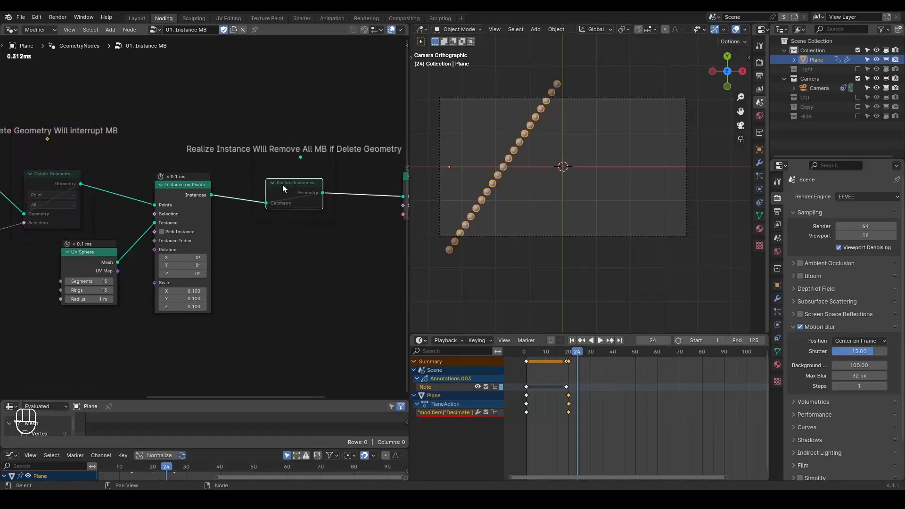
{"action": "key", "text": "m"}
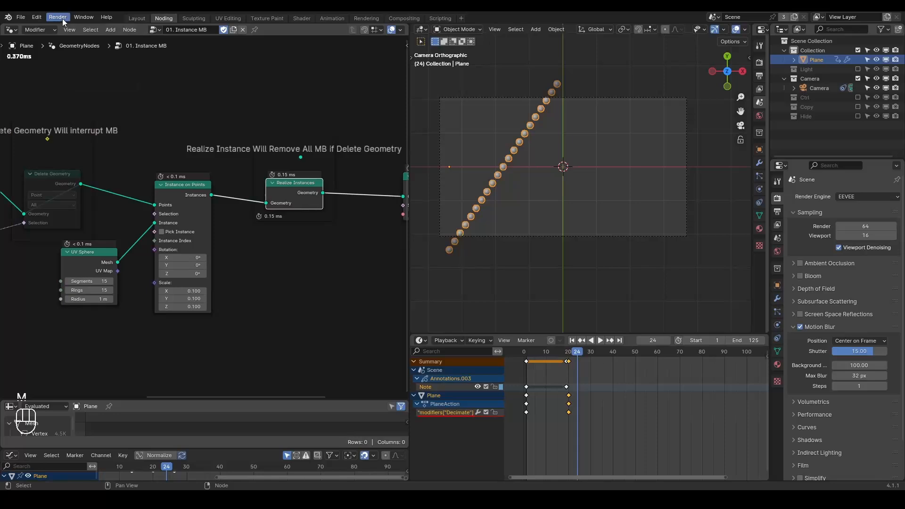
Step: Render frame 24 to check motion blur with only Realize Instances active, and close the render result
{"action": "left_click", "coordinate": [57, 17]}
{"action": "left_click", "coordinate": [71, 27]}
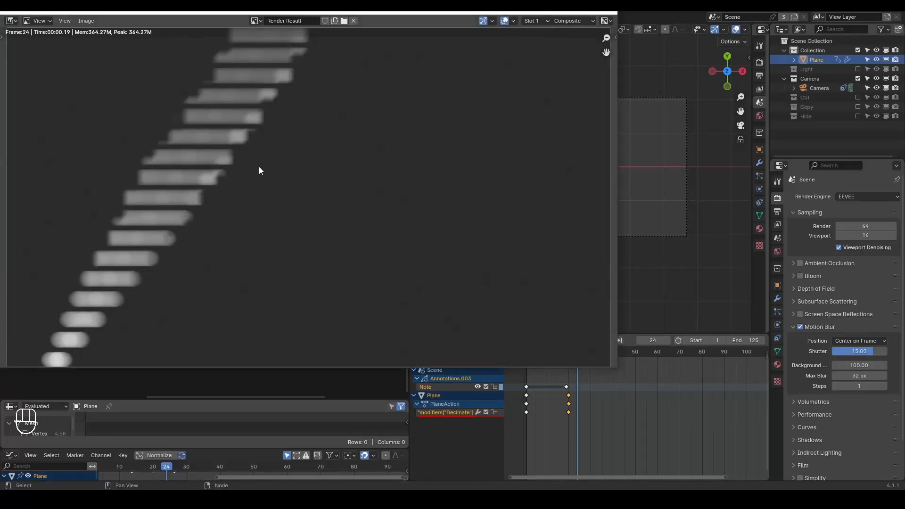
{"action": "left_click", "coordinate": [606, 12]}
Step: Unmute the Delete Geometry node and render frame 24 to check its effect on the realized instances' motion blur
{"action": "middle_click_drag", "start_coordinate": [195, 165], "coordinate": [259, 159]}
{"action": "left_click", "coordinate": [177, 128]}
{"action": "left_click", "coordinate": [118, 170]}
{"action": "key", "text": "m"}
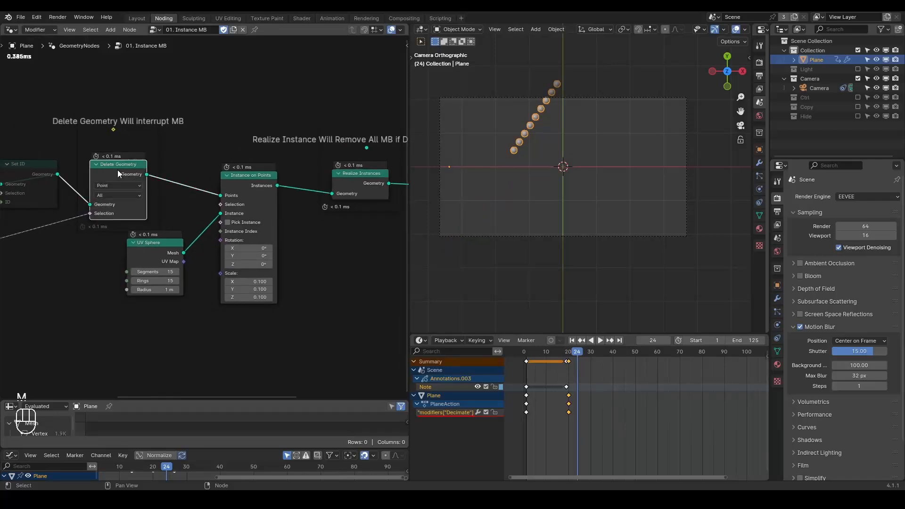
{"action": "left_click", "coordinate": [70, 18]}
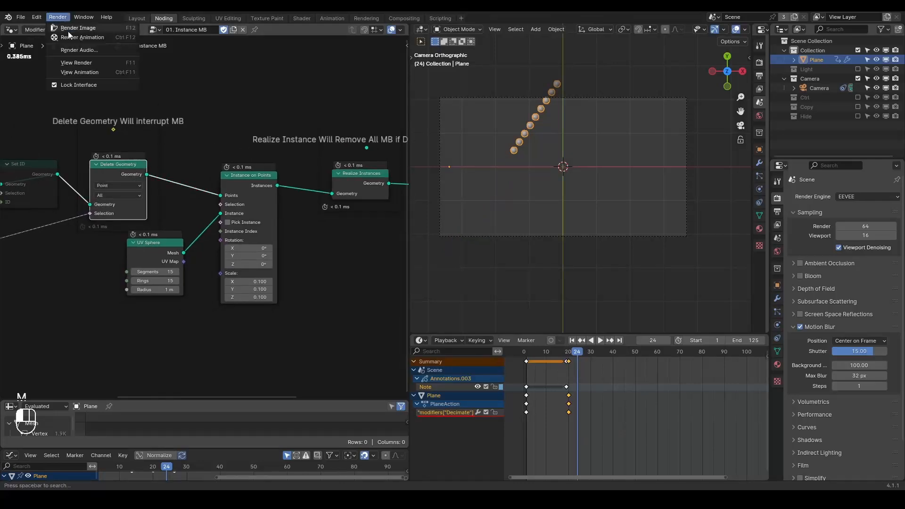
{"action": "left_click", "coordinate": [70, 29]}
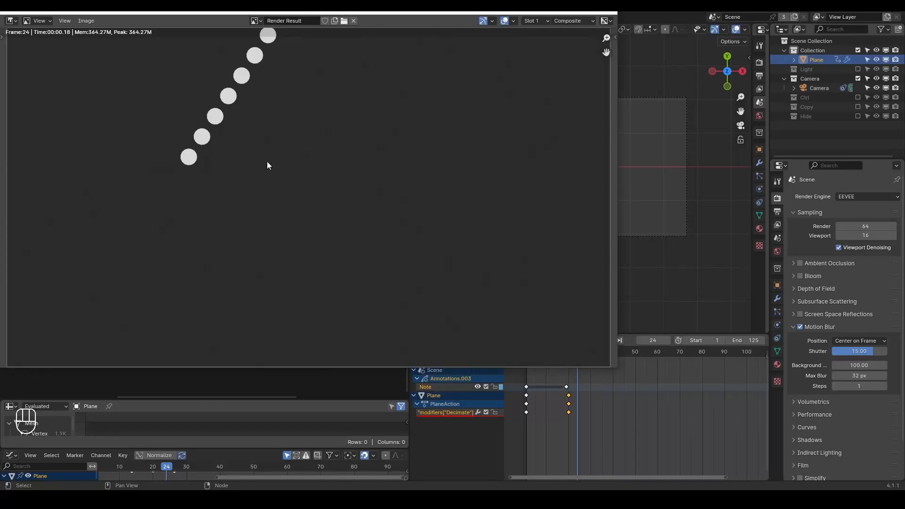
{"action": "left_click", "coordinate": [611, 13]}
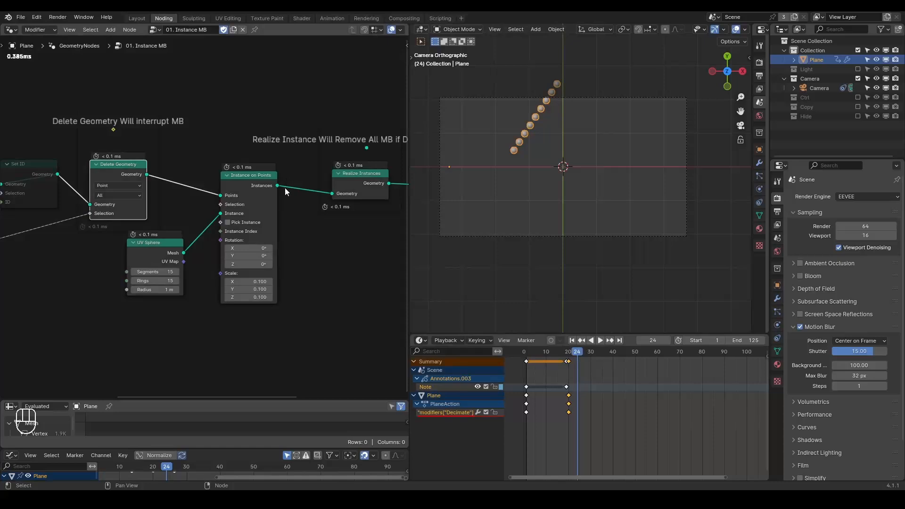
Step: Circle the words "Delete Geometry" and "Realize Instance" in the two frame captions with annotation strokes
{"action": "scroll", "coordinate": [279, 201], "scroll_direction": "down", "scroll_amount": 1}
{"action": "middle_click_drag", "start_coordinate": [279, 201], "coordinate": [252, 203]}
{"action": "key", "text": "d"}
{"action": "left_click_drag", "start_coordinate": [70, 112], "coordinate": [81, 118]}
{"action": "key", "text": "d"}
{"action": "mouse_move", "coordinate": [282, 132]}
{"action": "left_mouse_down"}
{"action": "mouse_move", "coordinate": [286, 150]}
{"action": "mouse_move", "coordinate": [248, 128]}
{"action": "left_mouse_up"}
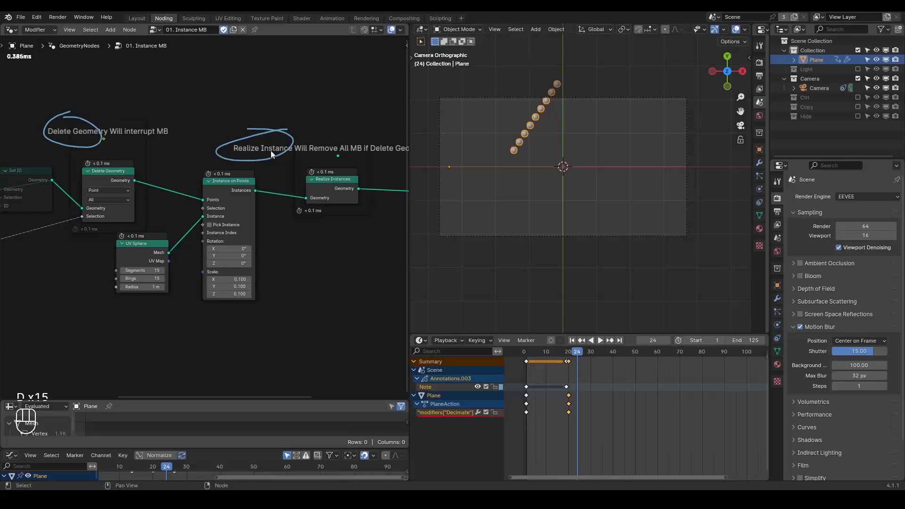
Step: Unmute the Set ID node and render frame 24 to check whether it restores motion blur on realized instances
{"action": "mouse_move", "coordinate": [166, 160]}
{"action": "middle_mouse_down"}
{"action": "mouse_move", "coordinate": [221, 163]}
{"action": "mouse_move", "coordinate": [208, 164]}
{"action": "middle_mouse_up"}
{"action": "scroll", "coordinate": [207, 169], "scroll_direction": "down", "scroll_amount": 1}
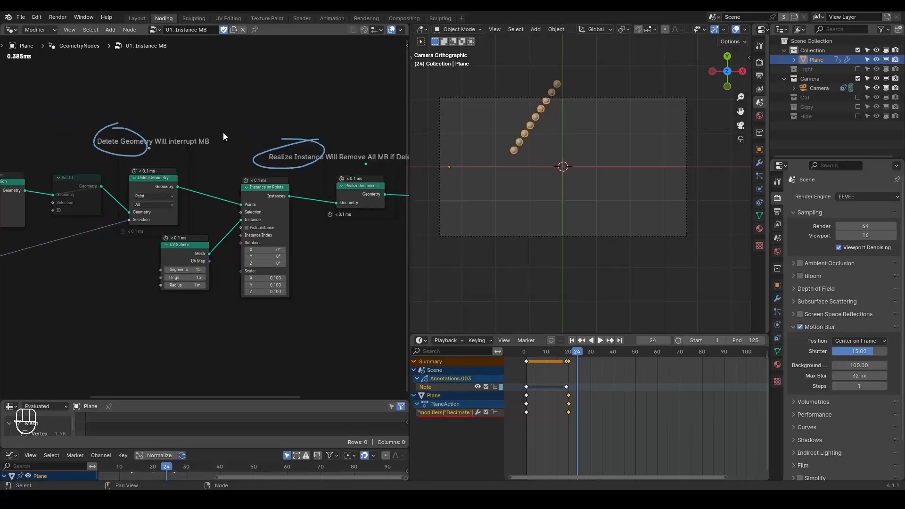
{"action": "left_click", "coordinate": [85, 189]}
{"action": "key", "text": "m"}
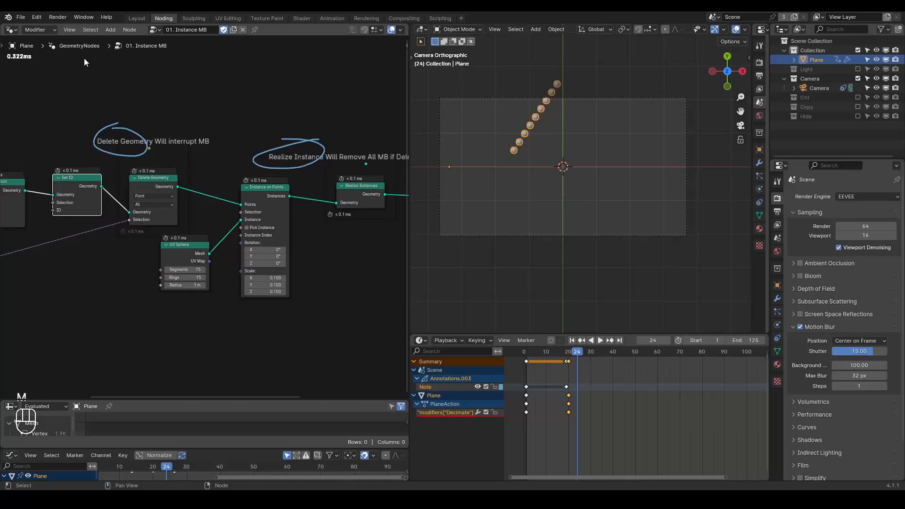
{"action": "left_click", "coordinate": [57, 18]}
{"action": "left_click", "coordinate": [66, 29]}
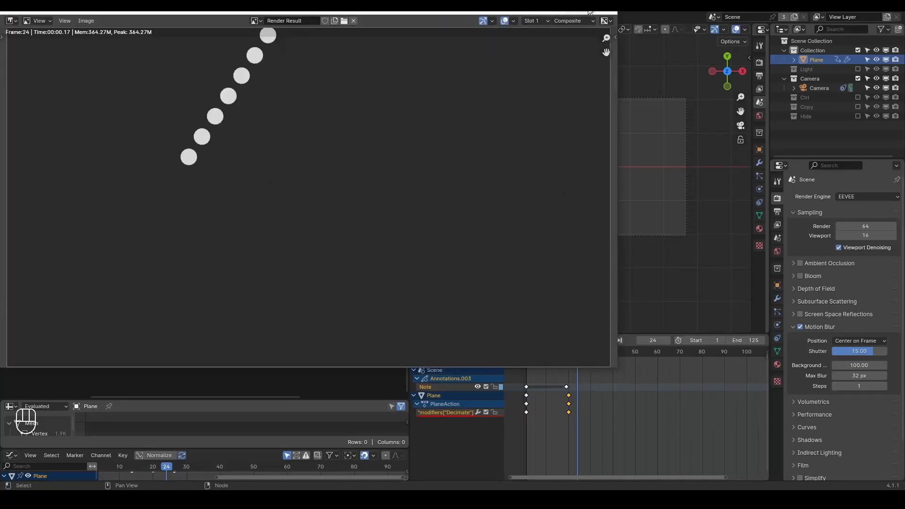
{"action": "key", "text": "Escape"}
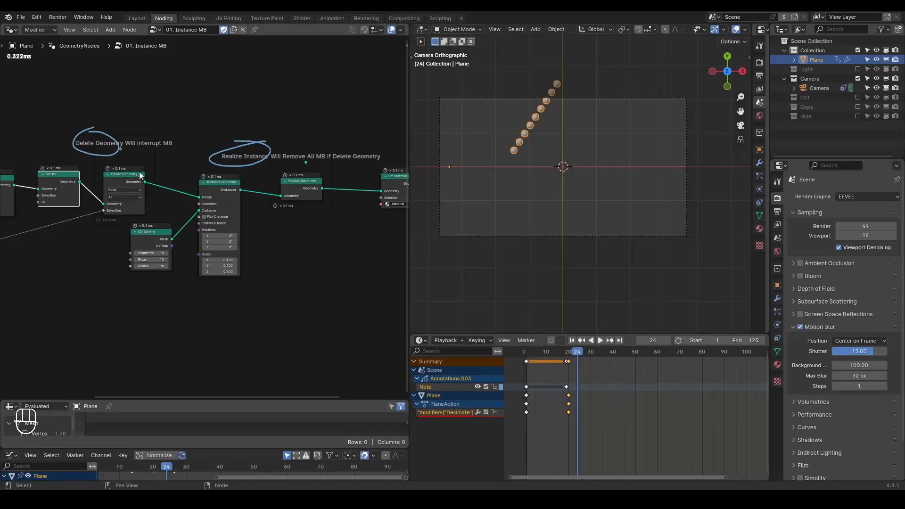
Step: Shift the Delete Geometry node slightly and draw an annotation stroke connecting the two circled captions
{"action": "left_click_drag", "start_coordinate": [121, 182], "coordinate": [125, 182]}
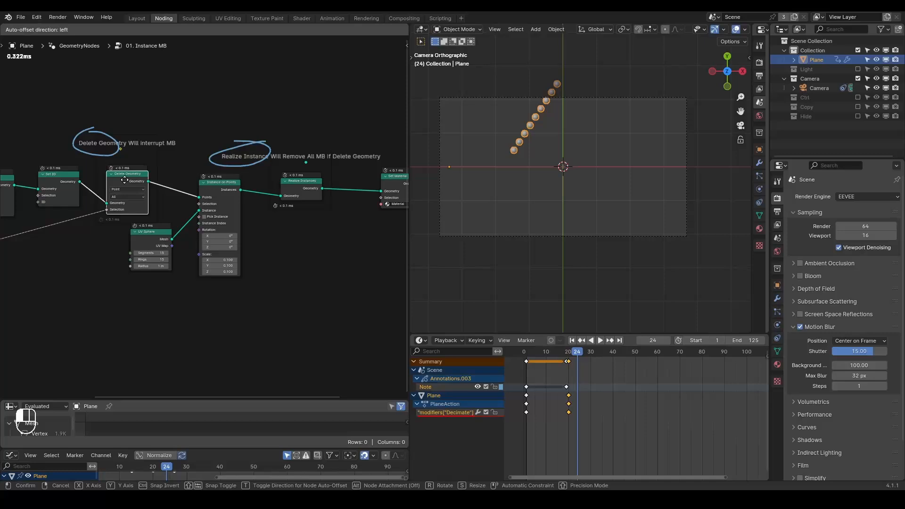
{"action": "key", "text": "d"}
{"action": "key", "text": "d"}
{"action": "key", "text": "d"}
{"action": "key", "text": "d"}
{"action": "key", "text": "d"}
{"action": "key", "text": "d"}
{"action": "key", "text": "d"}
{"action": "key", "text": "d"}
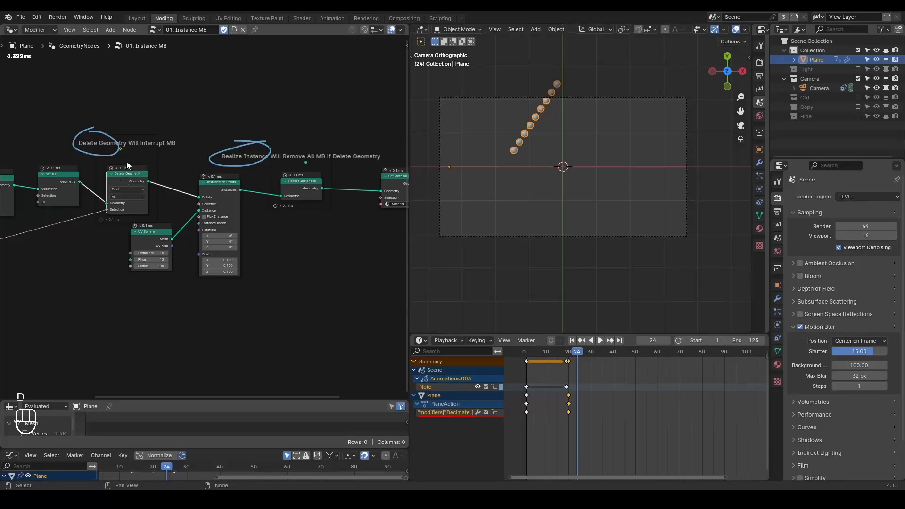
{"action": "left_click_drag", "start_coordinate": [136, 149], "coordinate": [215, 158]}
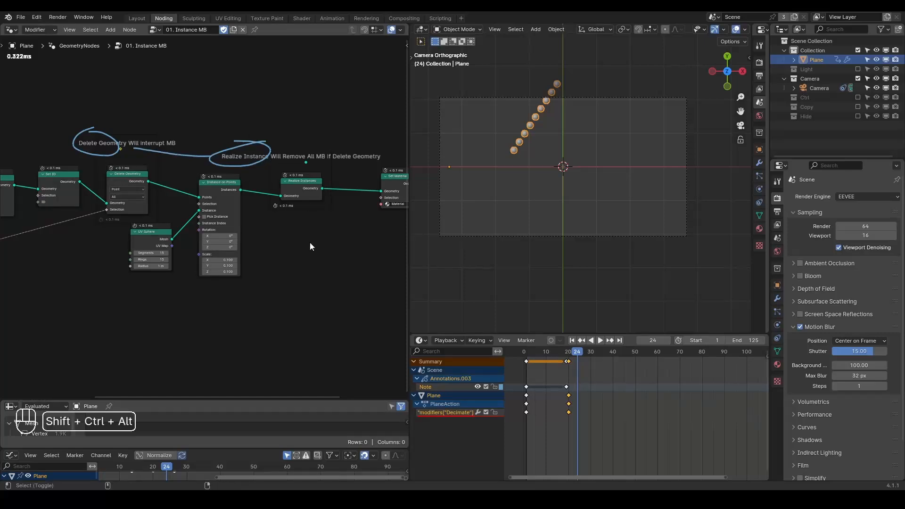
{"action": "key", "text": "shift+ctrl+alt+q"}
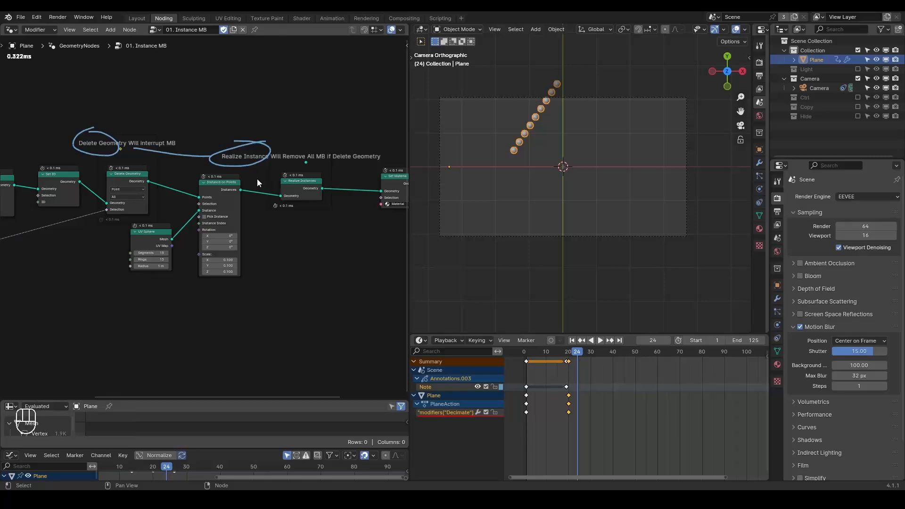
Step: Remove the Realize Instances node while keeping Instance on Points linked to the following node
{"action": "scroll", "coordinate": [257, 179], "scroll_direction": "up", "scroll_amount": 1}
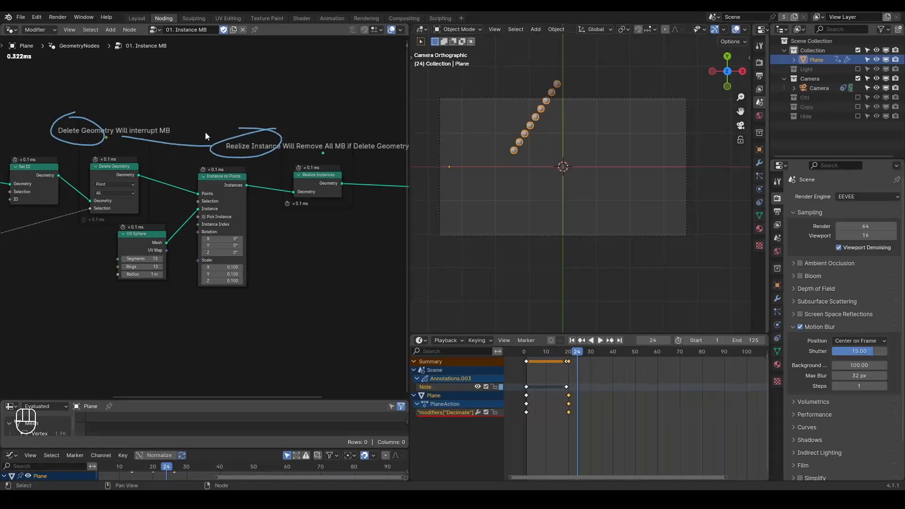
{"action": "left_click", "coordinate": [313, 176]}
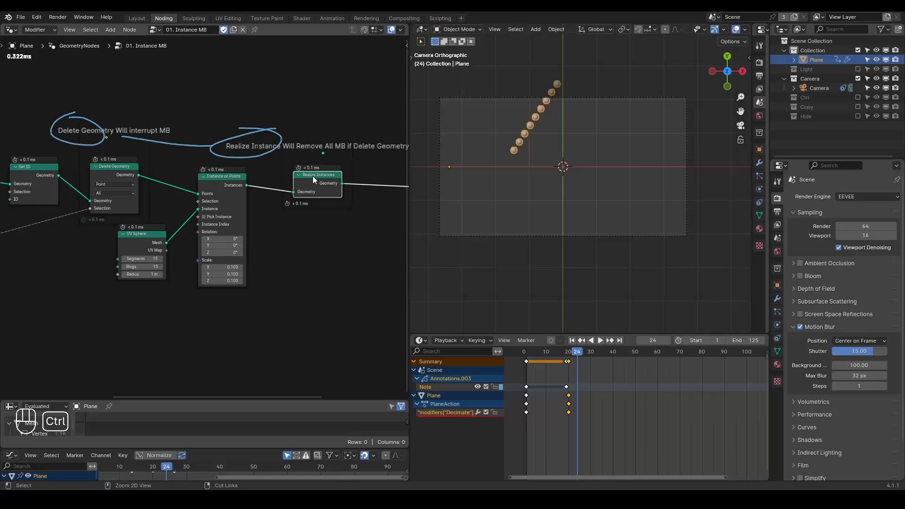
{"action": "key", "text": "ctrl+x"}
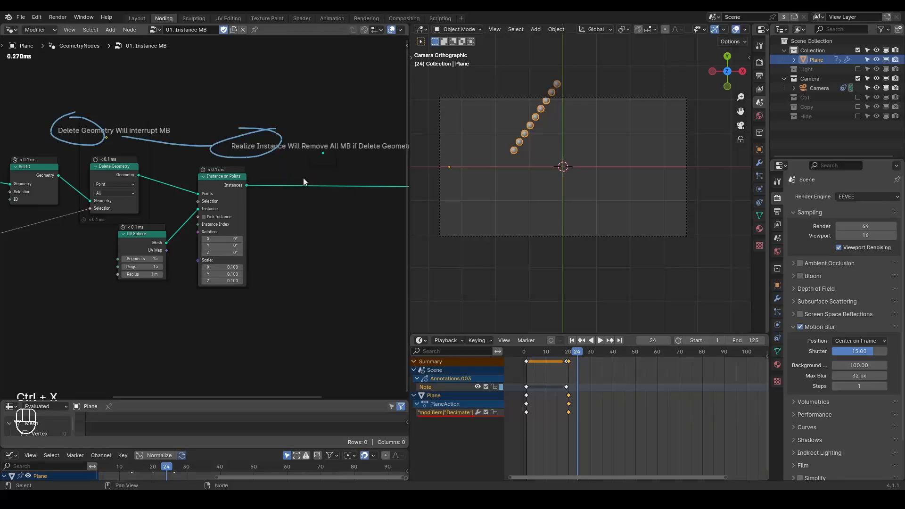
{"action": "middle_click_drag", "start_coordinate": [331, 164], "coordinate": [312, 162]}
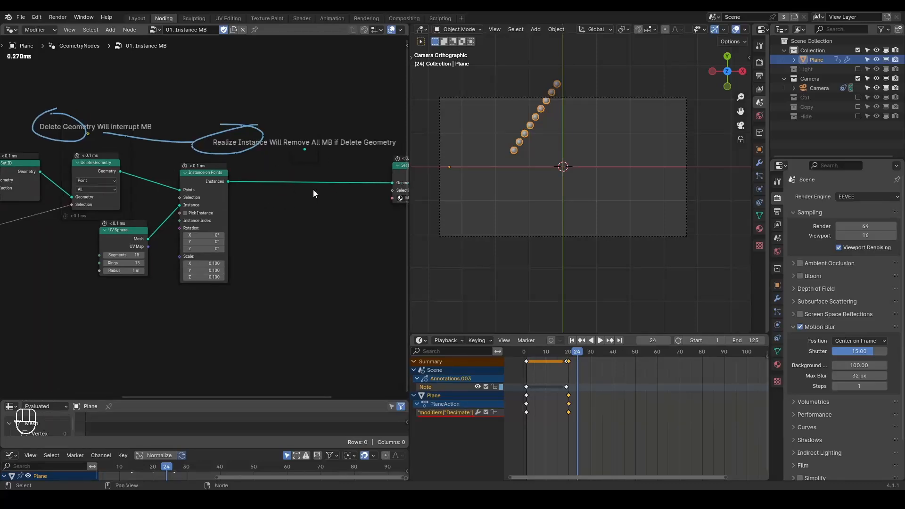
Step: Add a Repeat zone in the empty area below the Set ID and Delete Geometry nodes
{"action": "middle_click_drag", "start_coordinate": [173, 229], "coordinate": [270, 209]}
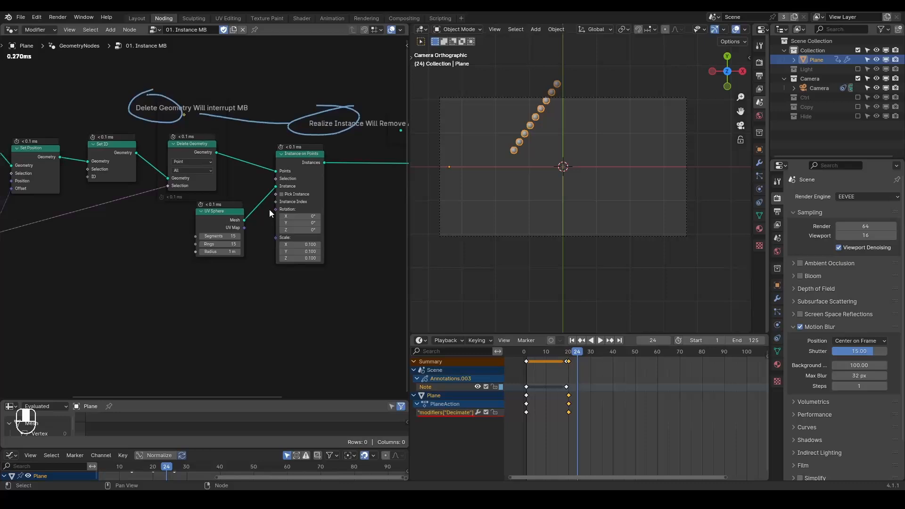
{"action": "scroll", "coordinate": [259, 195], "scroll_direction": "up", "scroll_amount": 2}
{"action": "key", "text": "ctrl+a"}
{"action": "type", "text": "repeat"}
{"action": "key", "text": "Return"}
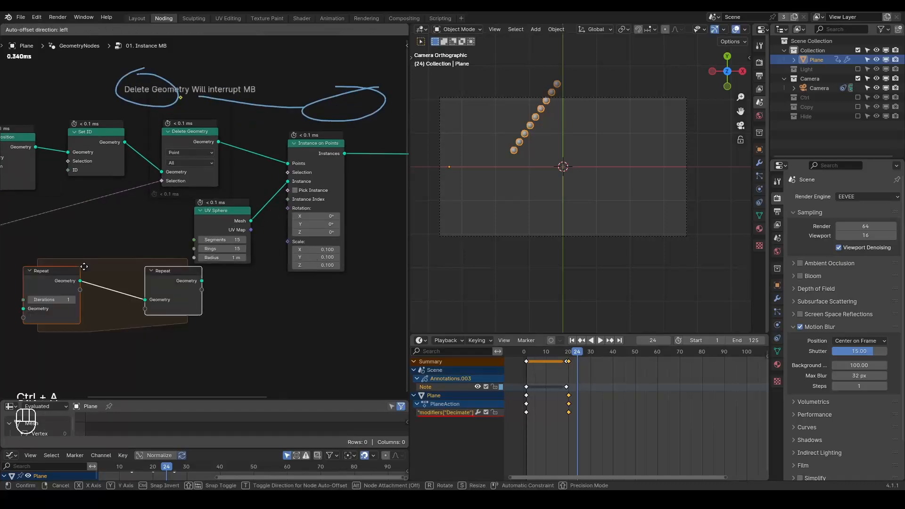
{"action": "left_click", "coordinate": [106, 284]}
Step: Enable Pick Instance on the Instance on Points node
{"action": "left_click", "coordinate": [302, 190]}
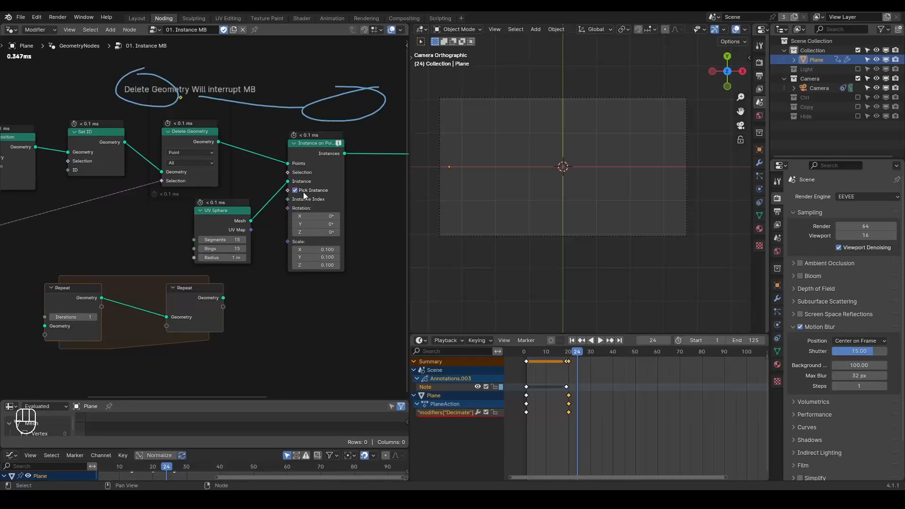
Step: Disable Pick Instance on the Instance on Points node and delete the Repeat zone below it
{"action": "left_click", "coordinate": [304, 191]}
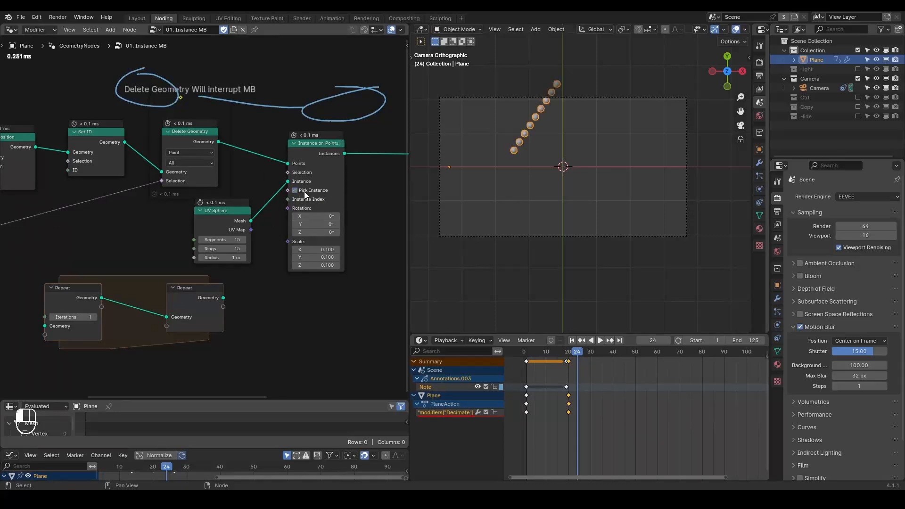
{"action": "left_click_drag", "start_coordinate": [249, 283], "coordinate": [53, 352]}
{"action": "key", "text": "x"}
{"action": "middle_click_drag", "start_coordinate": [279, 212], "coordinate": [204, 221]}
{"action": "scroll", "coordinate": [203, 222], "scroll_direction": "down", "scroll_amount": 1}
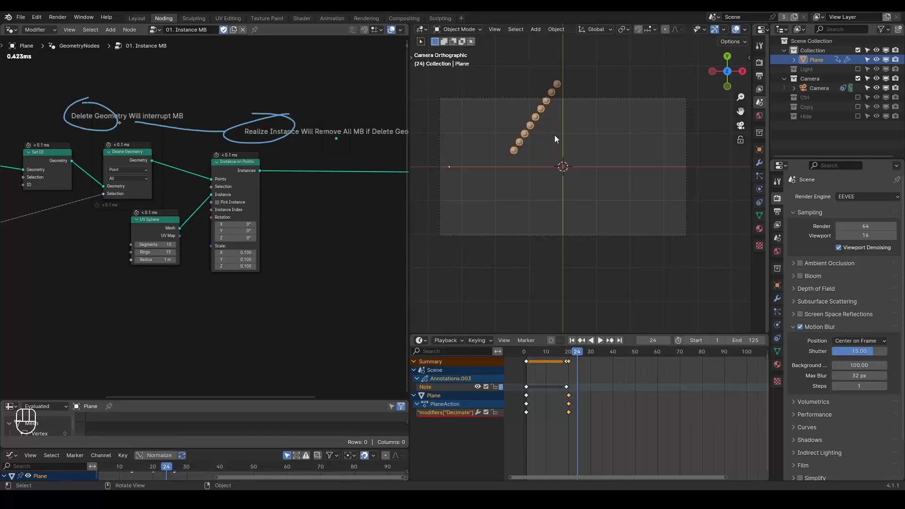
Step: Mute the Instance on Points and UV Sphere nodes so only the raw points are output
{"action": "middle_click_drag", "start_coordinate": [287, 184], "coordinate": [300, 186]}
{"action": "left_click", "coordinate": [244, 168]}
{"action": "key", "text": "m"}
{"action": "left_click", "coordinate": [176, 225]}
{"action": "key", "text": "m"}
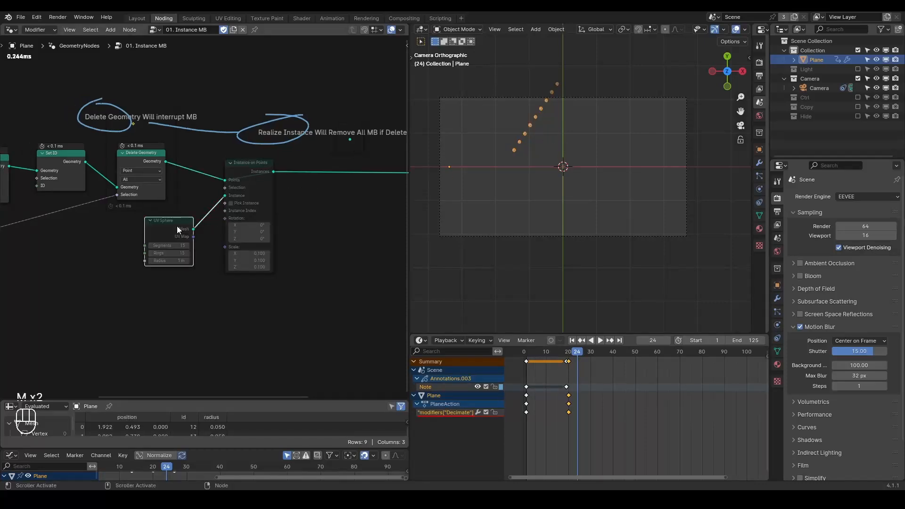
{"action": "middle_click_drag", "start_coordinate": [176, 226], "coordinate": [208, 226]}
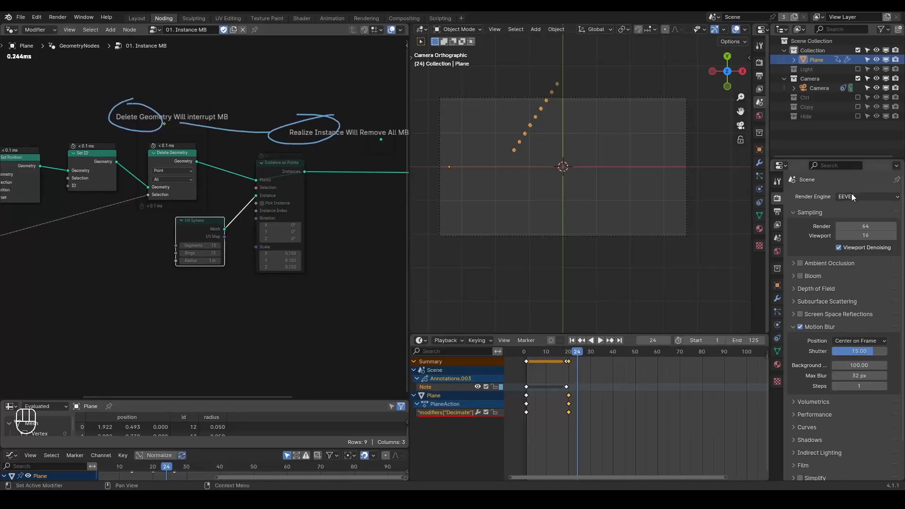
Step: Switch the viewport to rendered shading, deselect the plane and set the render engine to Cycles
{"action": "key", "text": "z"}
{"action": "left_click", "coordinate": [523, 94]}
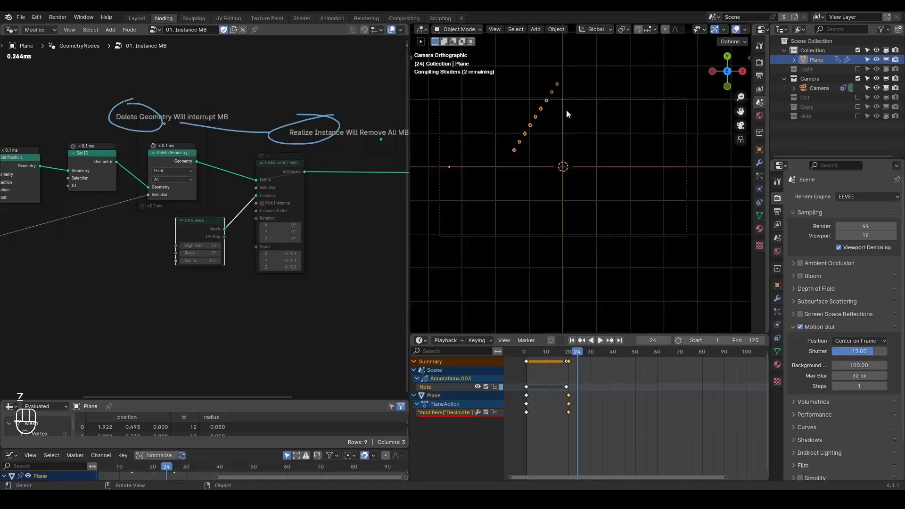
{"action": "left_click", "coordinate": [501, 119]}
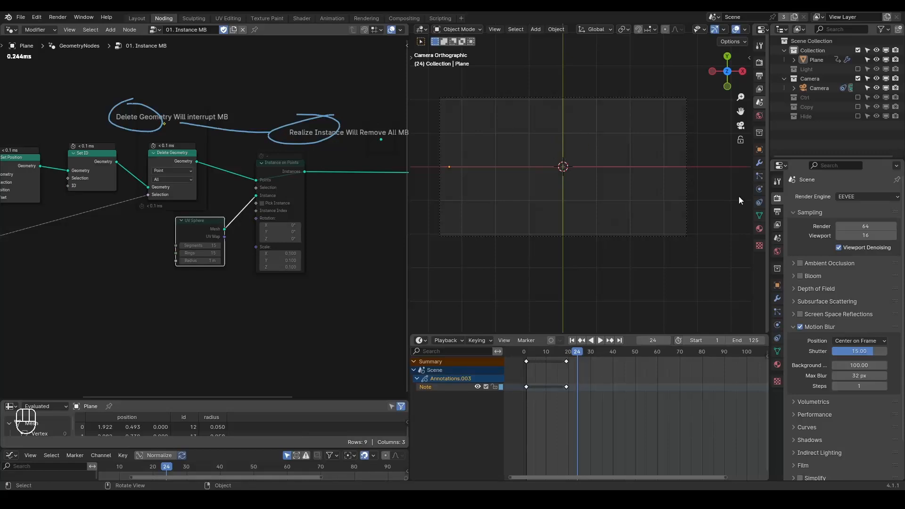
{"action": "left_click", "coordinate": [842, 197]}
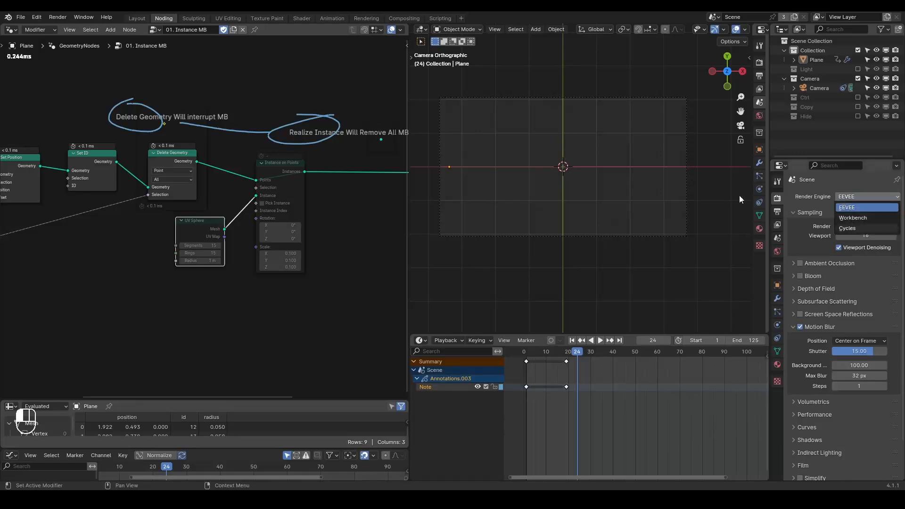
{"action": "left_click", "coordinate": [847, 228]}
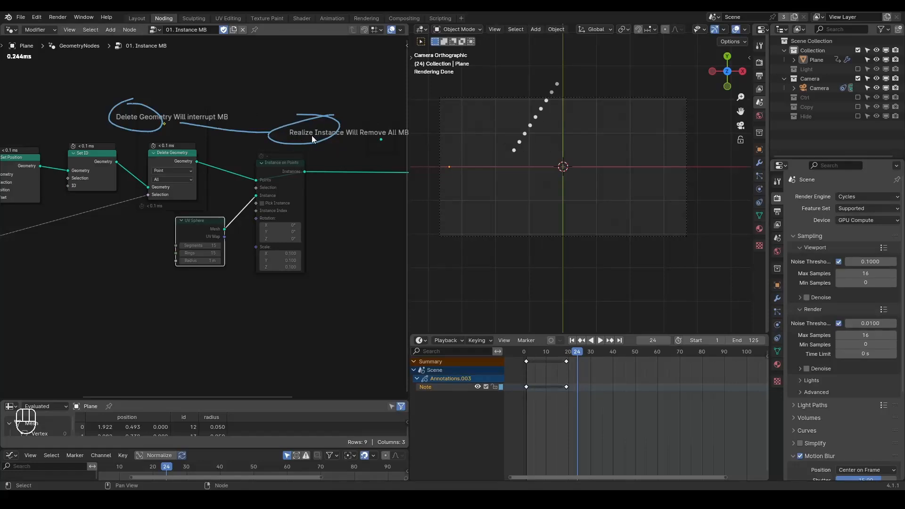
Step: Render a still of the current frame to examine the motion blur on the points, and close the result window
{"action": "left_click", "coordinate": [60, 19]}
{"action": "left_click", "coordinate": [70, 28]}
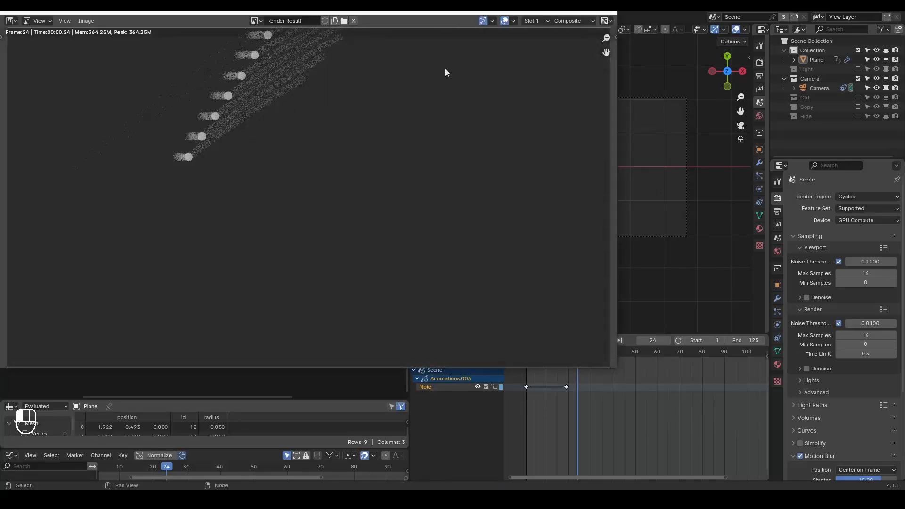
{"action": "left_click", "coordinate": [607, 13]}
Step: Mute the Set ID node, render the frame to compare the motion blur and close the result
{"action": "middle_click_drag", "start_coordinate": [195, 153], "coordinate": [257, 151]}
{"action": "left_click", "coordinate": [163, 160]}
{"action": "key", "text": "m"}
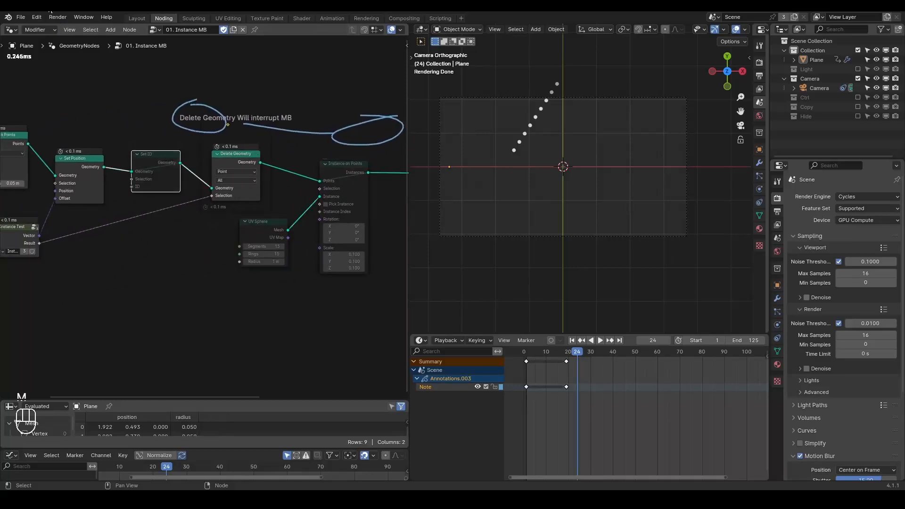
{"action": "left_click", "coordinate": [57, 17]}
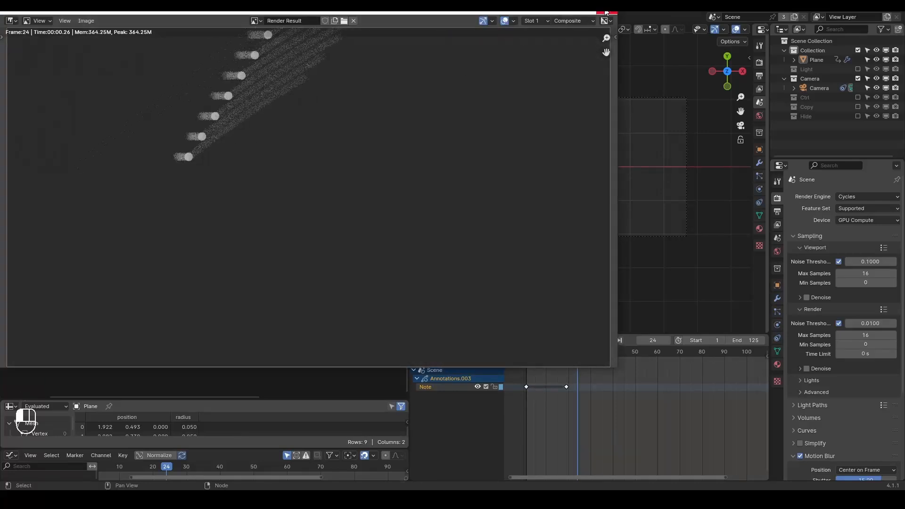
{"action": "left_click", "coordinate": [608, 13]}
Step: Unmute the Set ID node, render the frame once more and close the result
{"action": "key", "text": "m"}
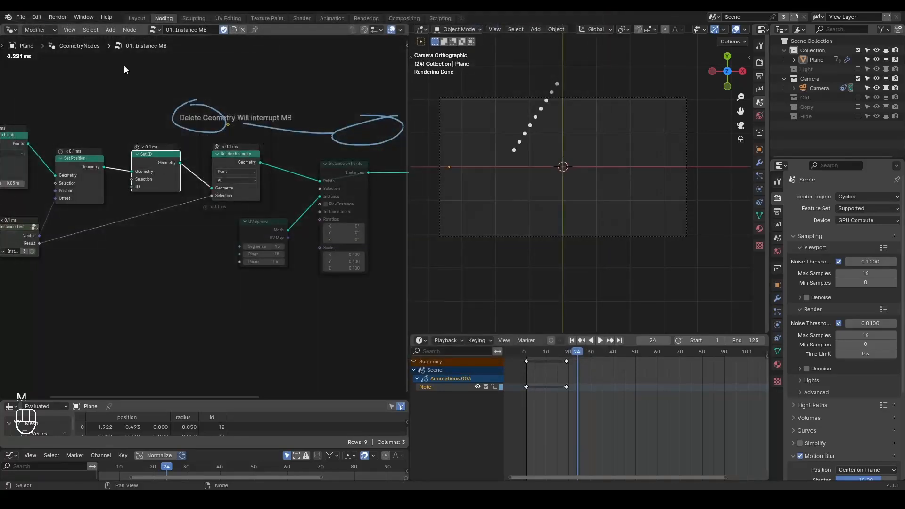
{"action": "left_click", "coordinate": [58, 17]}
{"action": "left_click", "coordinate": [59, 26]}
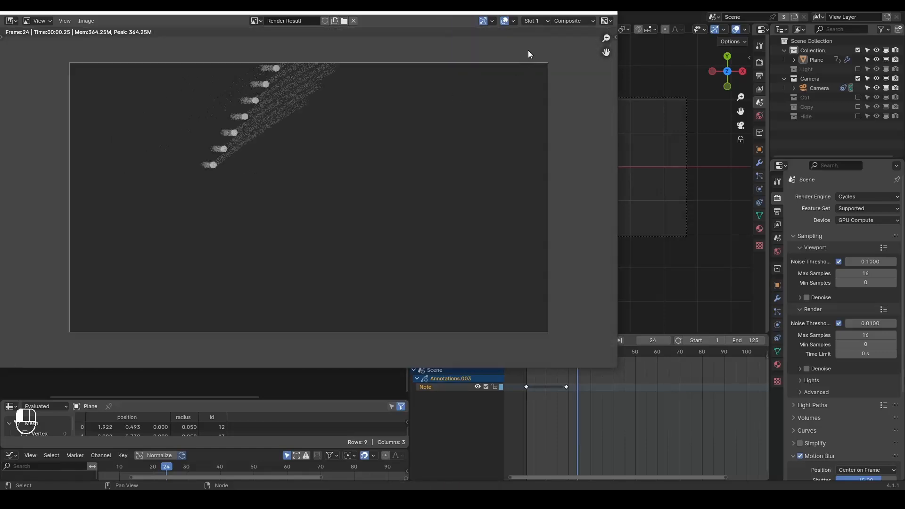
{"action": "left_click", "coordinate": [605, 13]}
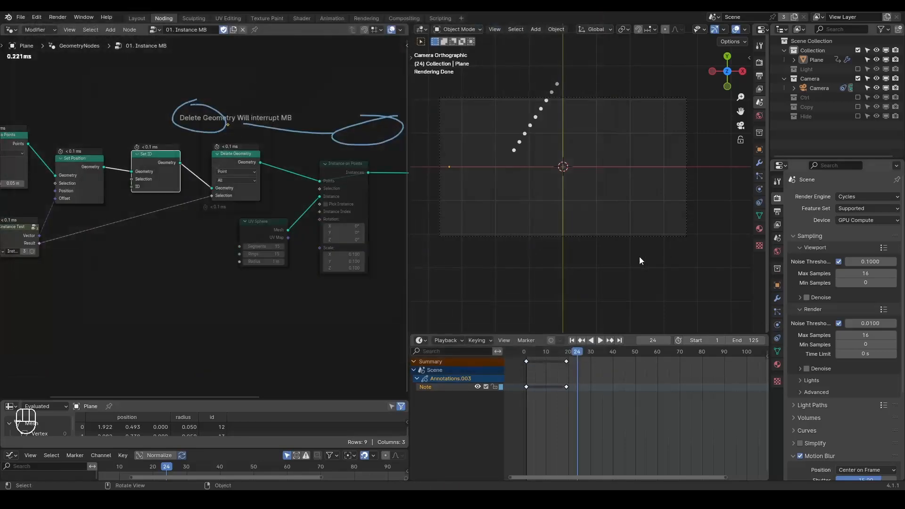
Step: Unmute the Instance on Points and UV Sphere nodes to restore the sphere instances
{"action": "mouse_move", "coordinate": [244, 164]}
{"action": "middle_mouse_down"}
{"action": "mouse_move", "coordinate": [291, 164]}
{"action": "mouse_move", "coordinate": [256, 154]}
{"action": "mouse_move", "coordinate": [174, 158]}
{"action": "middle_mouse_up"}
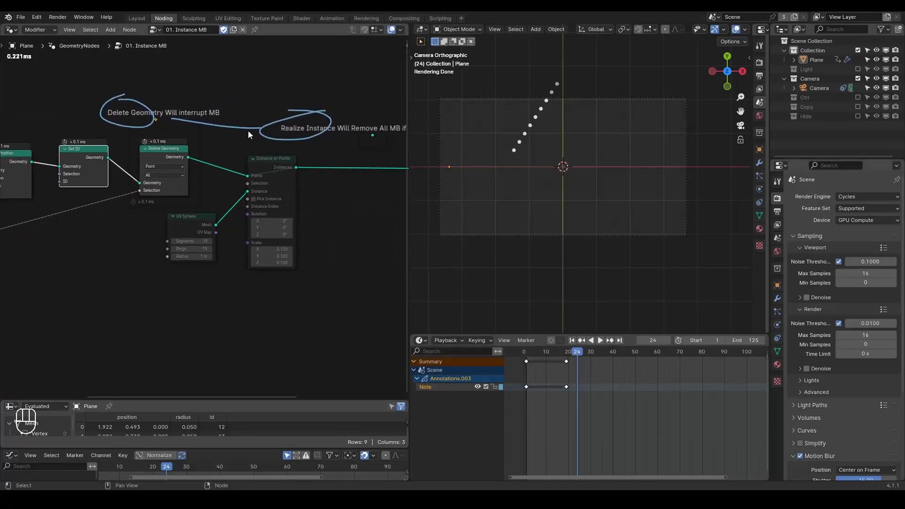
{"action": "mouse_move", "coordinate": [243, 148]}
{"action": "middle_mouse_down"}
{"action": "mouse_move", "coordinate": [196, 143]}
{"action": "mouse_move", "coordinate": [261, 143]}
{"action": "mouse_move", "coordinate": [244, 142]}
{"action": "middle_mouse_up"}
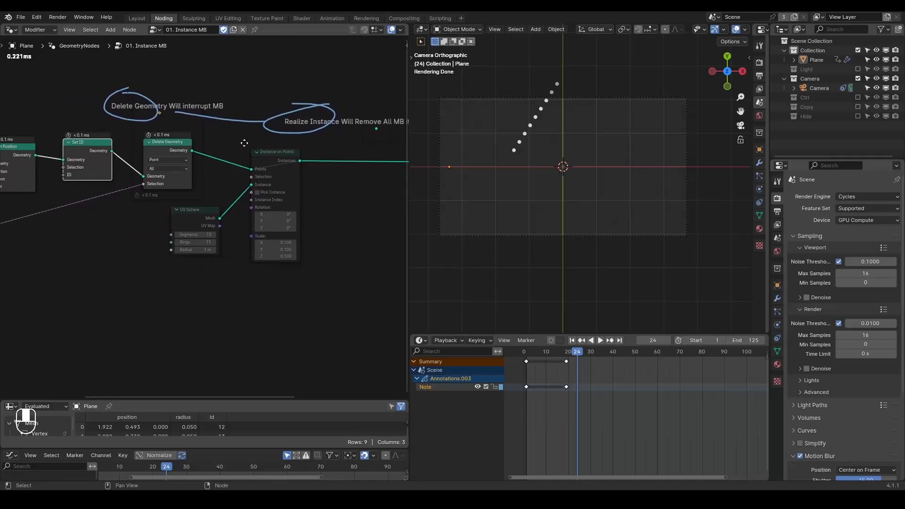
{"action": "left_click", "coordinate": [274, 167]}
{"action": "key", "text": "m"}
{"action": "left_click", "coordinate": [194, 219]}
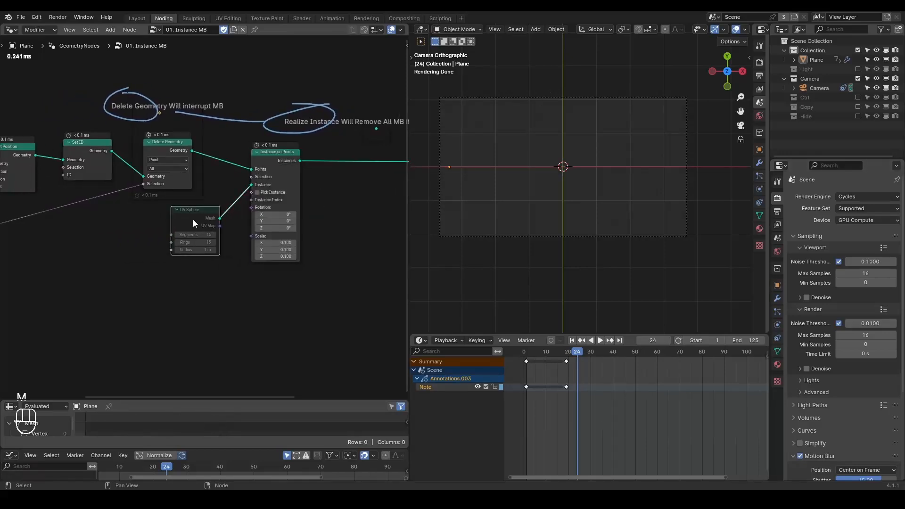
{"action": "key", "text": "m"}
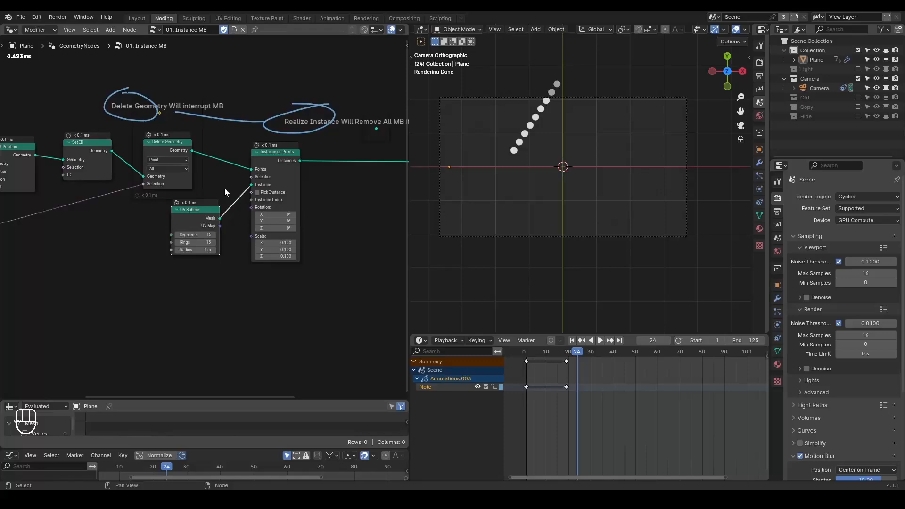
Step: Render the frame with the sphere instances to examine their motion blur, and close the result window
{"action": "left_click", "coordinate": [58, 17]}
{"action": "left_click", "coordinate": [77, 28]}
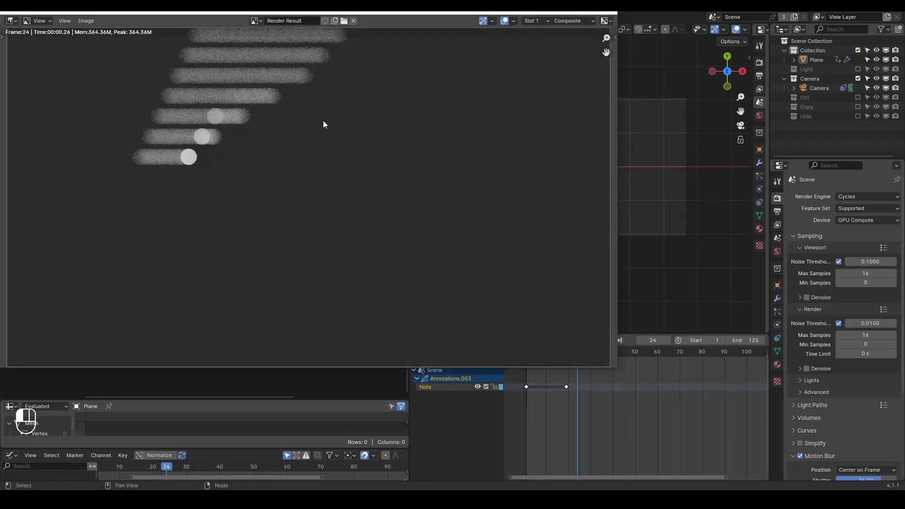
{"action": "left_click", "coordinate": [606, 15]}
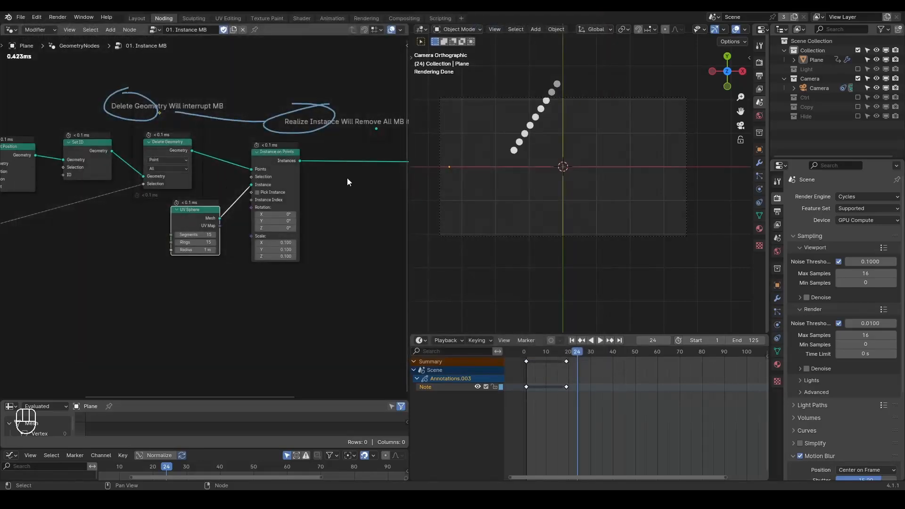
Step: Enlarge the spreadsheet area below the geometry nodes and change it to the Shader Editor
{"action": "key", "text": "shift+ctrl+alt+q"}
{"action": "left_click_drag", "start_coordinate": [12, 400], "coordinate": [13, 226]}
{"action": "left_click", "coordinate": [11, 230]}
{"action": "left_click", "coordinate": [58, 340]}
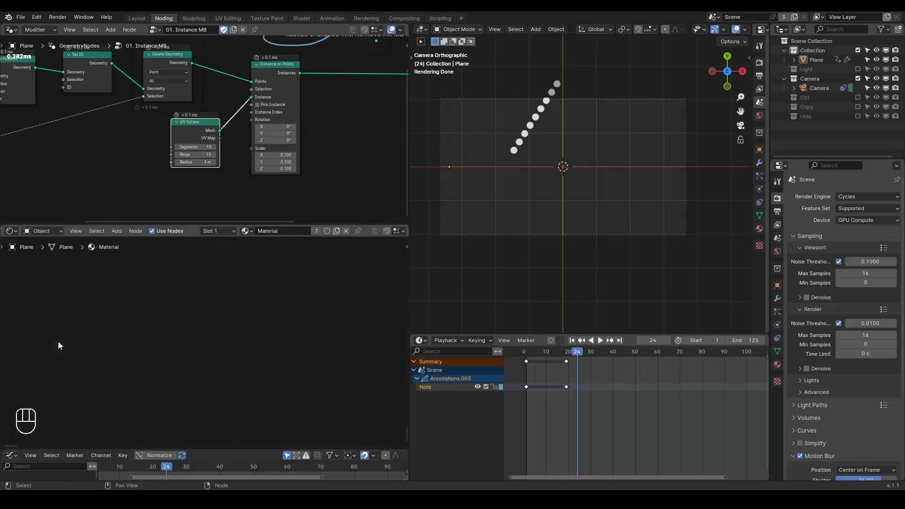
Step: Bring the material's nodes into view and slightly reposition the Emission and Set Material nodes
{"action": "key", "text": "q"}
{"action": "left_click", "coordinate": [191, 289]}
{"action": "middle_click_drag", "start_coordinate": [176, 302], "coordinate": [287, 294]}
{"action": "left_click", "coordinate": [257, 265]}
{"action": "left_click_drag", "start_coordinate": [233, 309], "coordinate": [265, 314]}
{"action": "middle_click_drag", "start_coordinate": [289, 304], "coordinate": [237, 318]}
{"action": "middle_click_drag", "start_coordinate": [301, 135], "coordinate": [170, 165]}
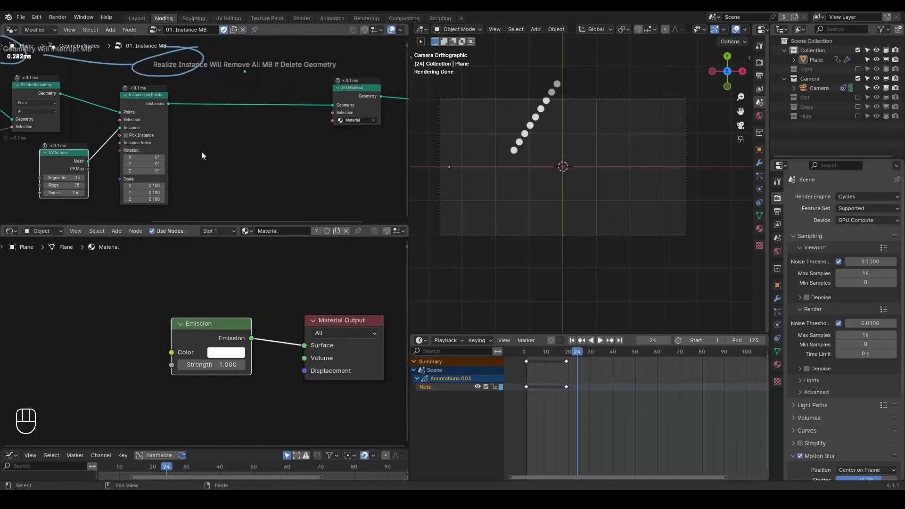
{"action": "left_click_drag", "start_coordinate": [353, 102], "coordinate": [334, 105]}
{"action": "middle_click_drag", "start_coordinate": [244, 146], "coordinate": [341, 124]}
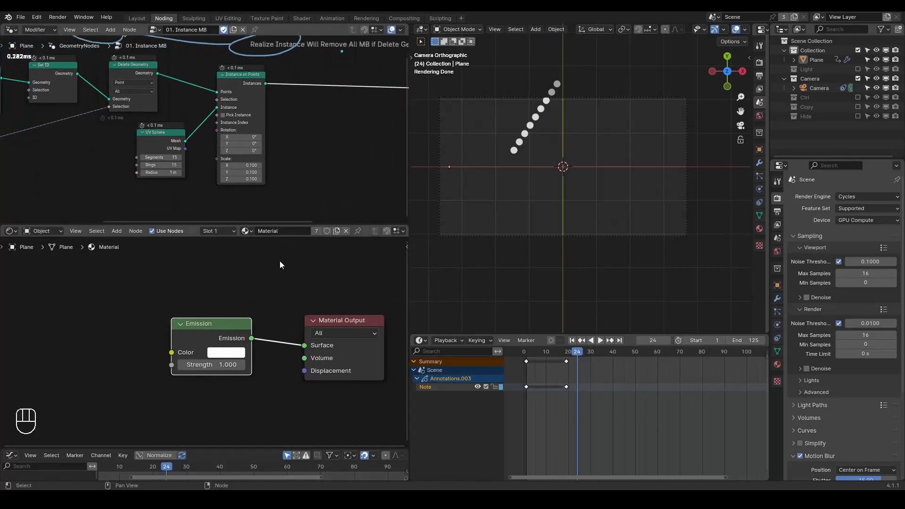
Step: Add an Object Info node to the material, placed before the Emission node
{"action": "left_click", "coordinate": [240, 327]}
{"action": "middle_click_drag", "start_coordinate": [203, 323], "coordinate": [285, 297]}
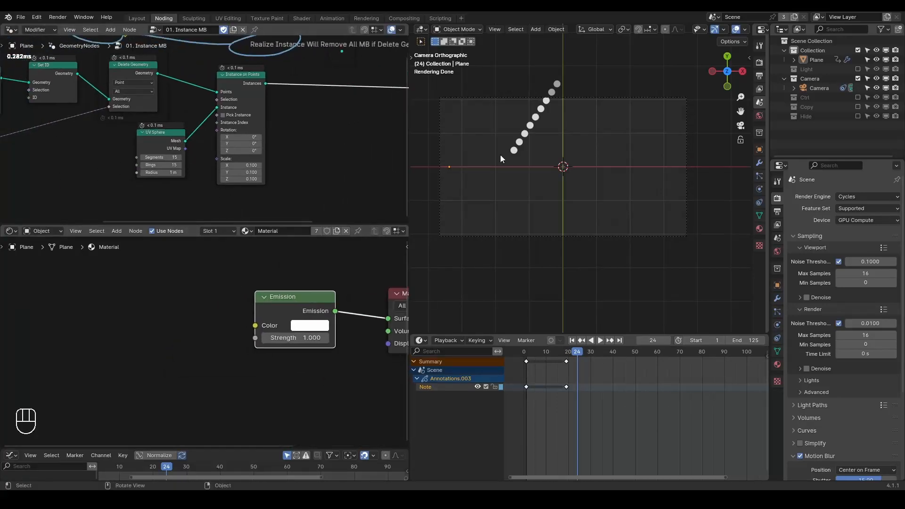
{"action": "key", "text": "ctrl+a"}
{"action": "type", "text": "object"}
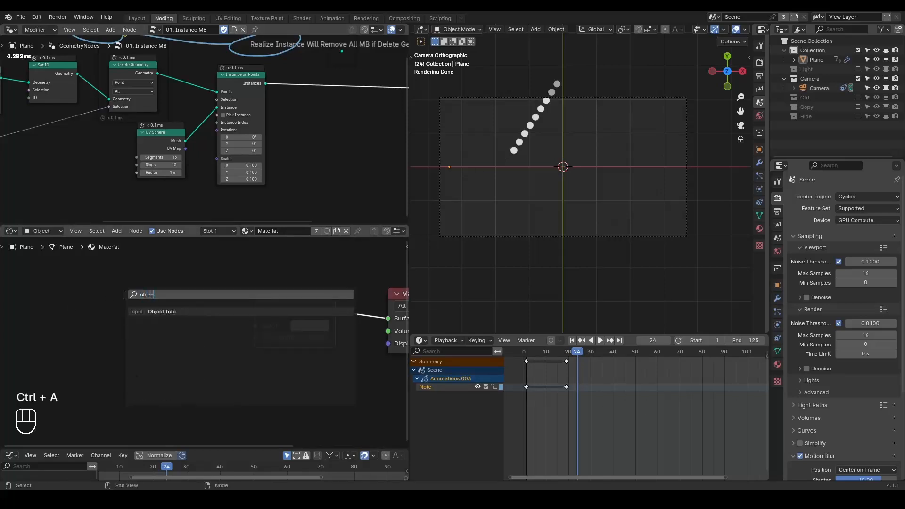
{"action": "key", "text": "Return"}
{"action": "left_click", "coordinate": [49, 257]}
Step: Cycle the Object Info preview until Random feeds the Material Output's Surface, and collapse the Emission node
{"action": "left_click", "coordinate": [90, 282], "text": "ctrl+shift"}
{"action": "left_click", "coordinate": [90, 282], "text": "ctrl+shift"}
{"action": "left_click", "coordinate": [90, 284], "text": "ctrl+shift"}
{"action": "left_click", "coordinate": [89, 292], "text": "ctrl+shift"}
{"action": "left_click", "coordinate": [89, 292], "text": "ctrl+shift"}
{"action": "left_click", "coordinate": [89, 292], "text": "ctrl+shift"}
{"action": "left_click", "coordinate": [264, 297]}
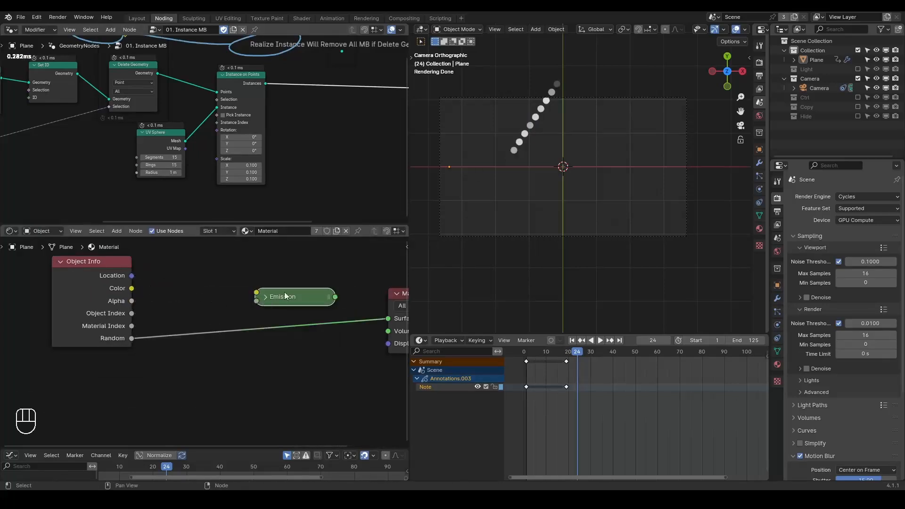
Step: Annotate the range 0–1 beneath the Random output of the Object Info node and erase the note
{"action": "scroll", "coordinate": [542, 165], "scroll_direction": "up", "scroll_amount": 1}
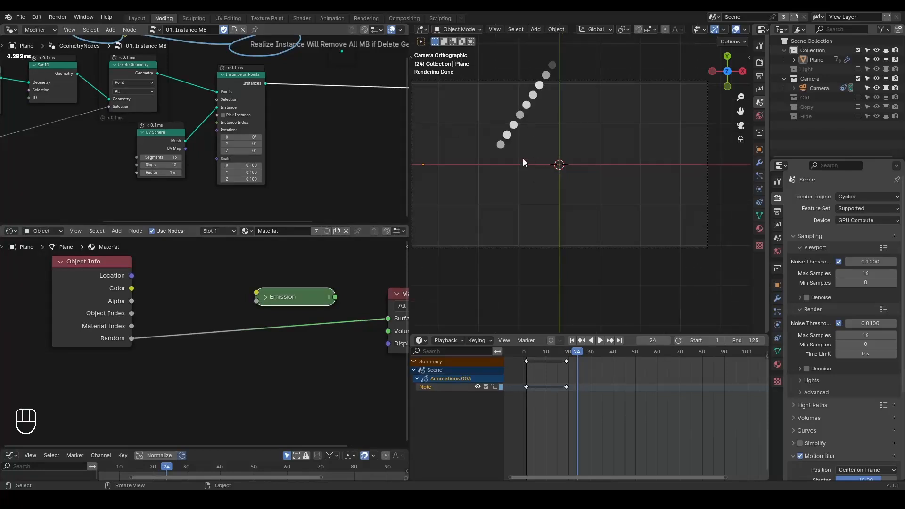
{"action": "middle_click_drag", "start_coordinate": [522, 147], "coordinate": [554, 191], "text": "shift"}
{"action": "scroll", "coordinate": [556, 194], "scroll_direction": "up", "scroll_amount": 1}
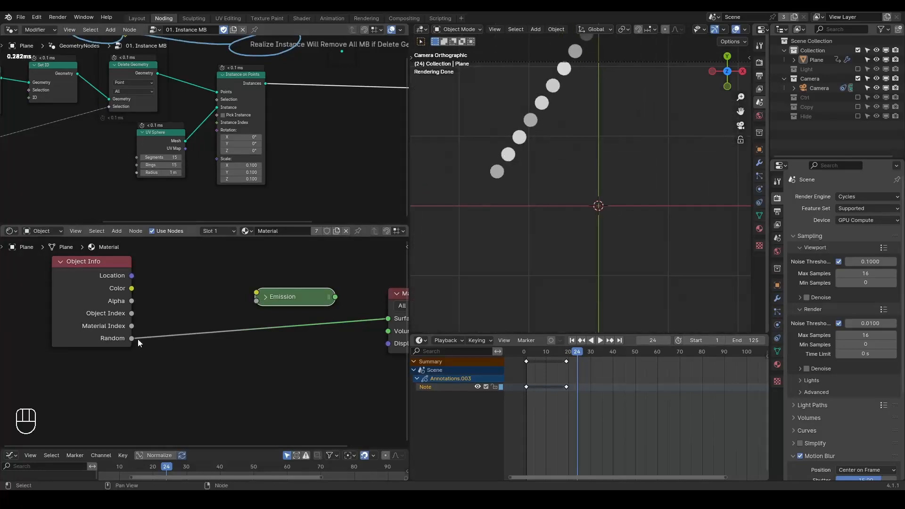
{"action": "mouse_move", "coordinate": [92, 349]}
{"action": "left_mouse_down"}
{"action": "mouse_move", "coordinate": [151, 361]}
{"action": "mouse_move", "coordinate": [159, 381]}
{"action": "left_mouse_up"}
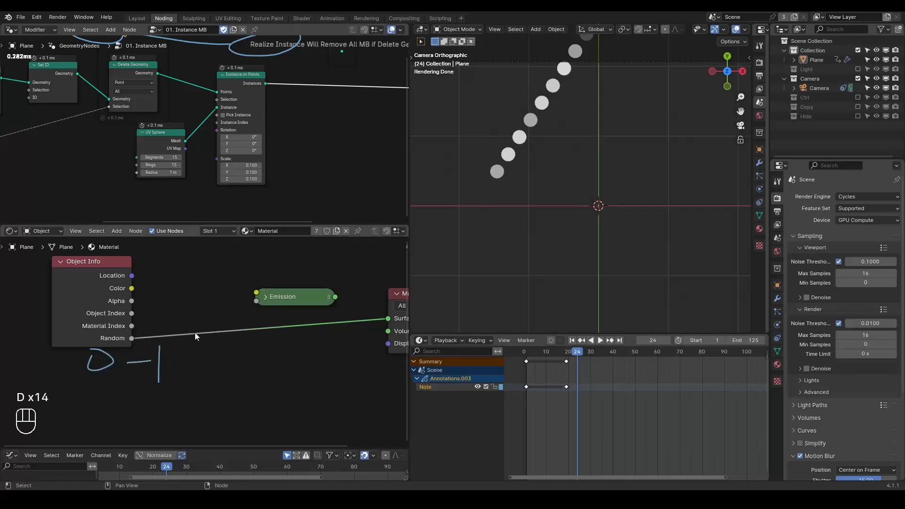
{"action": "right_click_drag", "start_coordinate": [188, 339], "coordinate": [79, 391]}
Step: Insert a Color Ramp node between Object Info's Random output and the Material Output's Surface
{"action": "key", "text": "ctrl+a"}
{"action": "type", "text": "color"}
{"action": "key", "text": "Down"}
{"action": "key", "text": "Return"}
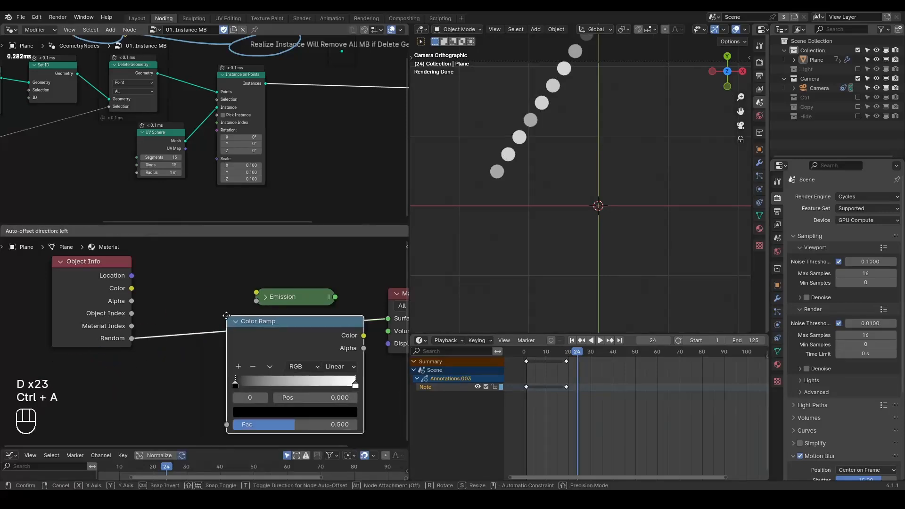
{"action": "left_click", "coordinate": [205, 315]}
Step: Move the Color Ramp's white stop to 0.773 and colour it red, and recolour the black stop blue
{"action": "left_click_drag", "start_coordinate": [333, 383], "coordinate": [307, 383]}
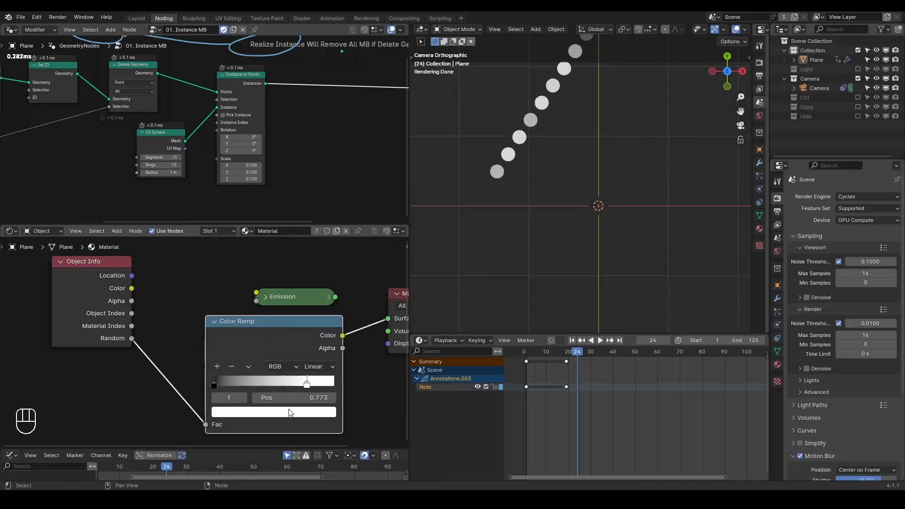
{"action": "left_click", "coordinate": [289, 409]}
{"action": "left_click_drag", "start_coordinate": [267, 301], "coordinate": [262, 332]}
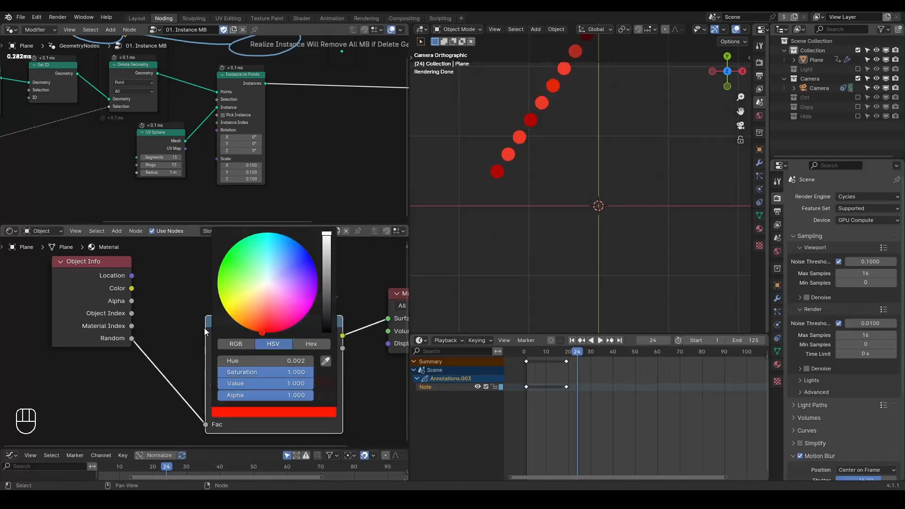
{"action": "left_click", "coordinate": [214, 383]}
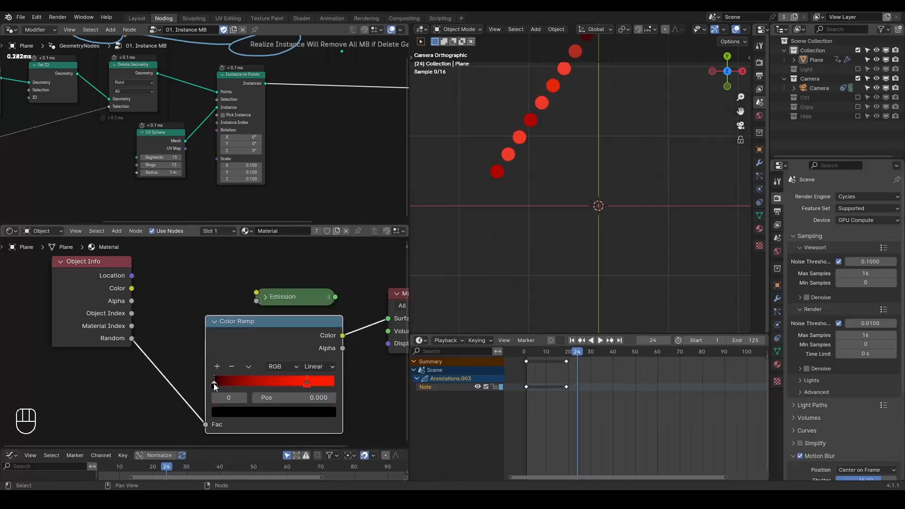
{"action": "left_click", "coordinate": [242, 414]}
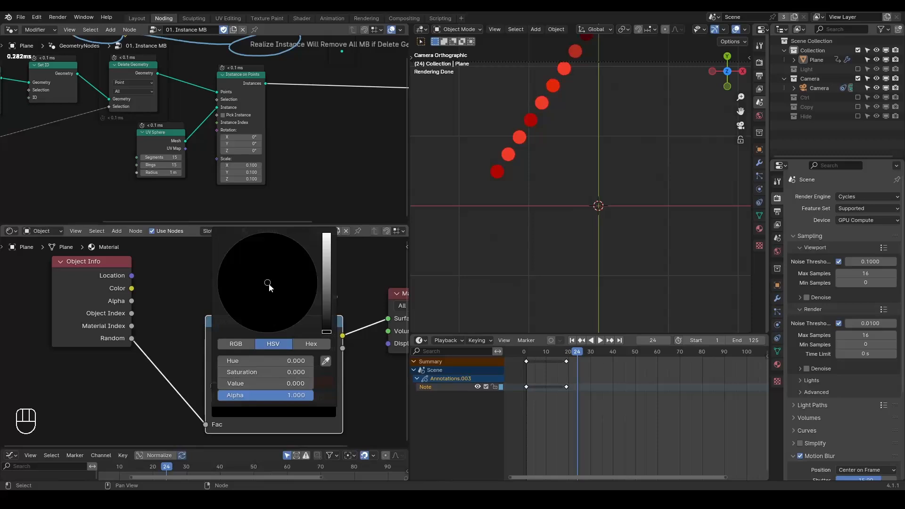
{"action": "left_click", "coordinate": [328, 239]}
Step: Reposition the Object Info node farther from the Color Ramp node
{"action": "middle_click_drag", "start_coordinate": [579, 112], "coordinate": [553, 155], "text": "shift"}
{"action": "middle_click_drag", "start_coordinate": [184, 346], "coordinate": [252, 320]}
{"action": "left_click_drag", "start_coordinate": [163, 277], "coordinate": [96, 321]}
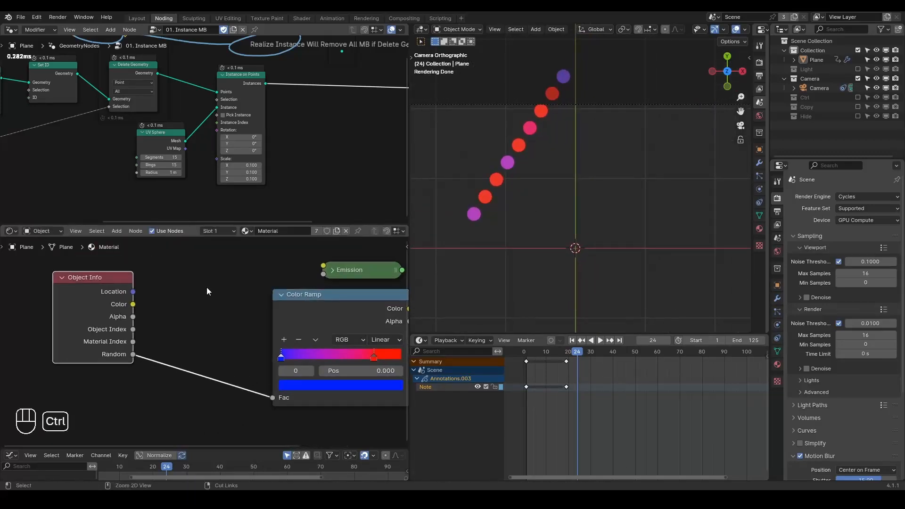
Step: Insert a Combine XYZ node and a White Noise Texture node between Object Info's Random output and the Color Ramp's Fac
{"action": "key", "text": "ctrl+a"}
{"action": "type", "text": "white"}
{"action": "key", "text": "Return"}
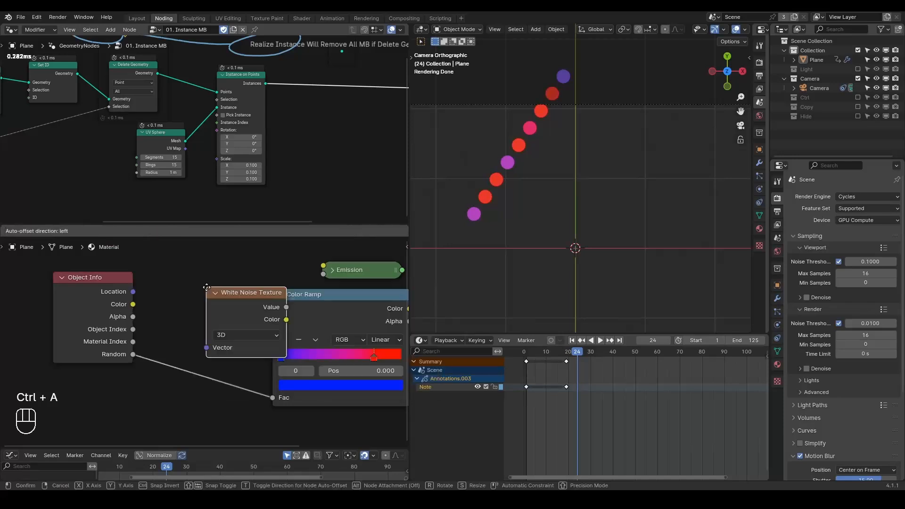
{"action": "left_click", "coordinate": [223, 306]}
{"action": "key", "text": "ctrl+a"}
{"action": "type", "text": "combine"}
{"action": "key", "text": "Return"}
{"action": "left_click", "coordinate": [104, 307]}
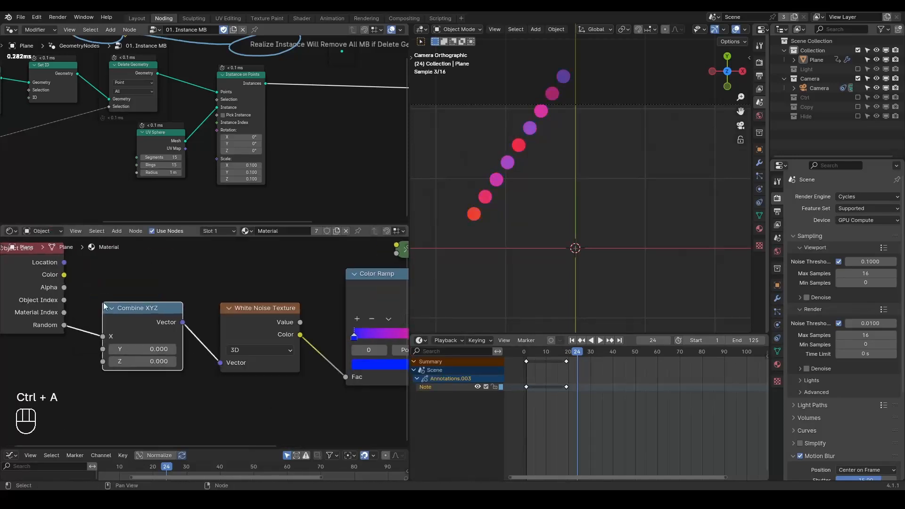
Step: Bring the Color Ramp stops close together with the red one at 0.473, and set the Combine XYZ node's Y to 9.550
{"action": "left_click_drag", "start_coordinate": [123, 349], "coordinate": [170, 349]}
{"action": "middle_click_drag", "start_coordinate": [228, 347], "coordinate": [169, 343]}
{"action": "left_click_drag", "start_coordinate": [296, 332], "coordinate": [338, 334]}
{"action": "key", "text": "g"}
{"action": "middle_click_drag", "start_coordinate": [106, 327], "coordinate": [264, 328]}
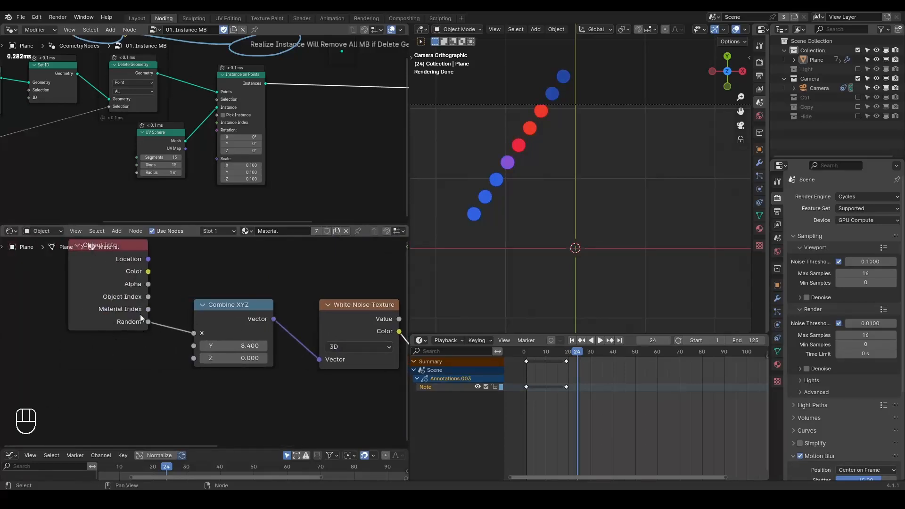
{"action": "left_click_drag", "start_coordinate": [235, 347], "coordinate": [301, 346], "text": "shift"}
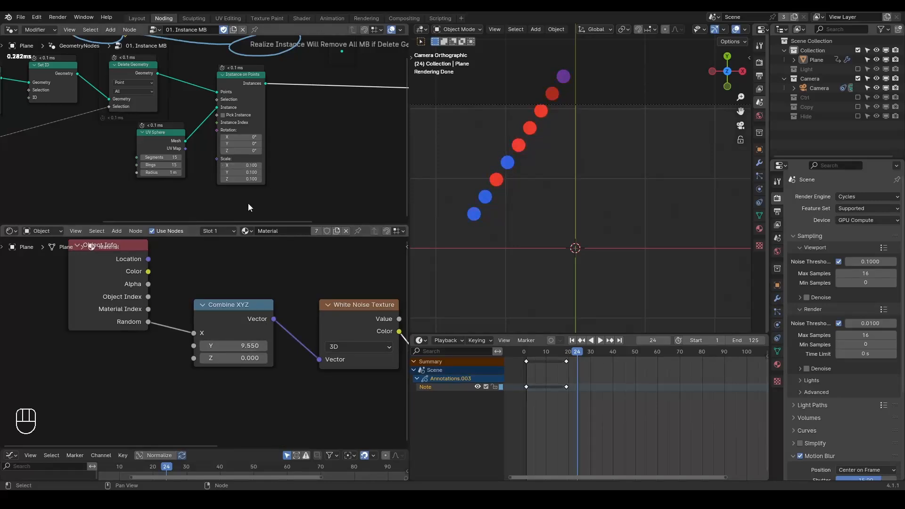
Step: Enlarge the geometry node editor and insert a Store Named Attribute node between Delete Geometry and Instance on Points
{"action": "left_click_drag", "start_coordinate": [245, 225], "coordinate": [259, 295]}
{"action": "key", "text": "ctrl+a"}
{"action": "type", "text": "store"}
{"action": "key", "text": "Down"}
{"action": "key", "text": "Return"}
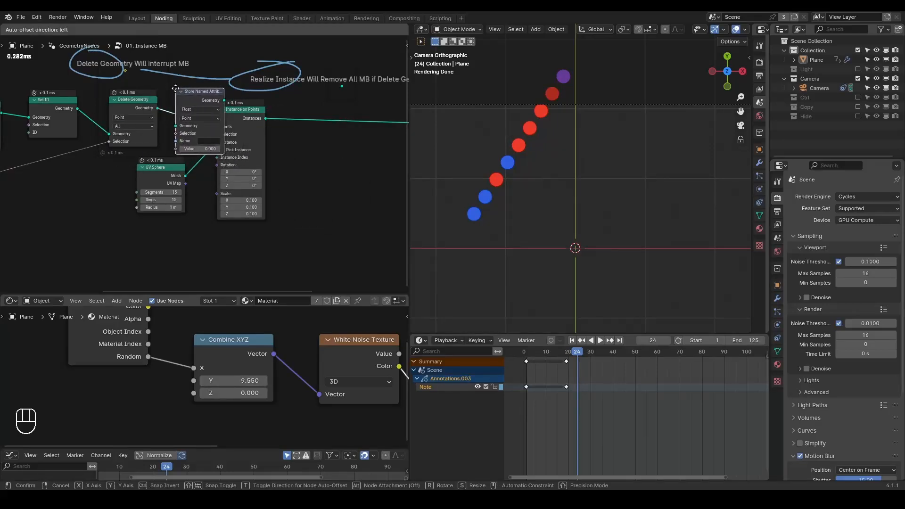
{"action": "left_click", "coordinate": [140, 89]}
{"action": "key", "text": "shift+ctrl+alt+q"}
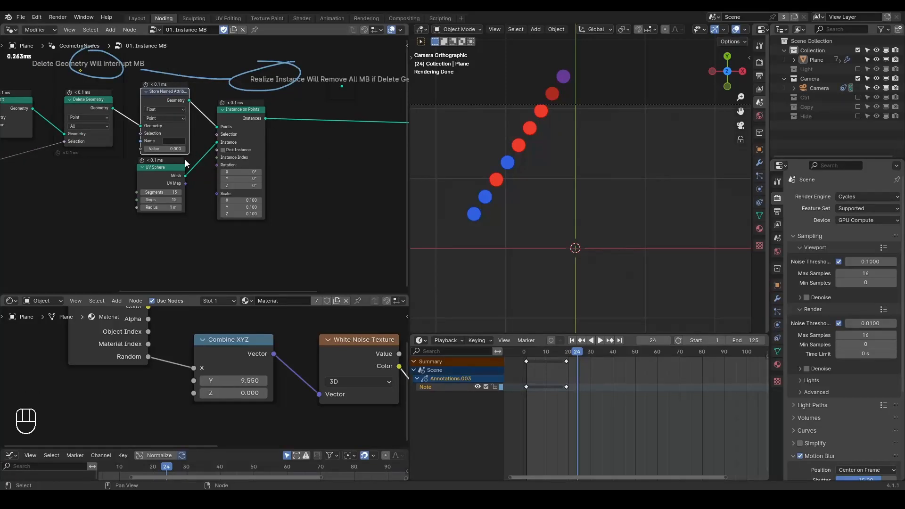
Step: Try Store Named Attribute after Instance on Points, view its domain options, and return it before Instance on Points
{"action": "scroll", "coordinate": [188, 160], "scroll_direction": "up", "scroll_amount": 2}
{"action": "middle_click_drag", "start_coordinate": [180, 160], "coordinate": [163, 178]}
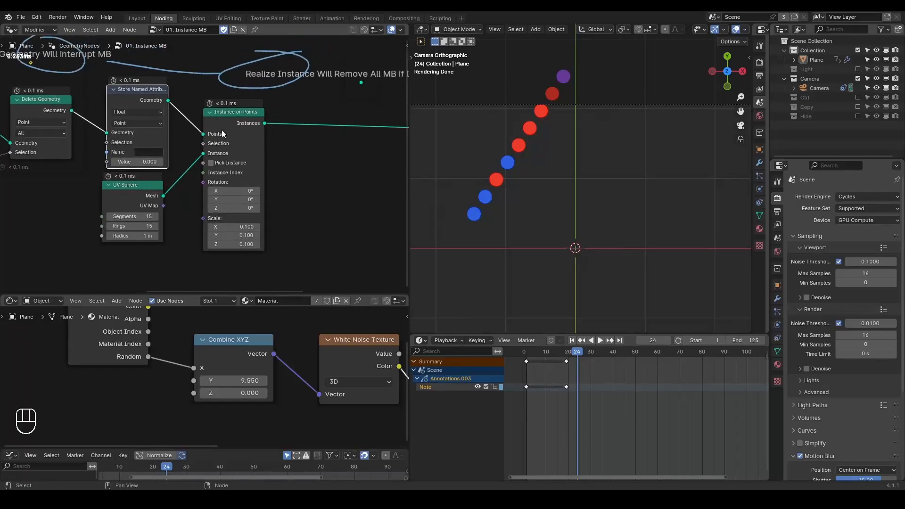
{"action": "middle_click_drag", "start_coordinate": [216, 145], "coordinate": [223, 145]}
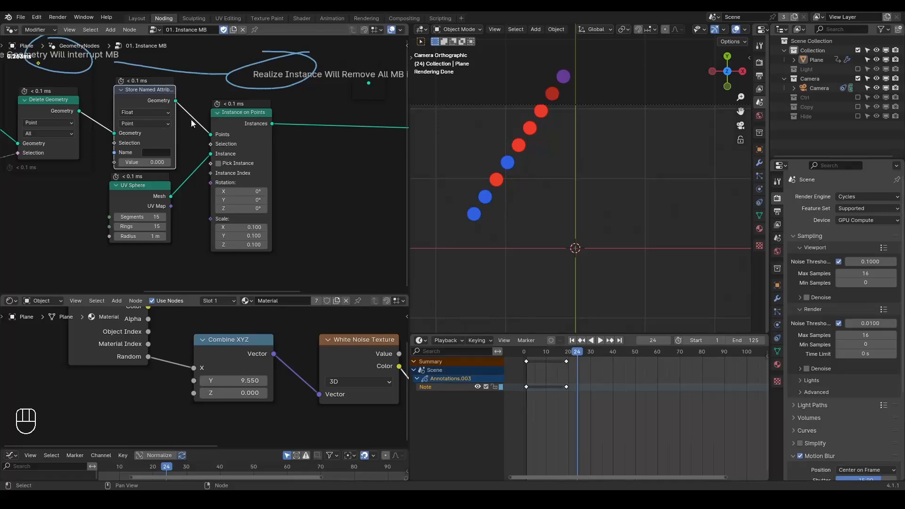
{"action": "left_click_drag", "start_coordinate": [154, 103], "coordinate": [347, 121], "text": "alt"}
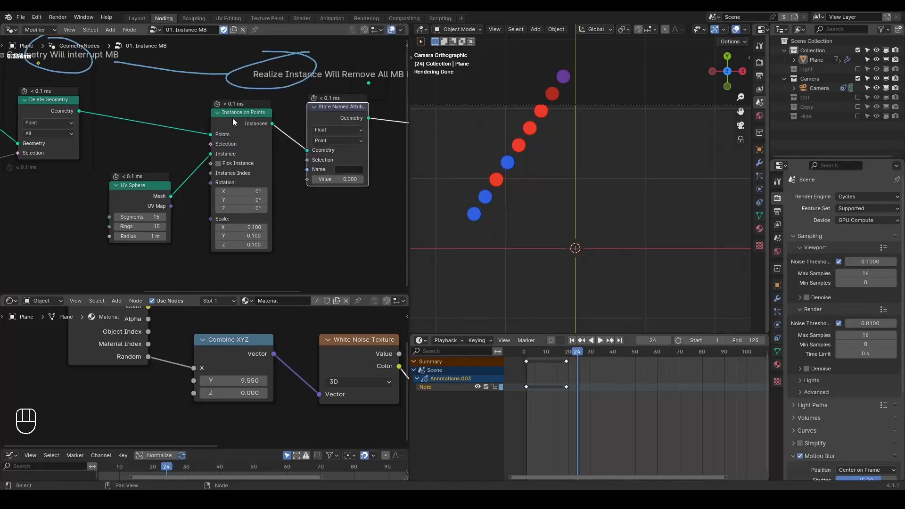
{"action": "middle_click_drag", "start_coordinate": [262, 147], "coordinate": [244, 143]}
{"action": "left_click", "coordinate": [323, 136]}
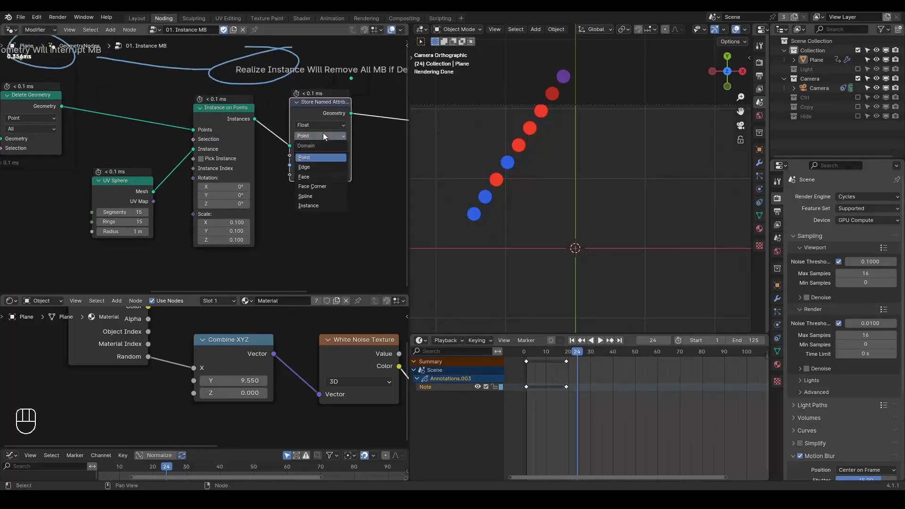
{"action": "left_click_drag", "start_coordinate": [315, 112], "coordinate": [126, 88], "text": "alt"}
{"action": "middle_click_drag", "start_coordinate": [151, 113], "coordinate": [188, 113]}
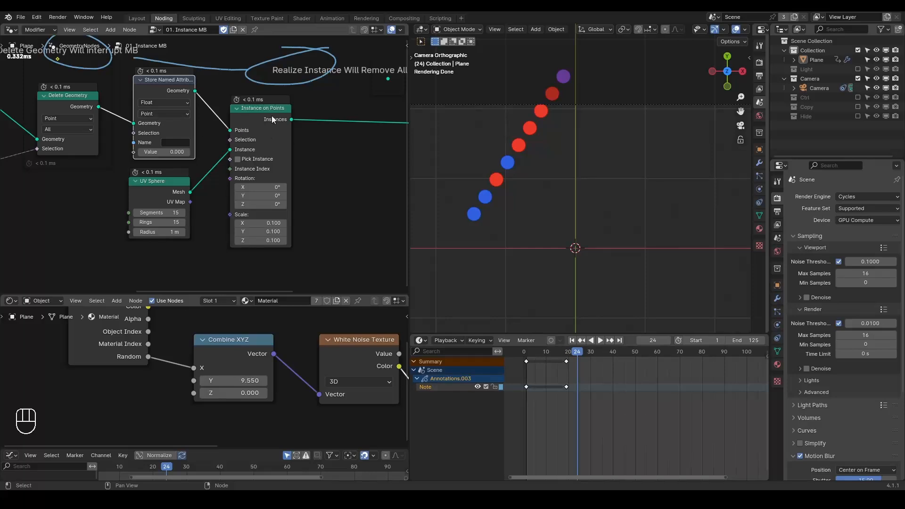
Step: Add an Index node feeding the Value input of Store Named Attribute
{"action": "middle_click_drag", "start_coordinate": [135, 155], "coordinate": [206, 141]}
{"action": "left_click_drag", "start_coordinate": [204, 139], "coordinate": [134, 202]}
{"action": "type", "text": "index"}
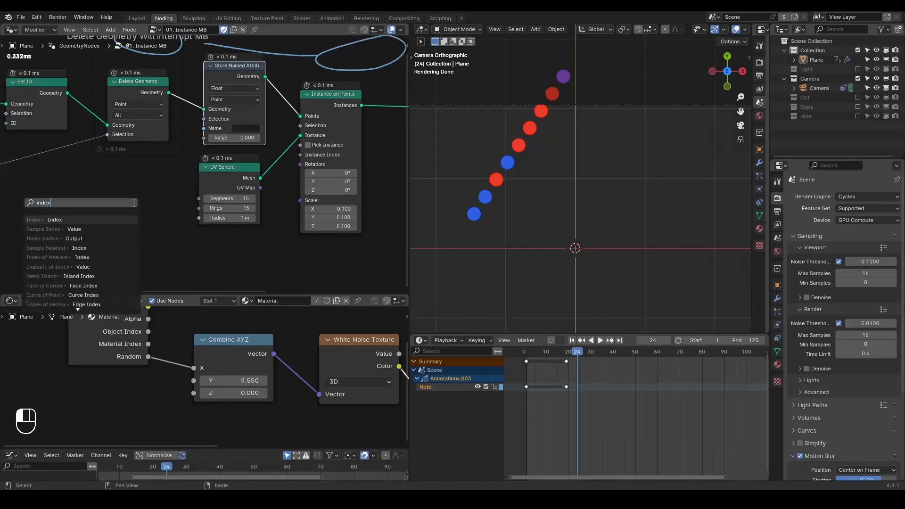
{"action": "key", "text": "Return"}
{"action": "left_click", "coordinate": [120, 222]}
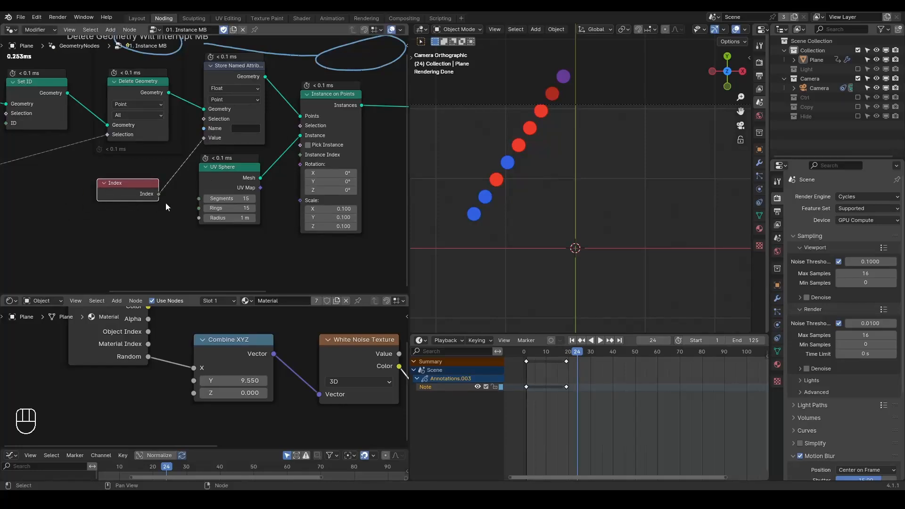
{"action": "left_click", "coordinate": [145, 222]}
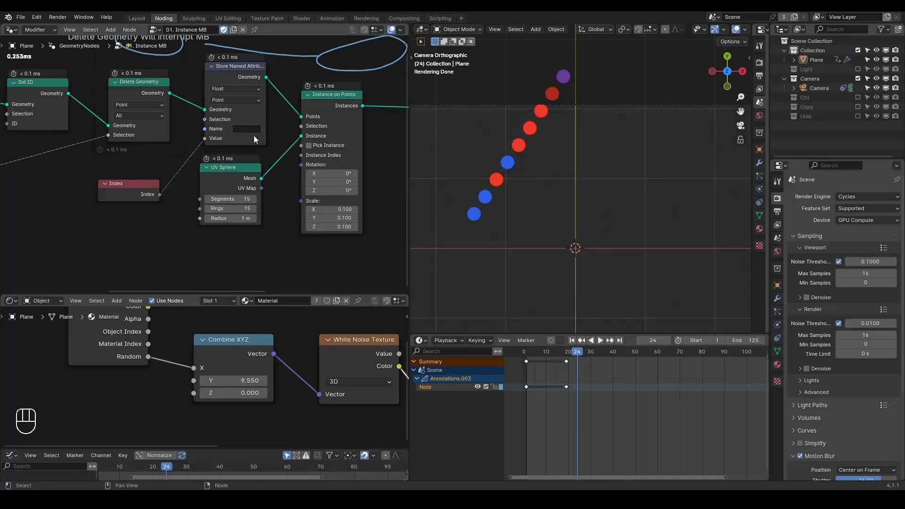
Step: Name the attribute in the Store Named Attribute node A
{"action": "mouse_move", "coordinate": [250, 134]}
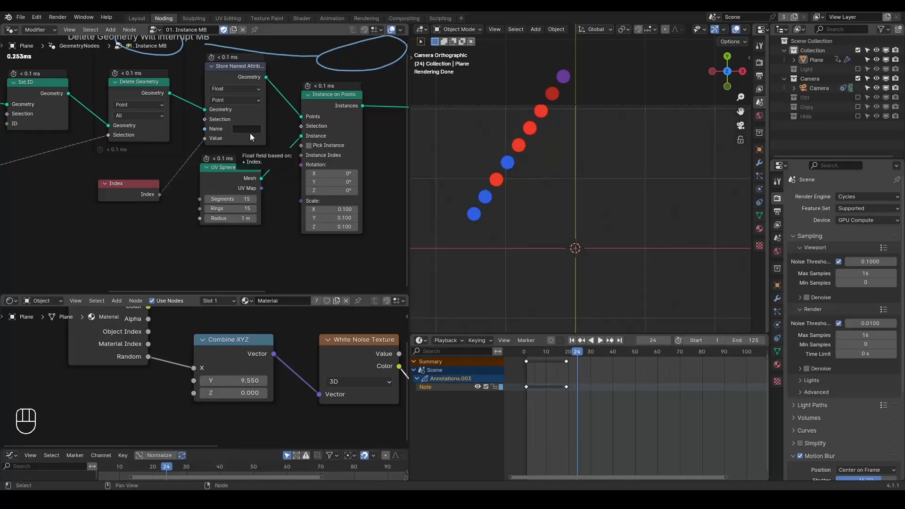
{"action": "left_click", "coordinate": [250, 128]}
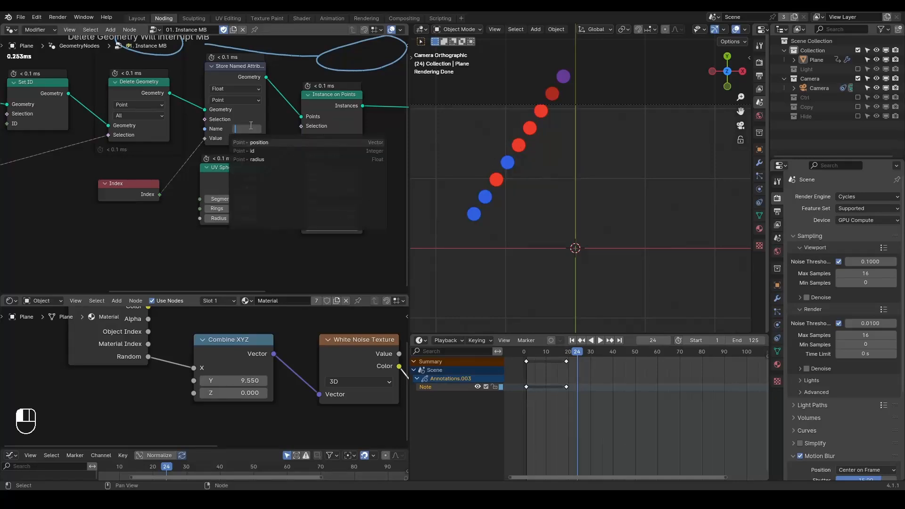
{"action": "type", "text": "A"}
{"action": "key", "text": "Return"}
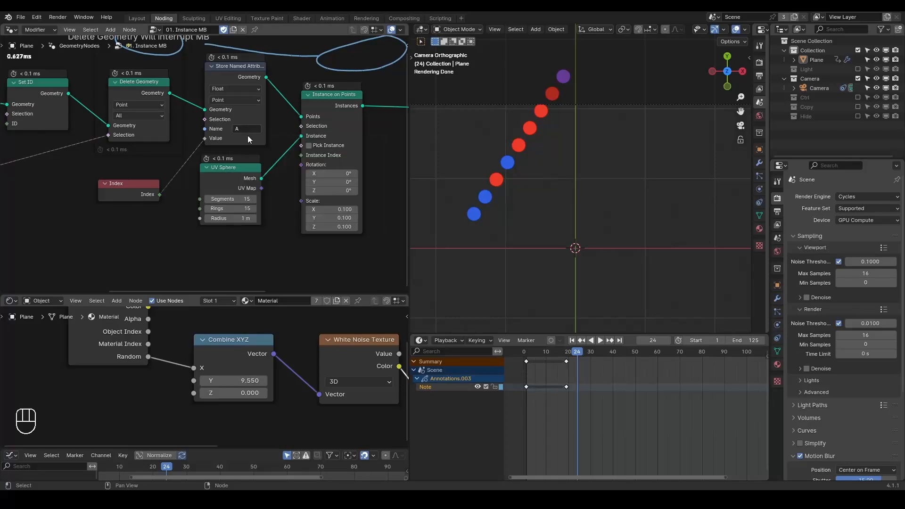
Step: Enlarge the shader editor and add an Attribute node with the name A above the Combine XYZ node
{"action": "left_click_drag", "start_coordinate": [259, 293], "coordinate": [259, 168]}
{"action": "middle_click_drag", "start_coordinate": [284, 172], "coordinate": [228, 265]}
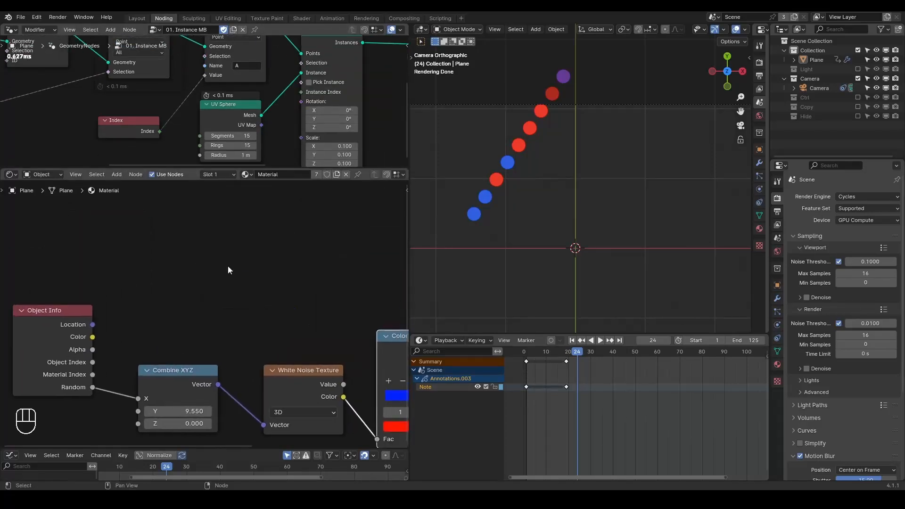
{"action": "key", "text": "ctrl+a"}
{"action": "type", "text": "attribu"}
{"action": "key", "text": "Return"}
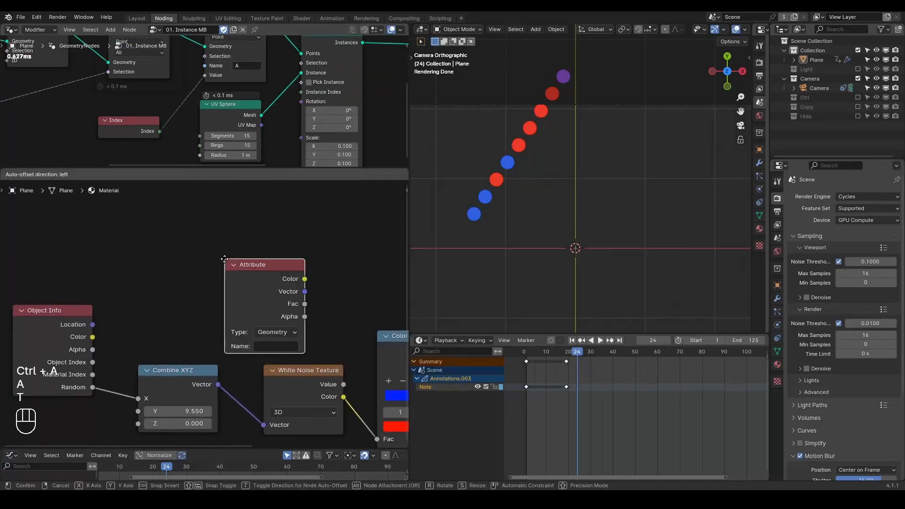
{"action": "left_click", "coordinate": [136, 226]}
{"action": "left_click", "coordinate": [190, 314]}
{"action": "type", "text": "A"}
{"action": "key", "text": "Return"}
{"action": "middle_click_drag", "start_coordinate": [183, 304], "coordinate": [118, 329]}
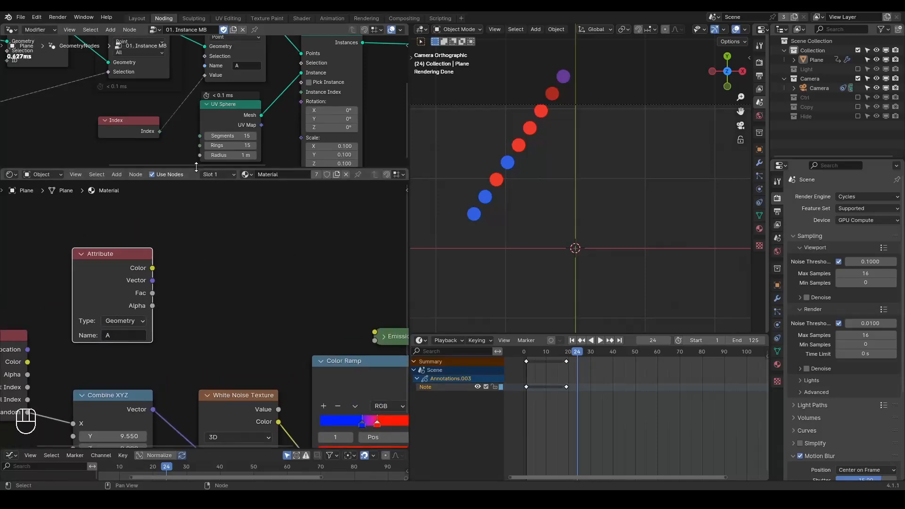
Step: Feed the Attribute node's Fac output directly into the Material Output's Surface and pull the Emission node out of the chain
{"action": "left_click_drag", "start_coordinate": [196, 167], "coordinate": [196, 273]}
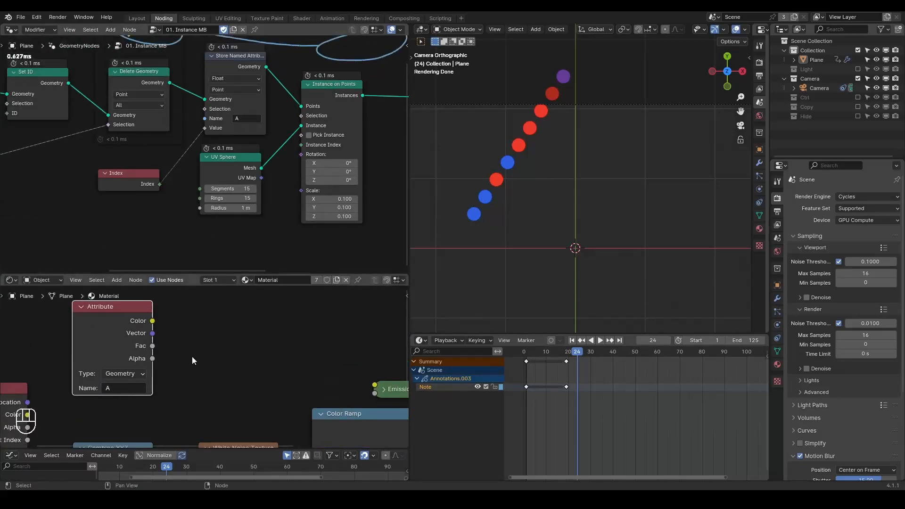
{"action": "left_click", "coordinate": [124, 333], "text": "ctrl+shift"}
{"action": "left_click", "coordinate": [124, 331], "text": "ctrl+shift"}
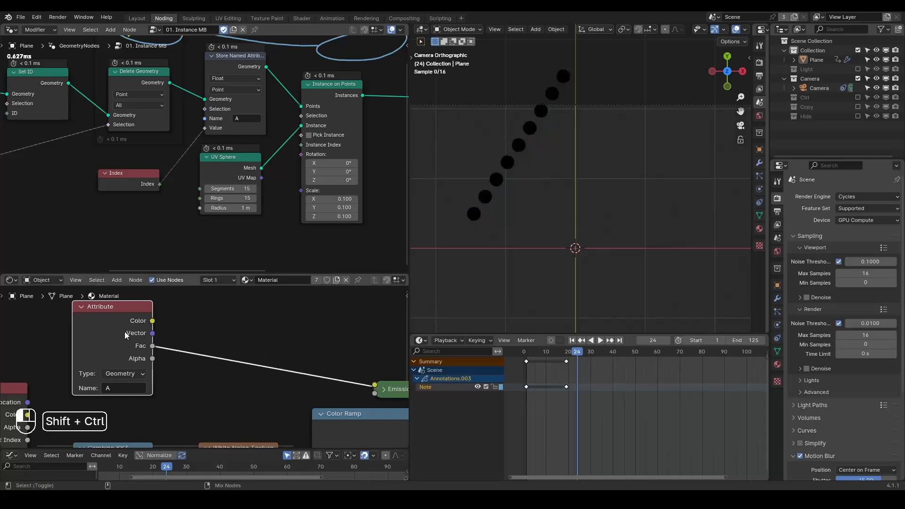
{"action": "scroll", "coordinate": [174, 353], "scroll_direction": "down", "scroll_amount": 5}
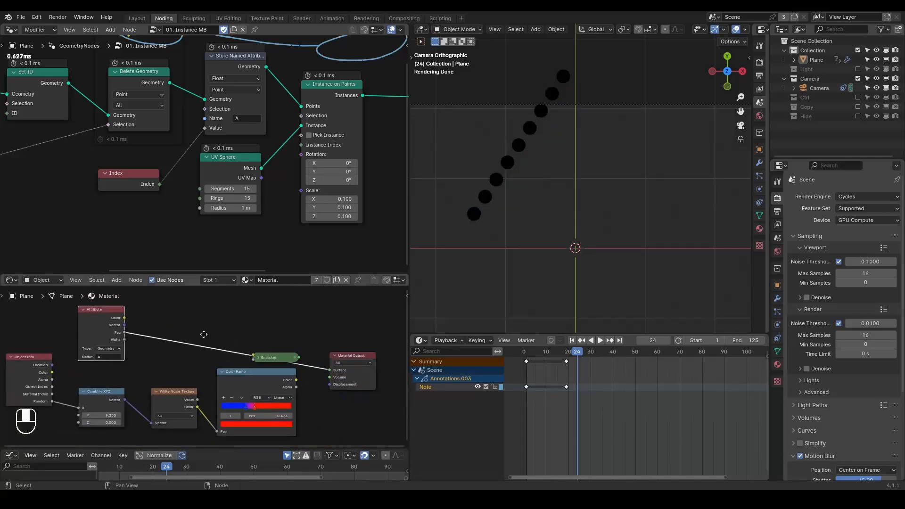
{"action": "left_click_drag", "start_coordinate": [259, 356], "coordinate": [277, 321], "text": "alt"}
{"action": "scroll", "coordinate": [321, 377], "scroll_direction": "up", "scroll_amount": 1}
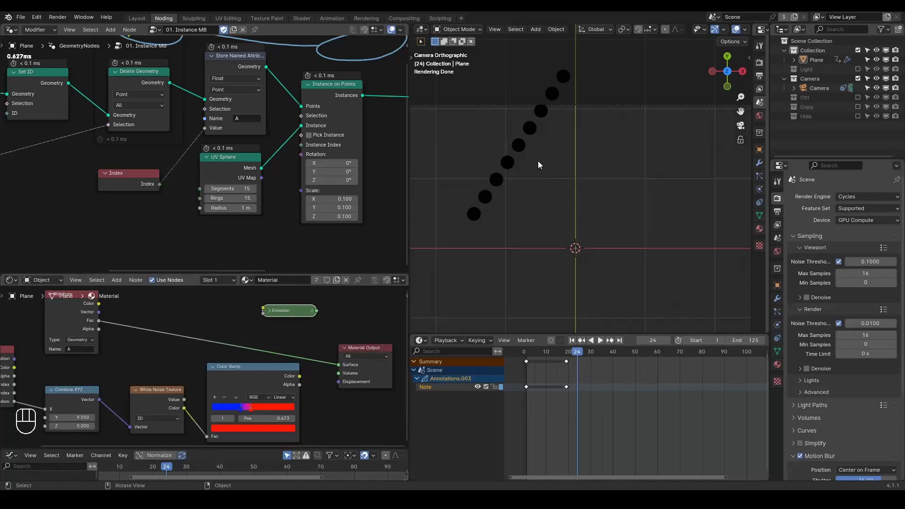
Step: Clear a quick viewport annotation and set the Attribute node's type to Instancer
{"action": "left_click_drag", "start_coordinate": [540, 164], "coordinate": [542, 156]}
{"action": "right_click_drag", "start_coordinate": [568, 163], "coordinate": [496, 214]}
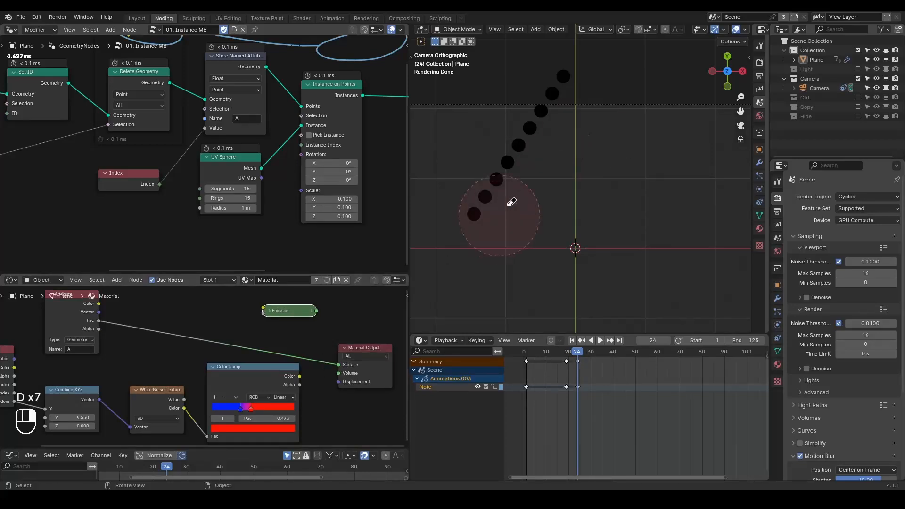
{"action": "middle_click_drag", "start_coordinate": [165, 326], "coordinate": [220, 344]}
{"action": "scroll", "coordinate": [220, 345], "scroll_direction": "up", "scroll_amount": 2}
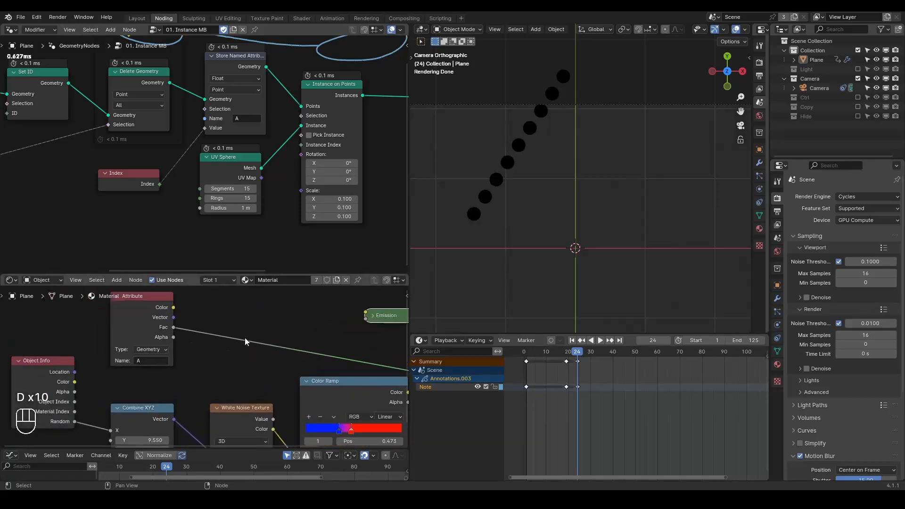
{"action": "left_click", "coordinate": [154, 346]}
{"action": "left_click", "coordinate": [156, 382]}
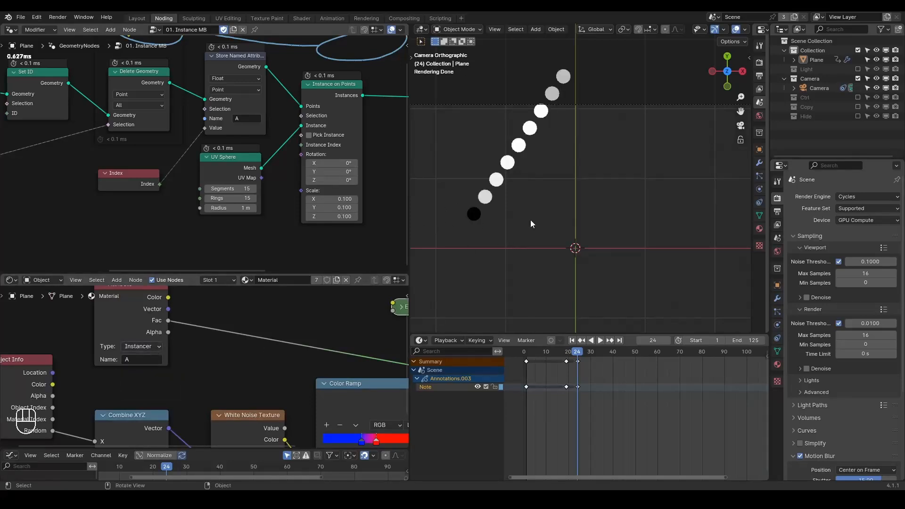
Step: Annotate the first five spheres in the viewport with the index numbers 0, 1, 2, 3 and 4
{"action": "left_click_drag", "start_coordinate": [444, 202], "coordinate": [461, 197]}
{"action": "left_click_drag", "start_coordinate": [467, 163], "coordinate": [492, 178]}
{"action": "mouse_move", "coordinate": [473, 145]}
{"action": "left_mouse_down"}
{"action": "mouse_move", "coordinate": [480, 157]}
{"action": "mouse_move", "coordinate": [484, 136]}
{"action": "mouse_move", "coordinate": [494, 136]}
{"action": "left_mouse_up"}
{"action": "left_click_drag", "start_coordinate": [491, 126], "coordinate": [489, 145]}
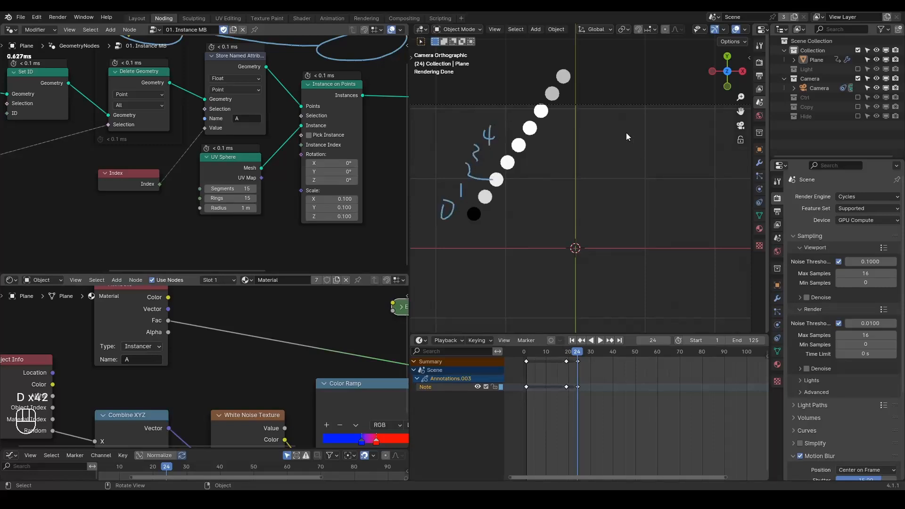
Step: Select the Store Named Attribute node and play the animation to examine how the spheres' shading shifts, stopping at frame 19
{"action": "mouse_move", "coordinate": [261, 131]}
{"action": "middle_mouse_down"}
{"action": "mouse_move", "coordinate": [279, 153]}
{"action": "mouse_move", "coordinate": [196, 166]}
{"action": "middle_mouse_up"}
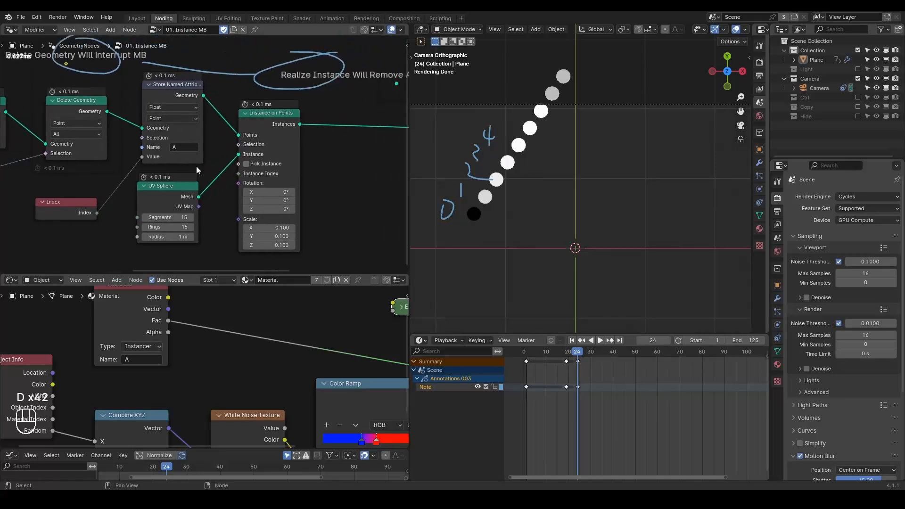
{"action": "scroll", "coordinate": [189, 127], "scroll_direction": "down", "scroll_amount": 3}
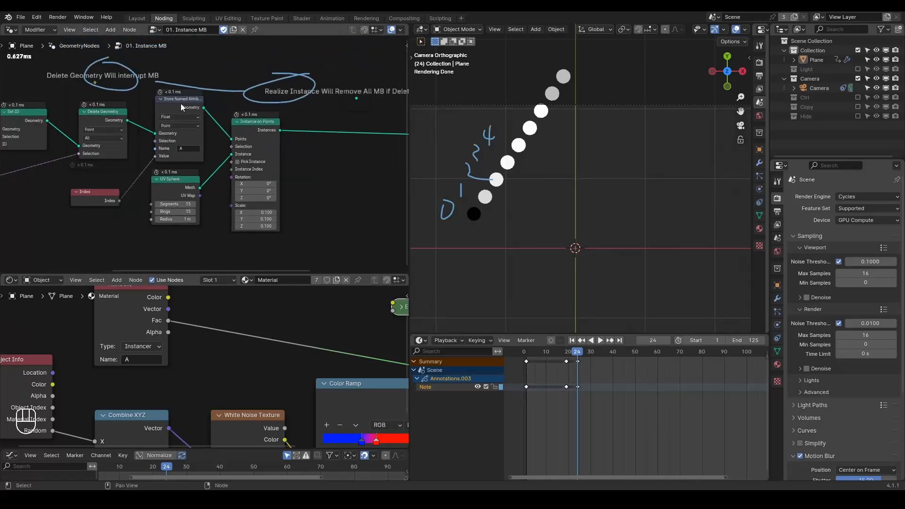
{"action": "left_click", "coordinate": [176, 106]}
{"action": "key", "text": "shift+space"}
{"action": "key", "text": "space"}
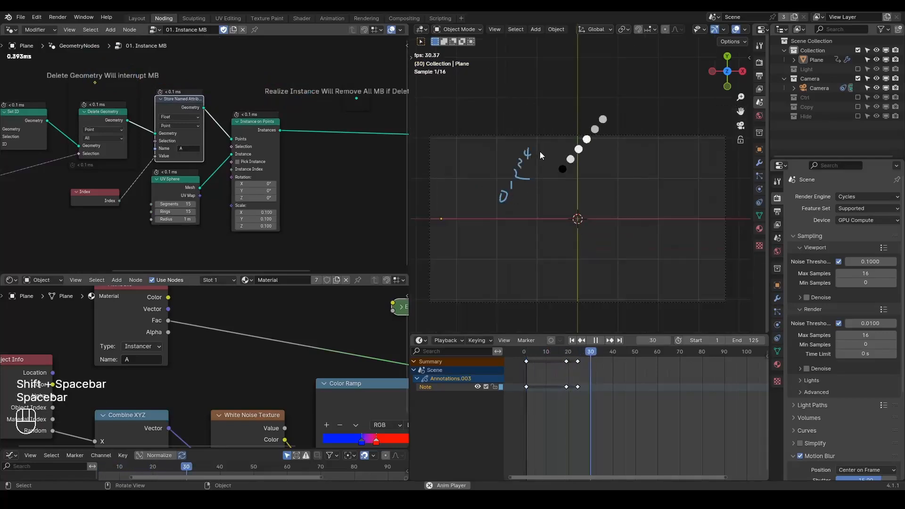
{"action": "key", "text": "shift+space"}
{"action": "key", "text": "space"}
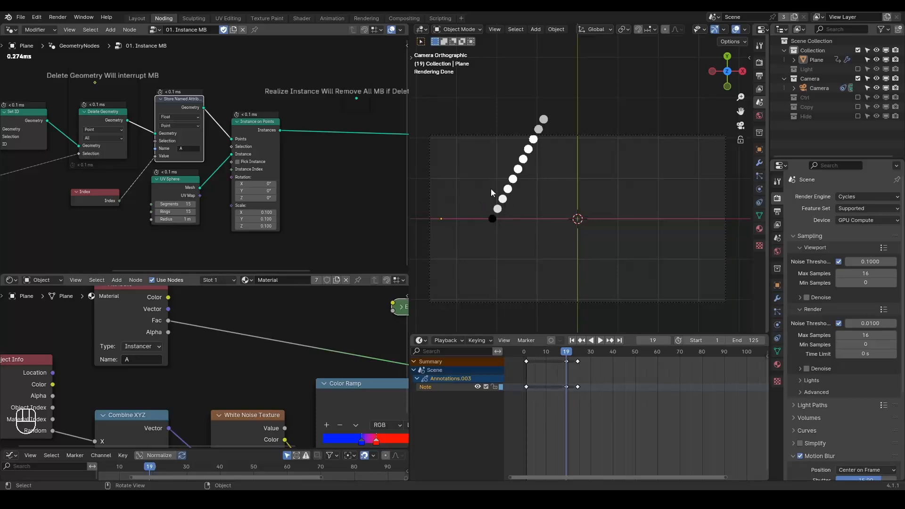
Step: Play on to frame 24 and erase the handwritten marks beside the spheres and around the node editor's labels
{"action": "key", "text": "space"}
{"action": "key", "text": "space"}
{"action": "key", "text": "d"}
{"action": "right_click_drag", "start_coordinate": [528, 145], "coordinate": [529, 157]}
{"action": "key", "text": "d"}
{"action": "mouse_move", "coordinate": [509, 193]}
{"action": "left_mouse_down"}
{"action": "mouse_move", "coordinate": [521, 166]}
{"action": "mouse_move", "coordinate": [524, 177]}
{"action": "left_mouse_up"}
{"action": "mouse_move", "coordinate": [524, 176]}
{"action": "right_mouse_down"}
{"action": "mouse_move", "coordinate": [514, 198]}
{"action": "mouse_move", "coordinate": [538, 160]}
{"action": "right_mouse_up"}
{"action": "key", "text": "d"}
{"action": "mouse_move", "coordinate": [299, 100]}
{"action": "right_mouse_down"}
{"action": "mouse_move", "coordinate": [63, 81]}
{"action": "mouse_move", "coordinate": [204, 98]}
{"action": "right_mouse_up"}
Step: Move Store Named Attribute between Set ID and Delete Geometry, and reconnect the Index node to its Value input
{"action": "middle_click_drag", "start_coordinate": [120, 162], "coordinate": [178, 174]}
{"action": "scroll", "coordinate": [176, 169], "scroll_direction": "up", "scroll_amount": 2}
{"action": "scroll", "coordinate": [178, 174], "scroll_direction": "up", "scroll_amount": 2}
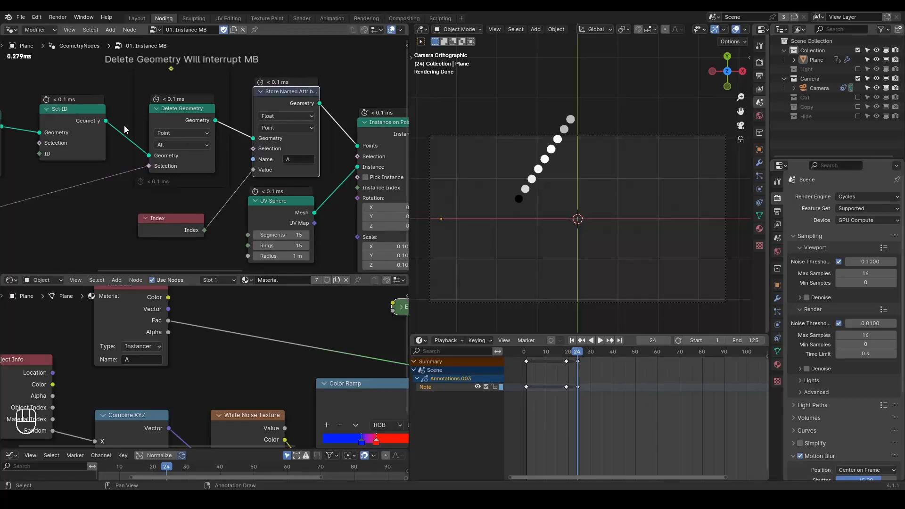
{"action": "key", "text": "alt"}
{"action": "left_click_drag", "start_coordinate": [267, 103], "coordinate": [139, 105], "text": "alt"}
{"action": "middle_click_drag", "start_coordinate": [127, 155], "coordinate": [232, 128]}
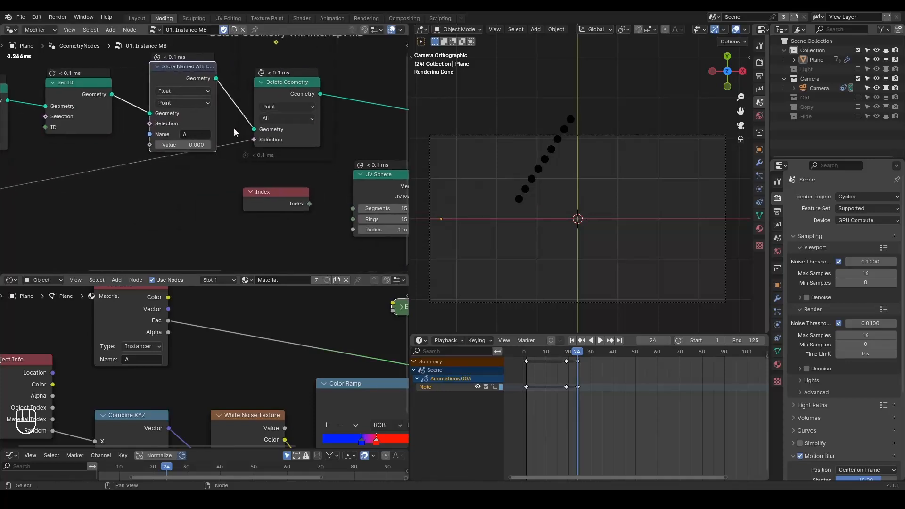
{"action": "left_click_drag", "start_coordinate": [278, 192], "coordinate": [149, 145]}
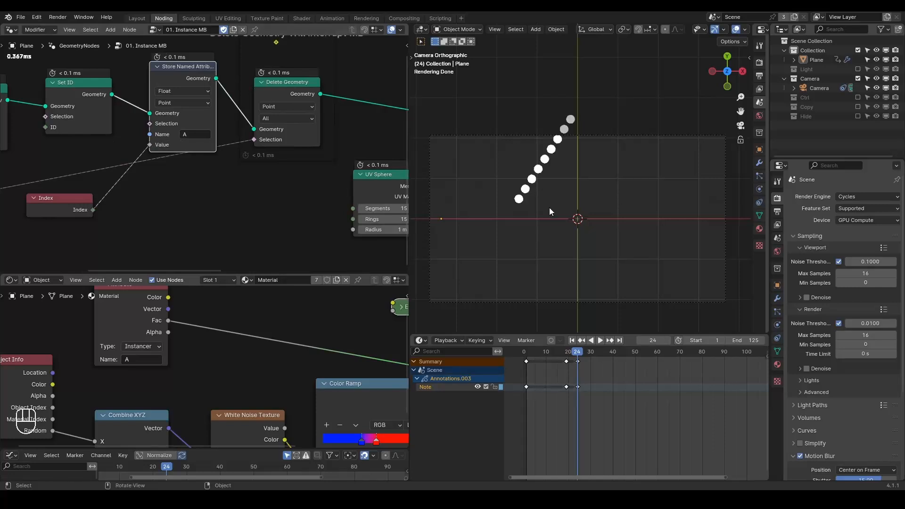
Step: Replay the animation from the start to examine the spheres' shading, stopping at frame 21
{"action": "key", "text": "shift+space"}
{"action": "key", "text": "space"}
{"action": "key", "text": "space"}
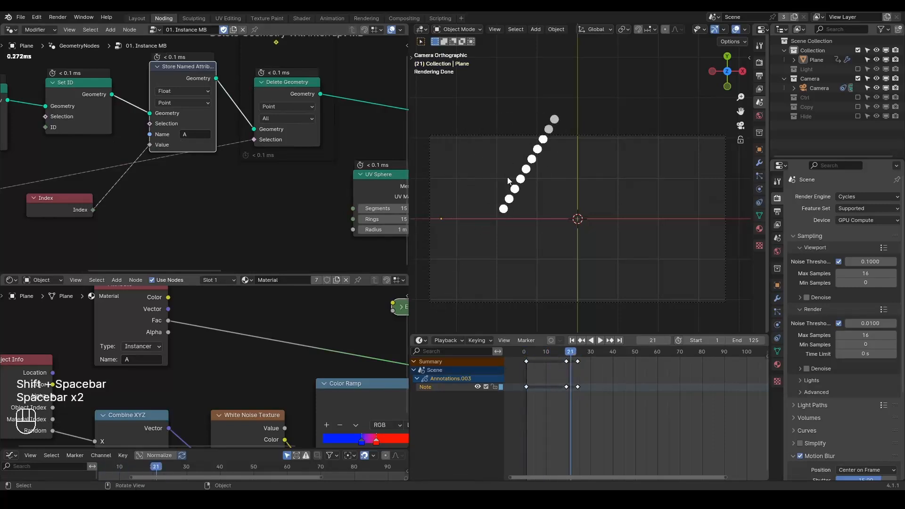
Step: Enlarge the shader editor and connect the Color Ramp directly to the Material Output's Surface
{"action": "left_click_drag", "start_coordinate": [277, 274], "coordinate": [278, 200]}
{"action": "middle_click_drag", "start_coordinate": [256, 253], "coordinate": [240, 262]}
{"action": "left_click_drag", "start_coordinate": [151, 292], "coordinate": [84, 414]}
{"action": "middle_click_drag", "start_coordinate": [361, 380], "coordinate": [307, 354]}
{"action": "scroll", "coordinate": [306, 355], "scroll_direction": "down", "scroll_amount": 2}
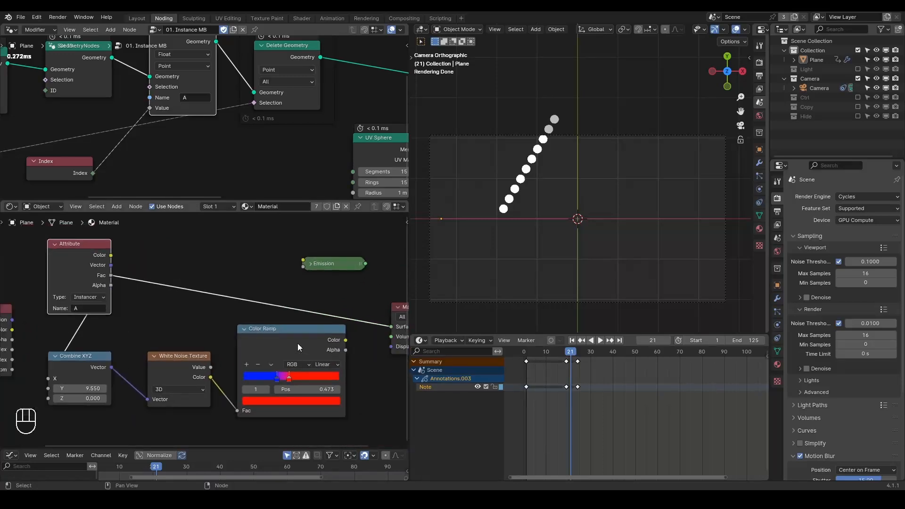
{"action": "left_click", "coordinate": [298, 343], "text": "ctrl+shift"}
Step: Replay the animation from the start twice to examine the spheres' colors, stopping at frame 18
{"action": "key", "text": "shift+space"}
{"action": "key", "text": "space"}
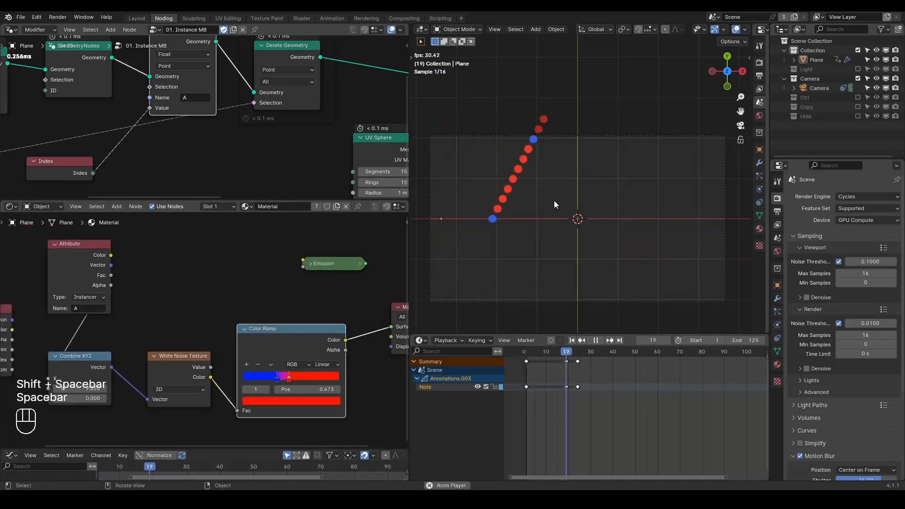
{"action": "key", "text": "space"}
{"action": "key", "text": "shift+space"}
{"action": "key", "text": "space"}
{"action": "key", "text": "space"}
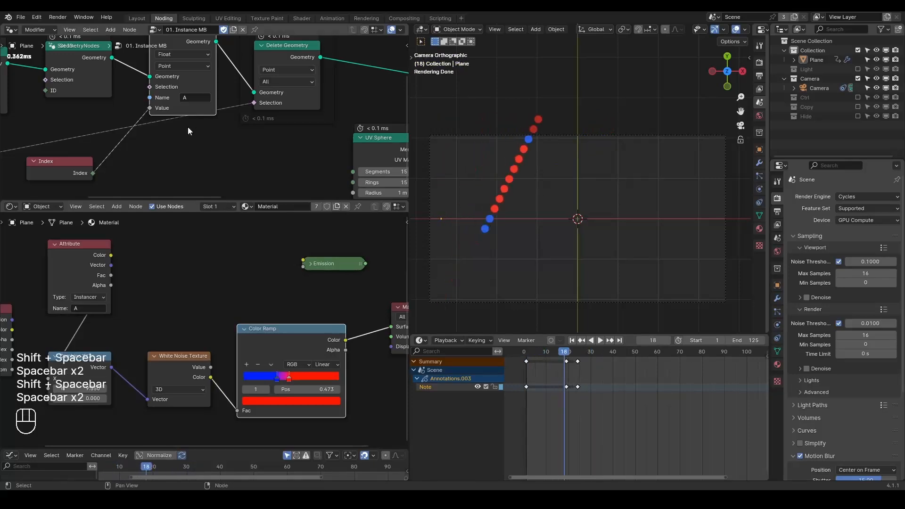
Step: Duplicate Store Named Attribute between Delete Geometry and Instance on Points, and connect the Index node to the copy's Value input
{"action": "middle_click_drag", "start_coordinate": [187, 127], "coordinate": [140, 165]}
{"action": "scroll", "coordinate": [140, 165], "scroll_direction": "down", "scroll_amount": 2}
{"action": "key", "text": "shift+d"}
{"action": "left_click", "coordinate": [319, 79]}
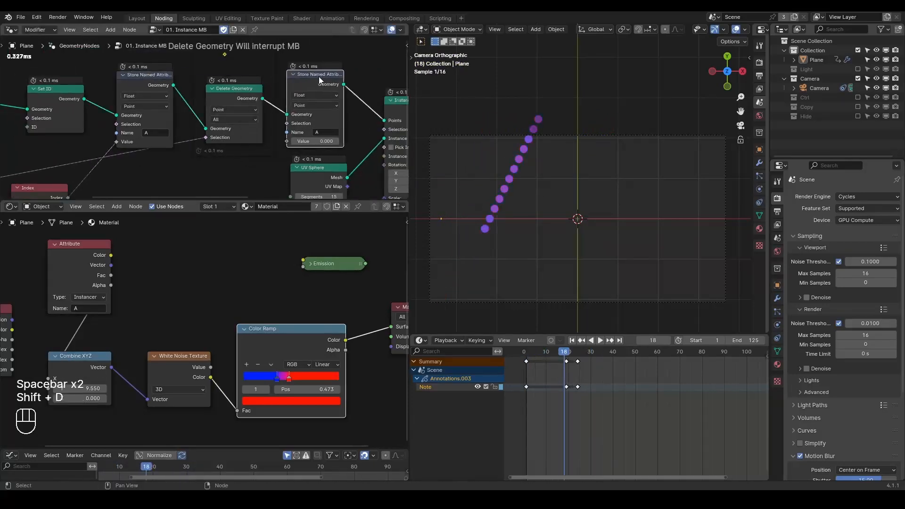
{"action": "middle_click_drag", "start_coordinate": [224, 160], "coordinate": [238, 135]}
{"action": "left_click_drag", "start_coordinate": [74, 173], "coordinate": [310, 116]}
Step: Mute the Store Named Attribute node before Delete Geometry and replay the animation from the start to frame 25
{"action": "left_click", "coordinate": [156, 58]}
{"action": "key", "text": "m"}
{"action": "key", "text": "shift+space"}
{"action": "key", "text": "space"}
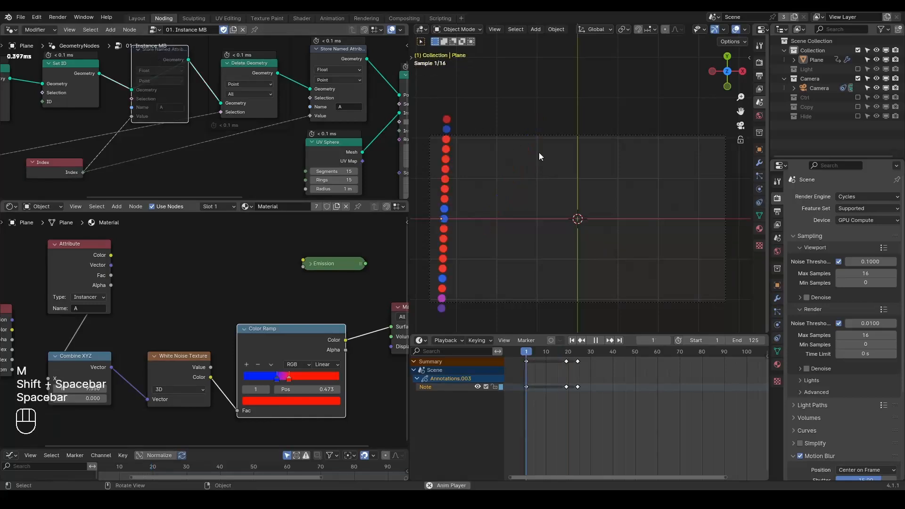
{"action": "key", "text": "shift+space"}
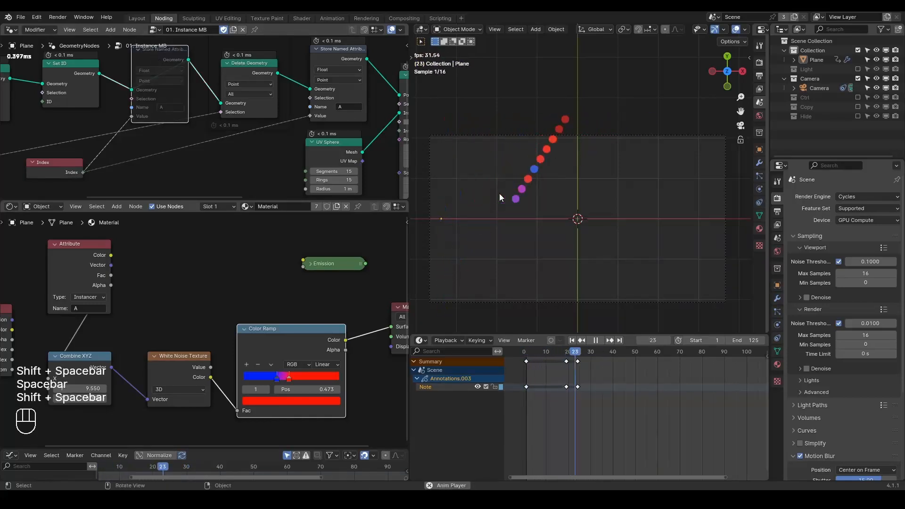
{"action": "key", "text": "space"}
Step: Annotate the row of colored spheres in the viewport and erase the handwritten marks
{"action": "key", "text": "d"}
{"action": "left_click_drag", "start_coordinate": [494, 186], "coordinate": [551, 125]}
{"action": "mouse_move", "coordinate": [517, 123]}
{"action": "left_mouse_down"}
{"action": "mouse_move", "coordinate": [538, 114]}
{"action": "mouse_move", "coordinate": [535, 162]}
{"action": "left_mouse_up"}
{"action": "right_click_drag", "start_coordinate": [565, 111], "coordinate": [550, 121]}
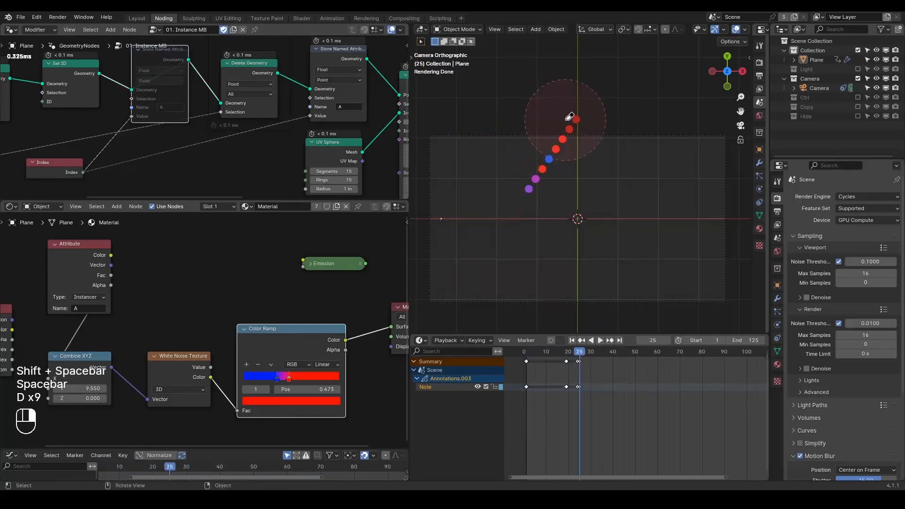
Step: Mute the Store Named Attribute after Delete Geometry instead of the one before it, and replay the animation from the start
{"action": "left_click", "coordinate": [340, 51]}
{"action": "key", "text": "m"}
{"action": "left_click", "coordinate": [165, 51]}
{"action": "key", "text": "m"}
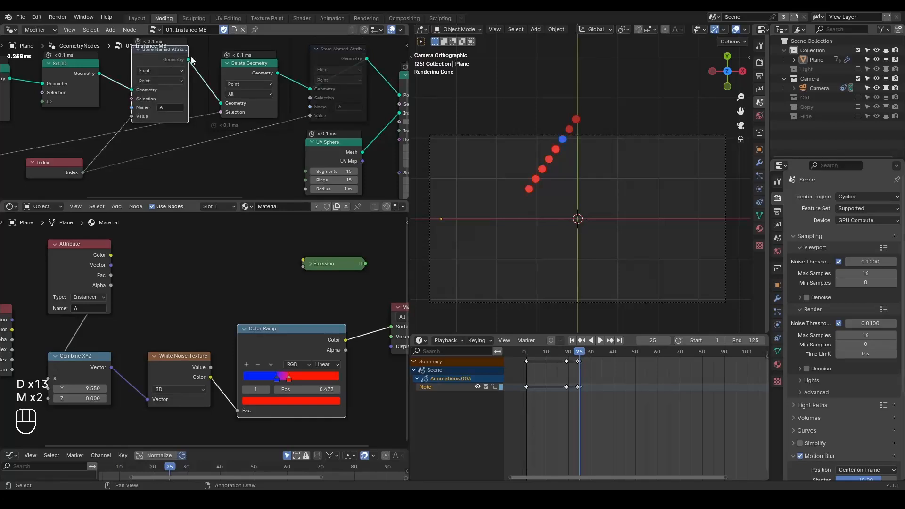
{"action": "key", "text": "shift+space"}
{"action": "key", "text": "space"}
{"action": "key", "text": "space"}
{"action": "key", "text": "shift+space"}
Step: Toggle the muting of the Delete Geometry node on and off again
{"action": "left_click", "coordinate": [248, 74]}
{"action": "key", "text": "m"}
{"action": "key", "text": "m"}
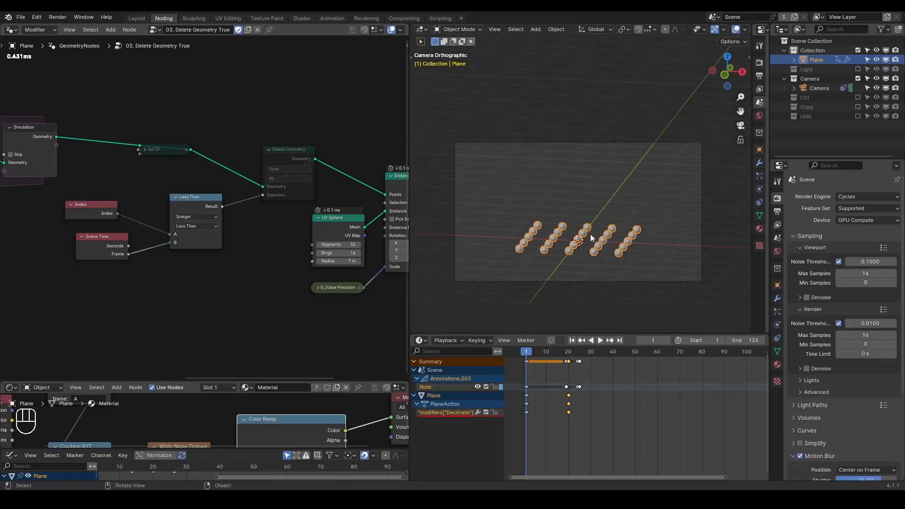
Step: Examine the 03. Delete Geometry True node tree and play the animation from the start, stopping at frame 27
{"action": "middle_click_drag", "start_coordinate": [134, 190], "coordinate": [155, 169]}
{"action": "scroll", "coordinate": [155, 170], "scroll_direction": "down", "scroll_amount": 4}
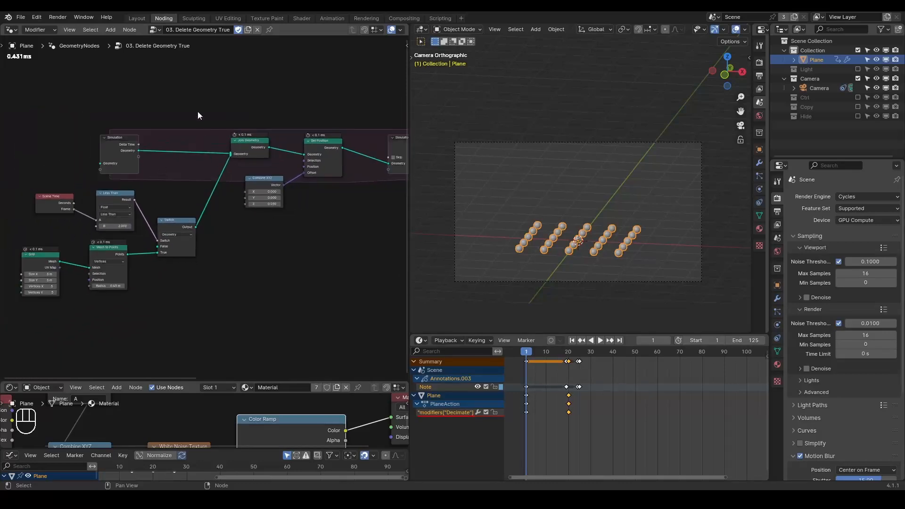
{"action": "middle_click_drag", "start_coordinate": [259, 228], "coordinate": [314, 220]}
{"action": "scroll", "coordinate": [343, 225], "scroll_direction": "up", "scroll_amount": 3}
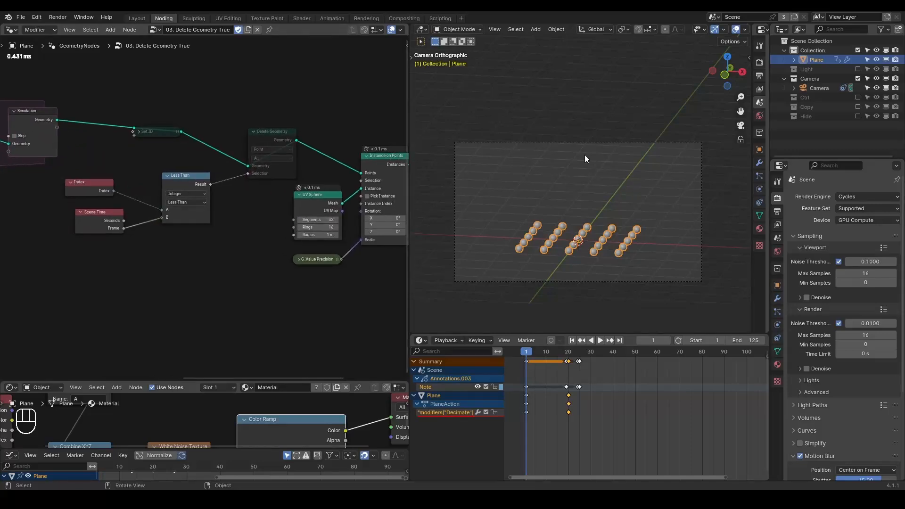
{"action": "key", "text": "space"}
{"action": "key", "text": "space"}
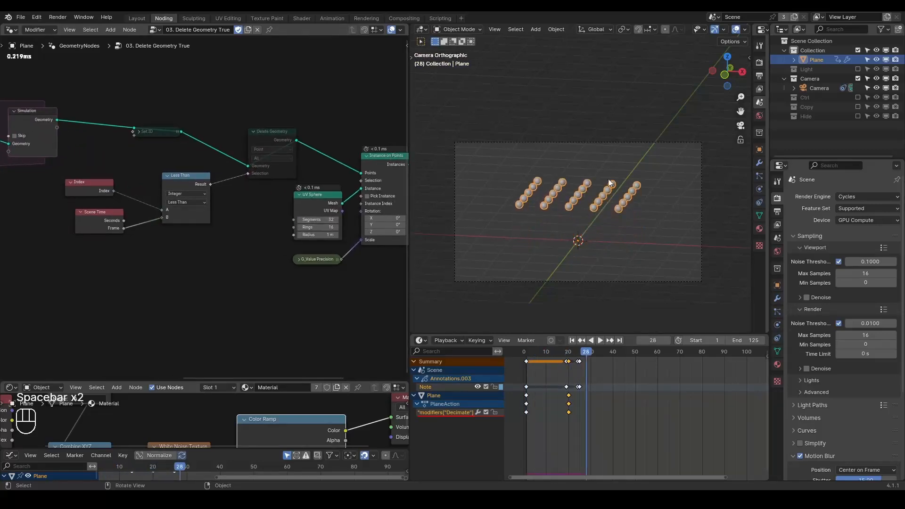
{"action": "key", "text": "space"}
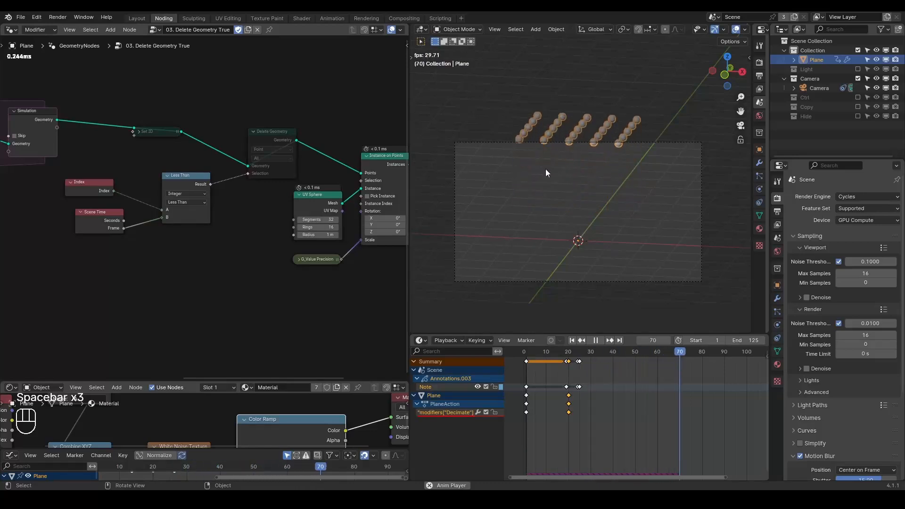
{"action": "key", "text": "space"}
{"action": "key", "text": "shift+space"}
{"action": "key", "text": "space"}
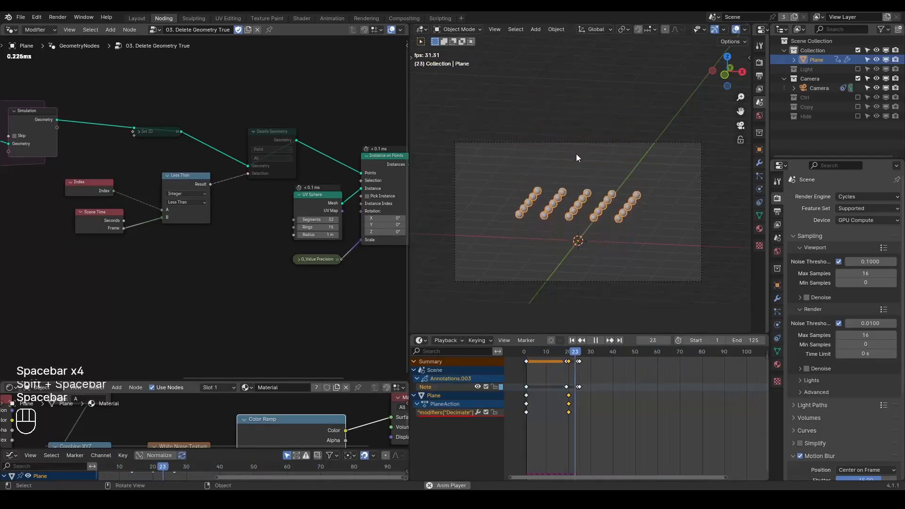
{"action": "key", "text": "space"}
Step: Render frame 27 to check the spheres' motion blur with Delete Geometry muted, and close the render
{"action": "left_click", "coordinate": [55, 17]}
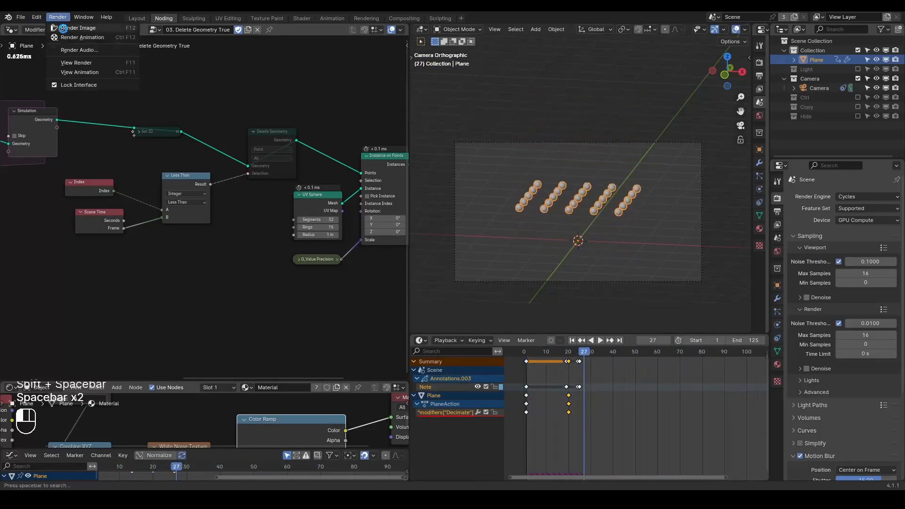
{"action": "left_click", "coordinate": [66, 26]}
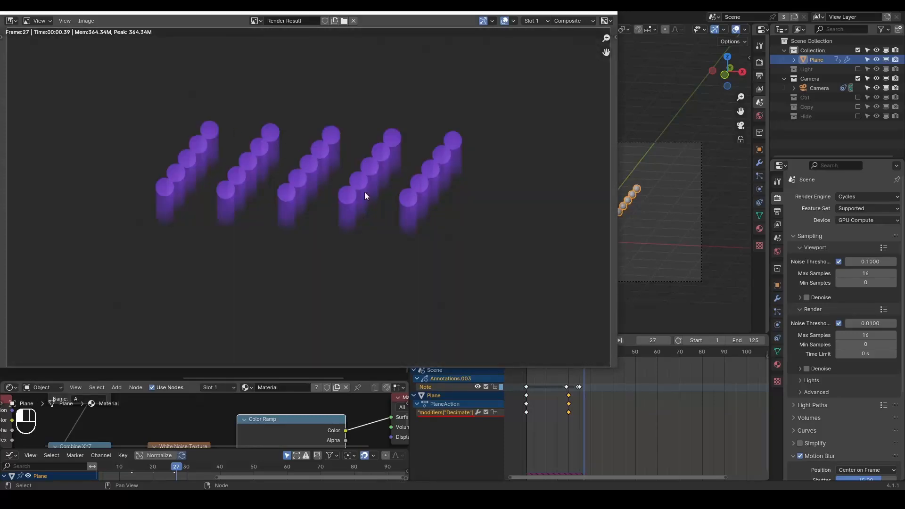
{"action": "left_click", "coordinate": [613, 13]}
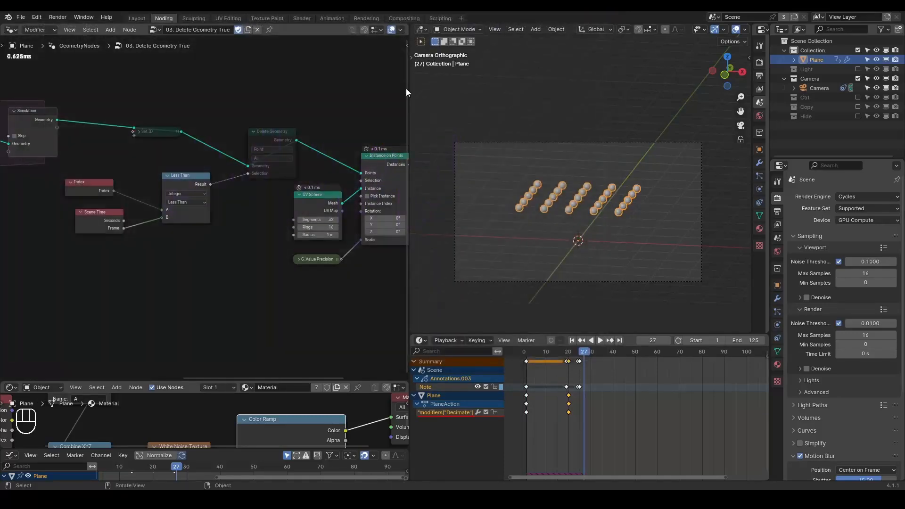
Step: Unmute the Delete Geometry node and replay the animation from the start to frame 14
{"action": "key", "text": "m"}
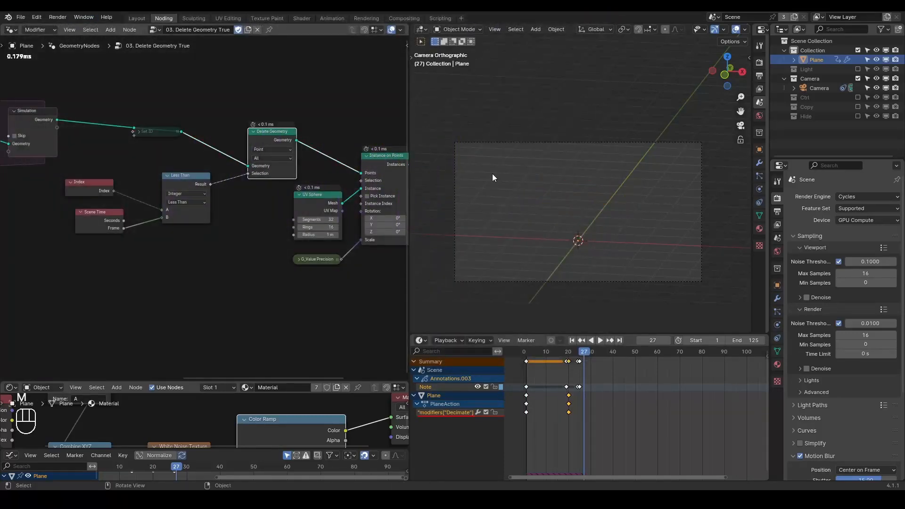
{"action": "key", "text": "shift+space"}
{"action": "key", "text": "space"}
{"action": "key", "text": "space"}
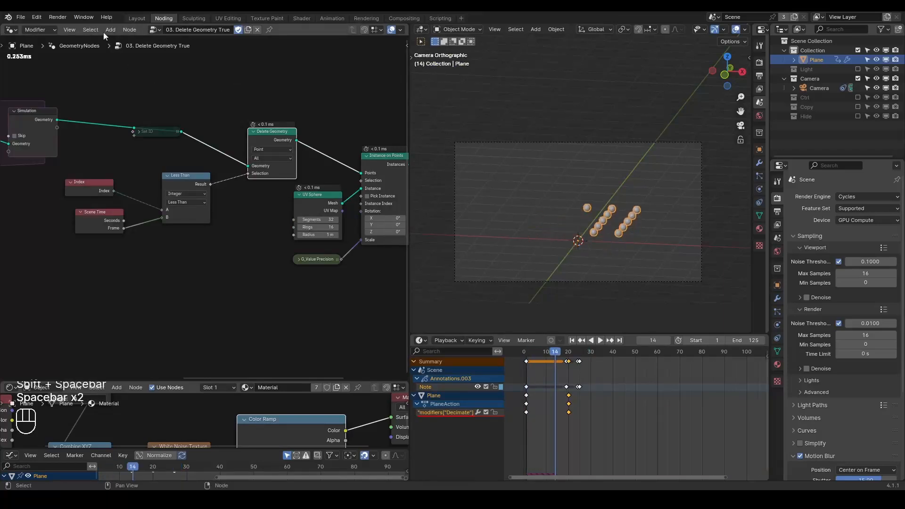
Step: Render frame 14 to inspect the spheres' motion blur with Delete Geometry active, and close the render
{"action": "left_click", "coordinate": [58, 17]}
{"action": "left_click", "coordinate": [66, 27]}
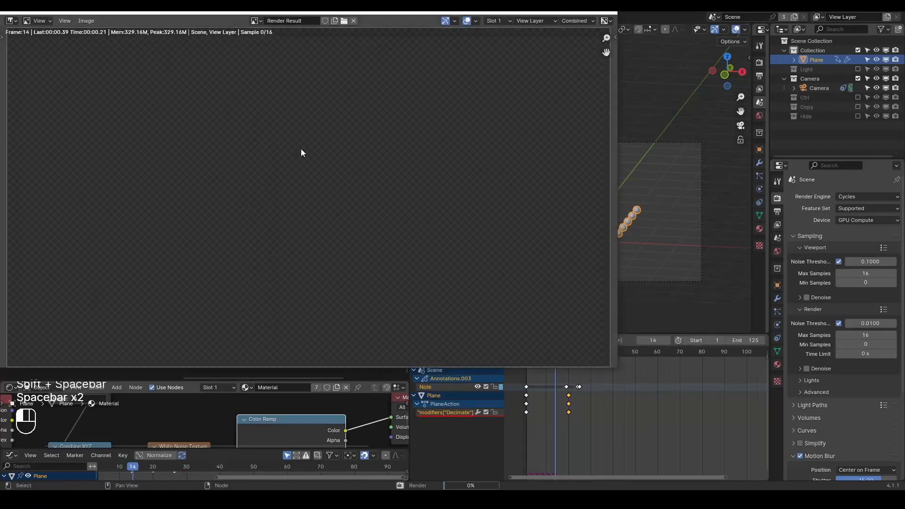
{"action": "left_click_drag", "start_coordinate": [231, 263], "coordinate": [420, 205]}
{"action": "right_click_drag", "start_coordinate": [450, 188], "coordinate": [327, 243]}
{"action": "left_click", "coordinate": [606, 12]}
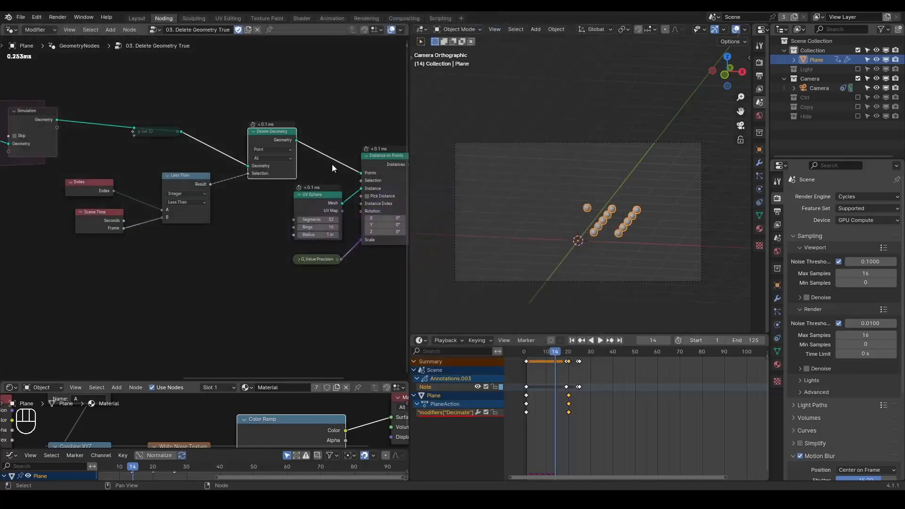
Step: Unmute the Set ID node before Delete Geometry and render frame 14 again to compare the motion blur
{"action": "left_click", "coordinate": [139, 132]}
{"action": "key", "text": "m"}
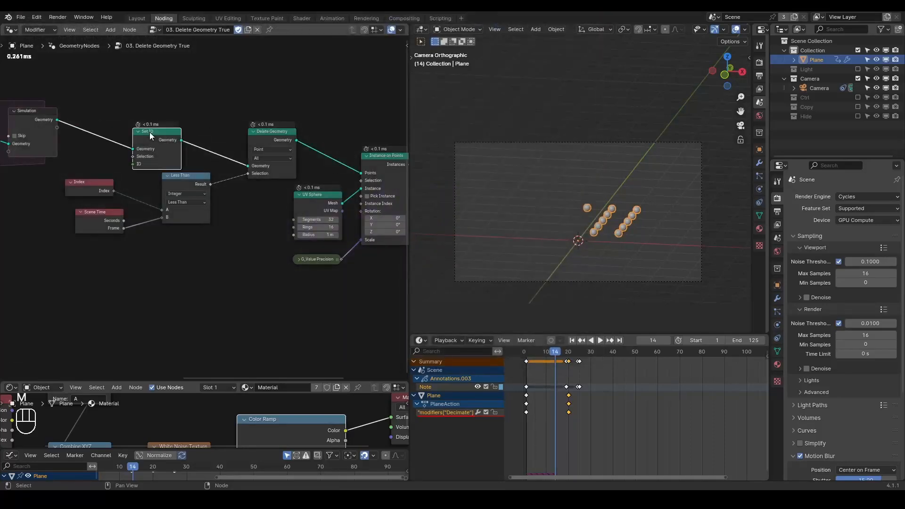
{"action": "left_click", "coordinate": [57, 18]}
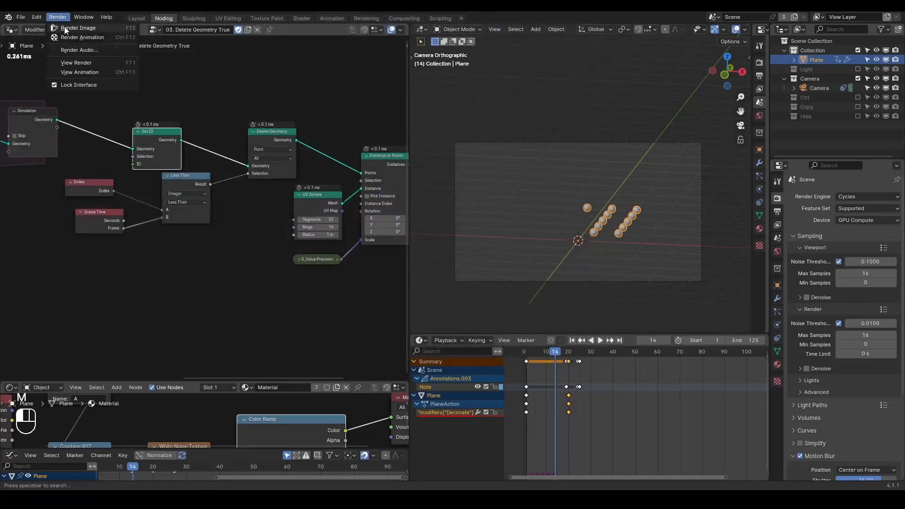
{"action": "left_click", "coordinate": [66, 28]}
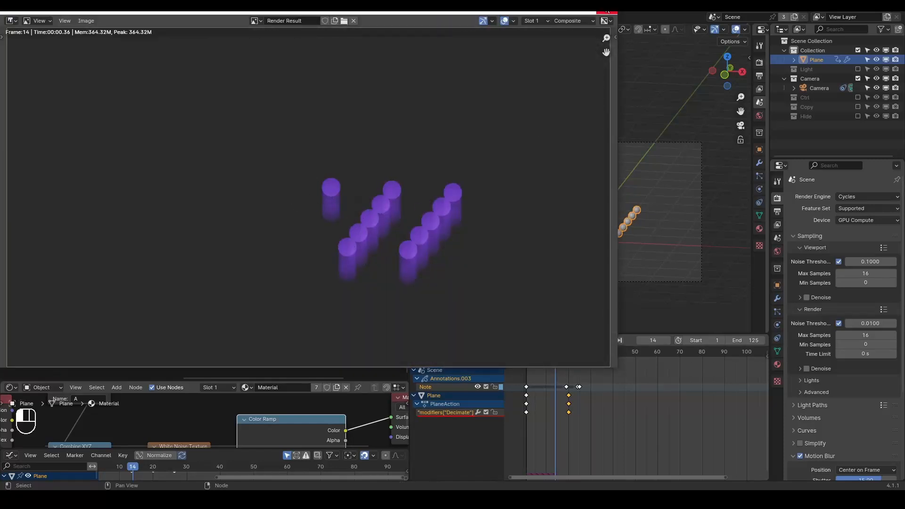
{"action": "left_click", "coordinate": [606, 13]}
Step: Move Delete Geometry inside the simulation zone, between Set Position and the simulation output, spacing out the nodes around it
{"action": "left_click_drag", "start_coordinate": [162, 135], "coordinate": [178, 130]}
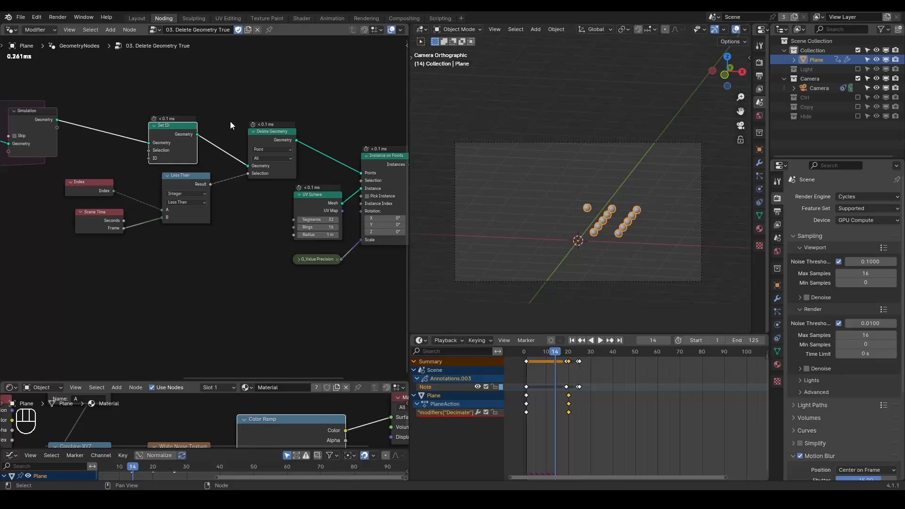
{"action": "middle_click_drag", "start_coordinate": [124, 150], "coordinate": [261, 155]}
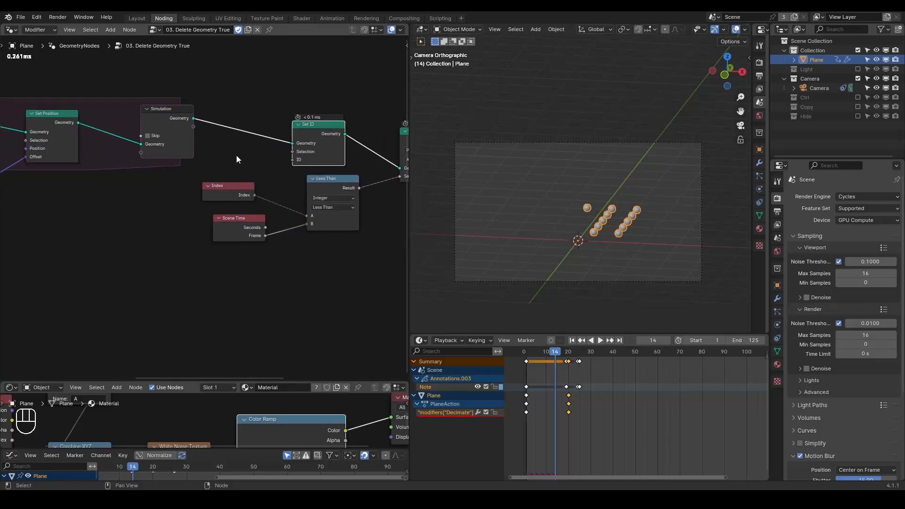
{"action": "scroll", "coordinate": [212, 158], "scroll_direction": "up", "scroll_amount": 2}
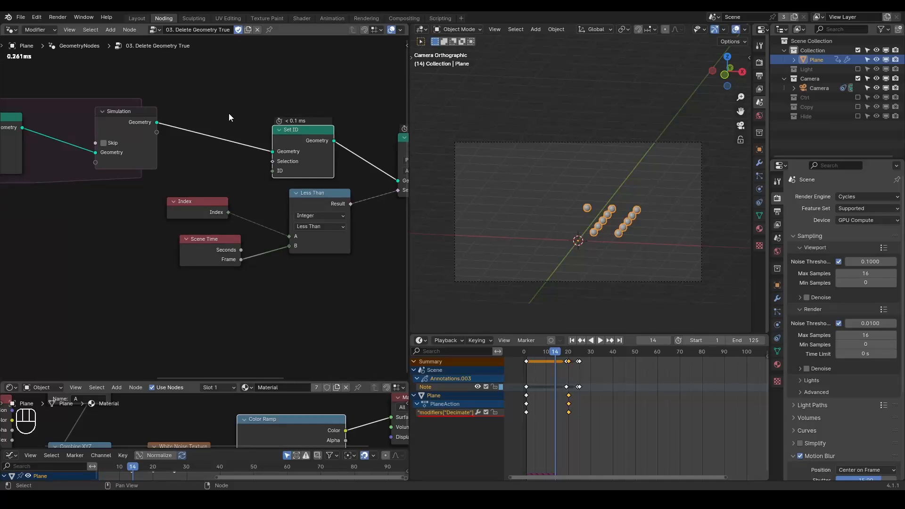
{"action": "middle_click_drag", "start_coordinate": [241, 140], "coordinate": [230, 148]}
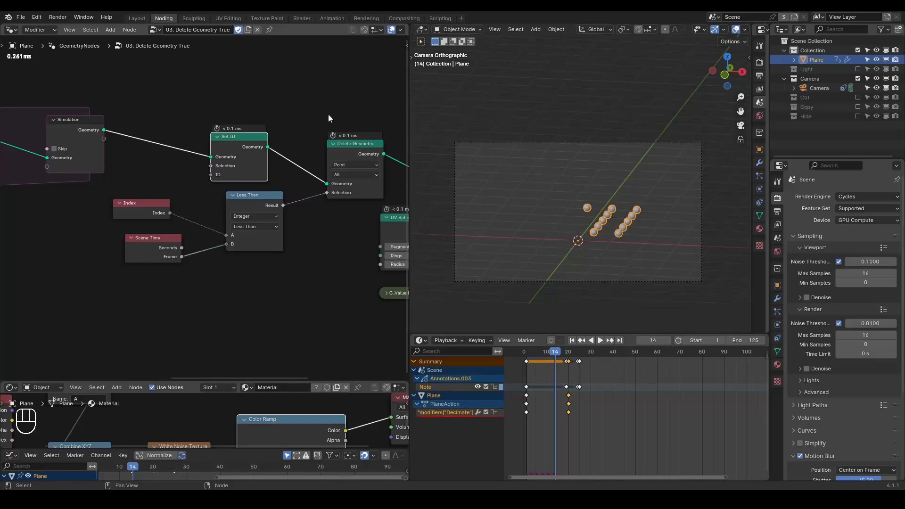
{"action": "scroll", "coordinate": [351, 146], "scroll_direction": "down", "scroll_amount": 1}
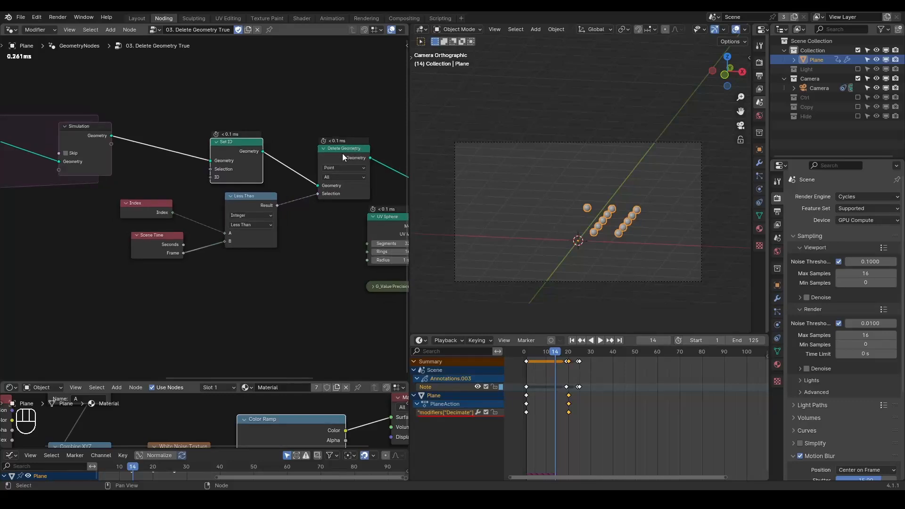
{"action": "left_click_drag", "start_coordinate": [343, 154], "coordinate": [56, 143], "text": "alt"}
{"action": "key", "text": "g"}
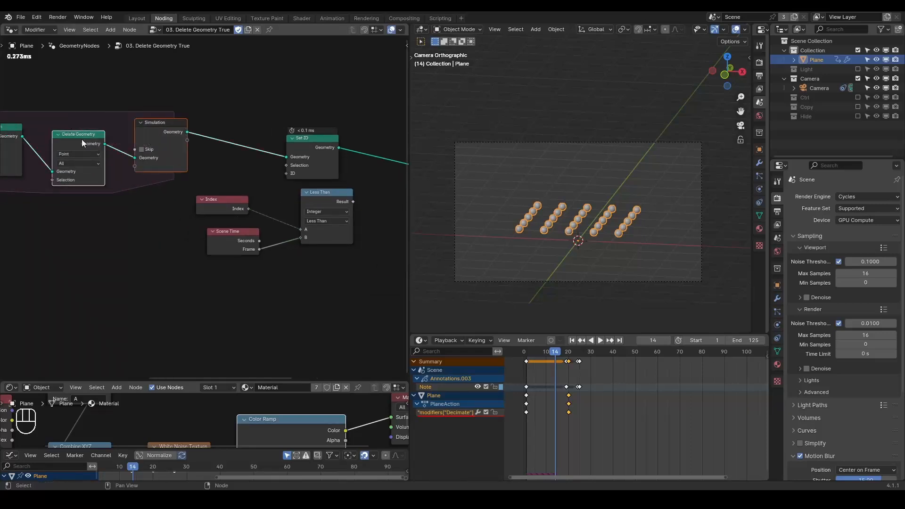
{"action": "left_click", "coordinate": [213, 100]}
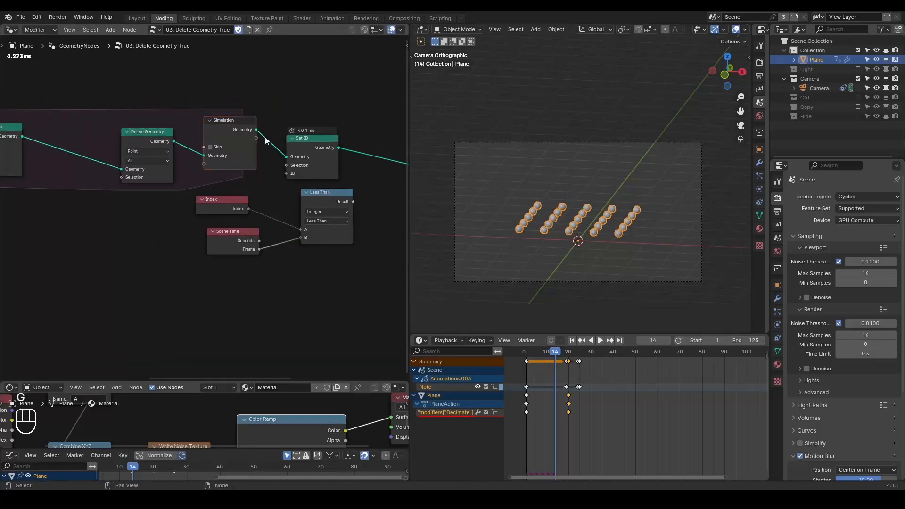
Step: Circle the simulation output node and draw a line above the zone as annotations, and erase them
{"action": "scroll", "coordinate": [262, 129], "scroll_direction": "up", "scroll_amount": 1}
{"action": "mouse_move", "coordinate": [239, 111]}
{"action": "left_mouse_down"}
{"action": "mouse_move", "coordinate": [208, 132]}
{"action": "mouse_move", "coordinate": [229, 107]}
{"action": "left_mouse_up"}
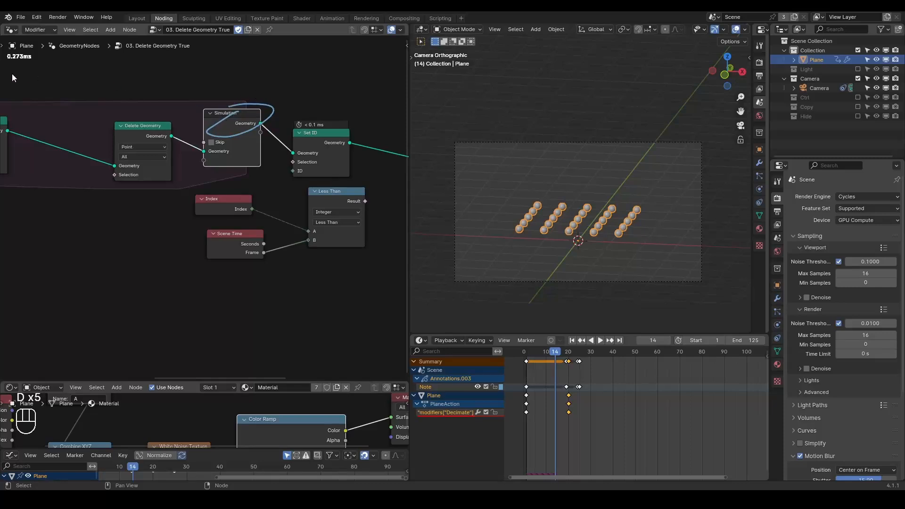
{"action": "left_click_drag", "start_coordinate": [1, 73], "coordinate": [68, 76]}
{"action": "key", "text": "d"}
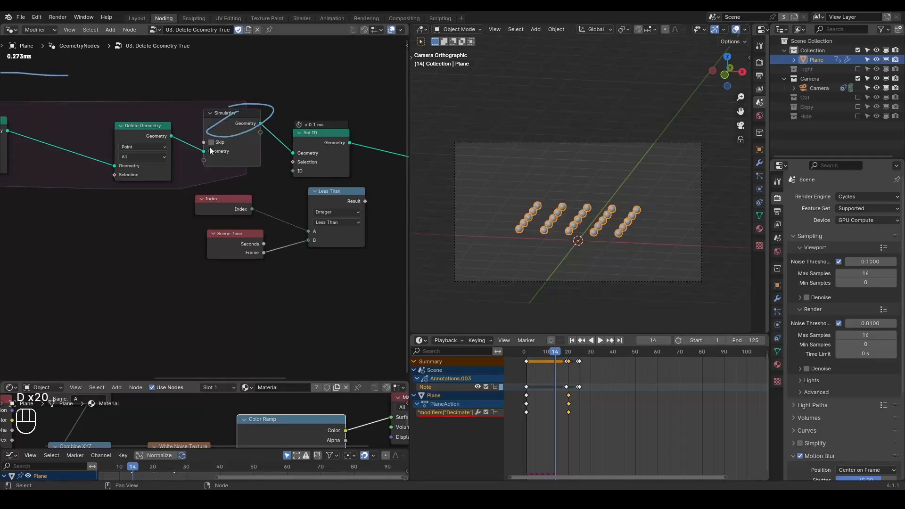
{"action": "mouse_move", "coordinate": [222, 95]}
{"action": "right_mouse_down"}
{"action": "mouse_move", "coordinate": [201, 81]}
{"action": "mouse_move", "coordinate": [23, 116]}
{"action": "right_mouse_up"}
Step: Move the Index, Scene Time and Less Than nodes together beneath the relocated Delete Geometry node
{"action": "left_click_drag", "start_coordinate": [377, 195], "coordinate": [203, 267]}
{"action": "key", "text": "g"}
{"action": "left_click", "coordinate": [81, 249]}
{"action": "middle_click_drag", "start_coordinate": [89, 227], "coordinate": [166, 226]}
{"action": "left_click", "coordinate": [142, 198]}
Step: Connect Scene Time's Seconds to the Less Than node's B input, and its Result to Delete Geometry's Selection
{"action": "left_click_drag", "start_coordinate": [116, 283], "coordinate": [163, 281]}
{"action": "left_click_drag", "start_coordinate": [185, 231], "coordinate": [192, 176]}
{"action": "middle_click_drag", "start_coordinate": [313, 184], "coordinate": [278, 214]}
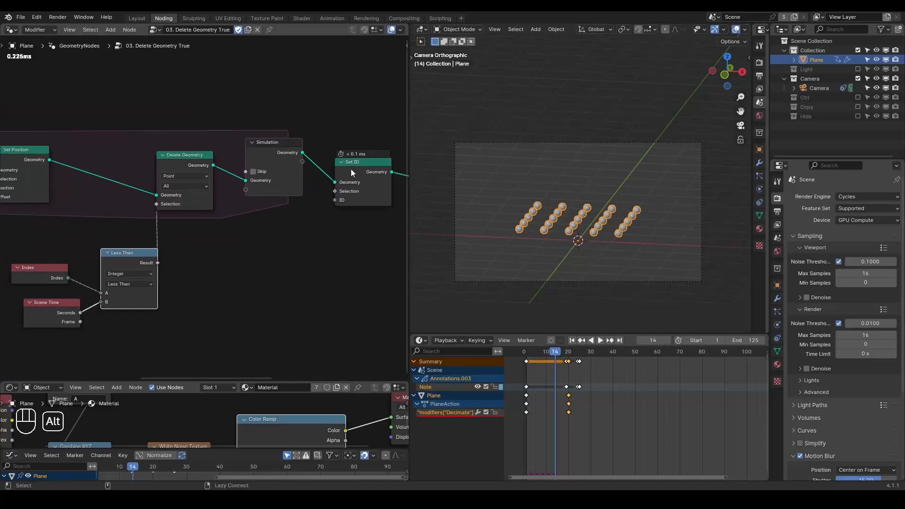
Step: Detach the Set ID node after the simulation zone, and render frame 43 after playing from the first frame
{"action": "left_click_drag", "start_coordinate": [351, 168], "coordinate": [269, 252], "text": "alt"}
{"action": "key", "text": "shift+space"}
{"action": "key", "text": "space"}
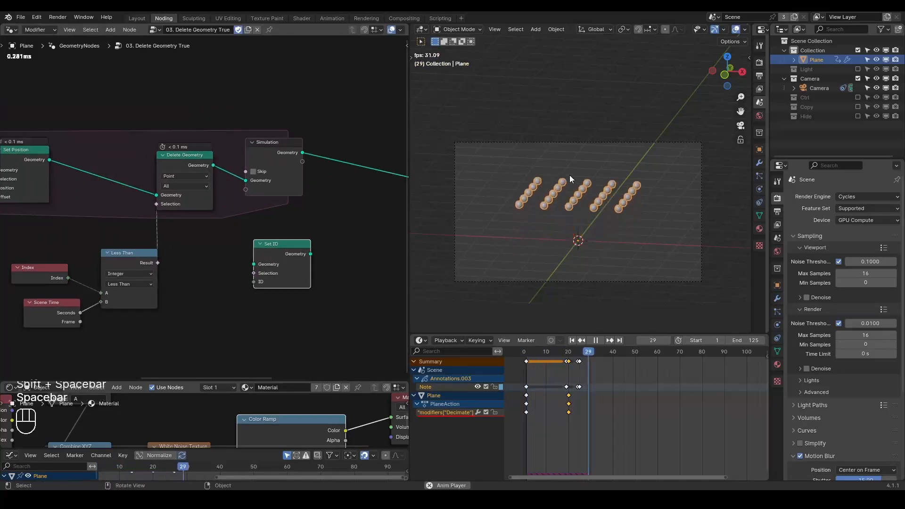
{"action": "key", "text": "space"}
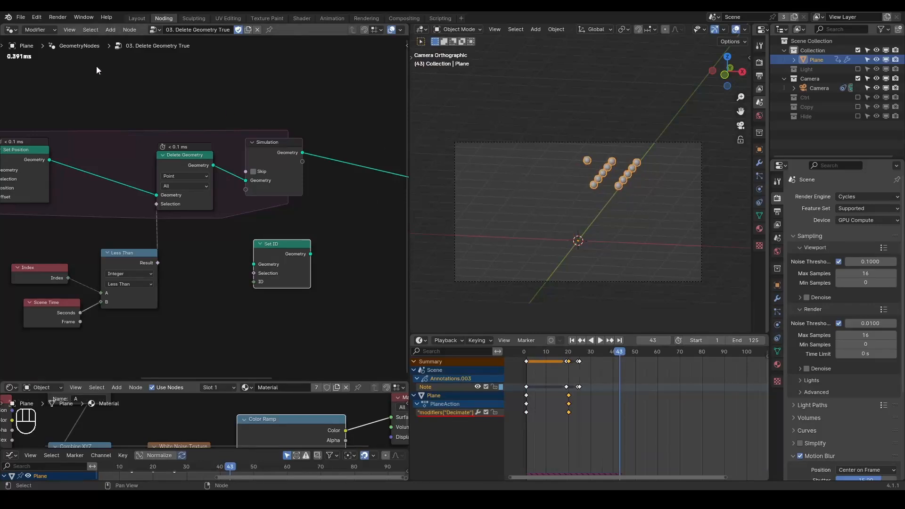
{"action": "left_click", "coordinate": [57, 19]}
{"action": "left_click", "coordinate": [66, 27]}
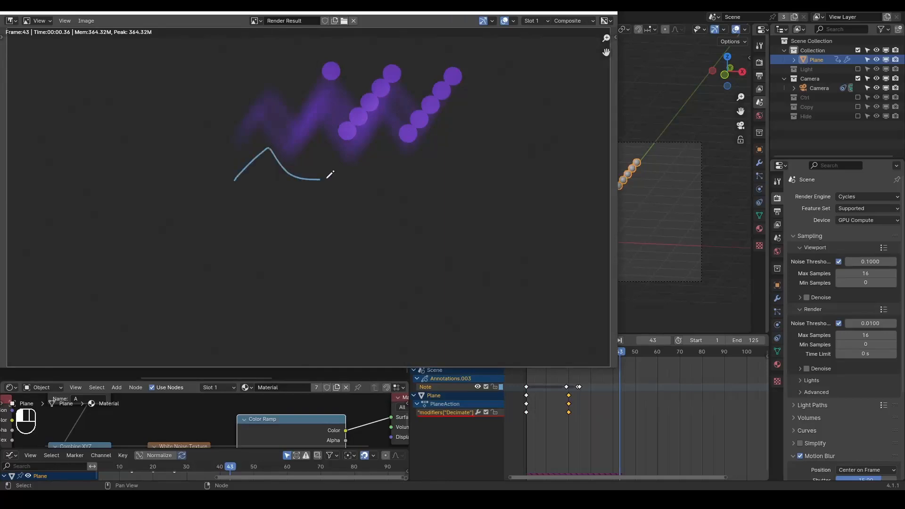
{"action": "left_click", "coordinate": [612, 13]}
Step: Insert Set ID between Set Position and Delete Geometry inside the zone, and render frame 40 after replaying from the first frame
{"action": "left_click_drag", "start_coordinate": [278, 248], "coordinate": [138, 172]}
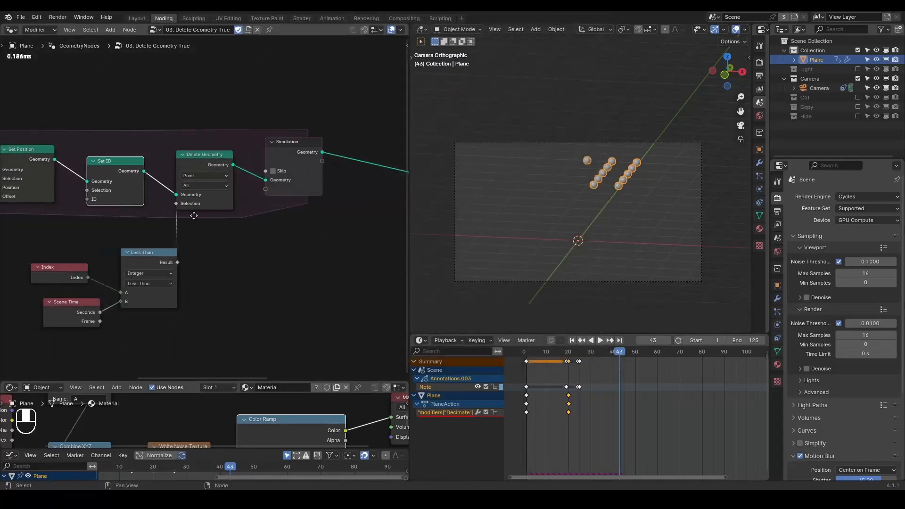
{"action": "key", "text": "shift+space"}
{"action": "key", "text": "space"}
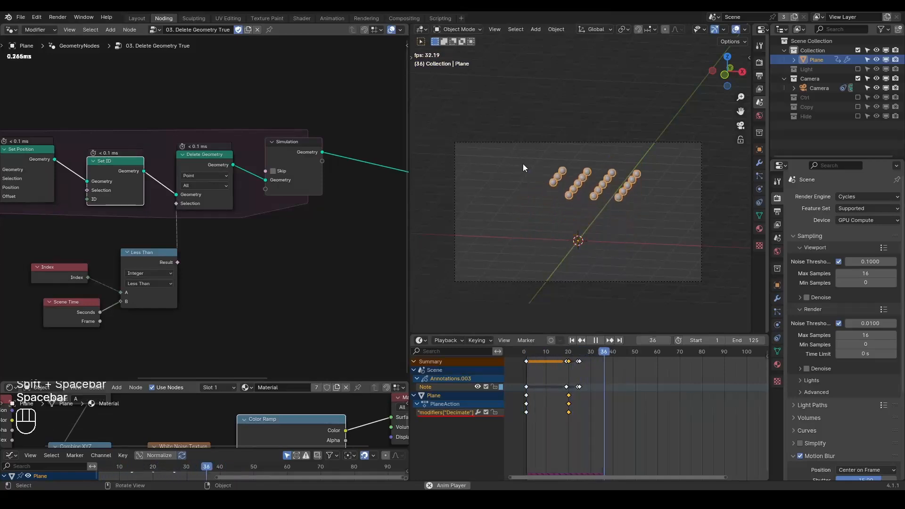
{"action": "key", "text": "space"}
{"action": "left_click", "coordinate": [57, 17]}
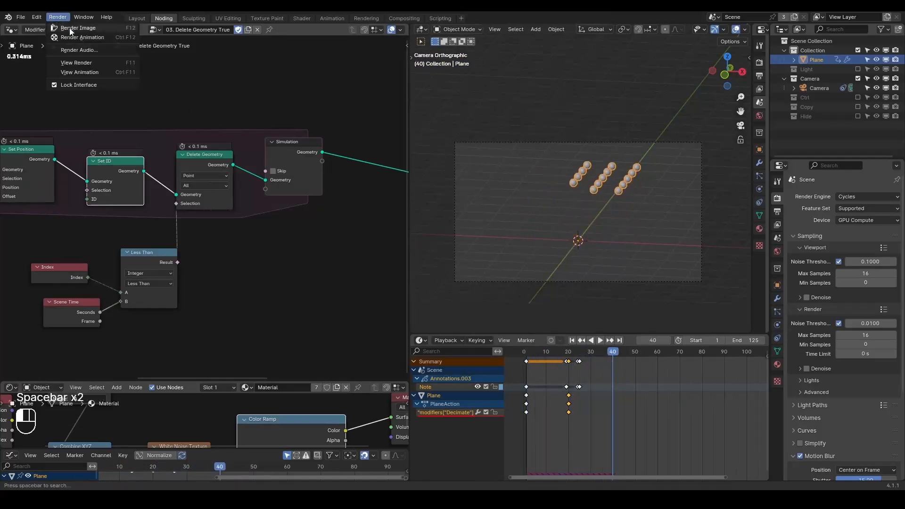
{"action": "left_click", "coordinate": [69, 27]}
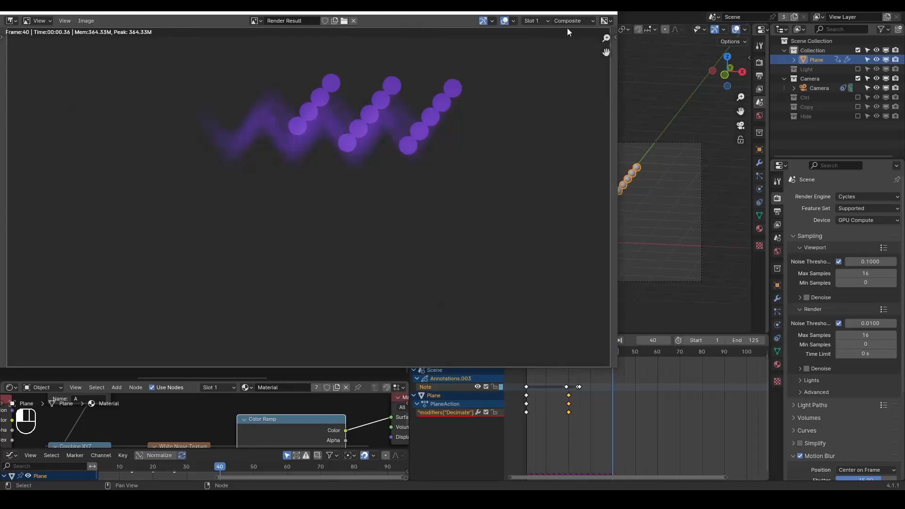
{"action": "left_click_drag", "start_coordinate": [442, 13], "coordinate": [646, 25]}
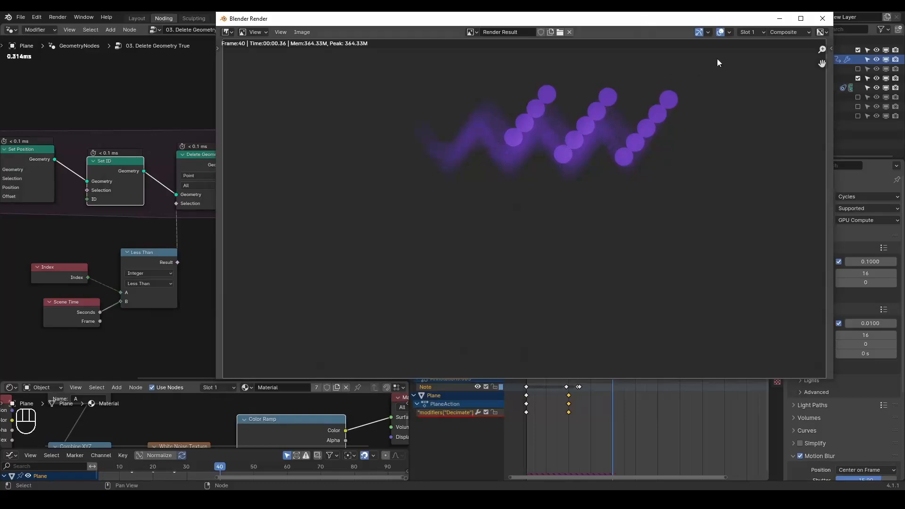
{"action": "left_click", "coordinate": [820, 20]}
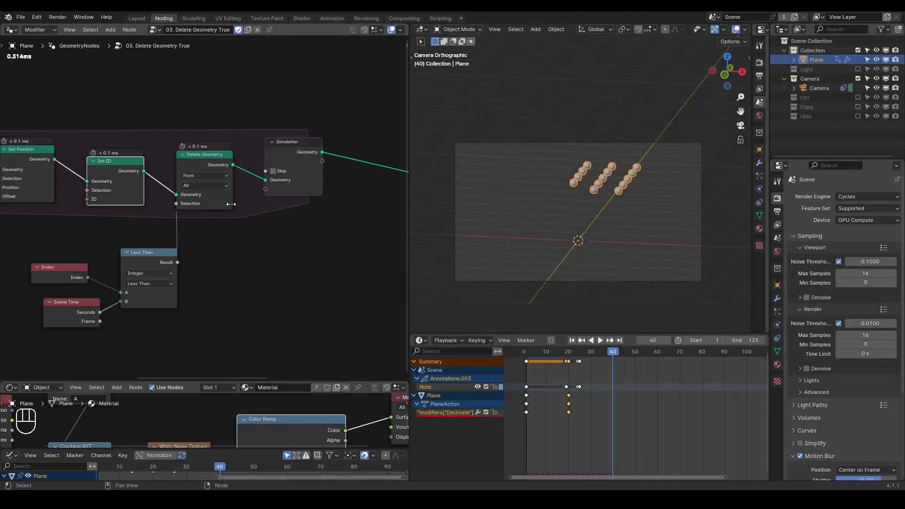
Step: Annotate the simulation zone with an arrow from its input to its output and an arc looping back to the input
{"action": "key", "text": "shift+ctrl+alt+q"}
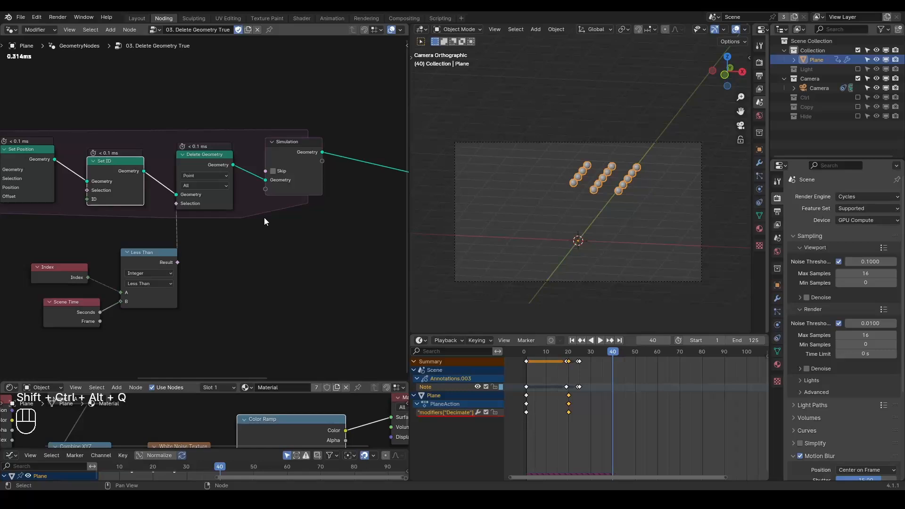
{"action": "middle_click_drag", "start_coordinate": [134, 221], "coordinate": [279, 213]}
{"action": "scroll", "coordinate": [290, 222], "scroll_direction": "down", "scroll_amount": 8}
{"action": "key", "text": "d"}
{"action": "mouse_move", "coordinate": [55, 139]}
{"action": "left_mouse_down"}
{"action": "mouse_move", "coordinate": [337, 141]}
{"action": "mouse_move", "coordinate": [325, 148]}
{"action": "left_mouse_up"}
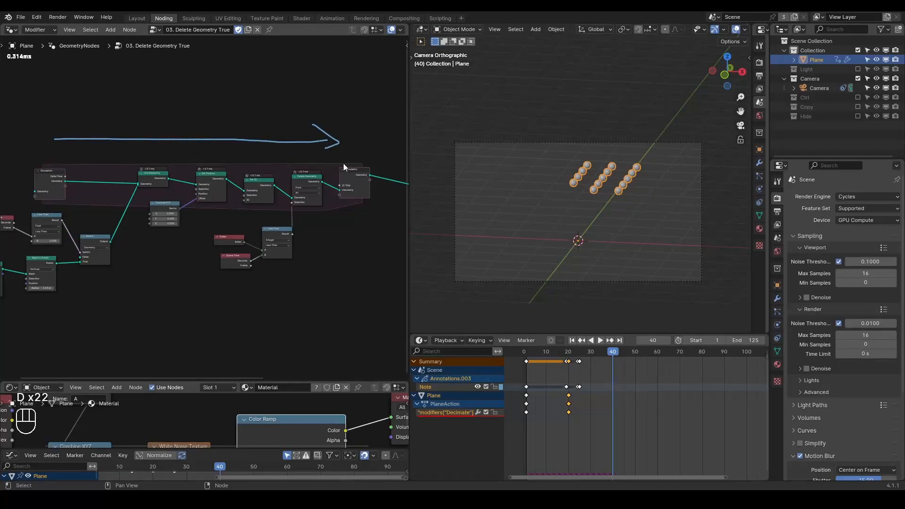
{"action": "mouse_move", "coordinate": [333, 191]}
{"action": "left_mouse_down"}
{"action": "mouse_move", "coordinate": [351, 131]}
{"action": "mouse_move", "coordinate": [204, 63]}
{"action": "mouse_move", "coordinate": [55, 158]}
{"action": "mouse_move", "coordinate": [82, 154]}
{"action": "left_mouse_up"}
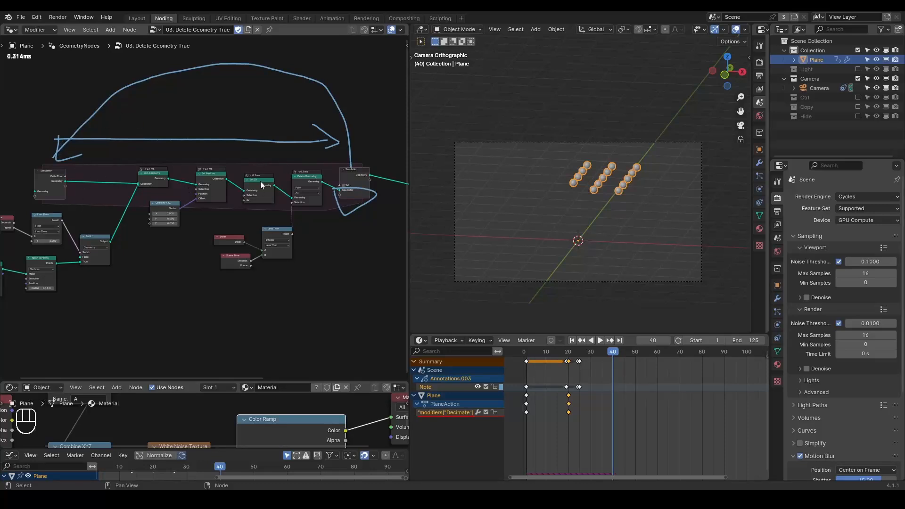
Step: Advance to frame 41 and add an Index node connected to Set ID's ID input
{"action": "scroll", "coordinate": [259, 218], "scroll_direction": "up", "scroll_amount": 2}
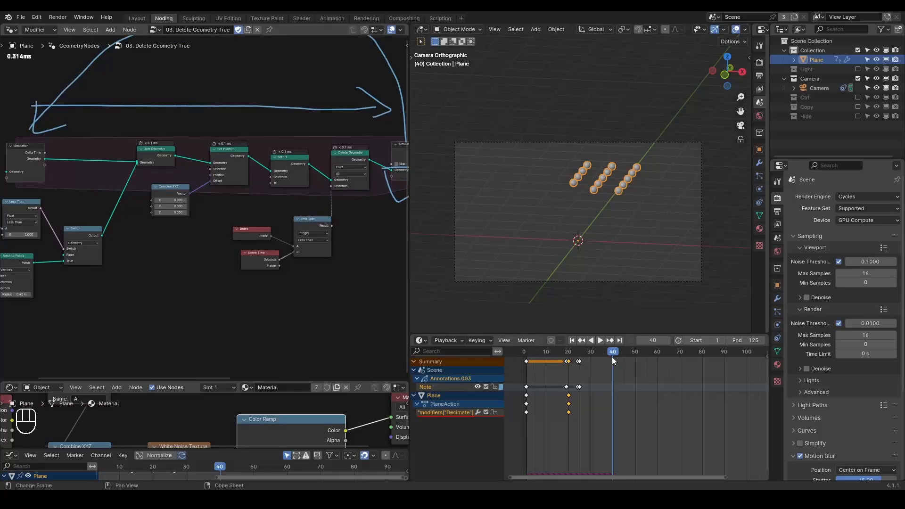
{"action": "key", "text": "Right"}
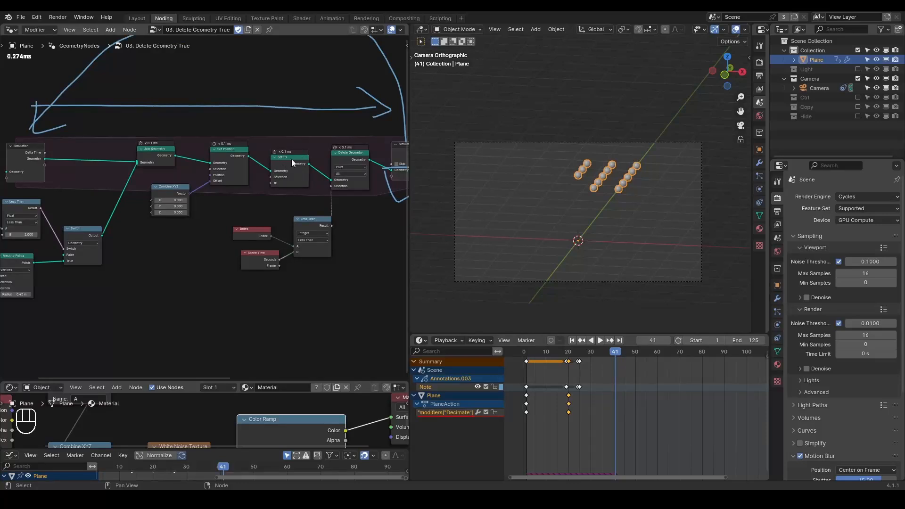
{"action": "scroll", "coordinate": [286, 191], "scroll_direction": "up", "scroll_amount": 4}
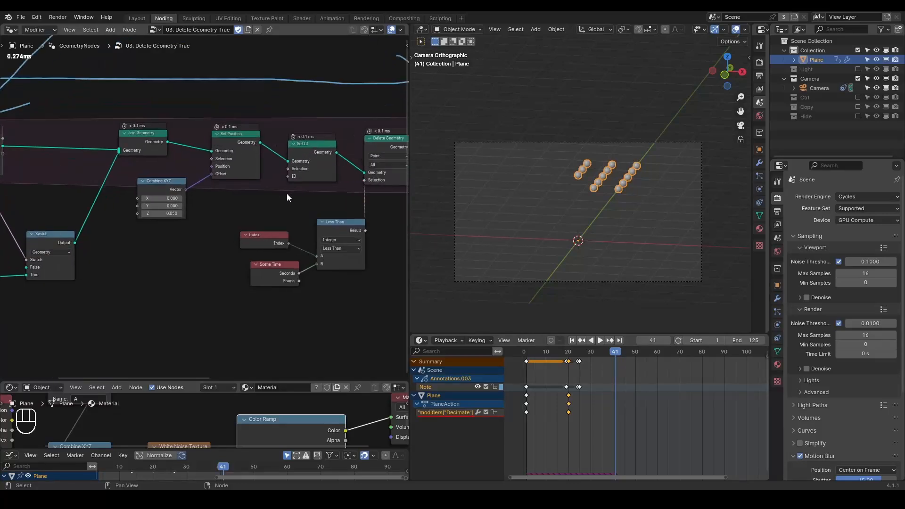
{"action": "left_click_drag", "start_coordinate": [291, 159], "coordinate": [251, 214]}
{"action": "type", "text": "index"}
{"action": "key", "text": "Return"}
{"action": "left_click", "coordinate": [249, 206]}
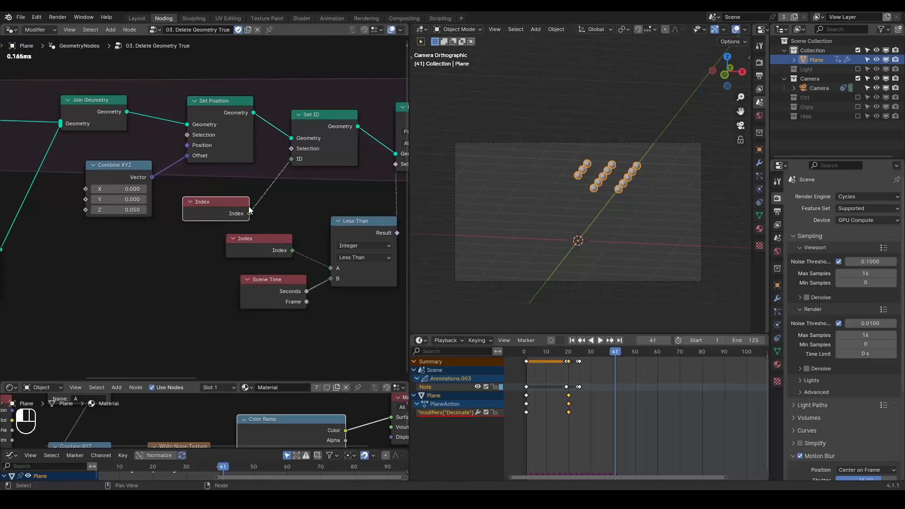
Step: Write a 0 beside the first remaining sphere in the viewport and underline the Delete Geometry node's title
{"action": "key", "text": "d"}
{"action": "mouse_move", "coordinate": [559, 170]}
{"action": "left_mouse_down"}
{"action": "mouse_move", "coordinate": [559, 180]}
{"action": "mouse_move", "coordinate": [565, 164]}
{"action": "left_mouse_up"}
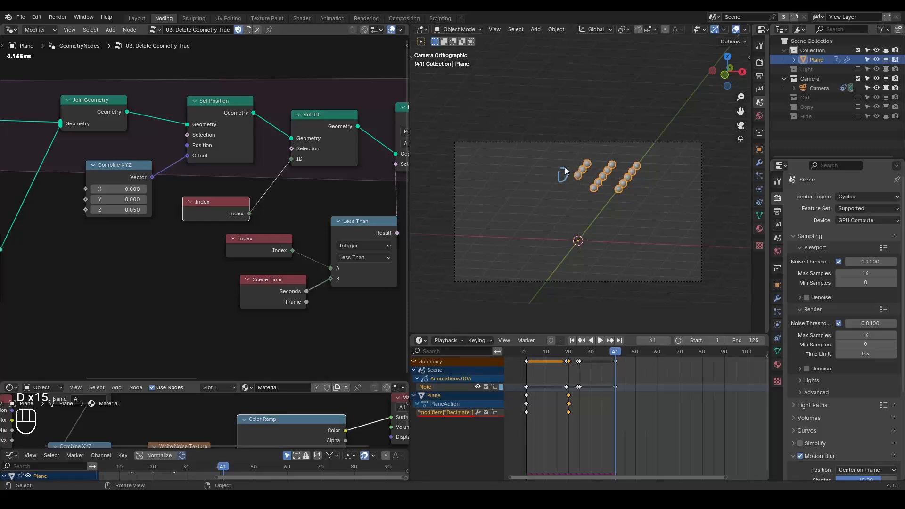
{"action": "middle_click_drag", "start_coordinate": [376, 173], "coordinate": [286, 187]}
{"action": "key", "text": "d"}
{"action": "left_click_drag", "start_coordinate": [307, 126], "coordinate": [366, 128]}
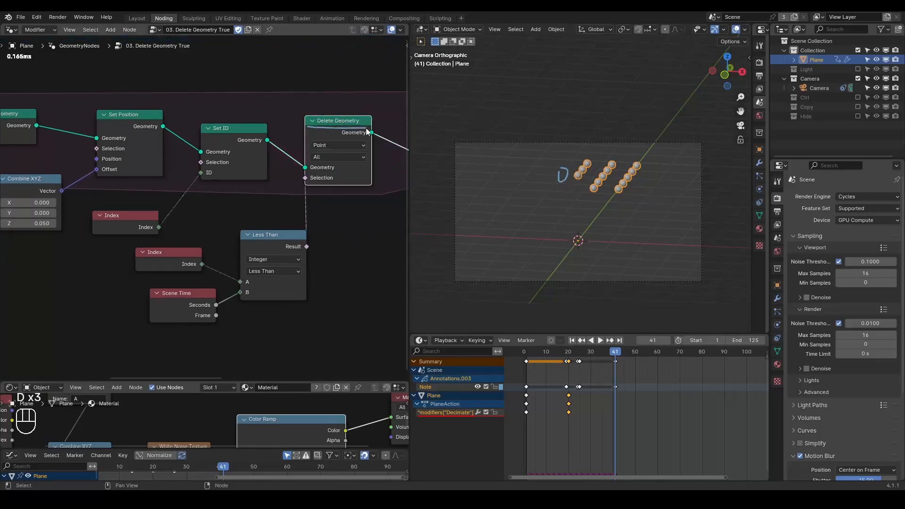
Step: Advance to frame 43 and write a 0 above the first remaining sphere
{"action": "key", "text": "d"}
{"action": "left_click", "coordinate": [670, 339]}
{"action": "left_click", "coordinate": [669, 339]}
{"action": "key", "text": "d"}
{"action": "mouse_move", "coordinate": [572, 142]}
{"action": "left_mouse_down"}
{"action": "mouse_move", "coordinate": [589, 144]}
{"action": "mouse_move", "coordinate": [581, 158]}
{"action": "mouse_move", "coordinate": [572, 150]}
{"action": "left_mouse_up"}
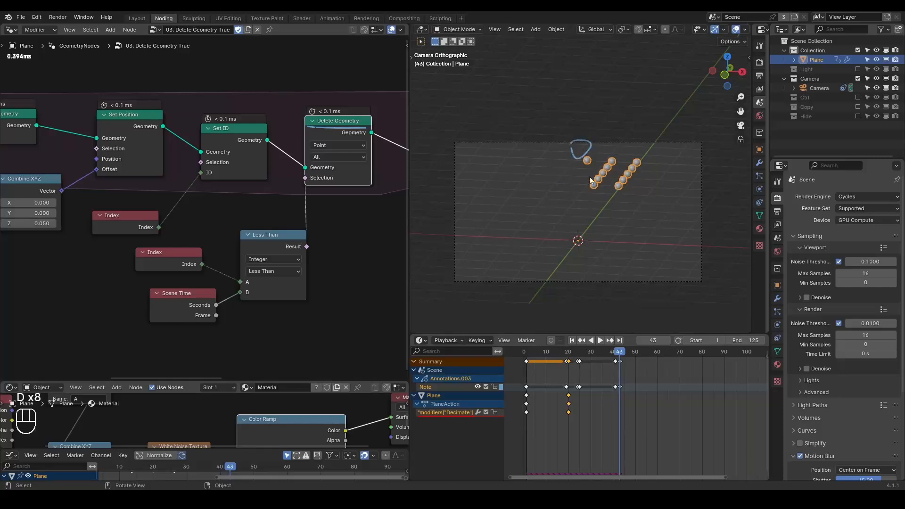
Step: Advance to frame 47 and write a 0 beside the first remaining sphere
{"action": "left_click", "coordinate": [668, 341]}
{"action": "left_click", "coordinate": [668, 340]}
{"action": "left_click", "coordinate": [668, 340]}
{"action": "left_click", "coordinate": [668, 340]}
{"action": "key", "text": "d"}
{"action": "mouse_move", "coordinate": [592, 157]}
{"action": "left_mouse_down"}
{"action": "mouse_move", "coordinate": [593, 168]}
{"action": "mouse_move", "coordinate": [598, 155]}
{"action": "left_mouse_up"}
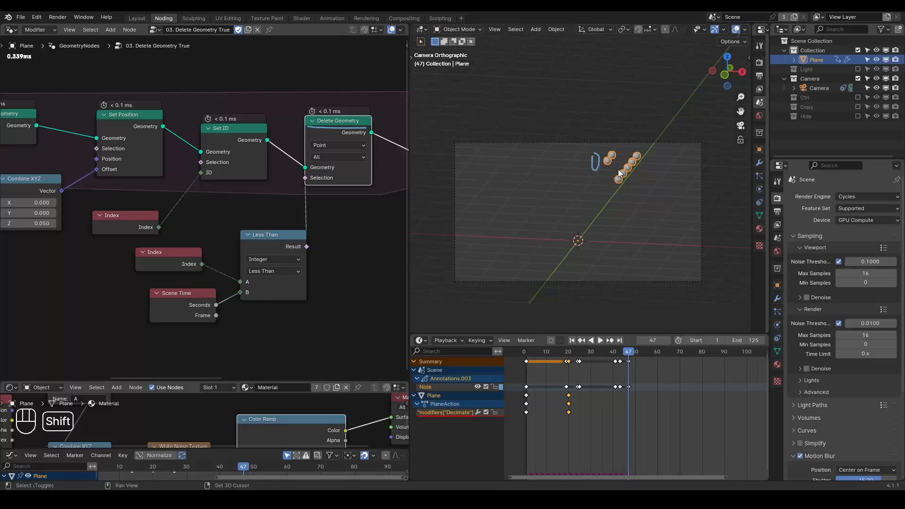
Step: Move Set ID outside the simulation zone, between Switch and Join Geometry, and delete its disconnected Index node
{"action": "key", "text": "shift+space"}
{"action": "middle_click_drag", "start_coordinate": [189, 230], "coordinate": [287, 225]}
{"action": "scroll", "coordinate": [288, 224], "scroll_direction": "down", "scroll_amount": 3}
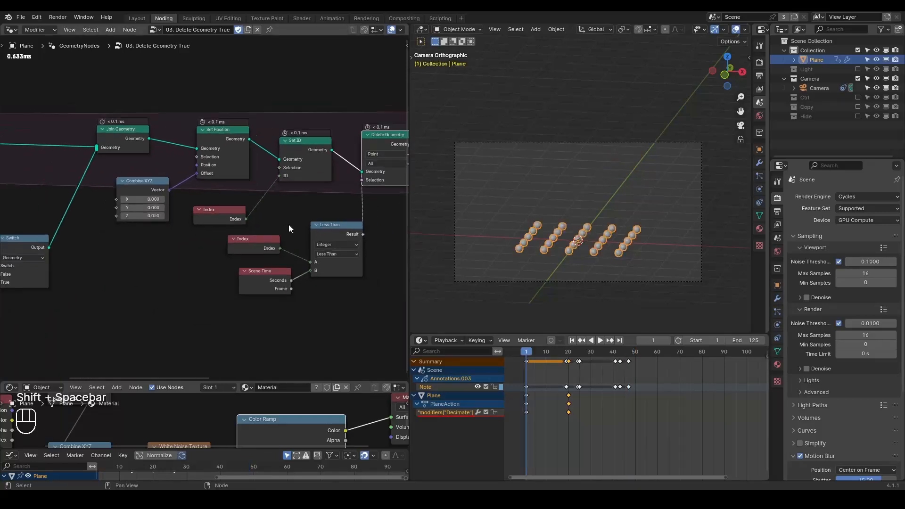
{"action": "left_click_drag", "start_coordinate": [278, 196], "coordinate": [293, 180]}
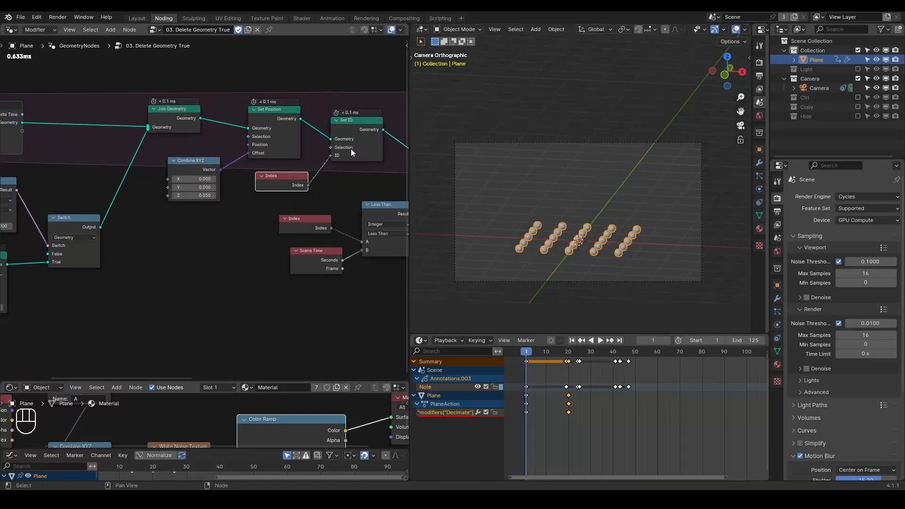
{"action": "middle_click_drag", "start_coordinate": [339, 164], "coordinate": [313, 172]}
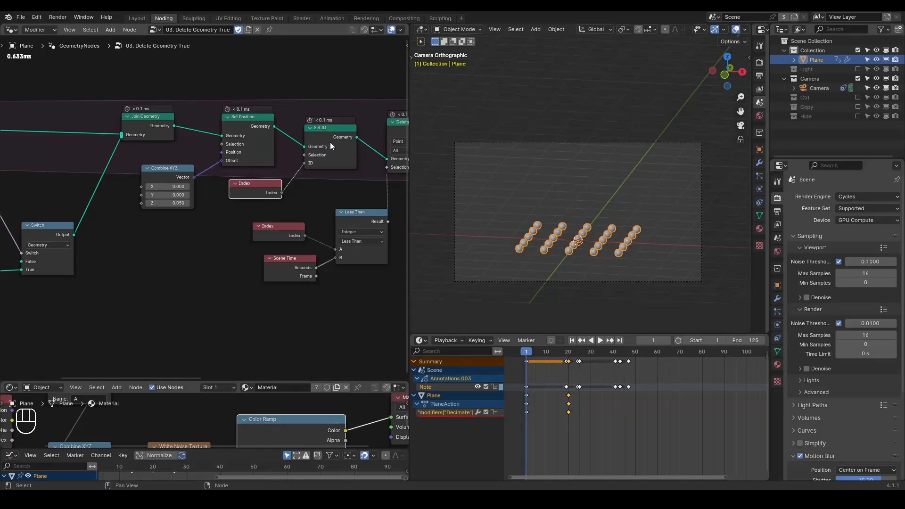
{"action": "left_click_drag", "start_coordinate": [329, 147], "coordinate": [117, 187], "text": "alt"}
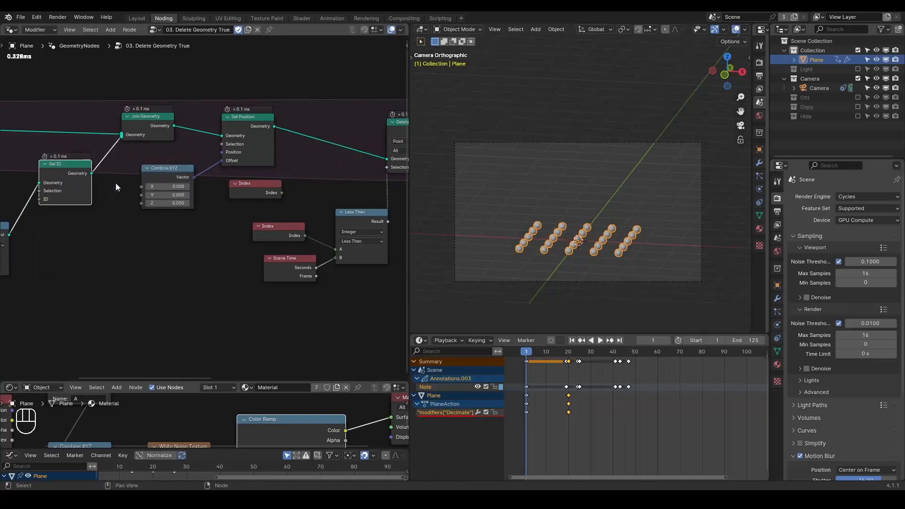
{"action": "middle_click_drag", "start_coordinate": [116, 187], "coordinate": [213, 163]}
{"action": "left_click_drag", "start_coordinate": [365, 168], "coordinate": [155, 209]}
{"action": "left_click", "coordinate": [102, 278]}
{"action": "key", "text": "x"}
Step: Play the animation from the first frame, render frame 28 to check its motion blur, and close the render
{"action": "key", "text": "shift+space"}
{"action": "key", "text": "space"}
{"action": "key", "text": "space"}
{"action": "left_click", "coordinate": [57, 17]}
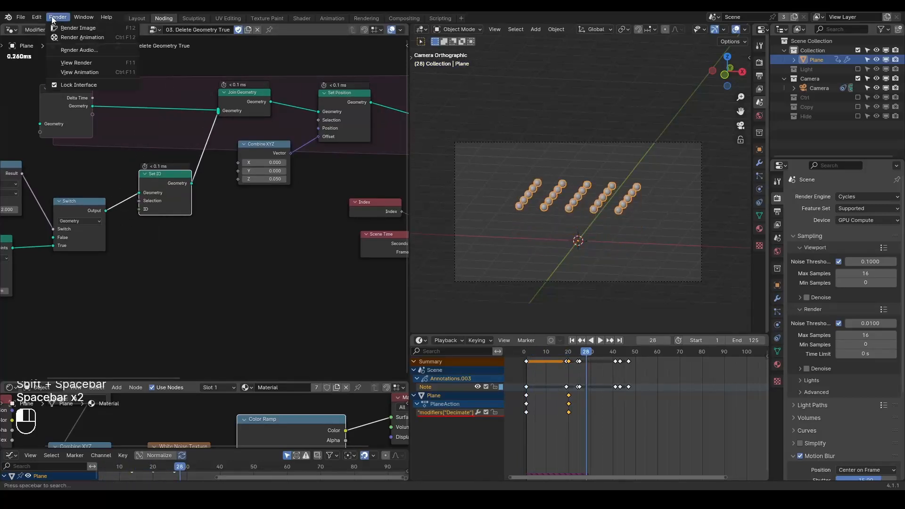
{"action": "left_click", "coordinate": [64, 27]}
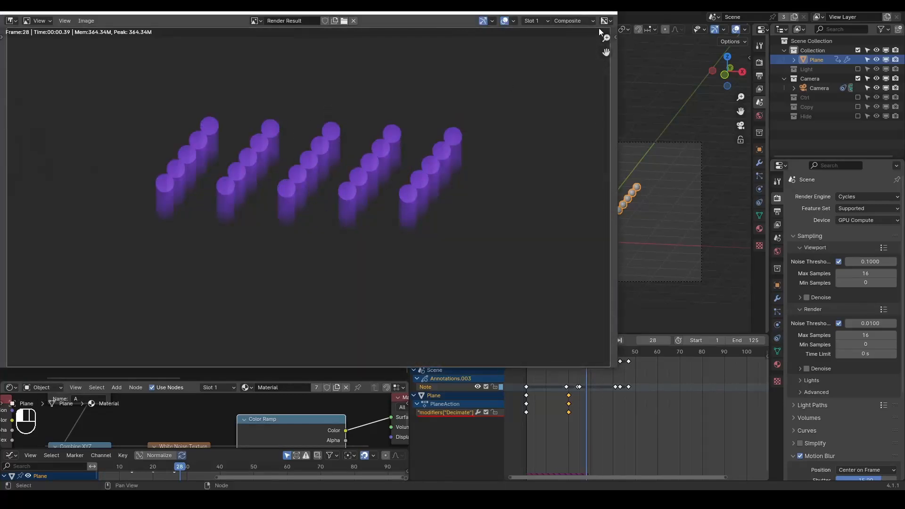
{"action": "key", "text": "Escape"}
Step: Return to the first frame and play the animation up to frame 45
{"action": "middle_click_drag", "start_coordinate": [219, 202], "coordinate": [313, 197]}
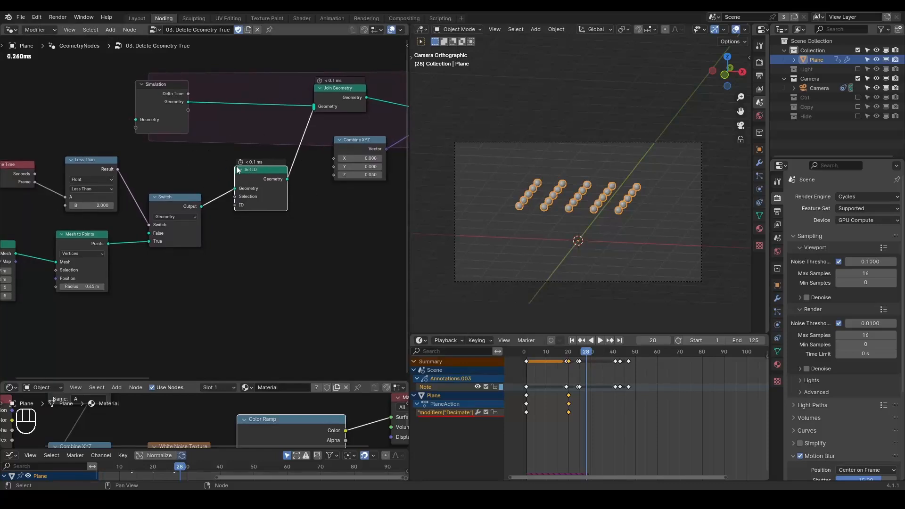
{"action": "key", "text": "shift+space"}
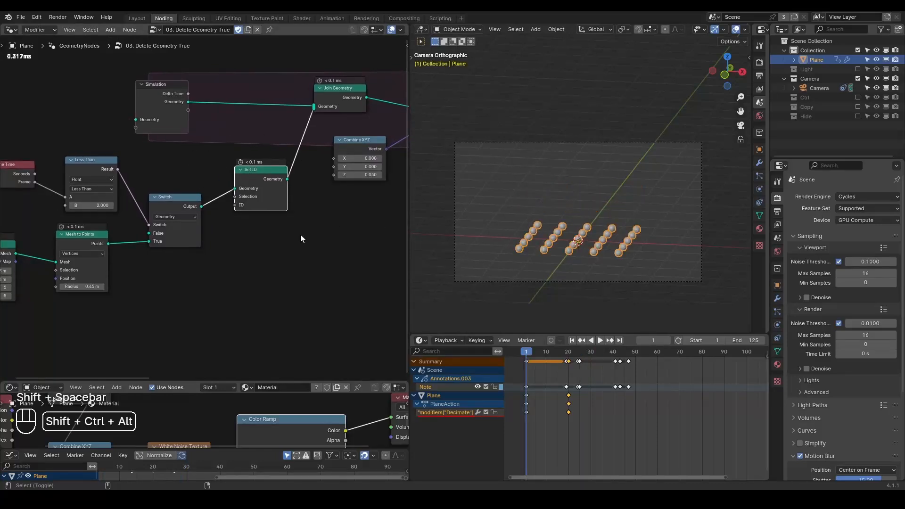
{"action": "key", "text": "ctrl+alt+shift+q"}
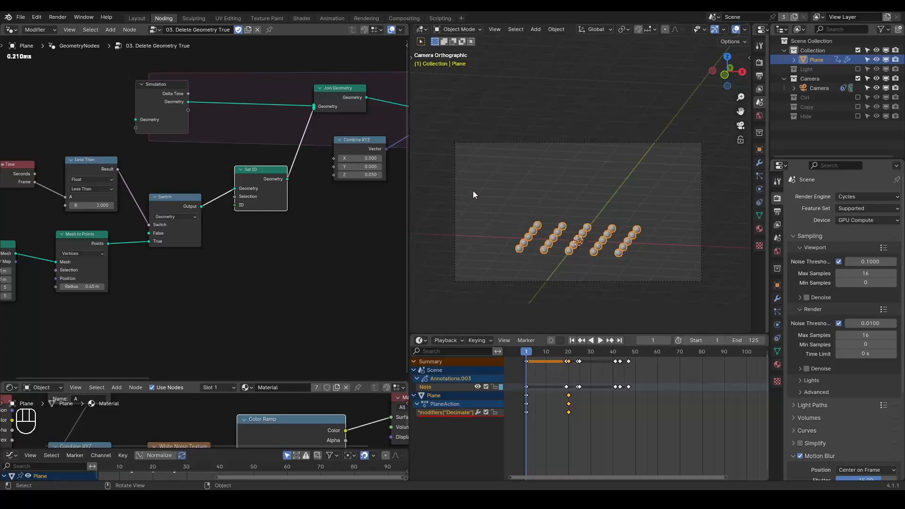
{"action": "key", "text": "space"}
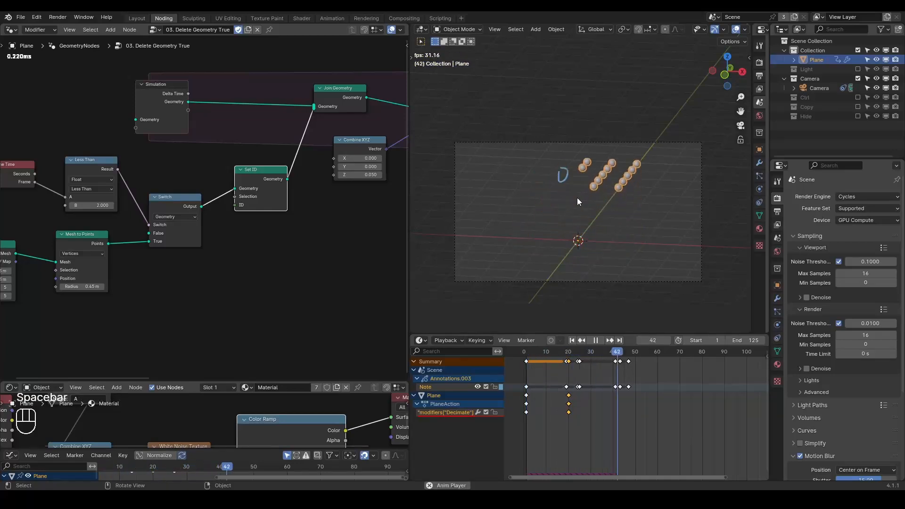
{"action": "key", "text": "space"}
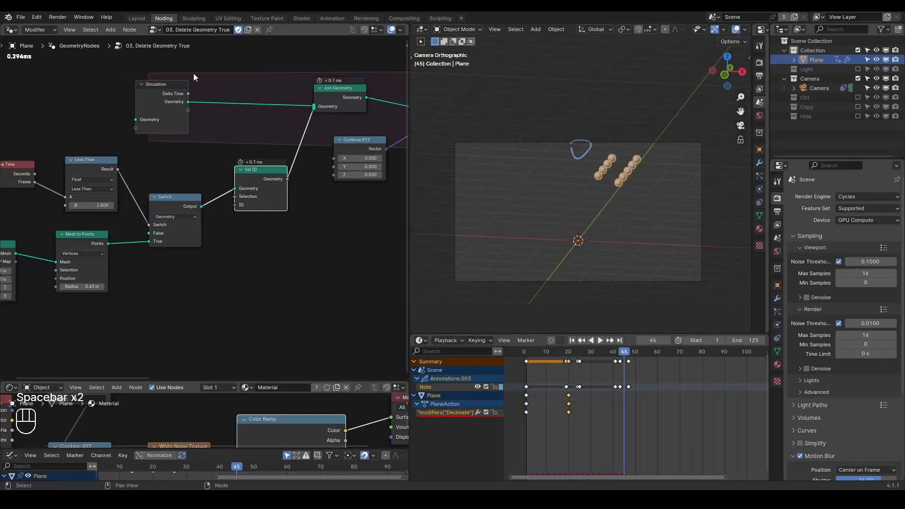
Step: Switch the modifier to the "04. Delete Geometry B" node tree and play its simulation from the first frame
{"action": "left_click", "coordinate": [155, 30]}
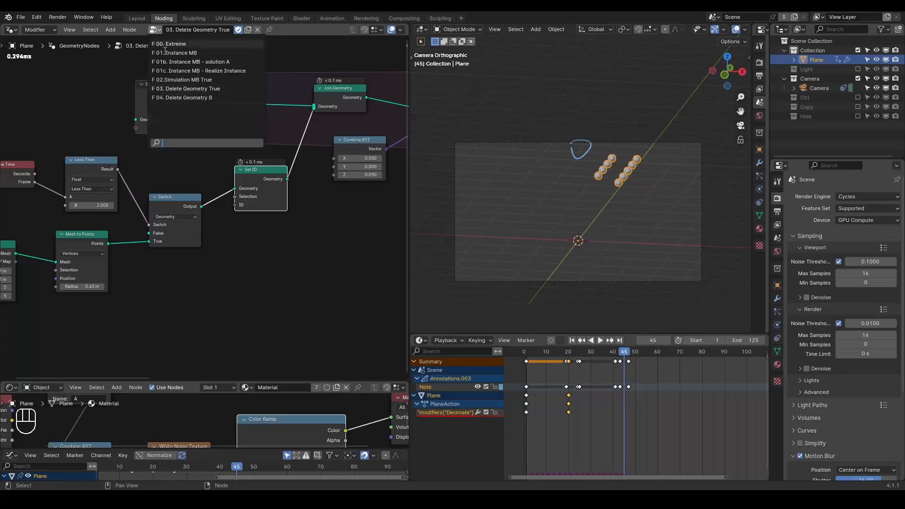
{"action": "left_click", "coordinate": [192, 97]}
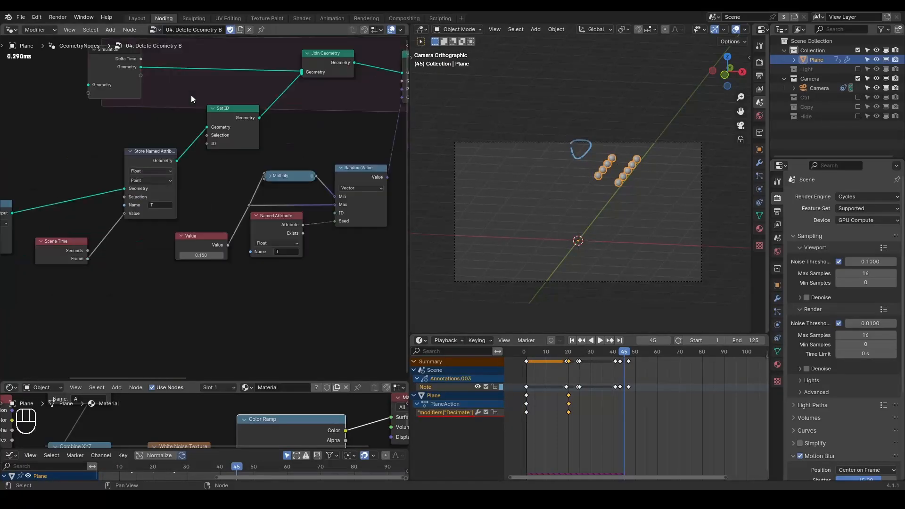
{"action": "key", "text": "shift+space"}
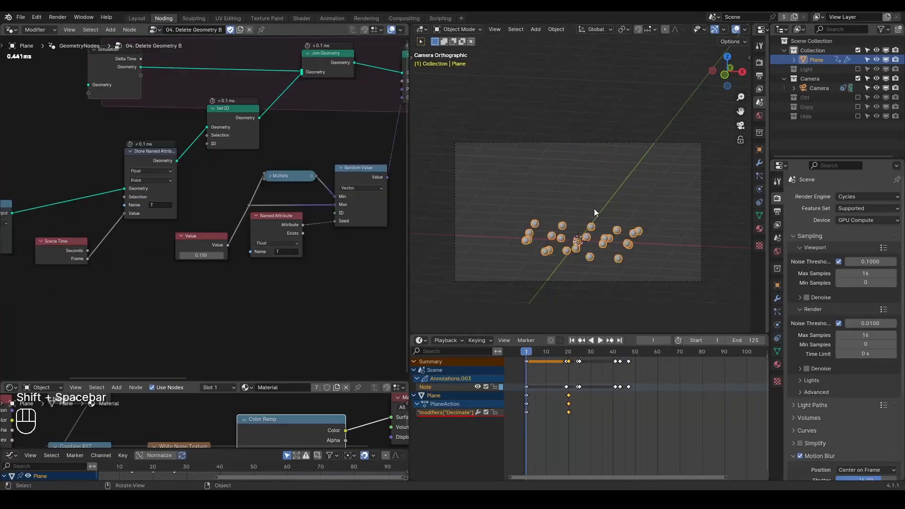
{"action": "key", "text": "space"}
{"action": "key", "text": "shift+space"}
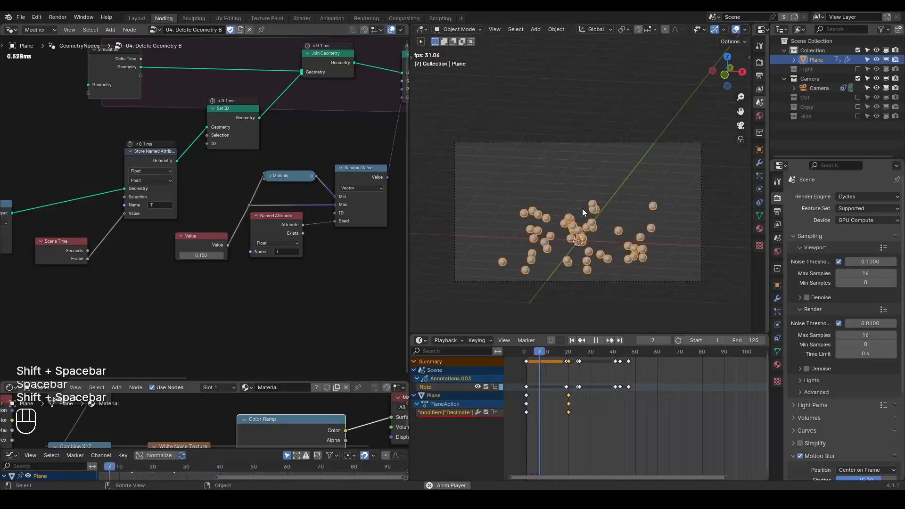
{"action": "key", "text": "space"}
Step: Set the B value of the Less Than node feeding the Switch to 15, and replay the simulation
{"action": "middle_click_drag", "start_coordinate": [139, 239], "coordinate": [388, 206]}
{"action": "double_click", "coordinate": [154, 178]}
{"action": "type", "text": "15"}
{"action": "key", "text": "Return"}
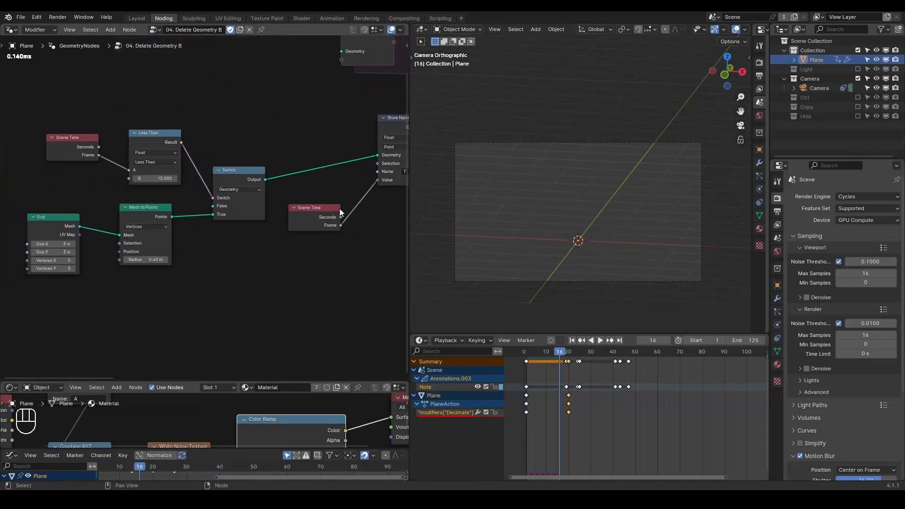
{"action": "key", "text": "space"}
{"action": "key", "text": "space"}
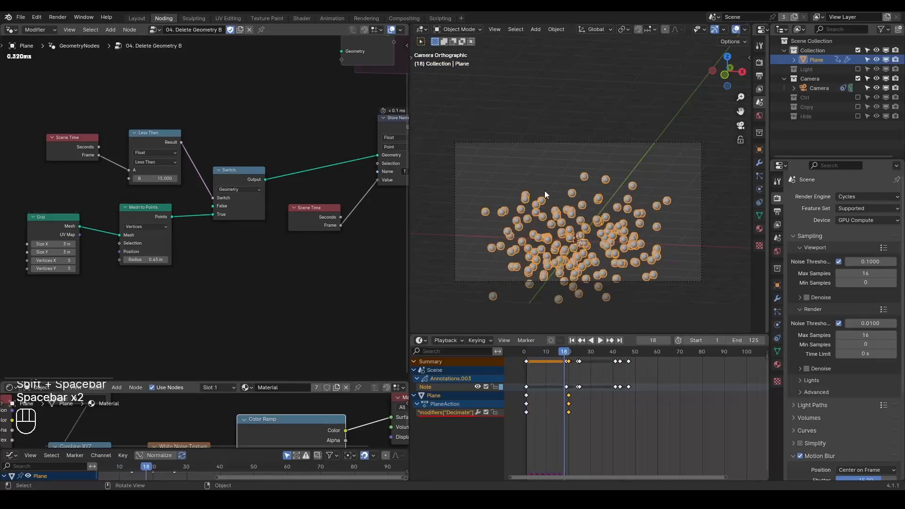
{"action": "key", "text": "shift+space"}
{"action": "key", "text": "space"}
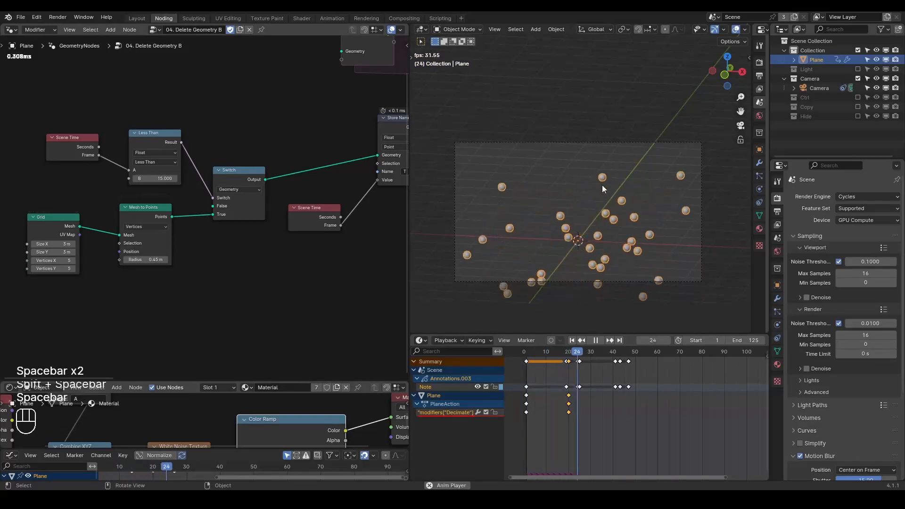
Step: Replay the simulation to frame 18, draw an annotation over the scattered spheres and erase it
{"action": "key", "text": "shift+space"}
{"action": "key", "text": "space"}
{"action": "mouse_move", "coordinate": [534, 224]}
{"action": "left_mouse_down"}
{"action": "mouse_move", "coordinate": [500, 200]}
{"action": "mouse_move", "coordinate": [538, 169]}
{"action": "left_mouse_up"}
{"action": "right_click_drag", "start_coordinate": [532, 166], "coordinate": [508, 220]}
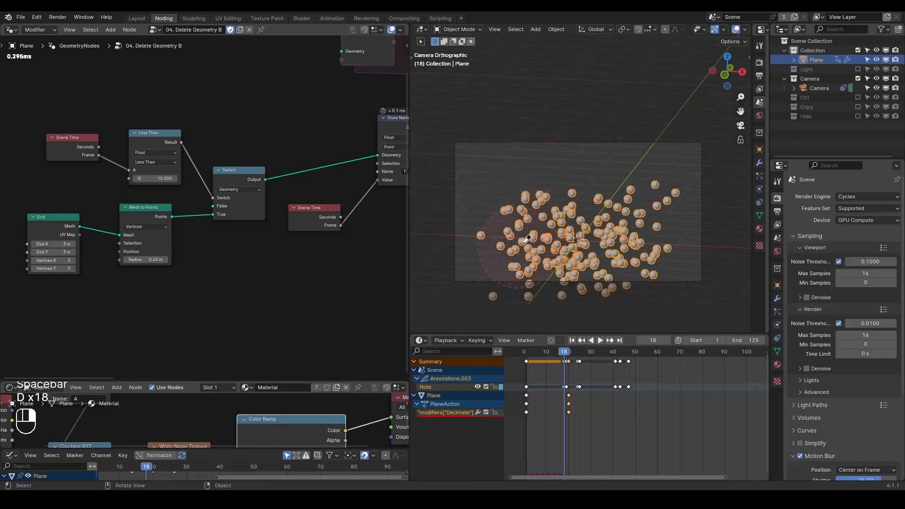
Step: Mute the Delete Geometry node in the simulation zone and replay the animation from the start, stopping at frame 21
{"action": "left_click", "coordinate": [57, 17]}
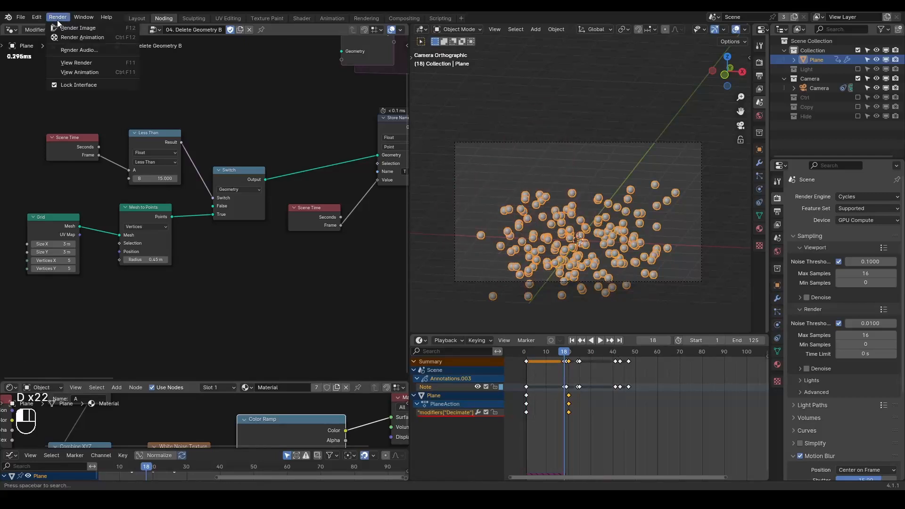
{"action": "middle_click_drag", "start_coordinate": [247, 138], "coordinate": [264, 229]}
{"action": "middle_click_drag", "start_coordinate": [297, 148], "coordinate": [146, 168]}
{"action": "left_click", "coordinate": [294, 148]}
{"action": "key", "text": "m"}
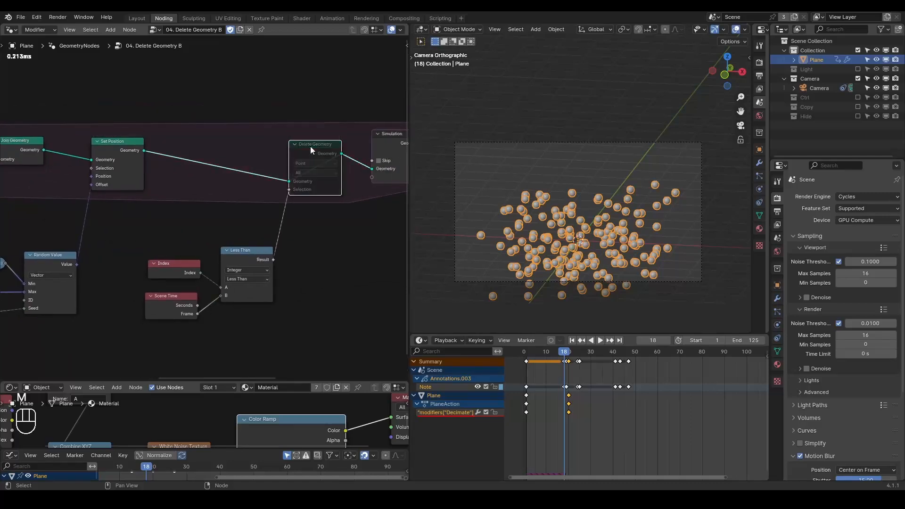
{"action": "key", "text": "shift+space"}
{"action": "key", "text": "space"}
{"action": "key", "text": "space"}
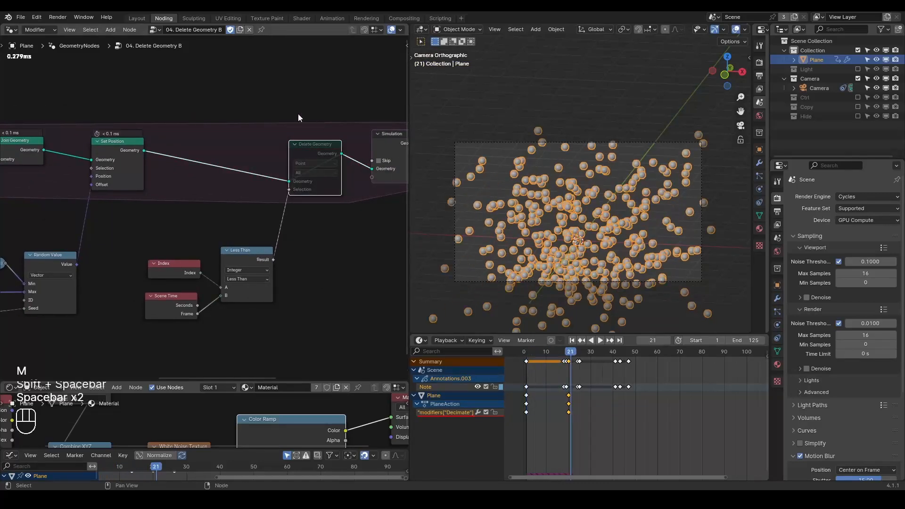
Step: Render frame 21, sketch three arrows along the outward blur trails, and erase them before closing the render
{"action": "left_click", "coordinate": [58, 18]}
{"action": "left_click", "coordinate": [67, 28]}
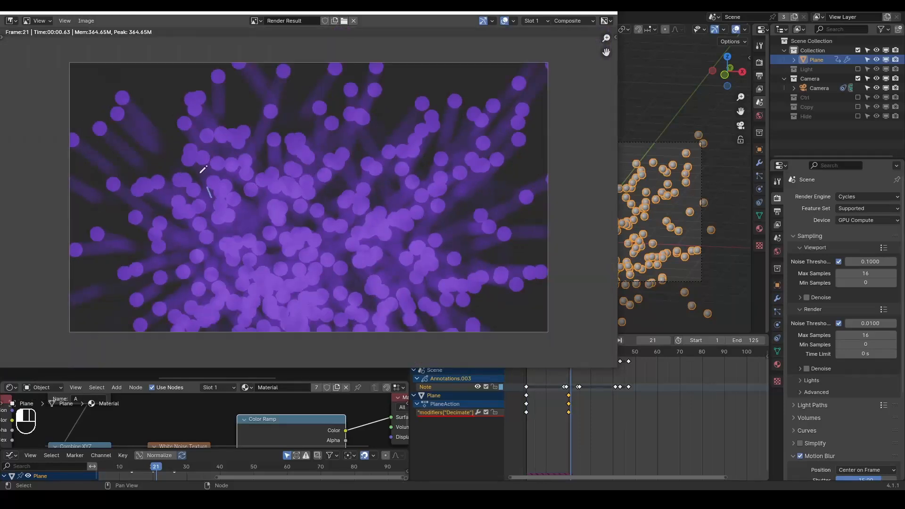
{"action": "mouse_move", "coordinate": [202, 171]}
{"action": "left_mouse_down"}
{"action": "mouse_move", "coordinate": [142, 118]}
{"action": "mouse_move", "coordinate": [175, 124]}
{"action": "left_mouse_up"}
{"action": "mouse_move", "coordinate": [335, 194]}
{"action": "left_mouse_down"}
{"action": "mouse_move", "coordinate": [384, 114]}
{"action": "mouse_move", "coordinate": [398, 140]}
{"action": "left_mouse_up"}
{"action": "mouse_move", "coordinate": [245, 261]}
{"action": "left_mouse_down"}
{"action": "mouse_move", "coordinate": [155, 240]}
{"action": "mouse_move", "coordinate": [176, 264]}
{"action": "left_mouse_up"}
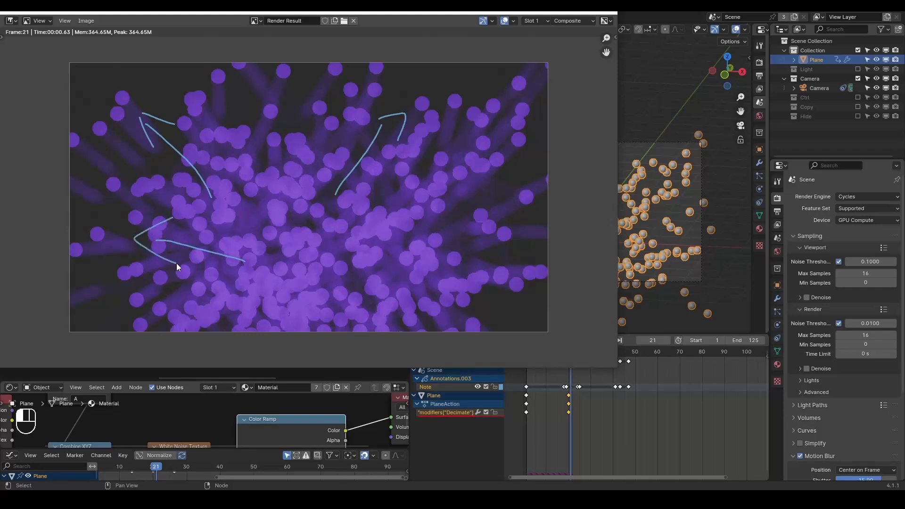
{"action": "mouse_move", "coordinate": [212, 188]}
{"action": "right_mouse_down"}
{"action": "mouse_move", "coordinate": [148, 144]}
{"action": "mouse_move", "coordinate": [163, 270]}
{"action": "mouse_move", "coordinate": [362, 177]}
{"action": "right_mouse_up"}
{"action": "key", "text": "Escape"}
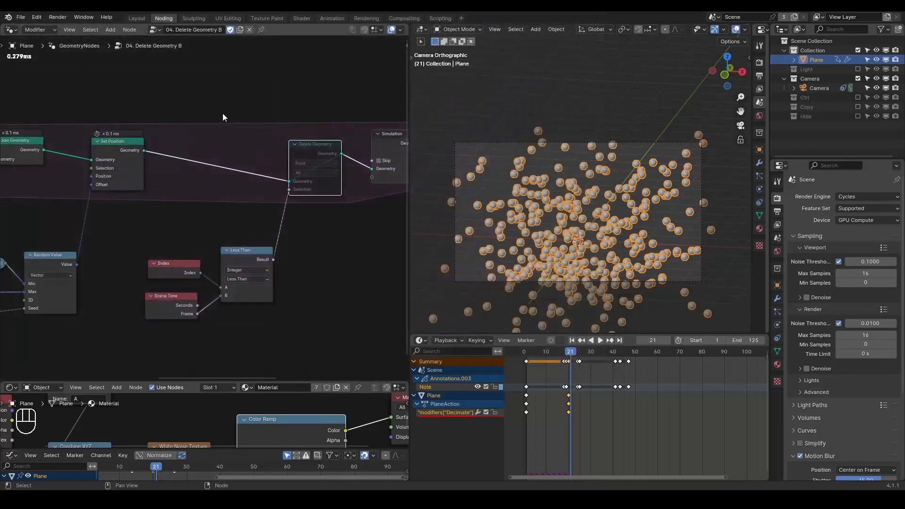
Step: Unmute the Delete Geometry node and replay the animation from the start, stopping at frame 23
{"action": "key", "text": "m"}
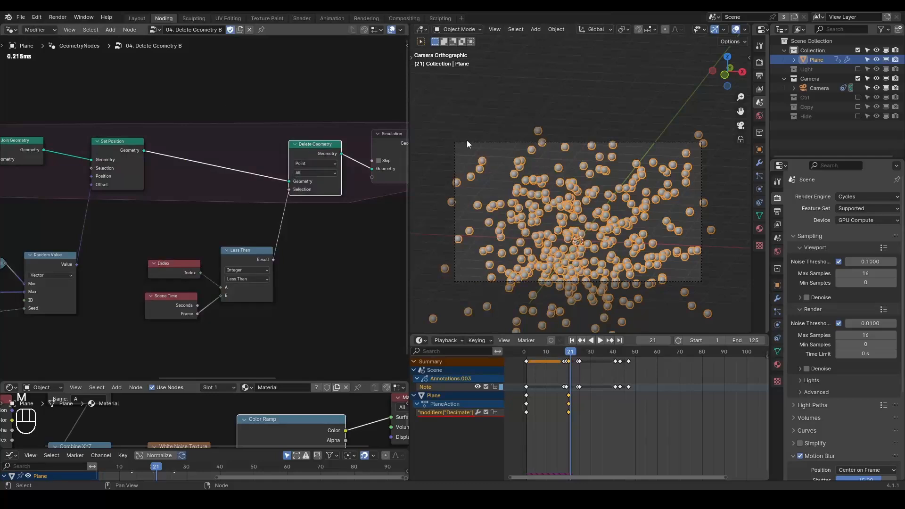
{"action": "key", "text": "shift+space"}
{"action": "key", "text": "space"}
{"action": "key", "text": "space"}
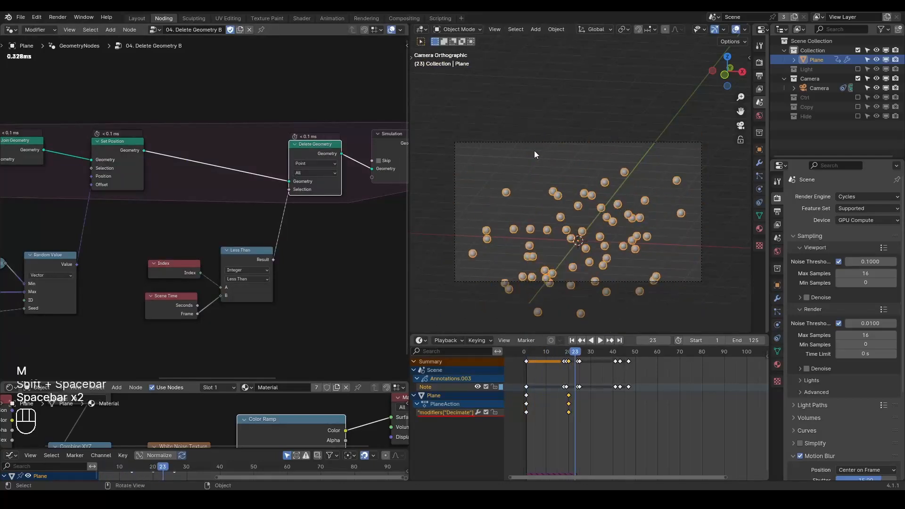
Step: Render frame 23, examine the motion blur around the particles up close, and close the render
{"action": "left_click", "coordinate": [57, 18]}
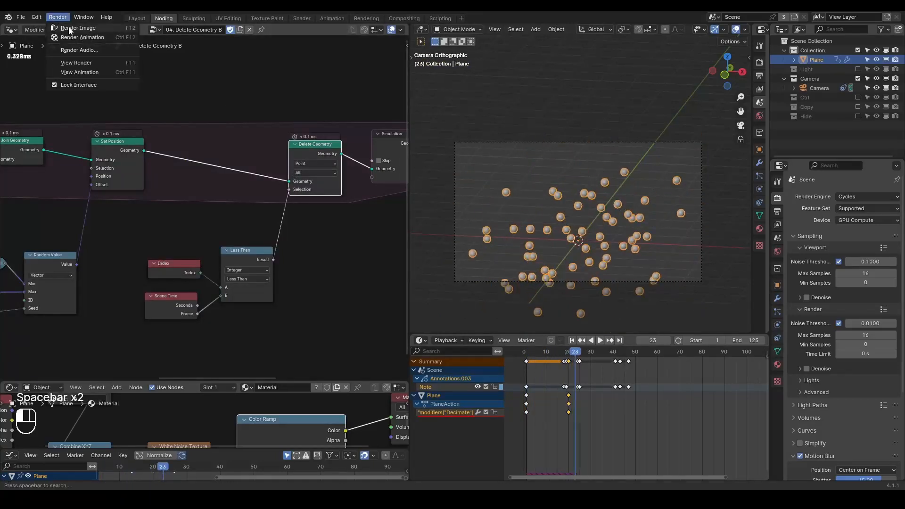
{"action": "left_click", "coordinate": [71, 26]}
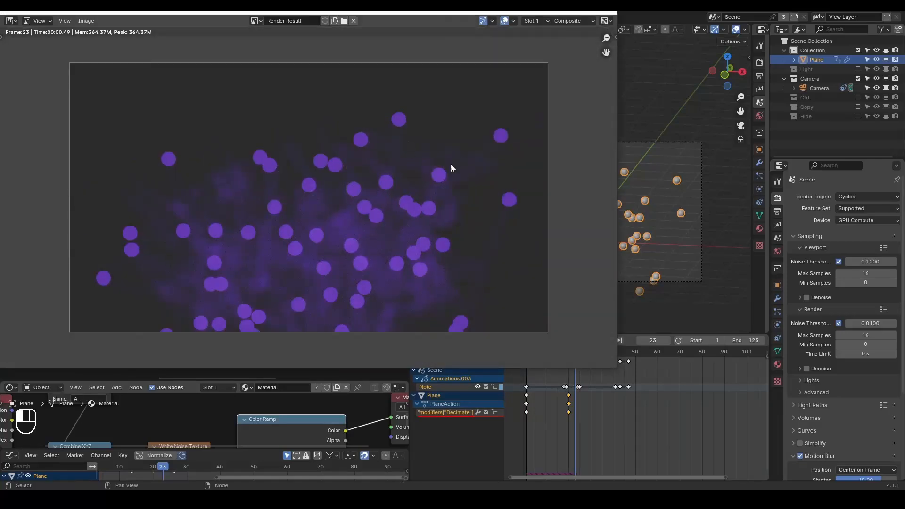
{"action": "scroll", "coordinate": [366, 214], "scroll_direction": "up", "scroll_amount": 1}
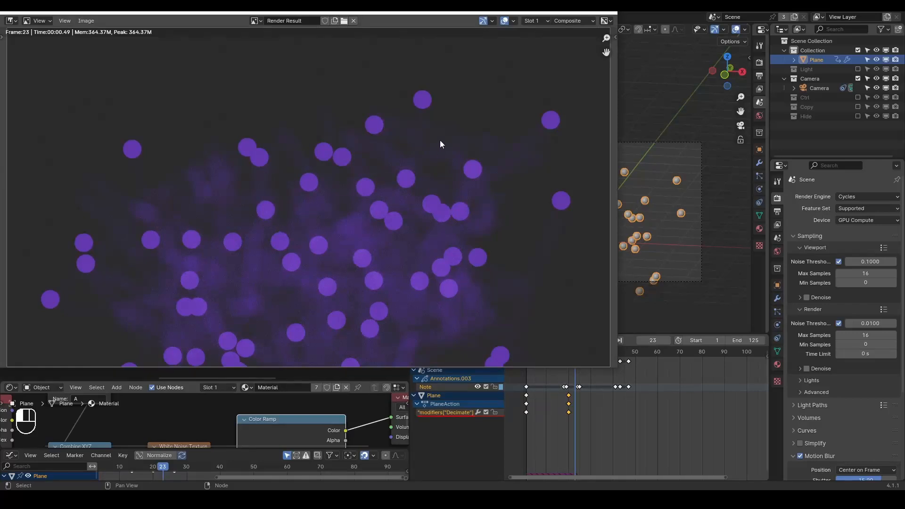
{"action": "left_click", "coordinate": [607, 13]}
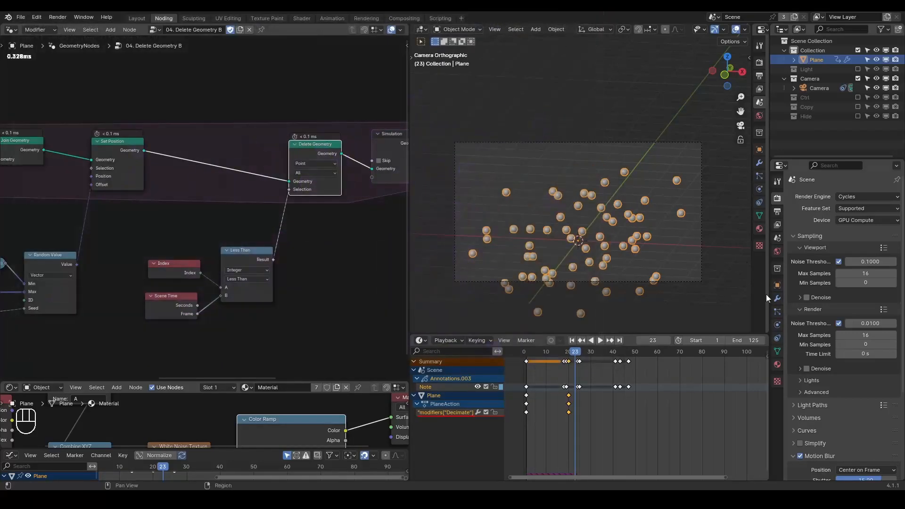
Step: Set the Motion Blur shutter to 5 in the render settings
{"action": "scroll", "coordinate": [820, 305], "scroll_direction": "down", "scroll_amount": 5}
{"action": "left_click", "coordinate": [843, 379]}
{"action": "type", "text": "5"}
{"action": "key", "text": "Return"}
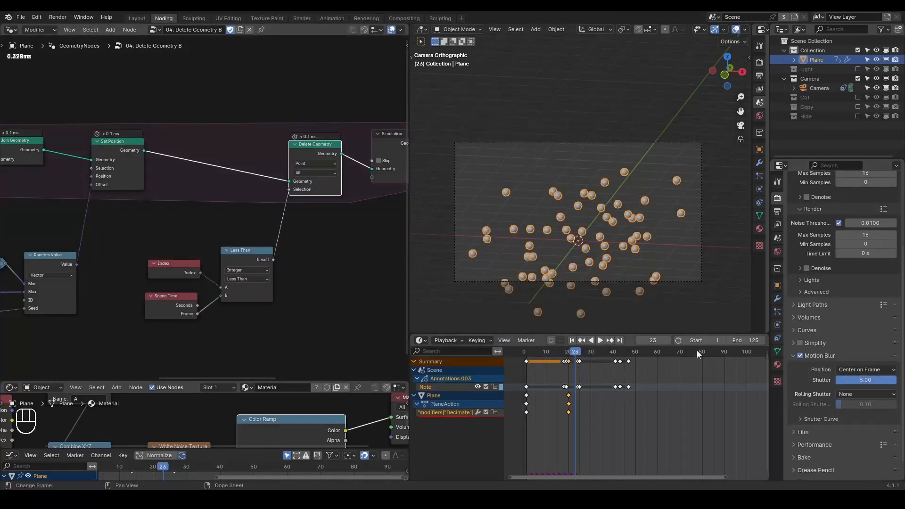
Step: Render frame 23 again, mark three blur trails with sketched arrows, and close the render
{"action": "left_click", "coordinate": [57, 18]}
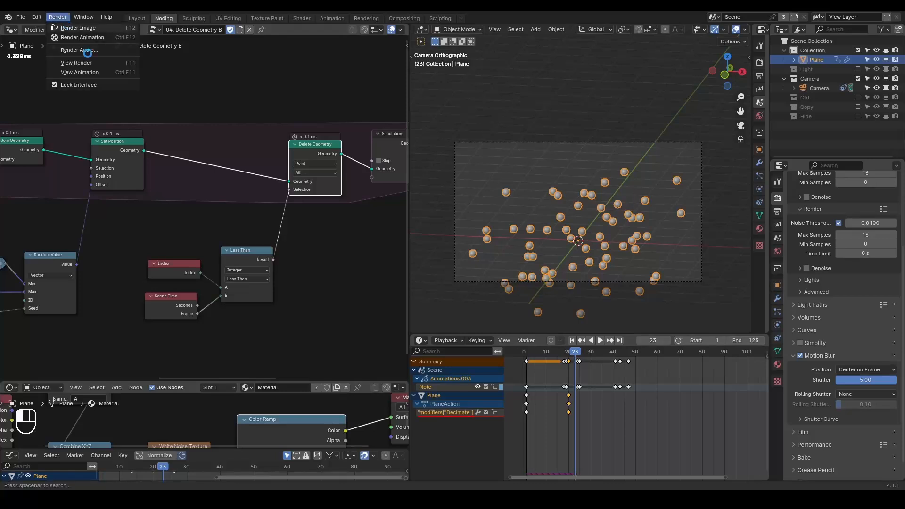
{"action": "left_click", "coordinate": [69, 30]}
{"action": "scroll", "coordinate": [292, 212], "scroll_direction": "down", "scroll_amount": 1}
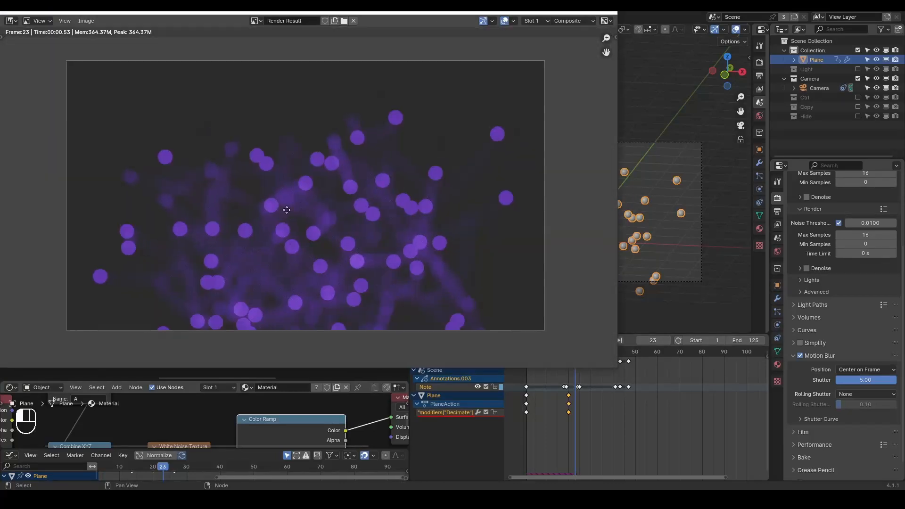
{"action": "middle_click_drag", "start_coordinate": [290, 212], "coordinate": [280, 195]}
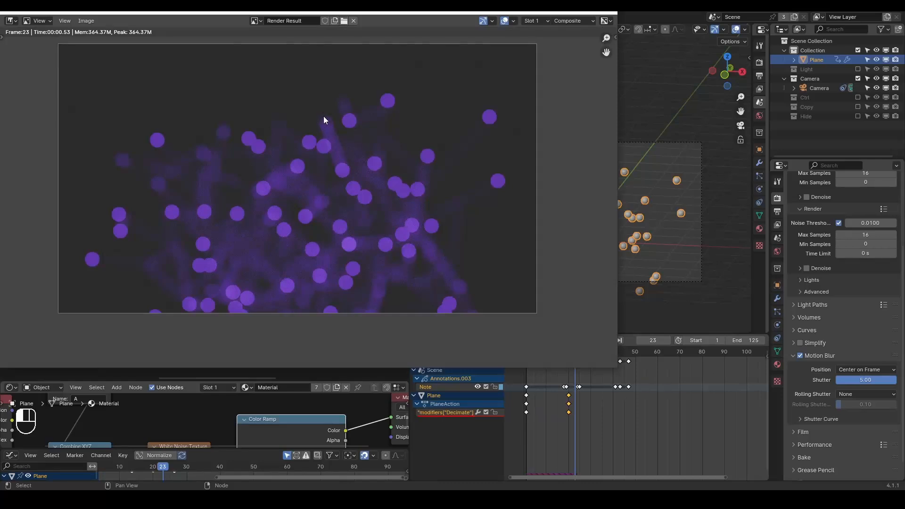
{"action": "mouse_move", "coordinate": [313, 106]}
{"action": "left_mouse_down"}
{"action": "mouse_move", "coordinate": [315, 137]}
{"action": "mouse_move", "coordinate": [337, 136]}
{"action": "left_mouse_up"}
{"action": "mouse_move", "coordinate": [171, 242]}
{"action": "left_mouse_down"}
{"action": "mouse_move", "coordinate": [184, 289]}
{"action": "mouse_move", "coordinate": [202, 263]}
{"action": "left_mouse_up"}
{"action": "mouse_move", "coordinate": [450, 267]}
{"action": "left_mouse_down"}
{"action": "mouse_move", "coordinate": [425, 255]}
{"action": "mouse_move", "coordinate": [450, 247]}
{"action": "left_mouse_up"}
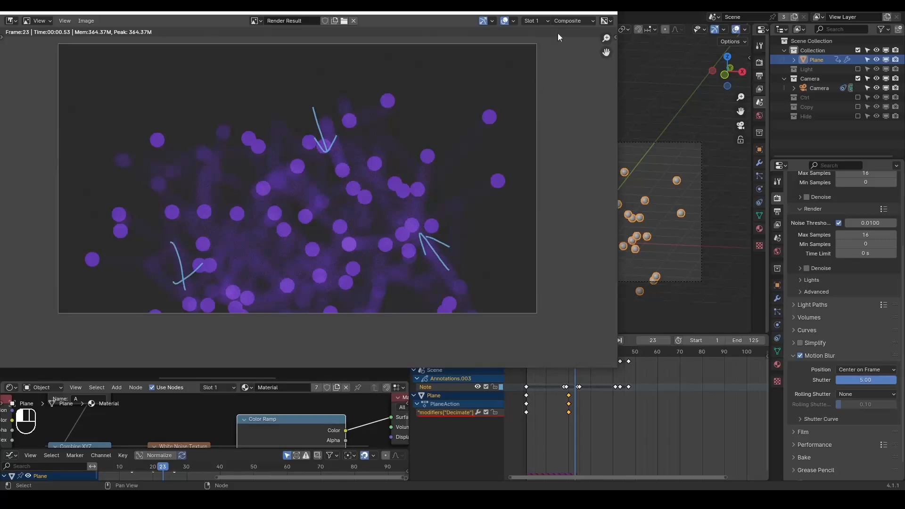
{"action": "key", "text": "Escape"}
Step: Replay the animation up to frame 15, render that frame to examine its motion blur, and close the render
{"action": "key", "text": "shift+space"}
{"action": "key", "text": "space"}
{"action": "key", "text": "space"}
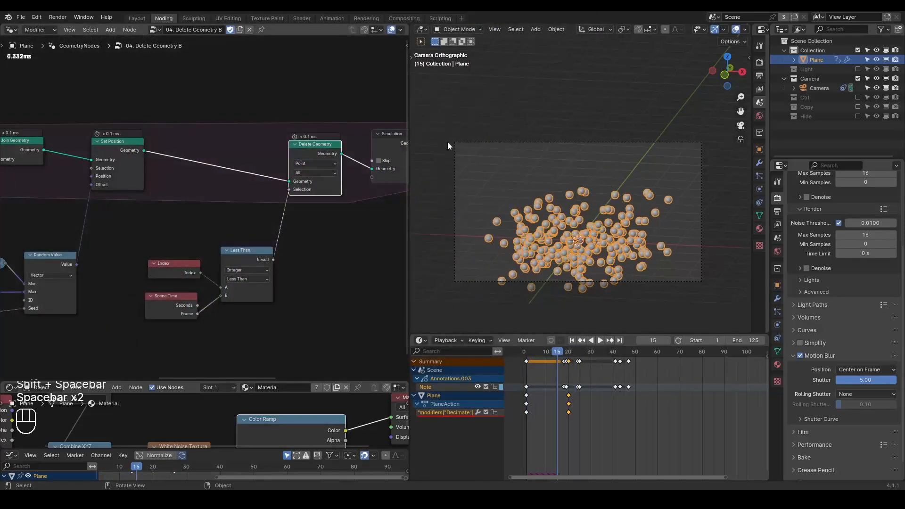
{"action": "left_click", "coordinate": [58, 17]}
{"action": "left_click", "coordinate": [71, 27]}
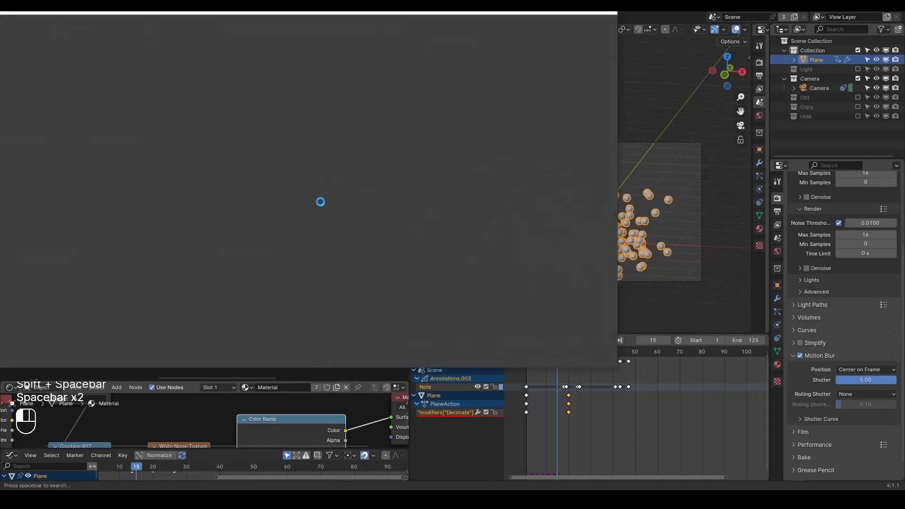
{"action": "scroll", "coordinate": [262, 204], "scroll_direction": "down", "scroll_amount": 2}
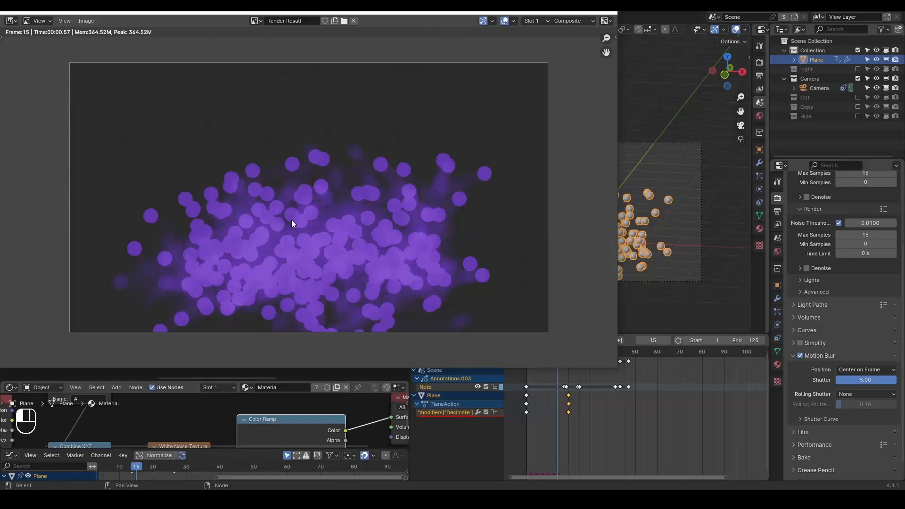
{"action": "left_click", "coordinate": [604, 13]}
Step: Insert a Set ID node between the Store Named Attribute and Join Geometry nodes, moving the neighbouring nodes to make room
{"action": "middle_click_drag", "start_coordinate": [291, 217], "coordinate": [217, 147]}
{"action": "left_click_drag", "start_coordinate": [254, 136], "coordinate": [256, 145]}
{"action": "middle_click_drag", "start_coordinate": [181, 213], "coordinate": [292, 196]}
{"action": "scroll", "coordinate": [292, 196], "scroll_direction": "down", "scroll_amount": 3}
{"action": "left_click_drag", "start_coordinate": [273, 146], "coordinate": [188, 265]}
{"action": "key", "text": "g"}
{"action": "left_click", "coordinate": [152, 248]}
{"action": "left_click", "coordinate": [258, 160]}
{"action": "left_click_drag", "start_coordinate": [316, 149], "coordinate": [252, 178]}
{"action": "middle_click_drag", "start_coordinate": [283, 202], "coordinate": [248, 193]}
{"action": "scroll", "coordinate": [216, 211], "scroll_direction": "up", "scroll_amount": 2}
{"action": "scroll", "coordinate": [251, 219], "scroll_direction": "up", "scroll_amount": 2}
{"action": "left_click_drag", "start_coordinate": [250, 187], "coordinate": [271, 184]}
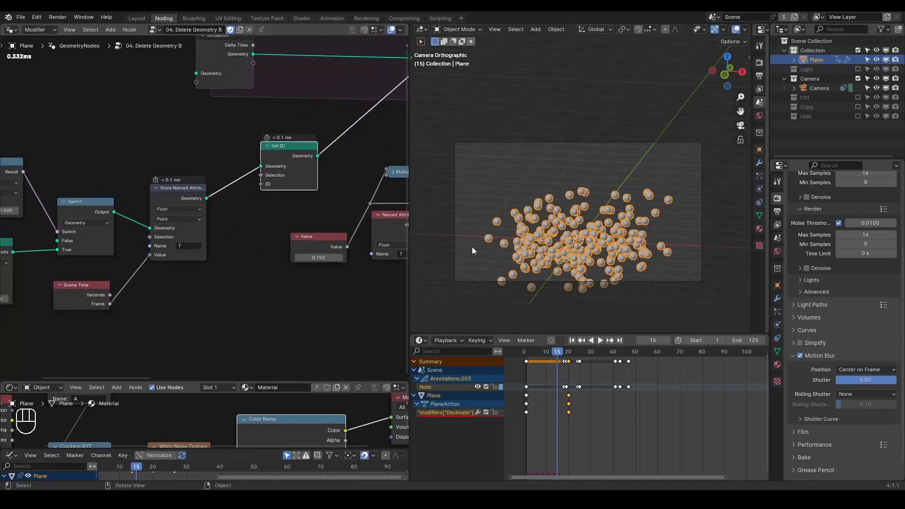
Step: Handwrite the sequence 0, 1, 2, 3 twice beside the Set ID node as annotations, and erase them
{"action": "key", "text": "d"}
{"action": "mouse_move", "coordinate": [73, 103]}
{"action": "left_mouse_down"}
{"action": "mouse_move", "coordinate": [74, 129]}
{"action": "mouse_move", "coordinate": [74, 96]}
{"action": "left_mouse_up"}
{"action": "left_click_drag", "start_coordinate": [115, 126], "coordinate": [112, 138]}
{"action": "mouse_move", "coordinate": [146, 98]}
{"action": "left_mouse_down"}
{"action": "mouse_move", "coordinate": [146, 126]}
{"action": "mouse_move", "coordinate": [161, 138]}
{"action": "left_mouse_up"}
{"action": "mouse_move", "coordinate": [175, 101]}
{"action": "left_mouse_down"}
{"action": "mouse_move", "coordinate": [183, 122]}
{"action": "mouse_move", "coordinate": [226, 133]}
{"action": "left_mouse_up"}
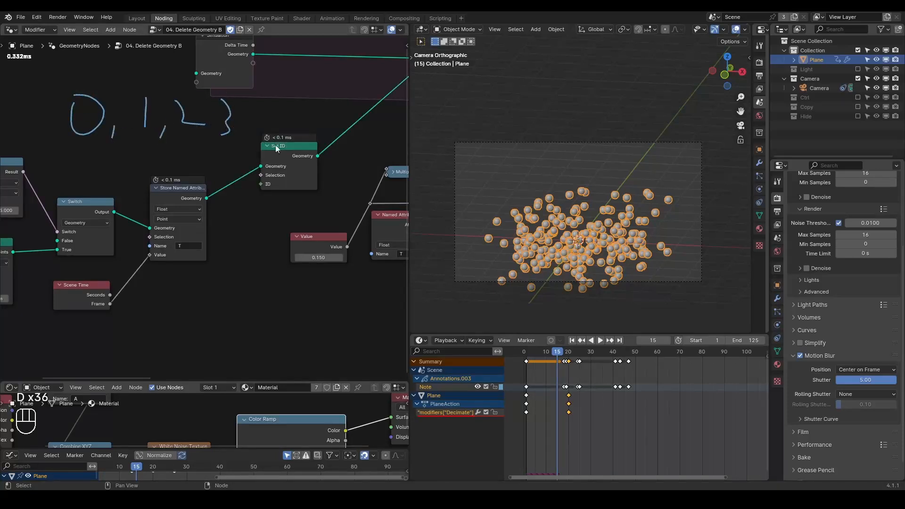
{"action": "mouse_move", "coordinate": [74, 159]}
{"action": "left_mouse_down"}
{"action": "mouse_move", "coordinate": [111, 161]}
{"action": "mouse_move", "coordinate": [114, 191]}
{"action": "left_mouse_up"}
{"action": "left_click_drag", "start_coordinate": [155, 148], "coordinate": [154, 170]}
{"action": "mouse_move", "coordinate": [171, 165]}
{"action": "left_mouse_down"}
{"action": "mouse_move", "coordinate": [168, 173]}
{"action": "mouse_move", "coordinate": [224, 159]}
{"action": "mouse_move", "coordinate": [210, 171]}
{"action": "left_mouse_up"}
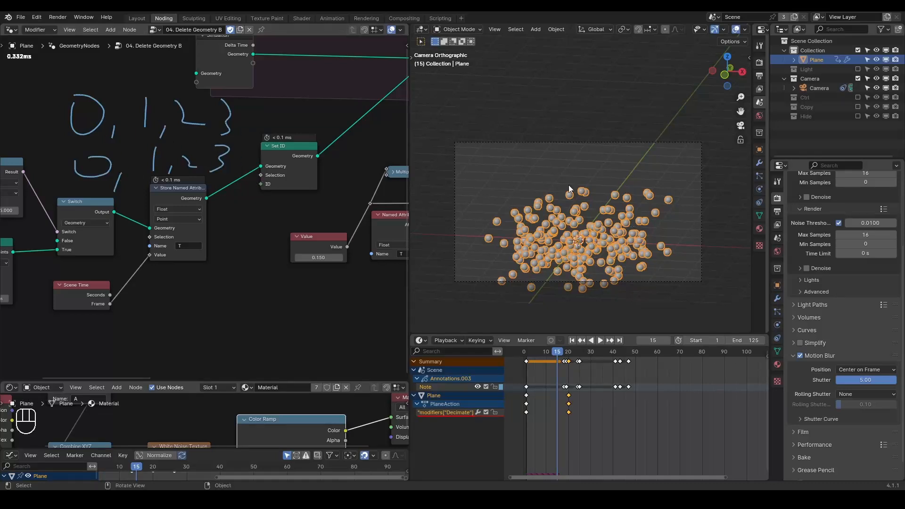
{"action": "mouse_move", "coordinate": [323, 184]}
{"action": "middle_mouse_down"}
{"action": "mouse_move", "coordinate": [141, 221]}
{"action": "mouse_move", "coordinate": [156, 200]}
{"action": "mouse_move", "coordinate": [147, 197]}
{"action": "mouse_move", "coordinate": [334, 195]}
{"action": "middle_mouse_up"}
{"action": "scroll", "coordinate": [159, 219], "scroll_direction": "down", "scroll_amount": 6}
{"action": "scroll", "coordinate": [160, 169], "scroll_direction": "up", "scroll_amount": 3}
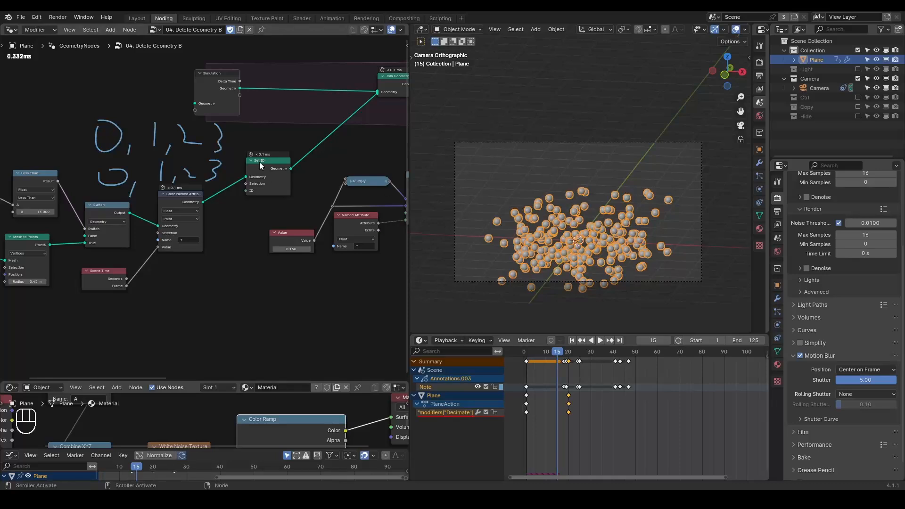
{"action": "key", "text": "d"}
{"action": "mouse_move", "coordinate": [241, 128]}
{"action": "right_mouse_down"}
{"action": "mouse_move", "coordinate": [7, 151]}
{"action": "mouse_move", "coordinate": [292, 166]}
{"action": "mouse_move", "coordinate": [115, 168]}
{"action": "right_mouse_up"}
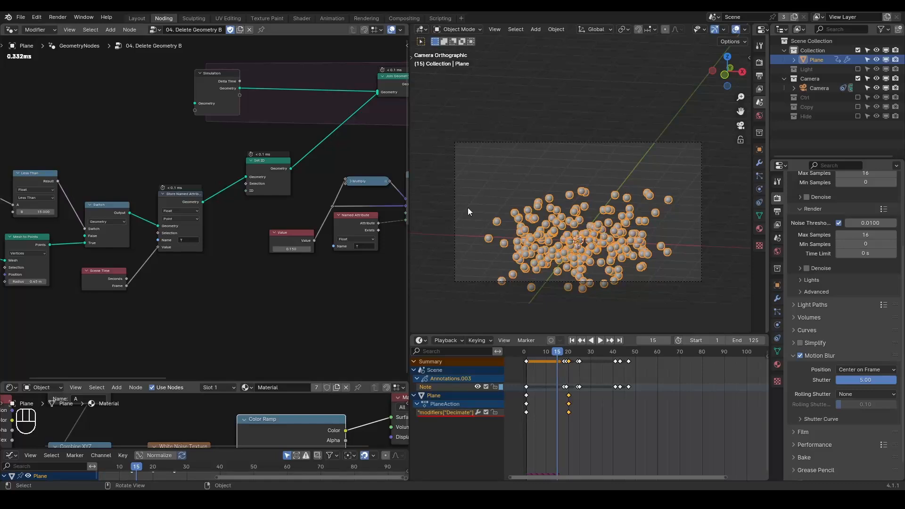
Step: Try to drive the Set ID node's ID input with an Index node
{"action": "scroll", "coordinate": [238, 208], "scroll_direction": "up", "scroll_amount": 5}
{"action": "left_click_drag", "start_coordinate": [266, 182], "coordinate": [262, 247]}
{"action": "type", "text": "index"}
{"action": "key", "text": "Return"}
{"action": "left_click", "coordinate": [212, 309]}
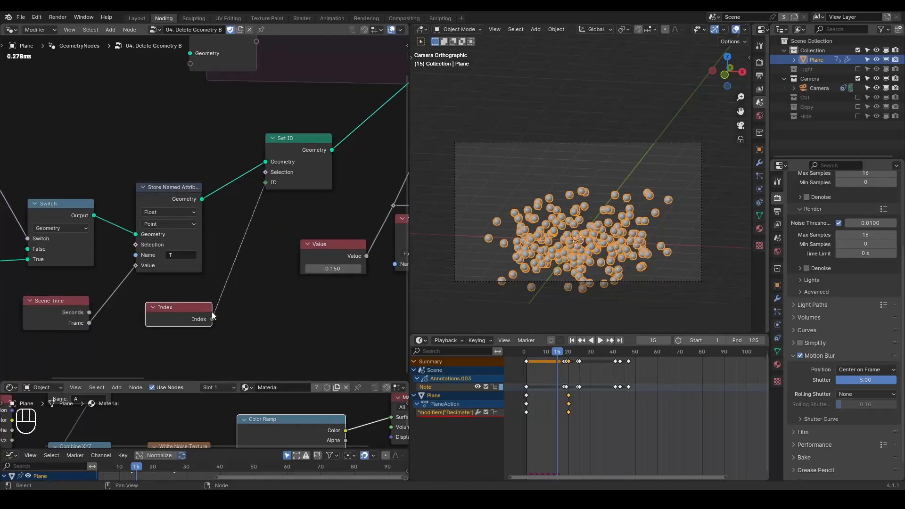
{"action": "key", "text": "x"}
Step: Return to frame 1 and move the nodes feeding Set ID farther away from it to free up space
{"action": "scroll", "coordinate": [199, 313], "scroll_direction": "down", "scroll_amount": 2}
{"action": "scroll", "coordinate": [199, 312], "scroll_direction": "down", "scroll_amount": 4}
{"action": "middle_click_drag", "start_coordinate": [199, 312], "coordinate": [238, 302]}
{"action": "key", "text": "shift+space"}
{"action": "key", "text": "ctrl+shift+alt+q"}
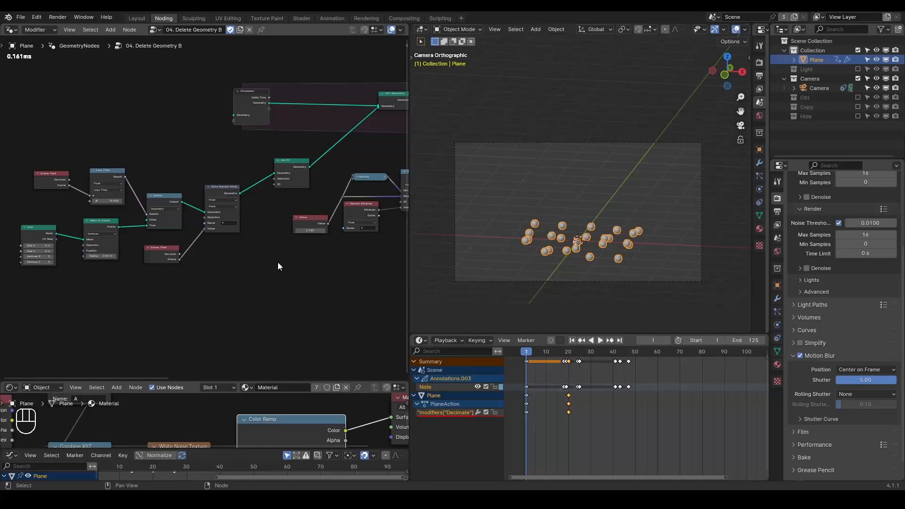
{"action": "left_click_drag", "start_coordinate": [227, 144], "coordinate": [35, 286]}
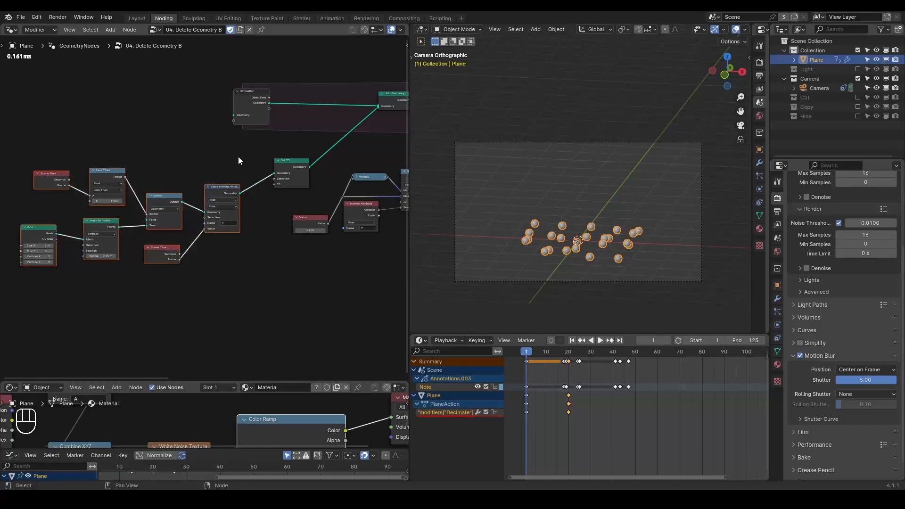
{"action": "key", "text": "g"}
{"action": "left_click", "coordinate": [176, 158]}
{"action": "scroll", "coordinate": [164, 209], "scroll_direction": "up", "scroll_amount": 3}
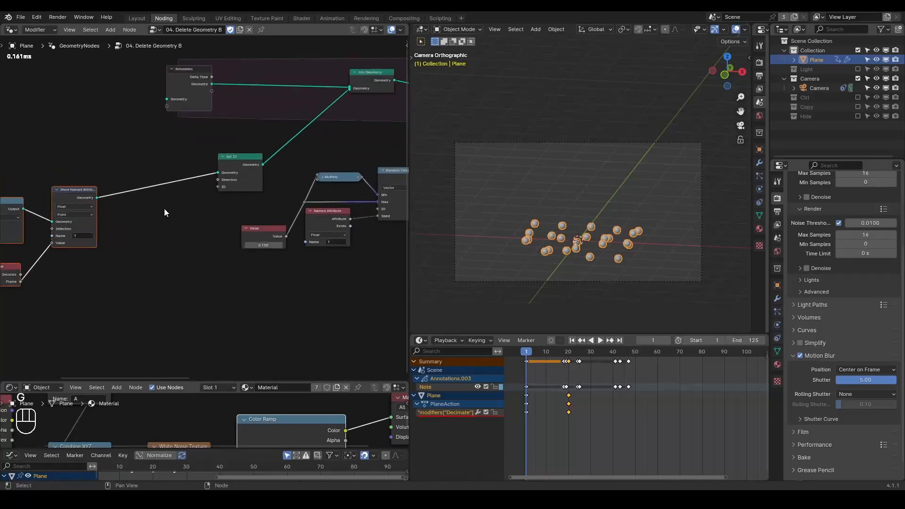
{"action": "middle_click_drag", "start_coordinate": [164, 208], "coordinate": [195, 196]}
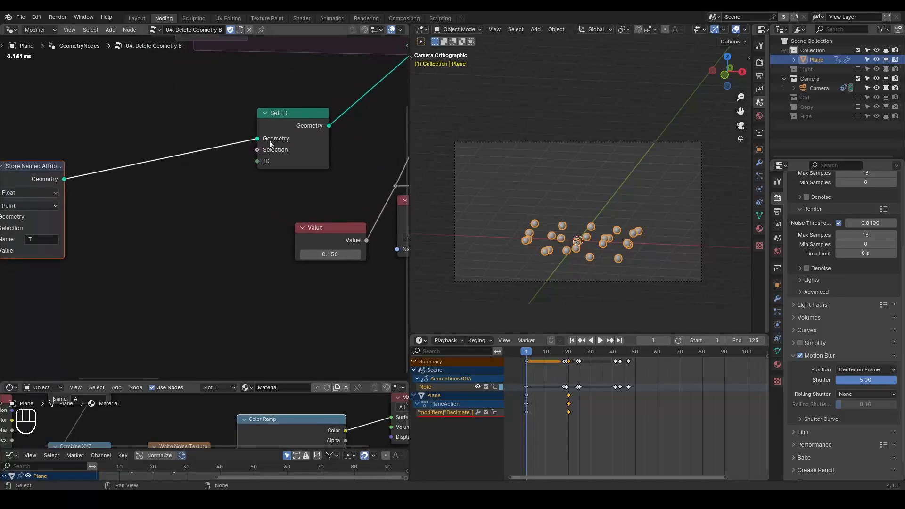
{"action": "left_click", "coordinate": [185, 188]}
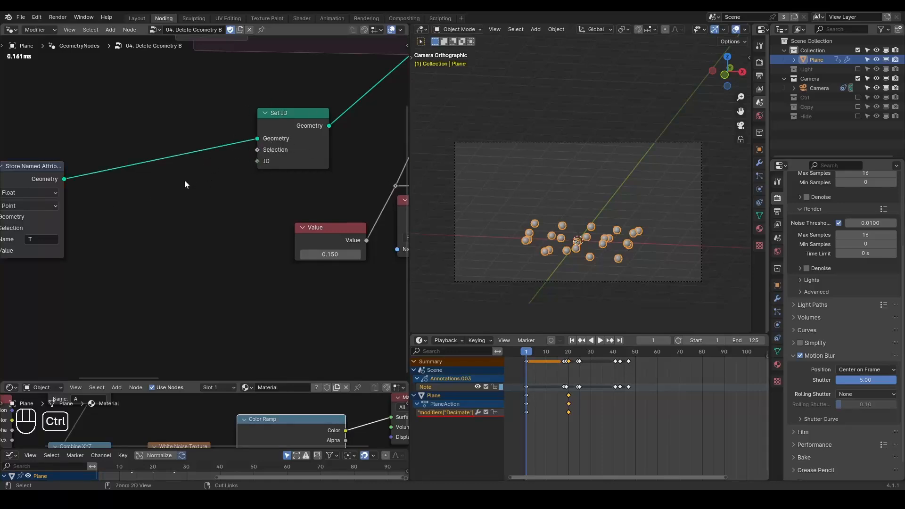
Step: Add an ID input node between the Store Named Attribute and Set ID nodes, leaving it unconnected
{"action": "key", "text": "ctrl+a"}
{"action": "type", "text": "id"}
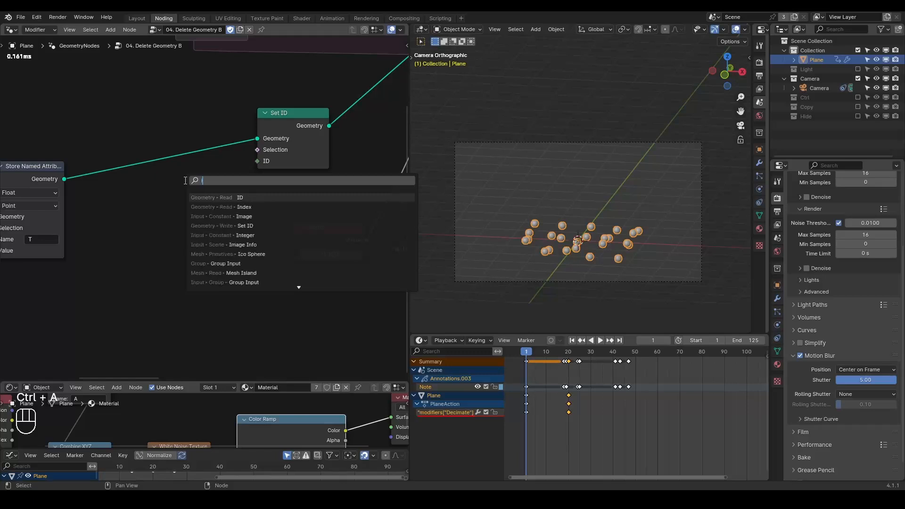
{"action": "key", "text": "Return"}
{"action": "left_click", "coordinate": [110, 202]}
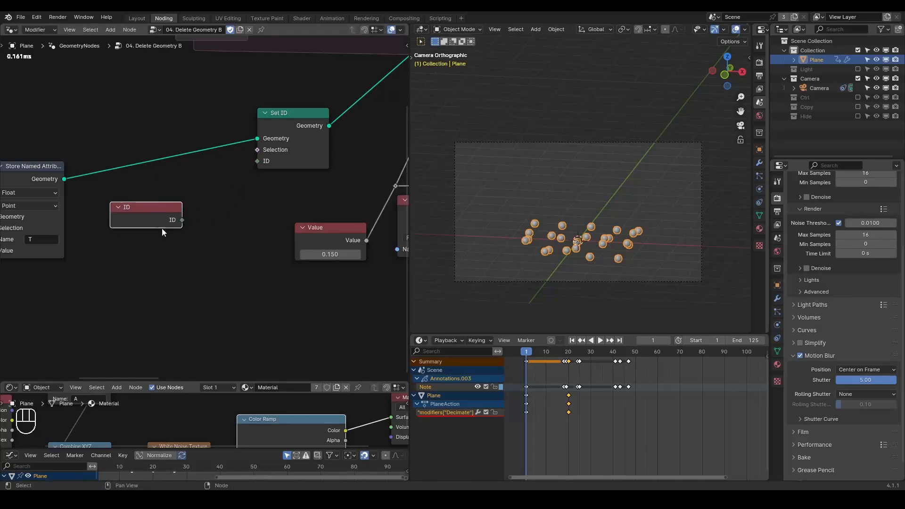
Step: Shrink the material node editor and split off a Spreadsheet editor beneath the geometry nodes
{"action": "left_click_drag", "start_coordinate": [138, 380], "coordinate": [126, 439]}
{"action": "left_click_drag", "start_coordinate": [3, 432], "coordinate": [3, 353]}
{"action": "left_click", "coordinate": [8, 361]}
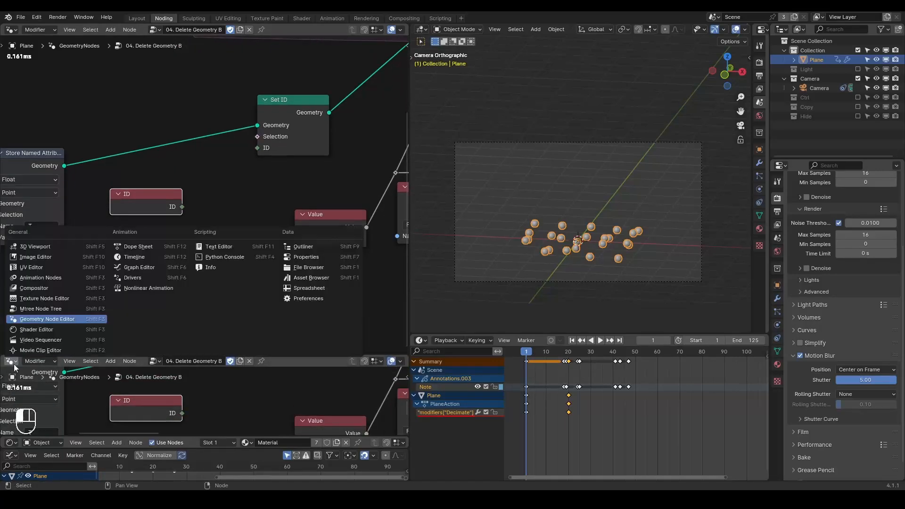
{"action": "left_click", "coordinate": [11, 361]}
{"action": "left_click", "coordinate": [301, 293]}
Step: Add a Random Value node just below the ID node, leaving it unconnected
{"action": "middle_click_drag", "start_coordinate": [163, 235], "coordinate": [164, 225]}
{"action": "key", "text": "ctrl+a"}
{"action": "type", "text": "random"}
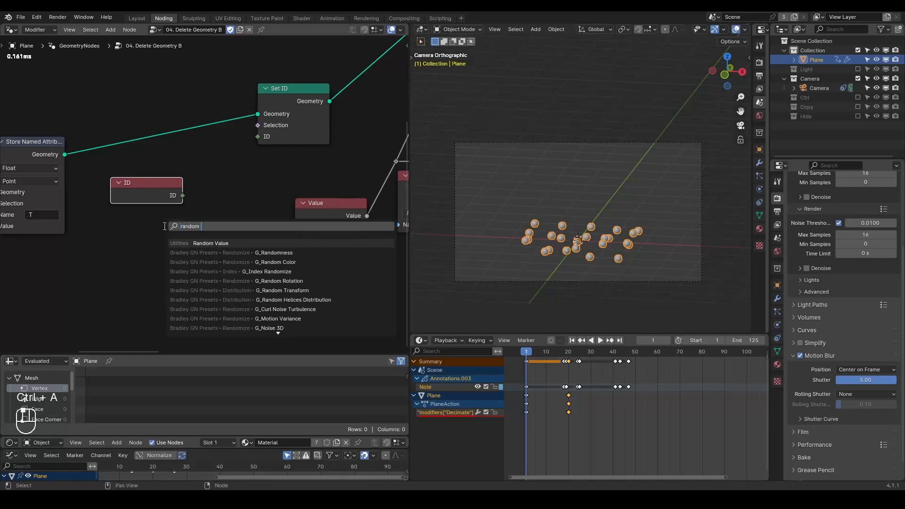
{"action": "key", "text": "Return"}
{"action": "left_click", "coordinate": [156, 218]}
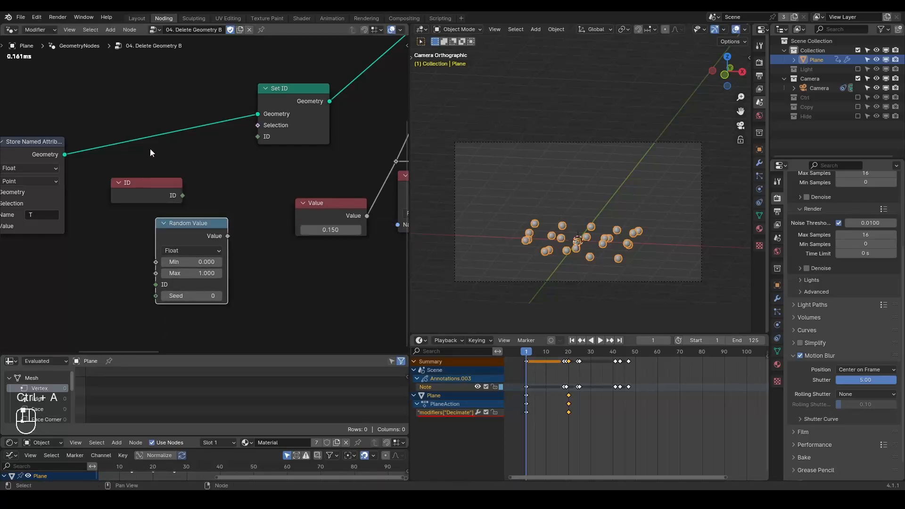
Step: Attach a Viewer to the Store Named Attribute geometry and preview the Random Value output, followed by the ID output
{"action": "left_click", "coordinate": [163, 135], "text": "ctrl+shift"}
{"action": "left_click", "coordinate": [200, 224], "text": "ctrl+shift"}
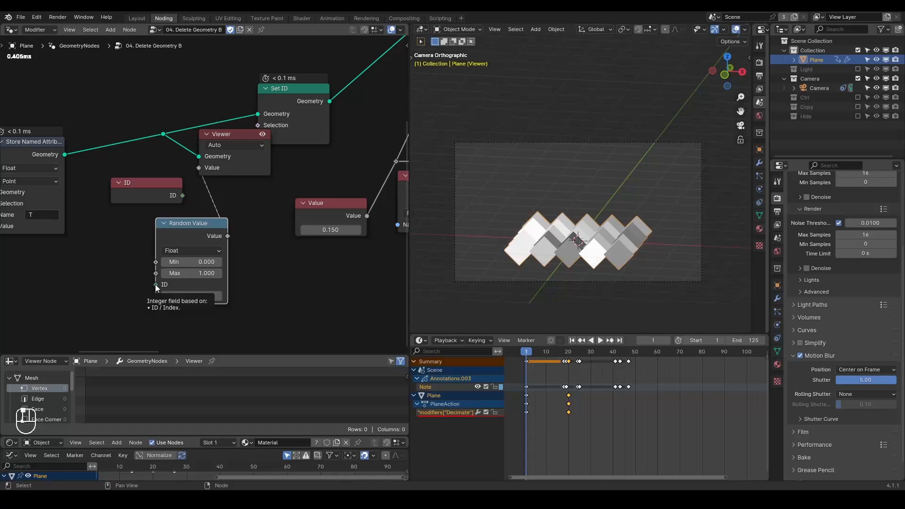
{"action": "left_click", "coordinate": [157, 193], "text": "ctrl+shift"}
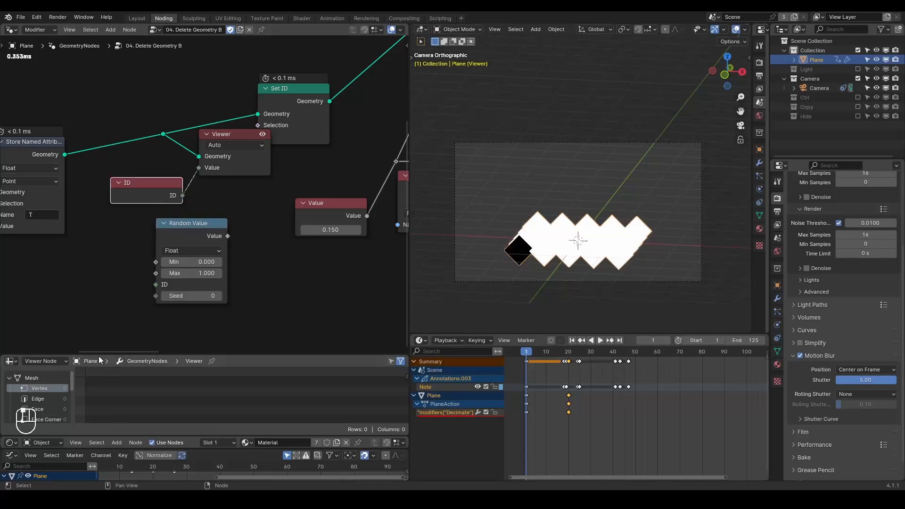
Step: Enlarge the spreadsheet to examine the point cloud's previewed ID values, and shrink it back
{"action": "left_click_drag", "start_coordinate": [98, 355], "coordinate": [98, 243]}
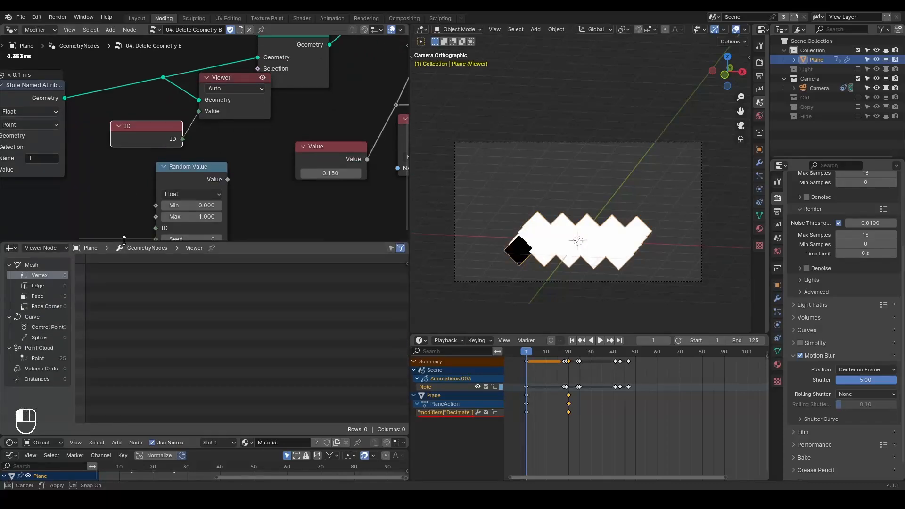
{"action": "left_click", "coordinate": [47, 356]}
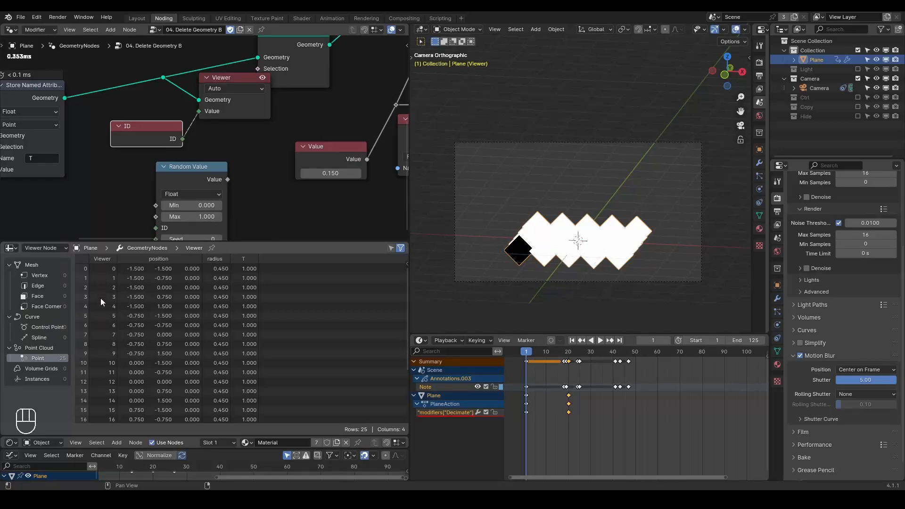
{"action": "left_click_drag", "start_coordinate": [141, 241], "coordinate": [142, 383]}
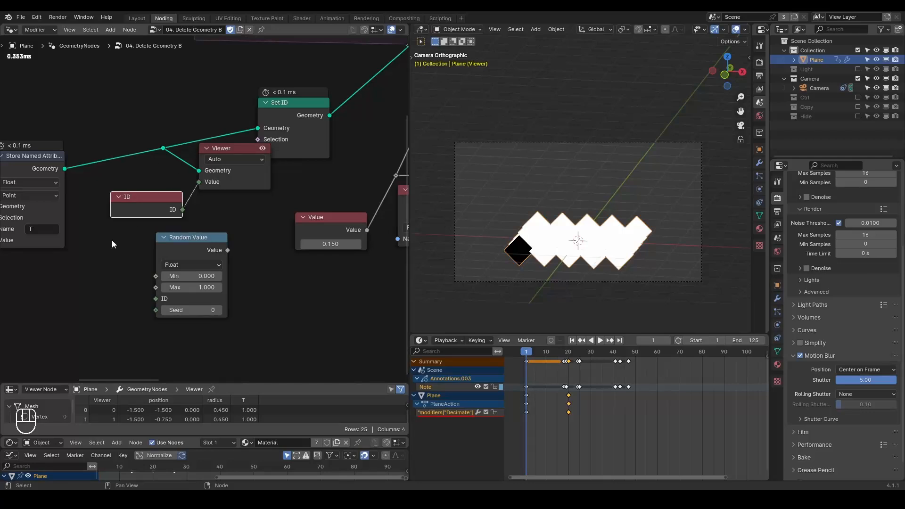
Step: Add an Index node beside the Random Value node and move the Viewer below Set ID
{"action": "key", "text": "ctrl+a"}
{"action": "type", "text": "index"}
{"action": "key", "text": "Return"}
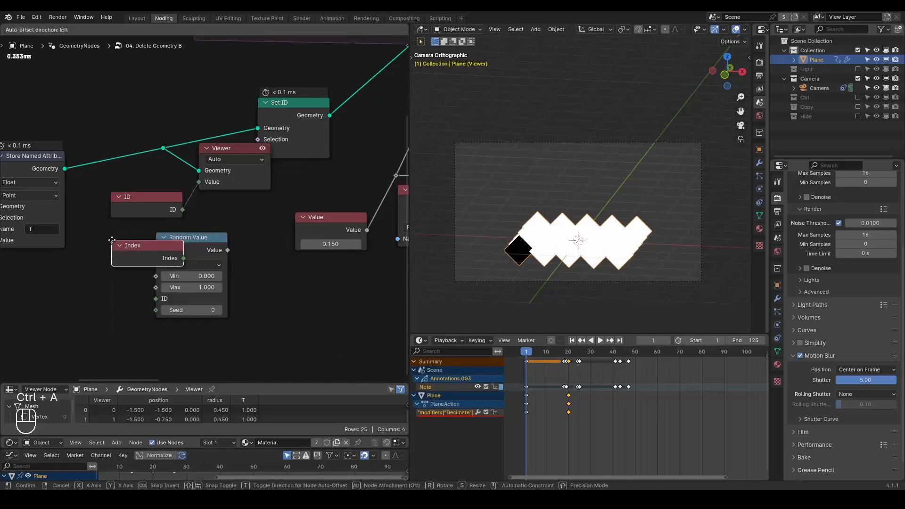
{"action": "left_click", "coordinate": [33, 268]}
{"action": "left_click_drag", "start_coordinate": [237, 149], "coordinate": [291, 179]}
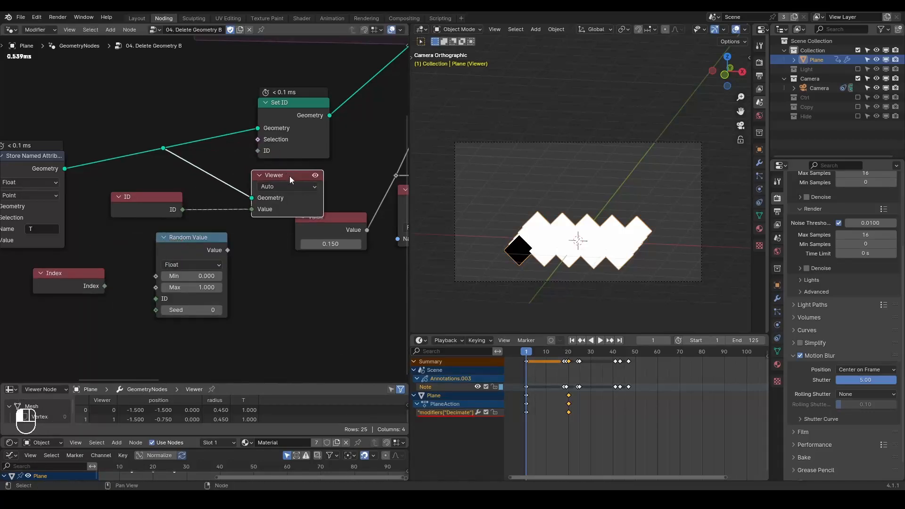
Step: Delete the ID and Index nodes
{"action": "left_click", "coordinate": [152, 204]}
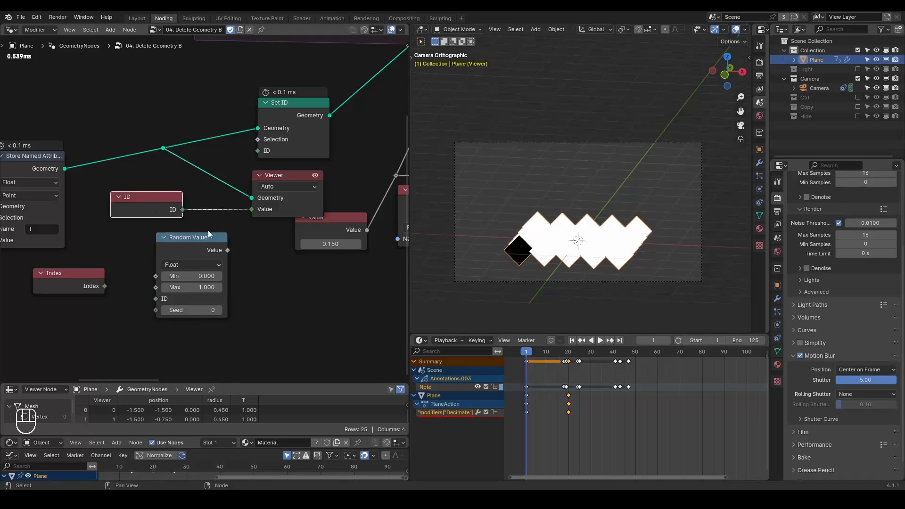
{"action": "key", "text": "x"}
{"action": "left_click", "coordinate": [80, 284]}
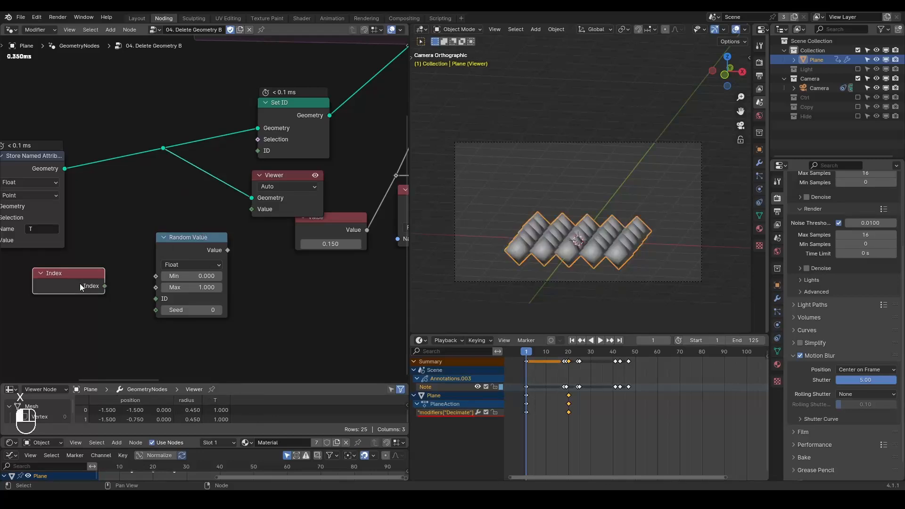
{"action": "key", "text": "x"}
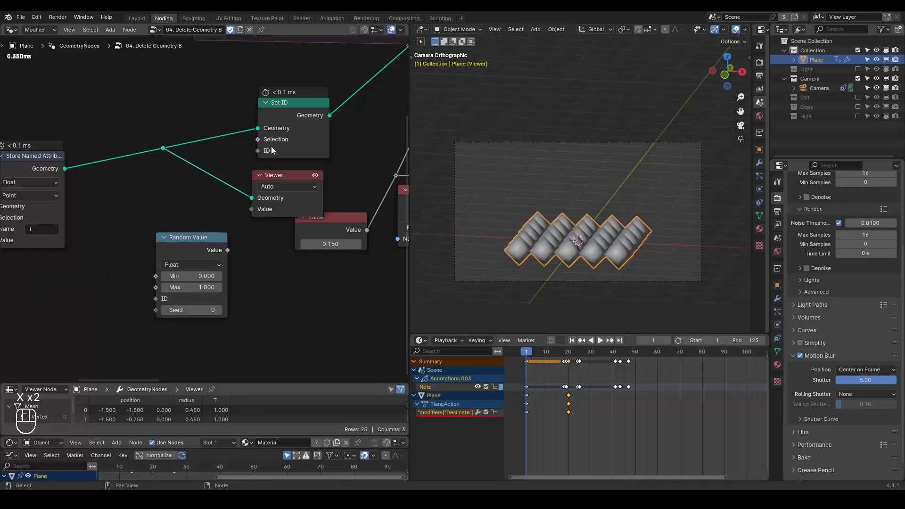
Step: Shift the reroute closer to Set ID and insert a Distribute Points on Faces node after Store Named Attribute
{"action": "middle_click_drag", "start_coordinate": [206, 186], "coordinate": [211, 210]}
{"action": "left_click_drag", "start_coordinate": [203, 146], "coordinate": [139, 196]}
{"action": "key", "text": "g"}
{"action": "left_click", "coordinate": [198, 189]}
{"action": "middle_click_drag", "start_coordinate": [177, 197], "coordinate": [199, 179]}
{"action": "key", "text": "ctrl+a"}
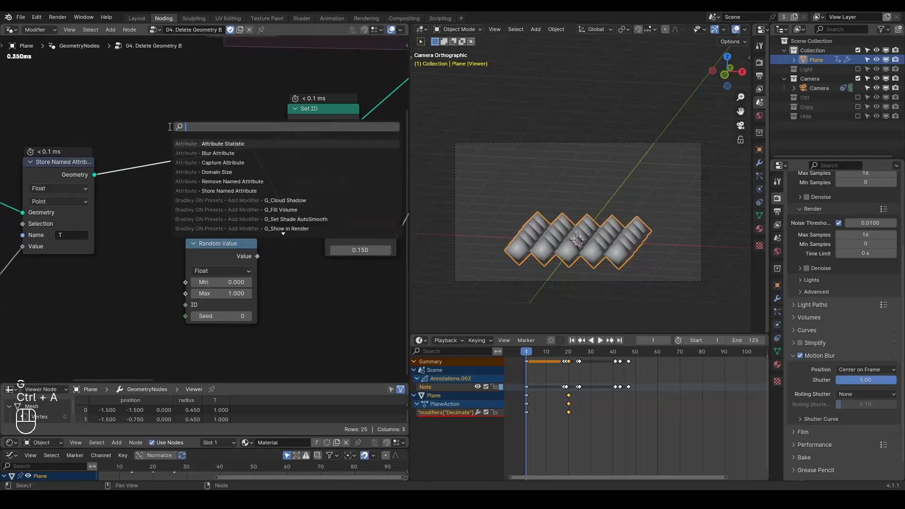
{"action": "type", "text": "point dis"}
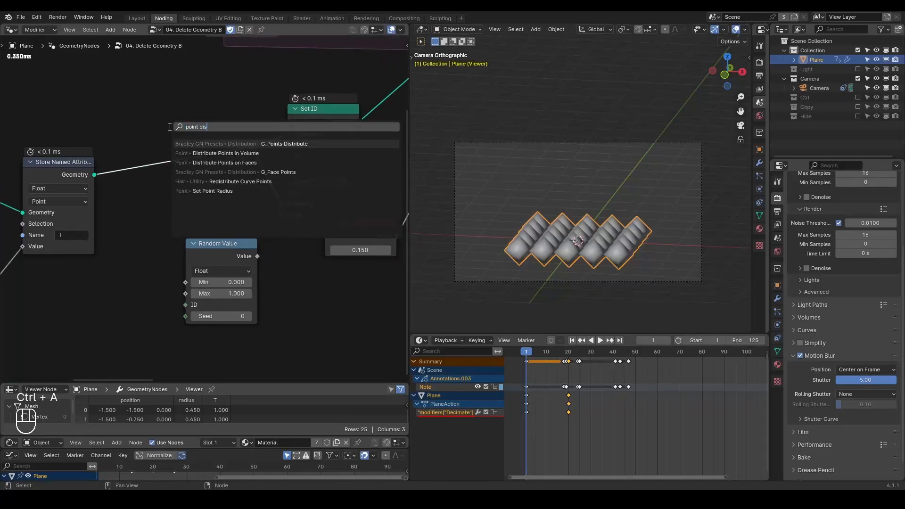
{"action": "key", "text": "Down"}
{"action": "key", "text": "Down"}
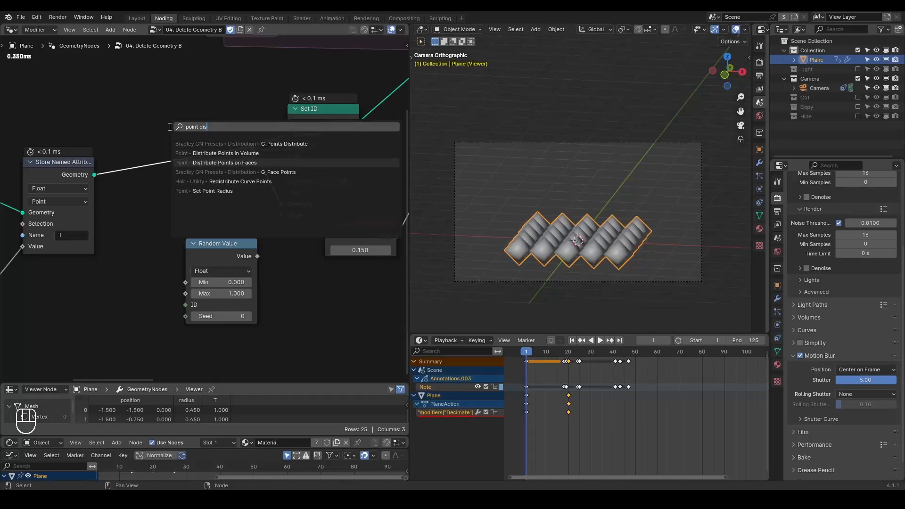
{"action": "key", "text": "Return"}
{"action": "left_click", "coordinate": [125, 135]}
Step: Mute the Mesh to Points node so that mesh faces reach the Distribute Points on Faces node
{"action": "middle_click_drag", "start_coordinate": [125, 135], "coordinate": [195, 120]}
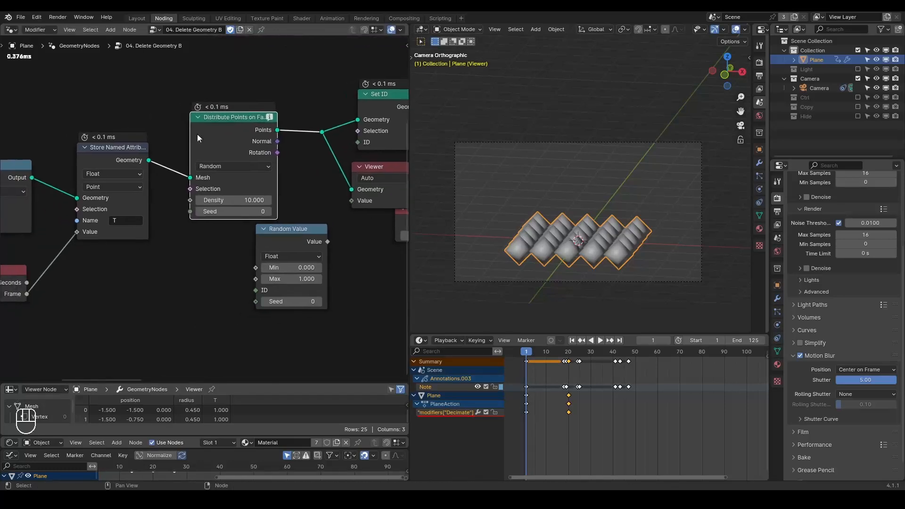
{"action": "middle_click_drag", "start_coordinate": [125, 182], "coordinate": [227, 167]}
{"action": "scroll", "coordinate": [227, 168], "scroll_direction": "down", "scroll_amount": 3}
{"action": "left_click", "coordinate": [128, 172]}
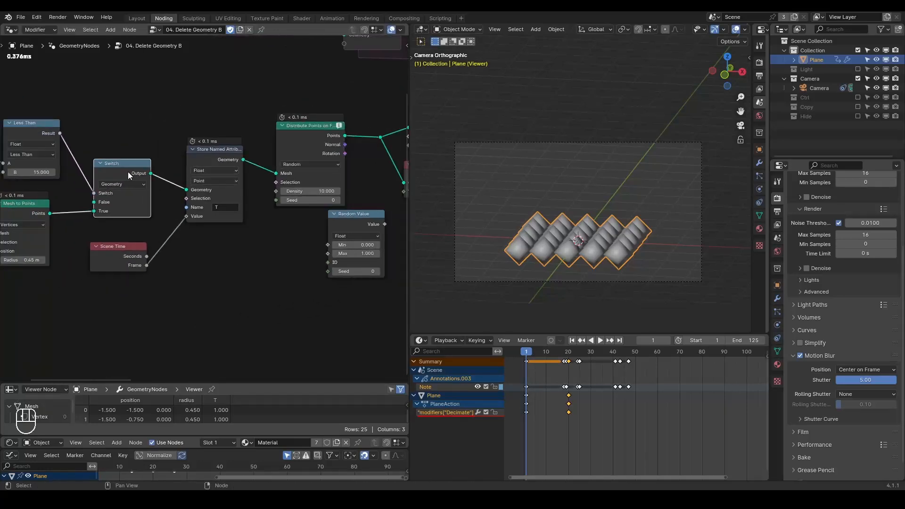
{"action": "middle_click_drag", "start_coordinate": [128, 172], "coordinate": [168, 167]}
{"action": "middle_click_drag", "start_coordinate": [88, 199], "coordinate": [391, 191]}
{"action": "left_click", "coordinate": [98, 193]}
{"action": "key", "text": "m"}
Step: Enlarge the spreadsheet to examine the id column of the distributed points, and shrink it back
{"action": "scroll", "coordinate": [168, 141], "scroll_direction": "up", "scroll_amount": 1}
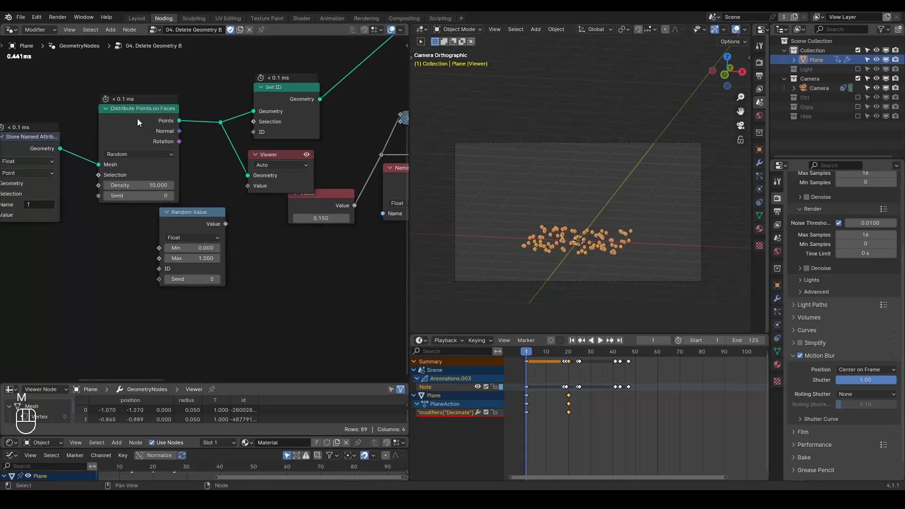
{"action": "left_click_drag", "start_coordinate": [127, 384], "coordinate": [129, 211]}
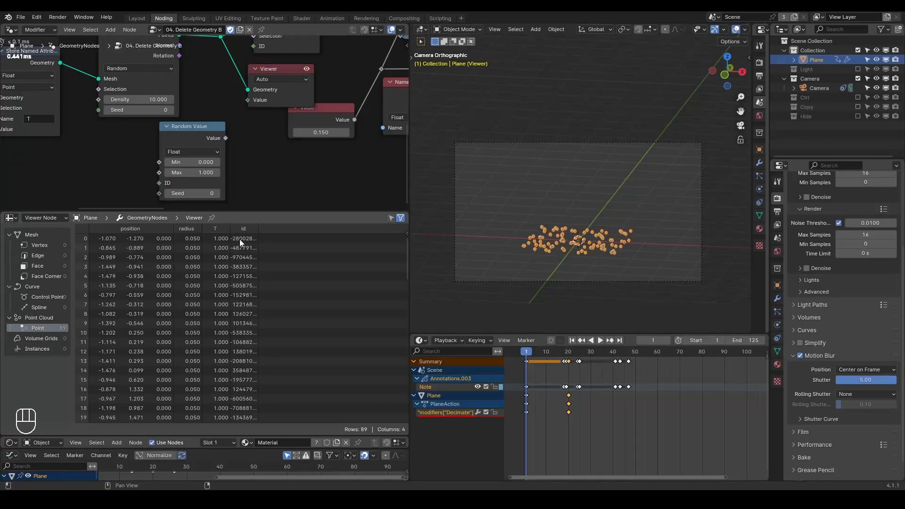
{"action": "left_click_drag", "start_coordinate": [251, 212], "coordinate": [253, 377]}
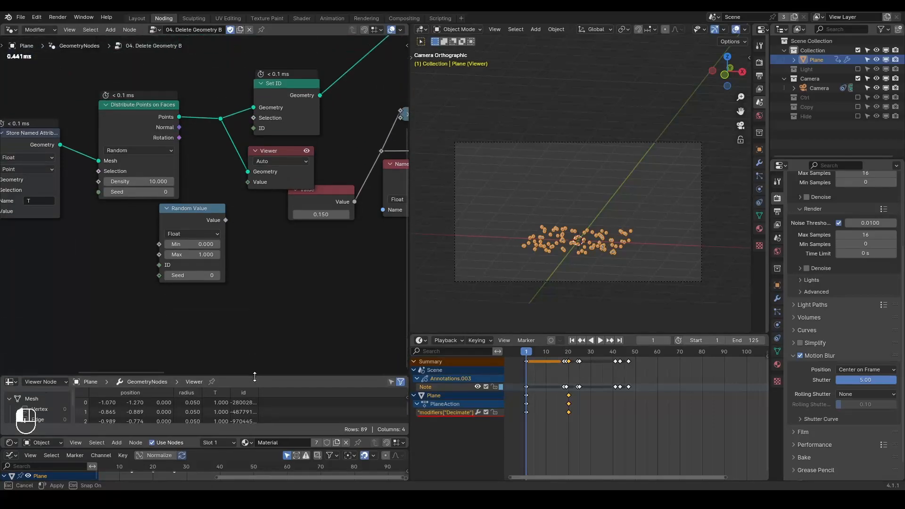
Step: Set the Distribute Points on Faces density to 3.500 and mute the Set ID node
{"action": "left_click", "coordinate": [265, 153]}
{"action": "middle_click_drag", "start_coordinate": [264, 153], "coordinate": [280, 196]}
{"action": "left_click_drag", "start_coordinate": [181, 226], "coordinate": [156, 226]}
{"action": "left_click", "coordinate": [317, 125]}
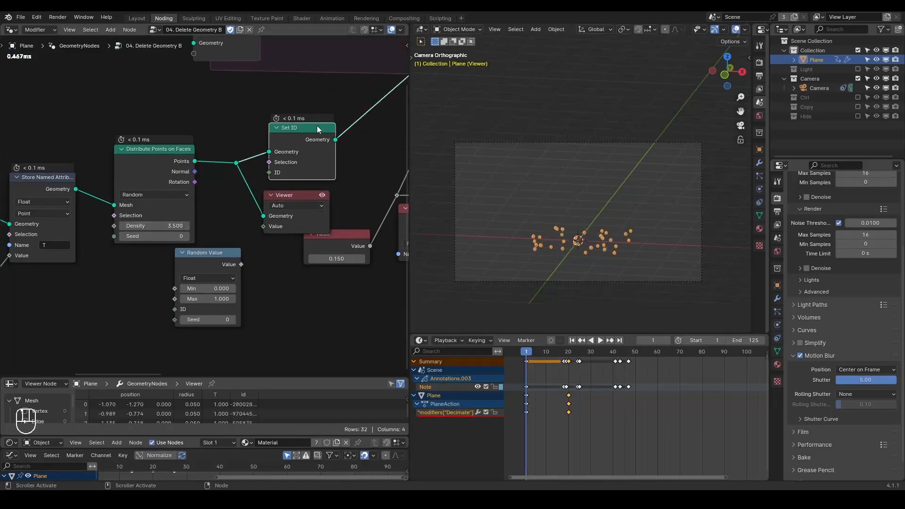
{"action": "key", "text": "m"}
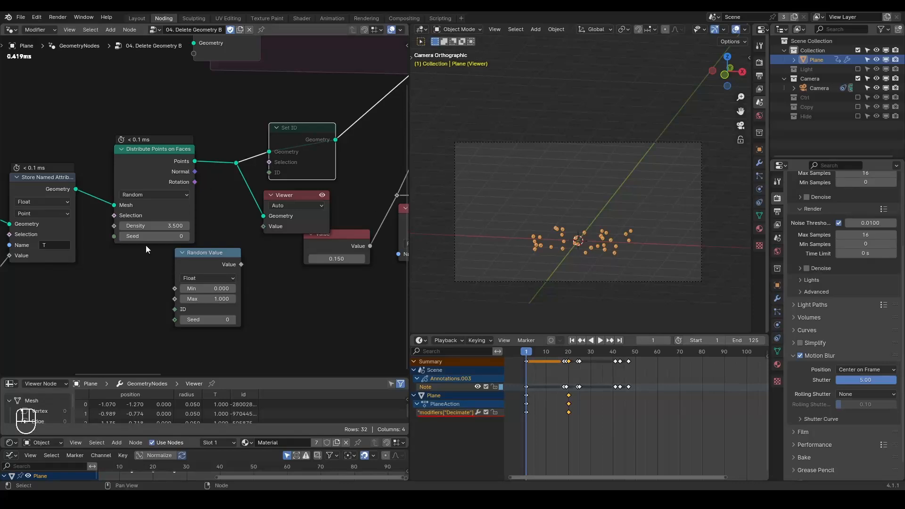
Step: Add a Scene Time node and connect its Frame output to the Seed of Distribute Points on Faces
{"action": "middle_click_drag", "start_coordinate": [112, 238], "coordinate": [165, 223]}
{"action": "key", "text": "shift+a"}
{"action": "type", "text": "time frame"}
{"action": "key", "text": "Return"}
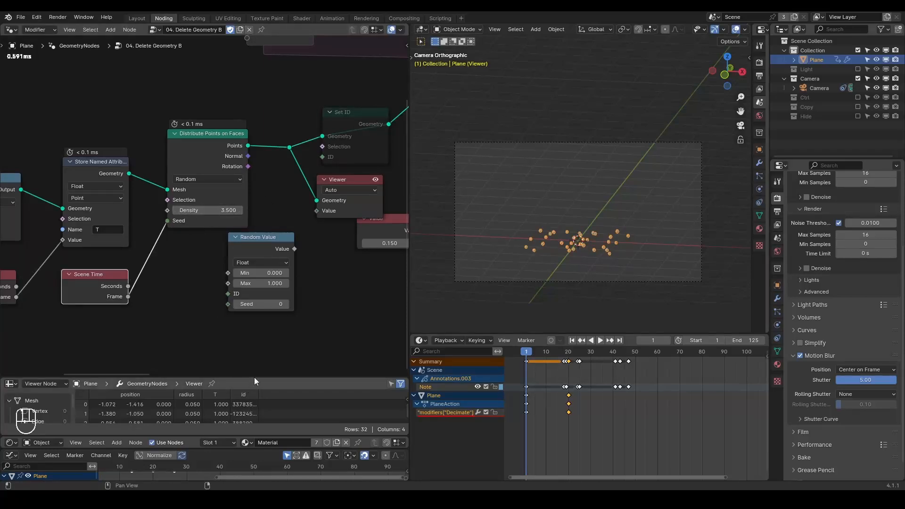
Step: Play the animation briefly, return to frame 1, and delete the Viewer node
{"action": "key", "text": "space"}
{"action": "key", "text": "space"}
{"action": "key", "text": "shift+space"}
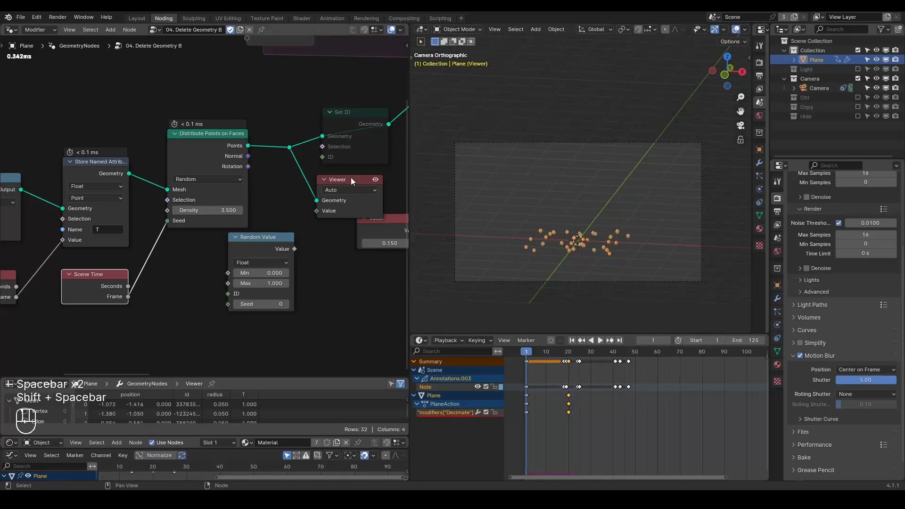
{"action": "key", "text": "x"}
{"action": "middle_click_drag", "start_coordinate": [349, 178], "coordinate": [278, 215]}
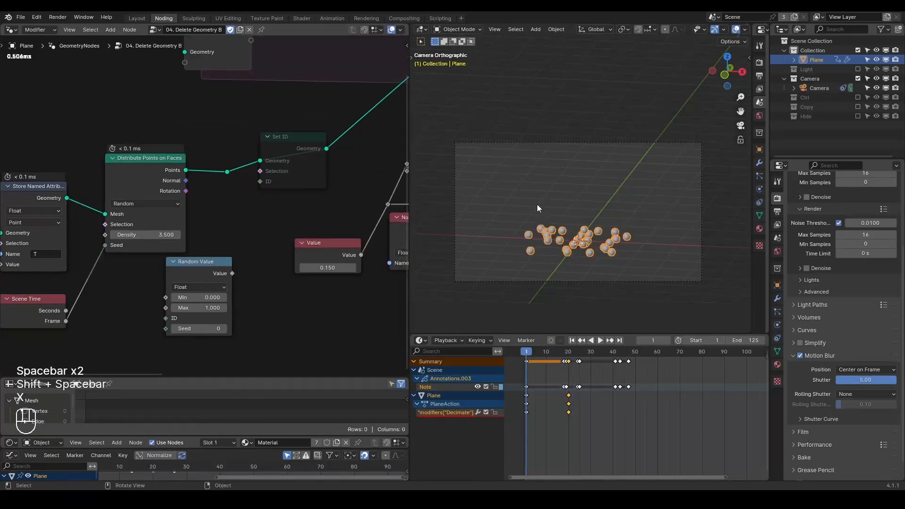
Step: Play the particle simulation up to frame 21 and render that frame as an image
{"action": "key", "text": "space"}
{"action": "key", "text": "space"}
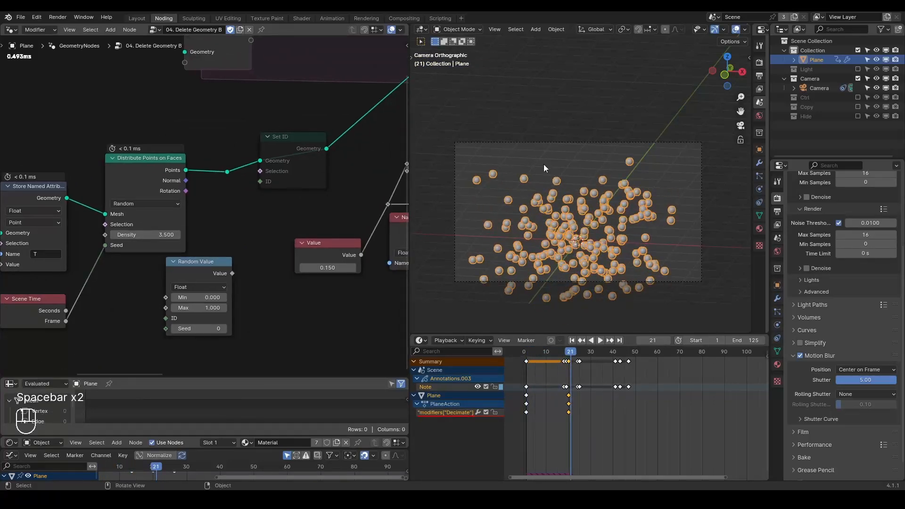
{"action": "left_click", "coordinate": [63, 18]}
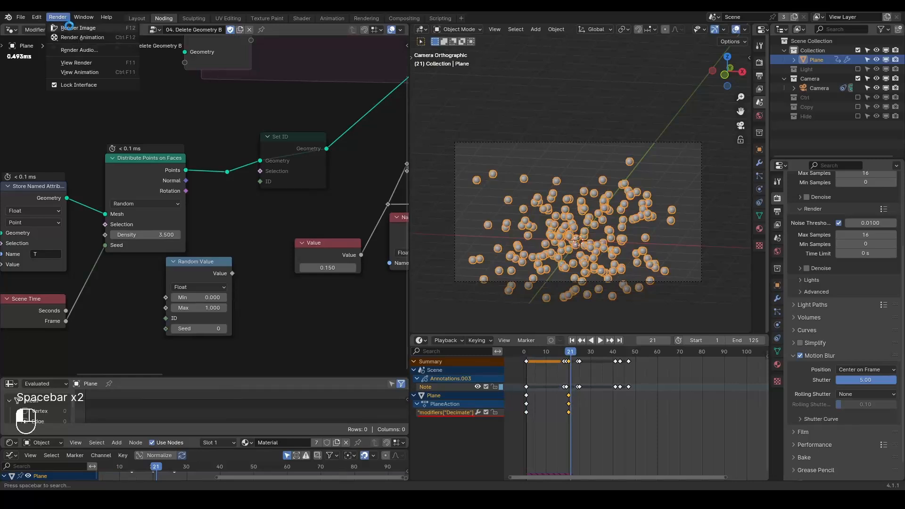
{"action": "left_click", "coordinate": [68, 27]}
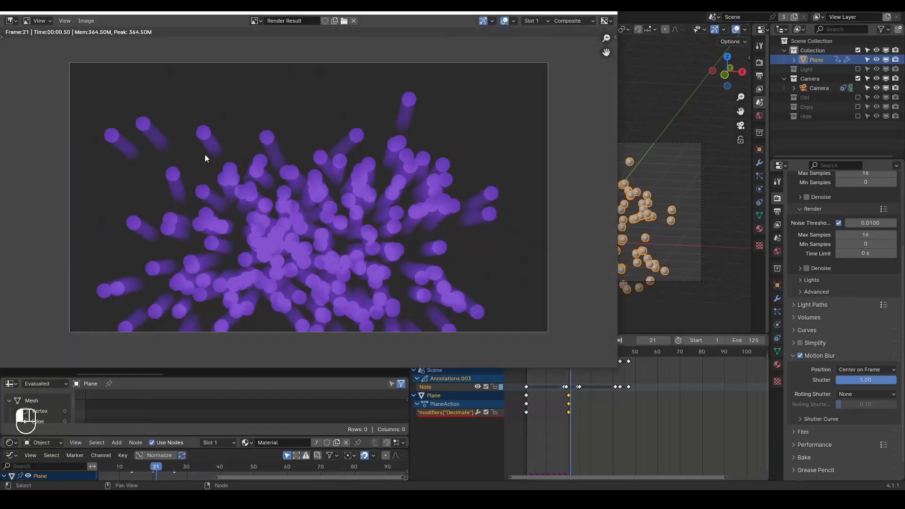
Step: Examine the direction of the particles' motion blur trails in the render and close the render window
{"action": "mouse_move", "coordinate": [179, 161]}
{"action": "left_mouse_down"}
{"action": "mouse_move", "coordinate": [144, 119]}
{"action": "mouse_move", "coordinate": [192, 121]}
{"action": "left_mouse_up"}
{"action": "mouse_move", "coordinate": [225, 179]}
{"action": "left_mouse_down"}
{"action": "mouse_move", "coordinate": [208, 137]}
{"action": "mouse_move", "coordinate": [231, 142]}
{"action": "left_mouse_up"}
{"action": "left_click_drag", "start_coordinate": [398, 152], "coordinate": [413, 113]}
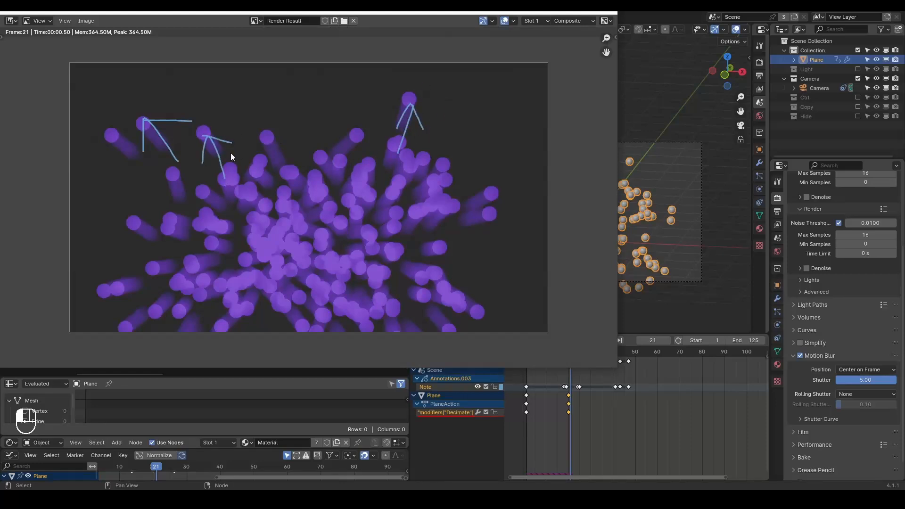
{"action": "mouse_move", "coordinate": [360, 109]}
{"action": "right_mouse_down"}
{"action": "mouse_move", "coordinate": [104, 131]}
{"action": "mouse_move", "coordinate": [437, 135]}
{"action": "mouse_move", "coordinate": [399, 130]}
{"action": "right_mouse_up"}
{"action": "key", "text": "Escape"}
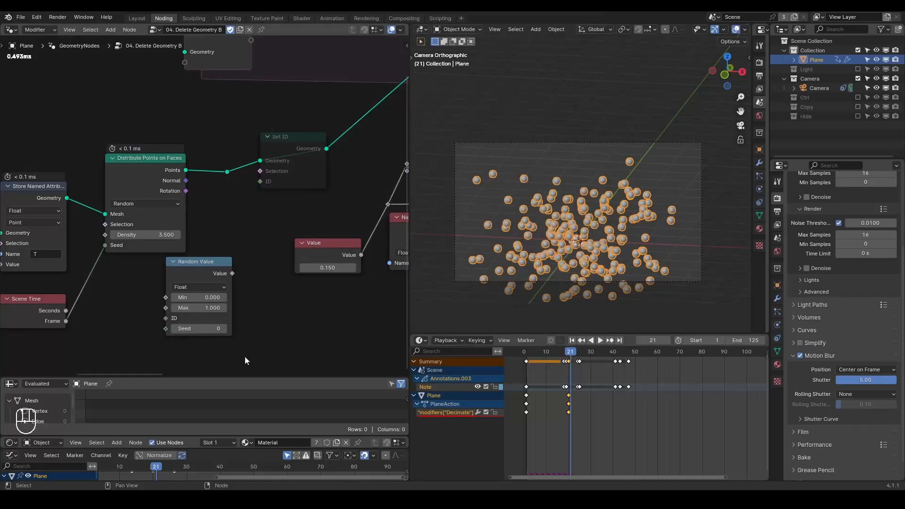
Step: Preview the Distribute Points on Faces output with a Viewer and examine its id values in the spreadsheet while playing from the start to frame 12
{"action": "left_click", "coordinate": [160, 173], "text": "ctrl+shift"}
{"action": "left_click_drag", "start_coordinate": [206, 378], "coordinate": [203, 225]}
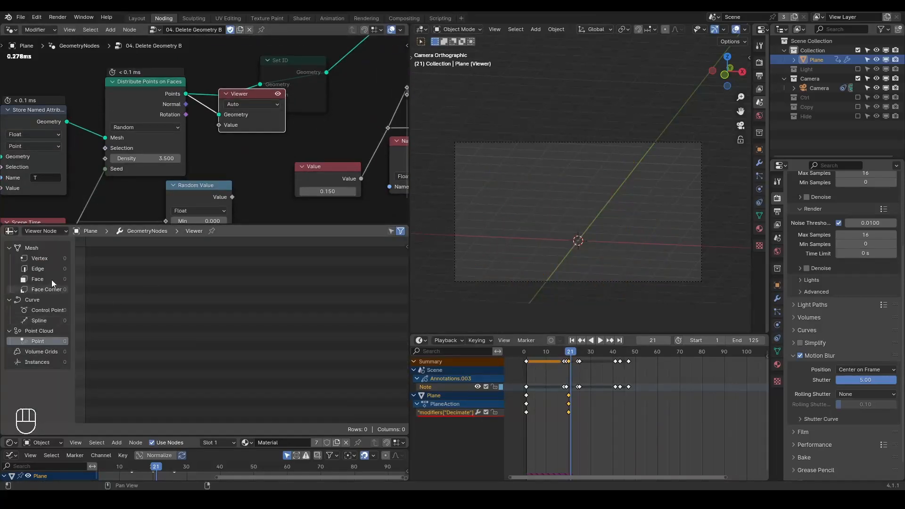
{"action": "key", "text": "shift+space"}
{"action": "key", "text": "space"}
{"action": "key", "text": "space"}
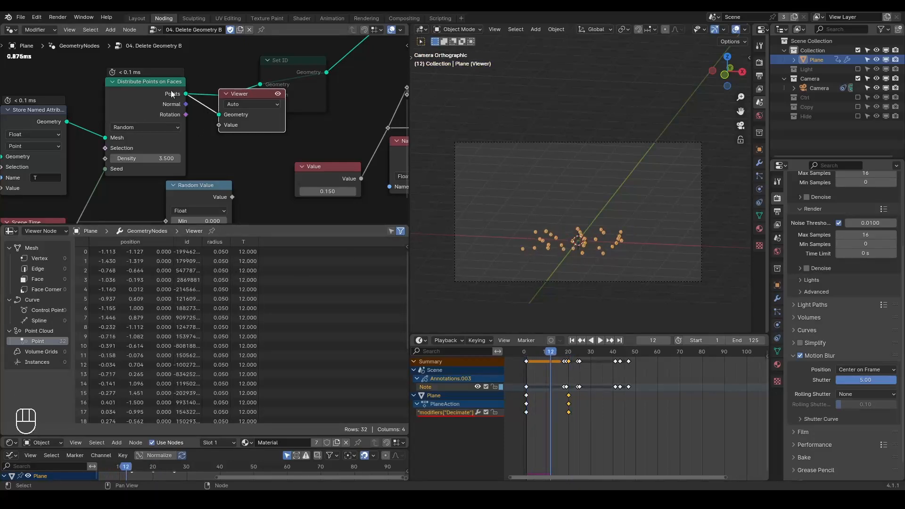
{"action": "left_click_drag", "start_coordinate": [199, 225], "coordinate": [200, 382]}
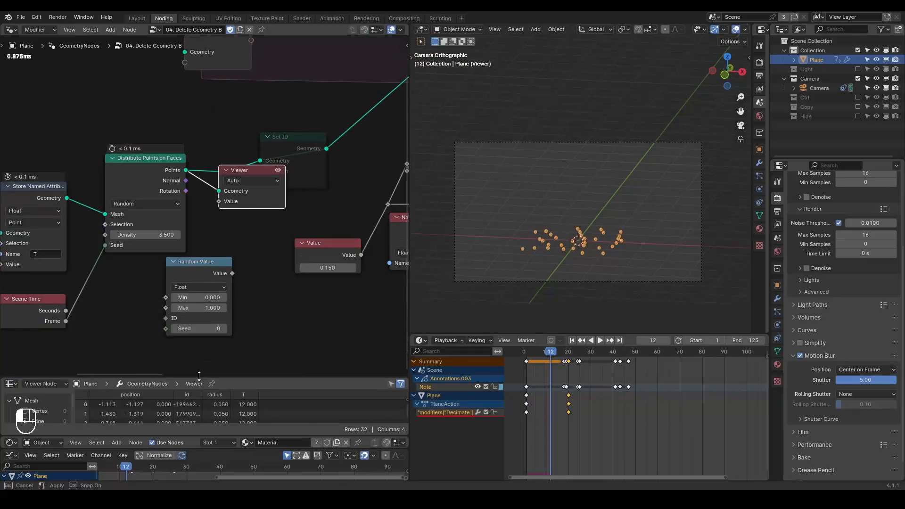
{"action": "key", "text": "shift+ctrl+alt"}
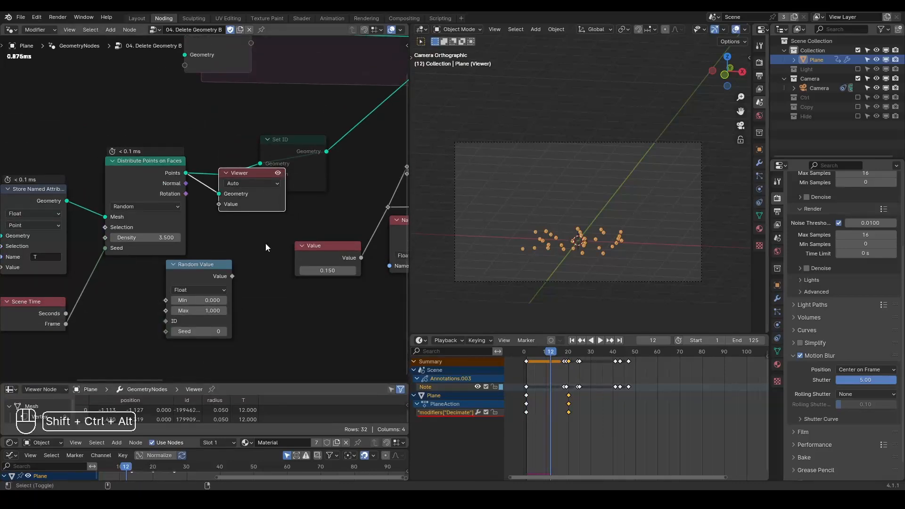
{"action": "key", "text": "shift+ctrl+alt+q"}
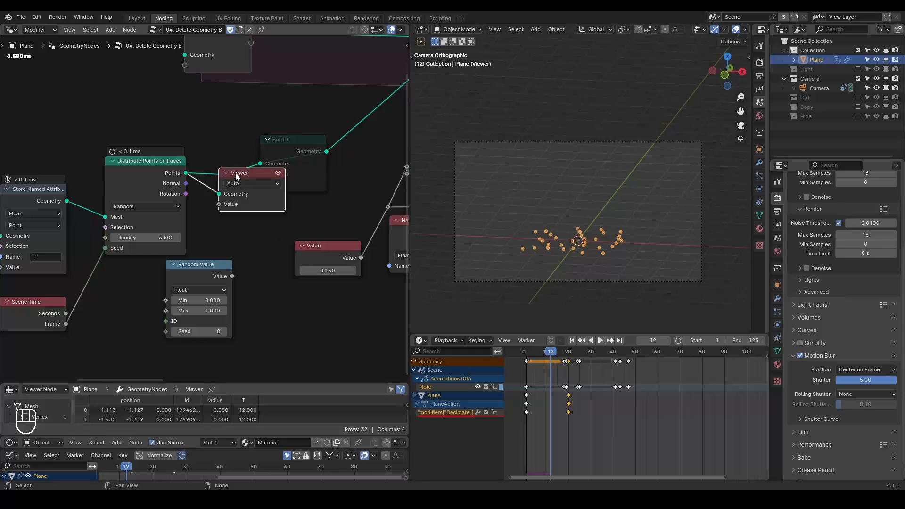
Step: Move the Viewer node below Set ID, unmute Set ID, and mute the Distribute Points on Faces node
{"action": "key", "text": "g"}
{"action": "left_click", "coordinate": [270, 219]}
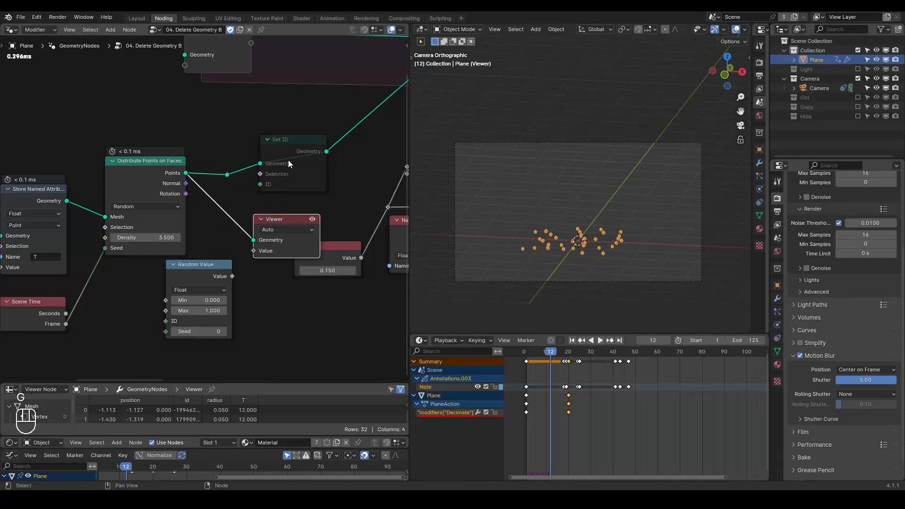
{"action": "key", "text": "m"}
{"action": "left_click", "coordinate": [174, 160]}
{"action": "key", "text": "m"}
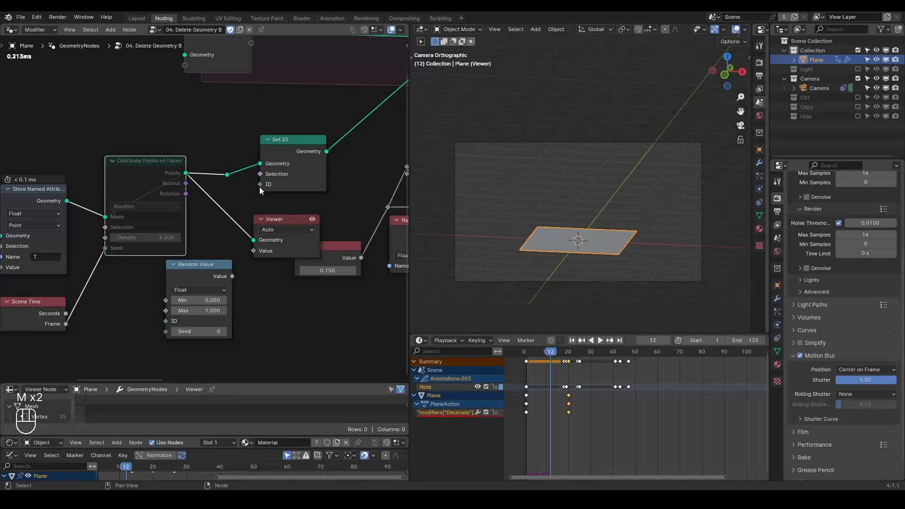
Step: Feed a new Index node into the ID input of Set ID and preview Set ID's geometry with the Viewer
{"action": "left_click_drag", "start_coordinate": [259, 186], "coordinate": [224, 239]}
{"action": "type", "text": "inde"}
{"action": "key", "text": "Return"}
{"action": "left_click", "coordinate": [223, 239]}
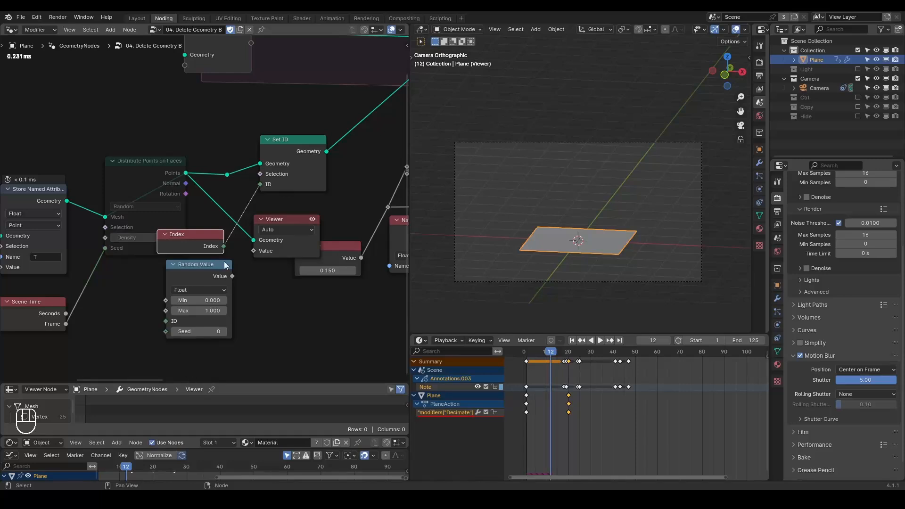
{"action": "left_click_drag", "start_coordinate": [282, 216], "coordinate": [376, 179]}
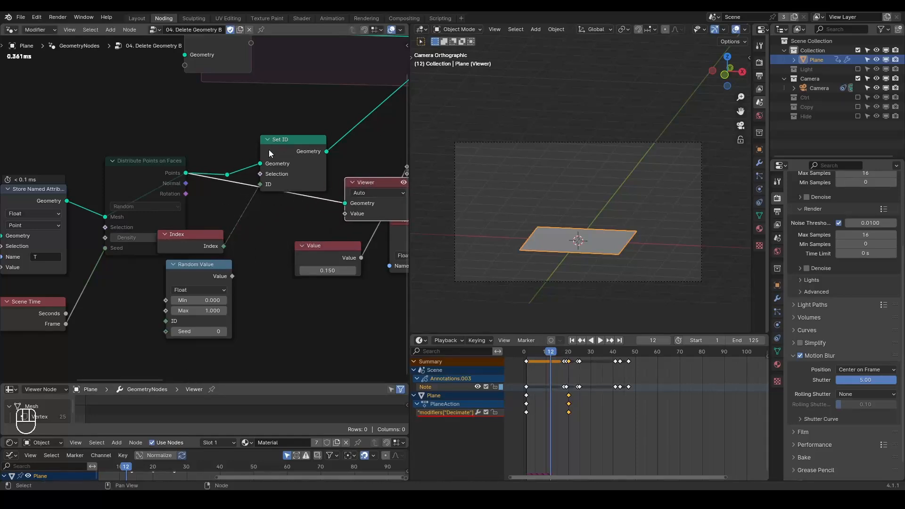
{"action": "left_click", "coordinate": [296, 151], "text": "ctrl+shift"}
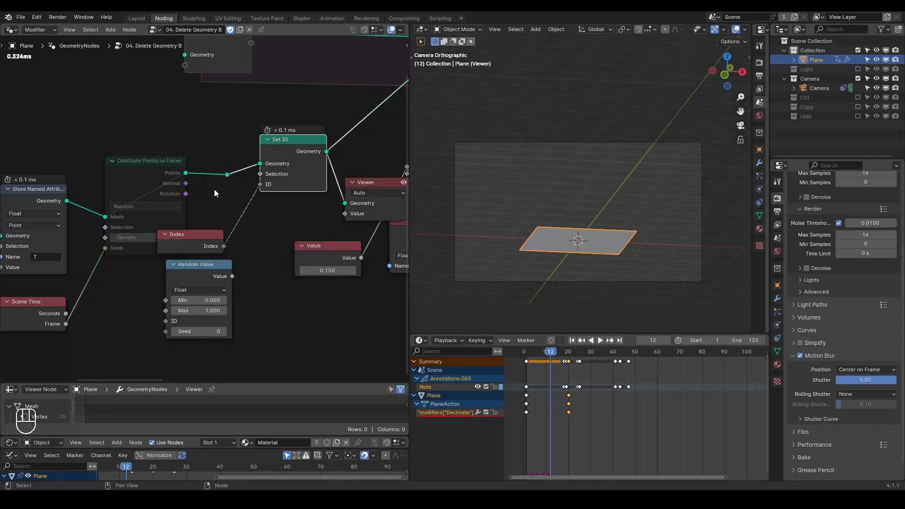
Step: Preview the Random Value node with Seed set to 187 and circle its ID input with an annotation
{"action": "middle_click_drag", "start_coordinate": [231, 272], "coordinate": [226, 255]}
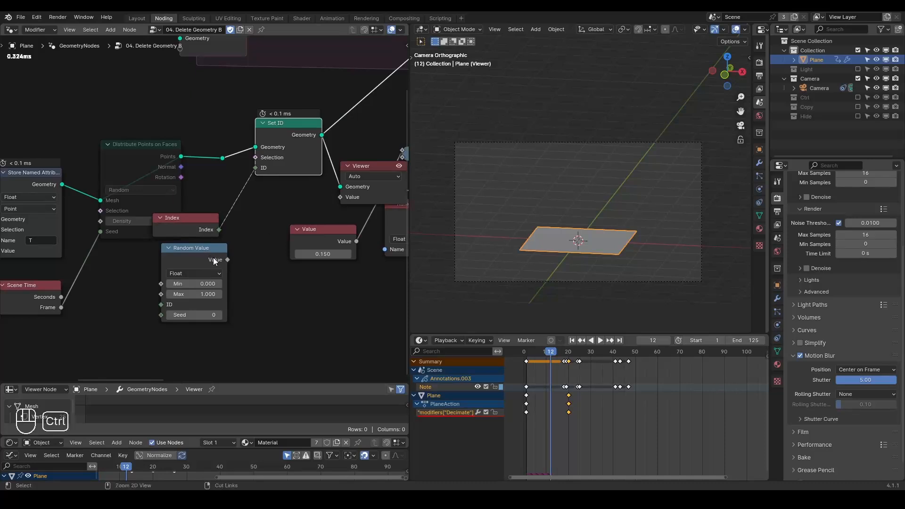
{"action": "left_click", "coordinate": [206, 258], "text": "ctrl+shift"}
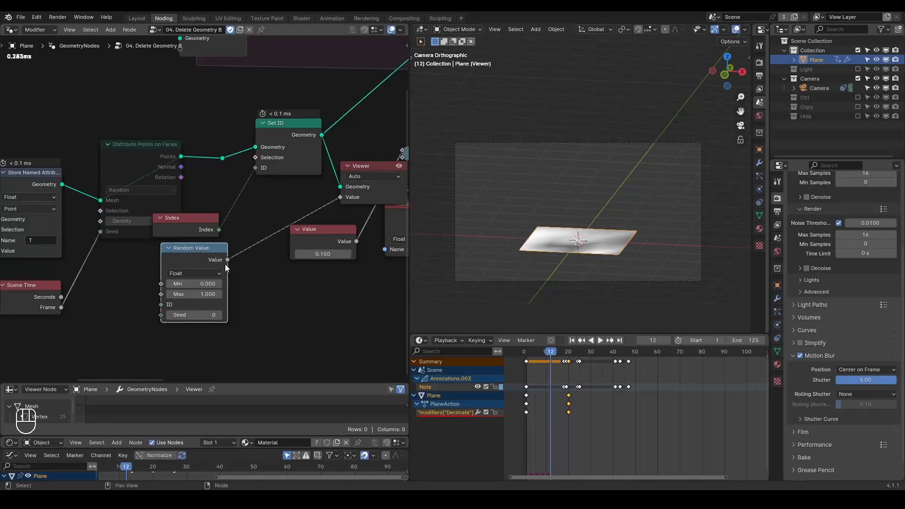
{"action": "mouse_move", "coordinate": [183, 319]}
{"action": "left_mouse_down"}
{"action": "mouse_move", "coordinate": [258, 319]}
{"action": "mouse_move", "coordinate": [248, 319]}
{"action": "left_mouse_up"}
{"action": "key", "text": "d"}
{"action": "mouse_move", "coordinate": [144, 304]}
{"action": "left_mouse_down"}
{"action": "mouse_move", "coordinate": [160, 307]}
{"action": "mouse_move", "coordinate": [143, 302]}
{"action": "left_mouse_up"}
{"action": "right_click_drag", "start_coordinate": [138, 305], "coordinate": [177, 305]}
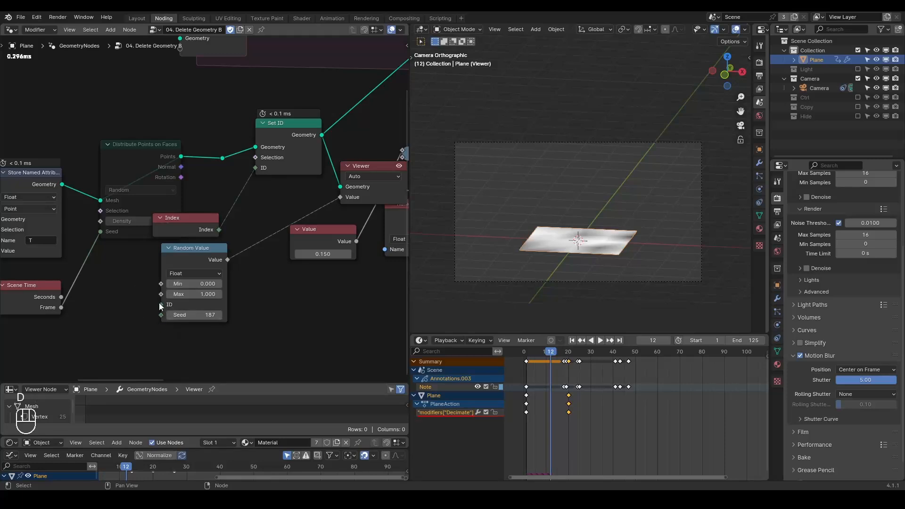
{"action": "mouse_move", "coordinate": [158, 313]}
{"action": "left_mouse_down"}
{"action": "mouse_move", "coordinate": [171, 303]}
{"action": "mouse_move", "coordinate": [160, 315]}
{"action": "left_mouse_up"}
Step: Add a Math node set to Add that sums the Index value and the Scene Time frame
{"action": "middle_click_drag", "start_coordinate": [240, 302], "coordinate": [232, 272]}
{"action": "left_click_drag", "start_coordinate": [202, 207], "coordinate": [249, 255]}
{"action": "type", "text": "ad"}
{"action": "left_click", "coordinate": [281, 278]}
{"action": "left_click", "coordinate": [293, 285]}
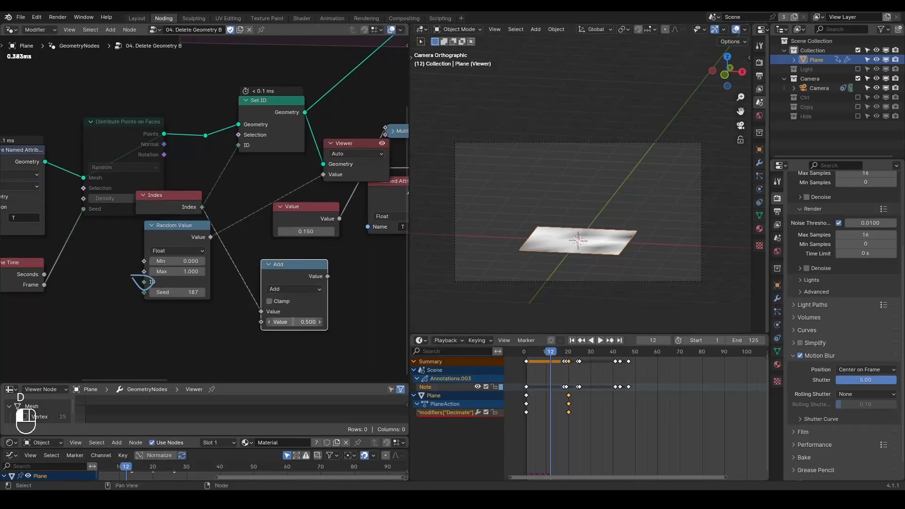
{"action": "middle_click_drag", "start_coordinate": [260, 322], "coordinate": [293, 307]}
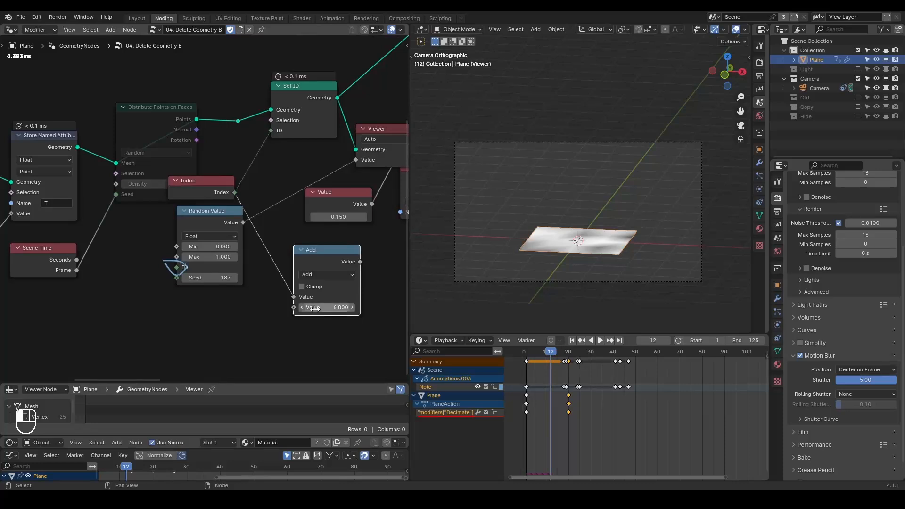
{"action": "left_click_drag", "start_coordinate": [76, 270], "coordinate": [284, 316]}
Step: Preview the Add node's result and examine its Viewer values in an enlarged spreadsheet while playing, then return to frame 1
{"action": "middle_click_drag", "start_coordinate": [284, 317], "coordinate": [241, 320]}
{"action": "left_click", "coordinate": [302, 260], "text": "ctrl+shift"}
{"action": "left_click_drag", "start_coordinate": [141, 384], "coordinate": [141, 259]}
{"action": "left_click", "coordinate": [56, 289]}
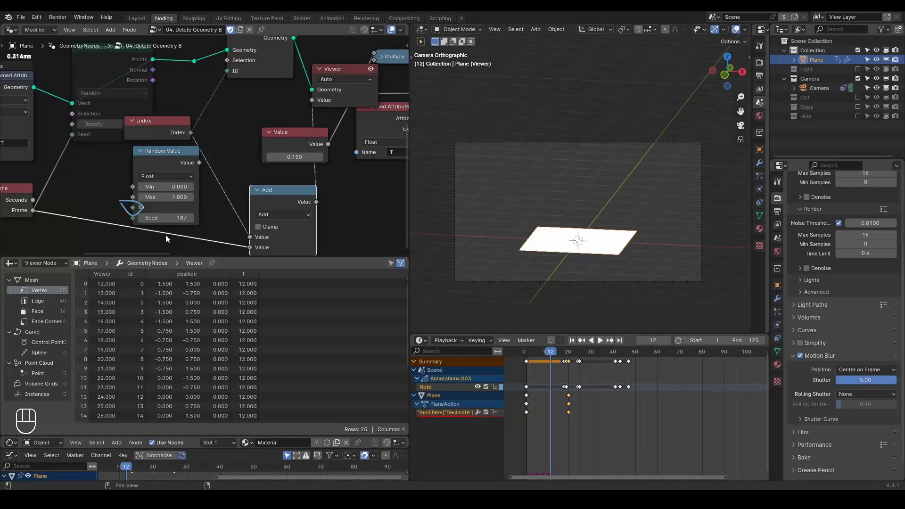
{"action": "right_click_drag", "start_coordinate": [215, 201], "coordinate": [70, 193]}
{"action": "key", "text": "shift+space"}
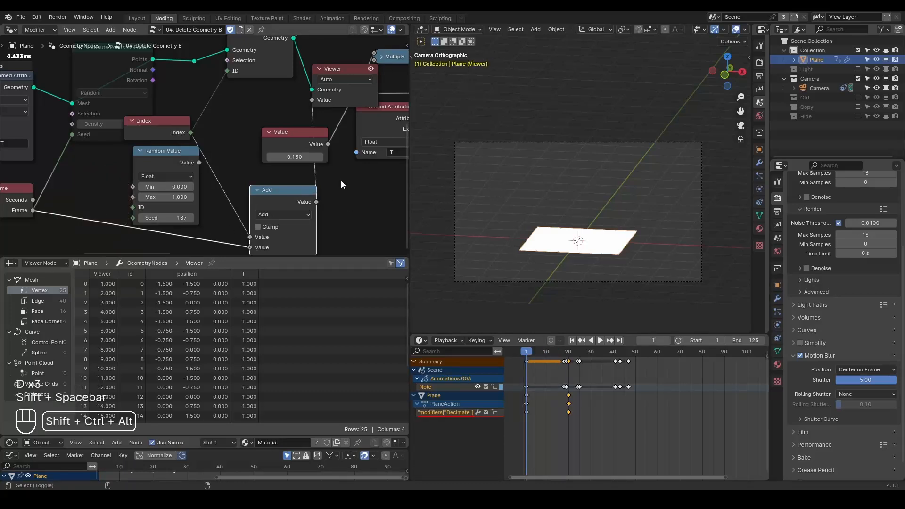
{"action": "key", "text": "shift+ctrl+alt+q"}
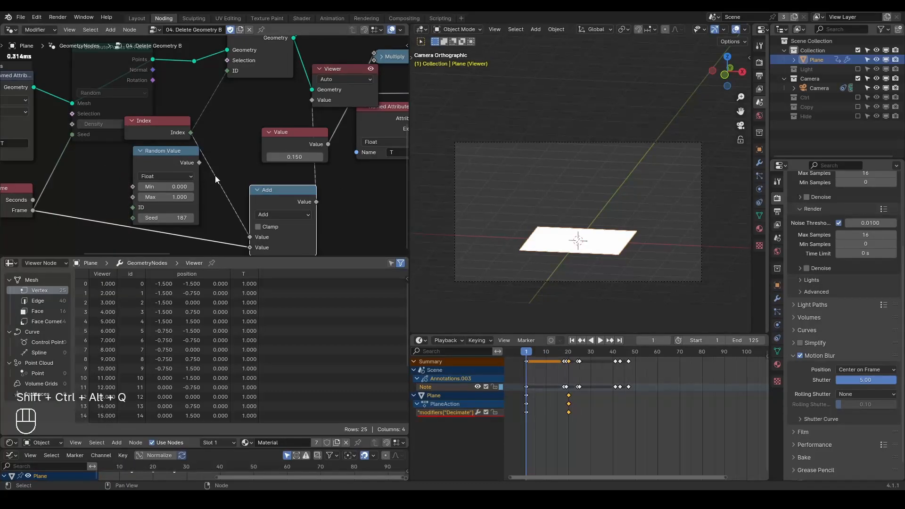
Step: Move the Value and Viewer nodes clear of the Add node and delete the Random Value node
{"action": "scroll", "coordinate": [235, 176], "scroll_direction": "down", "scroll_amount": 1}
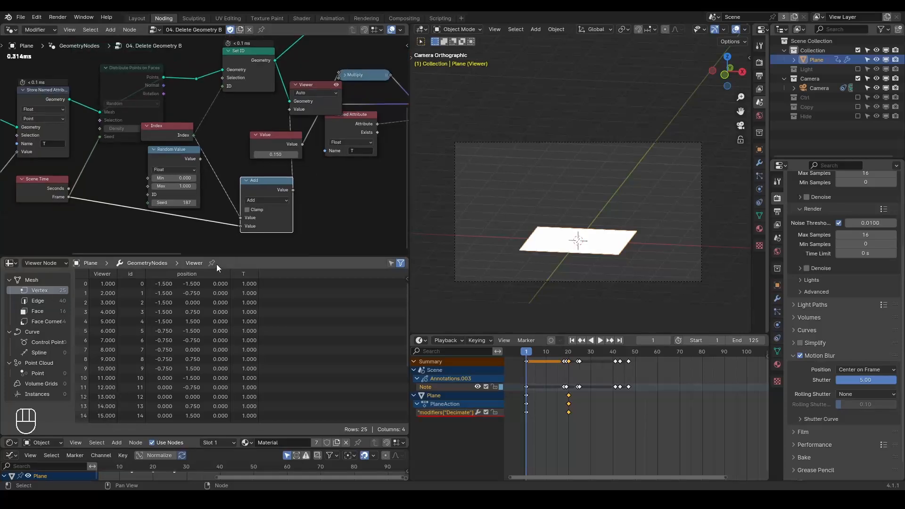
{"action": "left_click_drag", "start_coordinate": [209, 256], "coordinate": [206, 291]}
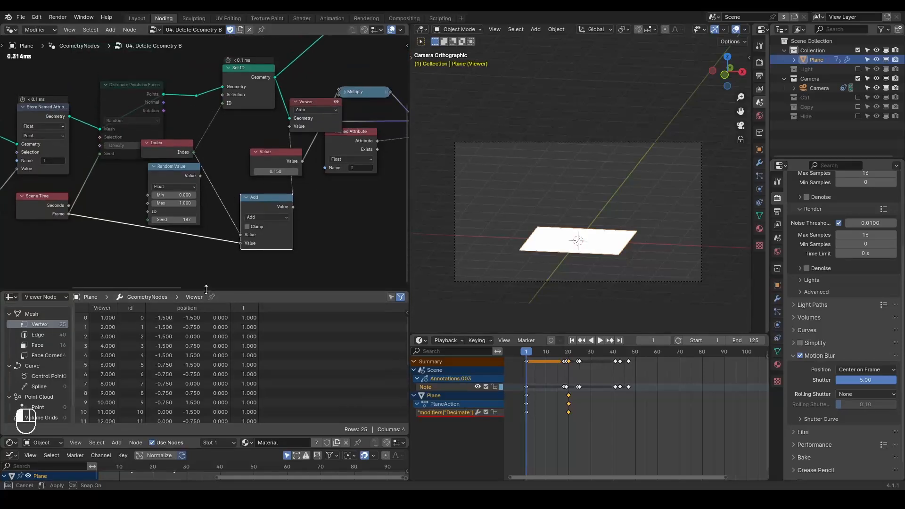
{"action": "scroll", "coordinate": [252, 188], "scroll_direction": "down", "scroll_amount": 1}
{"action": "middle_click_drag", "start_coordinate": [252, 187], "coordinate": [281, 181]}
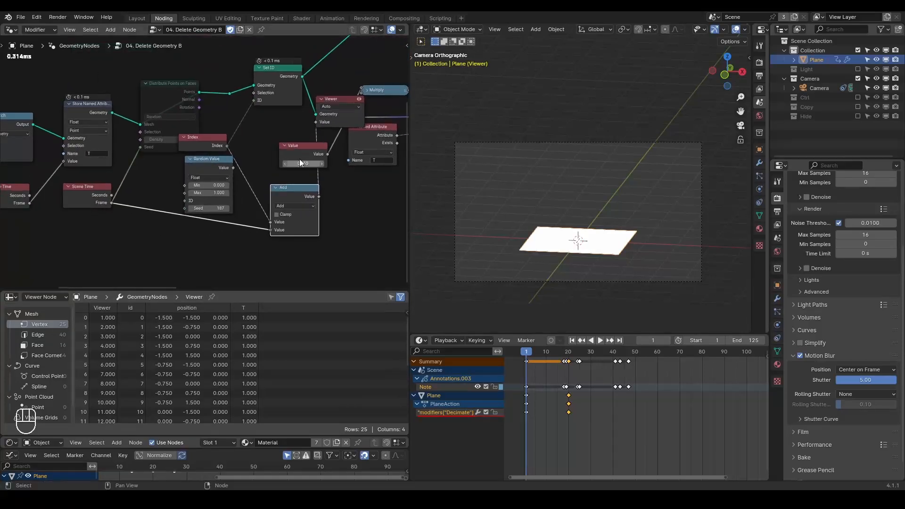
{"action": "left_click", "coordinate": [284, 146]}
{"action": "left_click_drag", "start_coordinate": [284, 146], "coordinate": [350, 61]}
{"action": "left_click_drag", "start_coordinate": [329, 98], "coordinate": [373, 207]}
{"action": "left_click", "coordinate": [200, 165]}
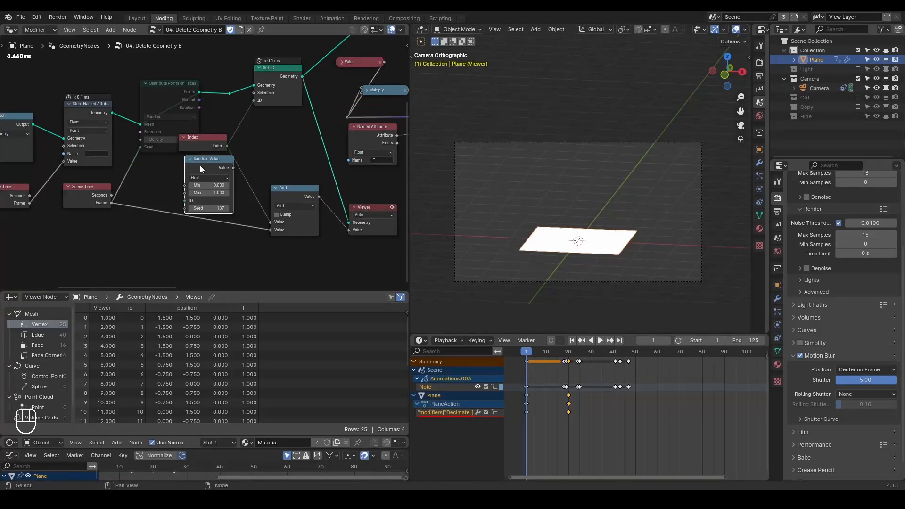
{"action": "key", "text": "x"}
Step: Spread the node tree apart to make room between the Index and Add nodes and the Set ID node
{"action": "middle_click_drag", "start_coordinate": [165, 141], "coordinate": [251, 143]}
{"action": "scroll", "coordinate": [251, 142], "scroll_direction": "down", "scroll_amount": 3}
{"action": "mouse_move", "coordinate": [227, 133]}
{"action": "left_mouse_down"}
{"action": "mouse_move", "coordinate": [232, 128]}
{"action": "mouse_move", "coordinate": [216, 136]}
{"action": "left_mouse_up"}
{"action": "middle_click_drag", "start_coordinate": [216, 136], "coordinate": [252, 130]}
{"action": "scroll", "coordinate": [252, 130], "scroll_direction": "down", "scroll_amount": 2}
{"action": "left_click_drag", "start_coordinate": [272, 77], "coordinate": [17, 222]}
{"action": "key", "text": "g"}
{"action": "left_click", "coordinate": [165, 87]}
{"action": "left_click", "coordinate": [264, 120]}
{"action": "left_click_drag", "start_coordinate": [363, 140], "coordinate": [293, 207]}
{"action": "key", "text": "g"}
{"action": "left_click", "coordinate": [249, 165]}
{"action": "left_click", "coordinate": [285, 160]}
{"action": "middle_click_drag", "start_coordinate": [290, 163], "coordinate": [240, 151]}
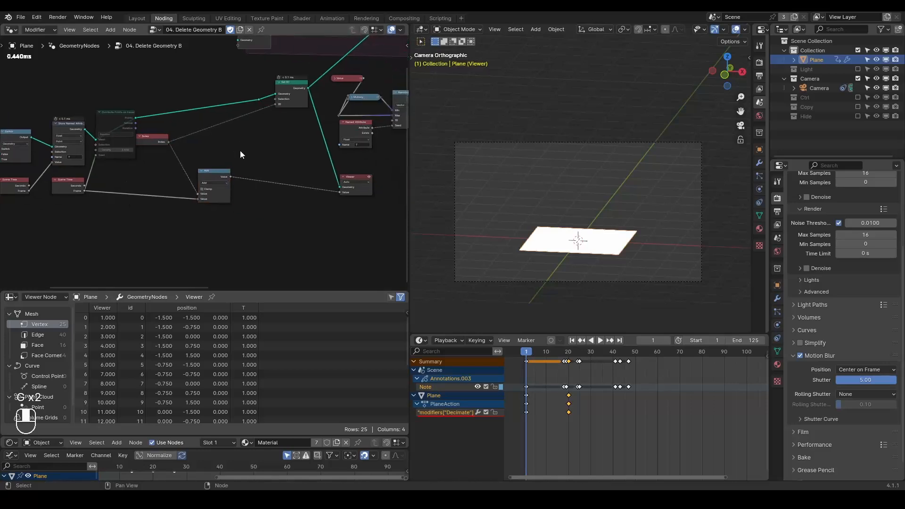
Step: Add a White Noise Texture node in the free space above and beside the Add node
{"action": "scroll", "coordinate": [241, 151], "scroll_direction": "up", "scroll_amount": 2}
{"action": "key", "text": "ctrl+a"}
{"action": "type", "text": "white noise"}
{"action": "key", "text": "Return"}
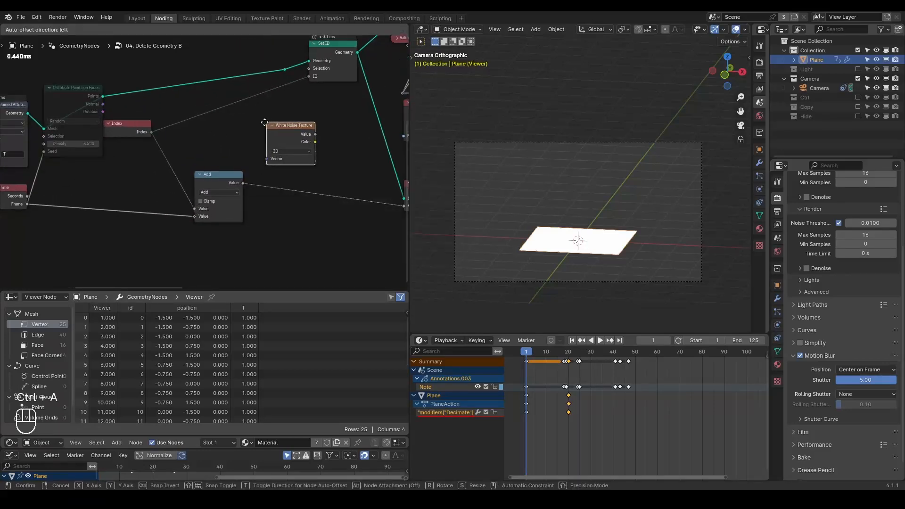
{"action": "left_click", "coordinate": [252, 126]}
{"action": "scroll", "coordinate": [239, 176], "scroll_direction": "up", "scroll_amount": 1}
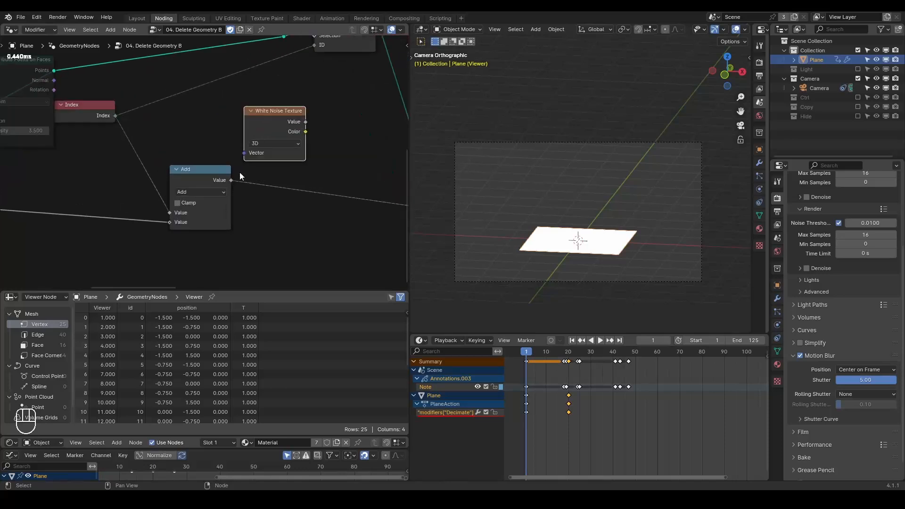
{"action": "mouse_move", "coordinate": [234, 138]}
{"action": "left_mouse_down"}
{"action": "mouse_move", "coordinate": [283, 130]}
{"action": "mouse_move", "coordinate": [258, 134]}
{"action": "left_mouse_up"}
{"action": "mouse_move", "coordinate": [258, 134]}
{"action": "right_mouse_down"}
{"action": "mouse_move", "coordinate": [208, 170]}
{"action": "mouse_move", "coordinate": [234, 168]}
{"action": "right_mouse_up"}
{"action": "middle_click_drag", "start_coordinate": [234, 169], "coordinate": [278, 155]}
Step: Connect a new Combine XYZ node to the White Noise Texture's Vector input and circle both nodes with an annotation
{"action": "left_click_drag", "start_coordinate": [242, 158], "coordinate": [199, 196]}
{"action": "key", "text": "ctrl+a"}
{"action": "type", "text": "combine"}
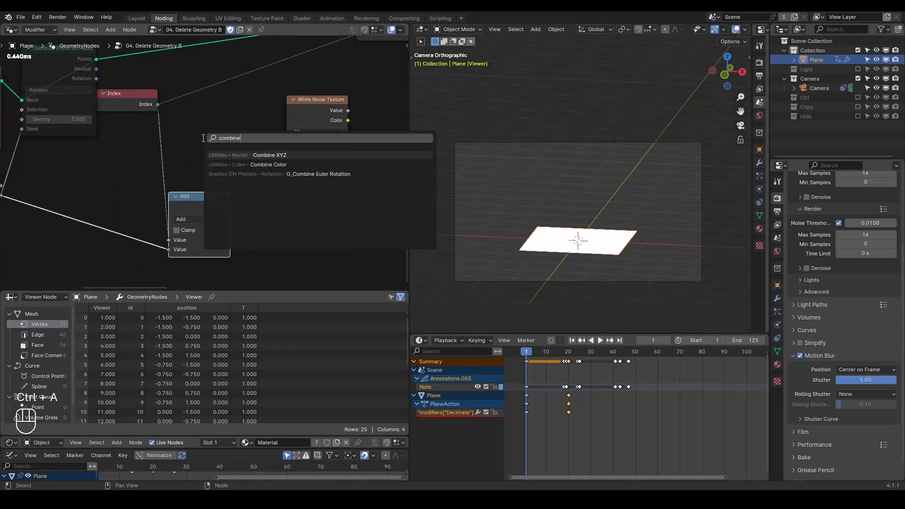
{"action": "key", "text": "Return"}
{"action": "left_click", "coordinate": [203, 129]}
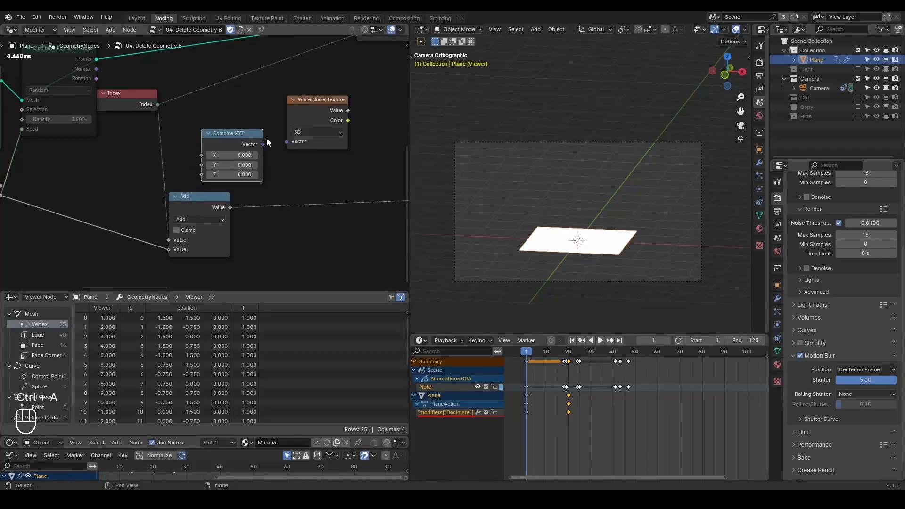
{"action": "left_click_drag", "start_coordinate": [264, 146], "coordinate": [286, 141]}
{"action": "middle_click_drag", "start_coordinate": [289, 179], "coordinate": [220, 187]}
{"action": "mouse_move", "coordinate": [252, 92]}
{"action": "left_mouse_down"}
{"action": "mouse_move", "coordinate": [212, 91]}
{"action": "mouse_move", "coordinate": [208, 169]}
{"action": "mouse_move", "coordinate": [241, 94]}
{"action": "left_mouse_up"}
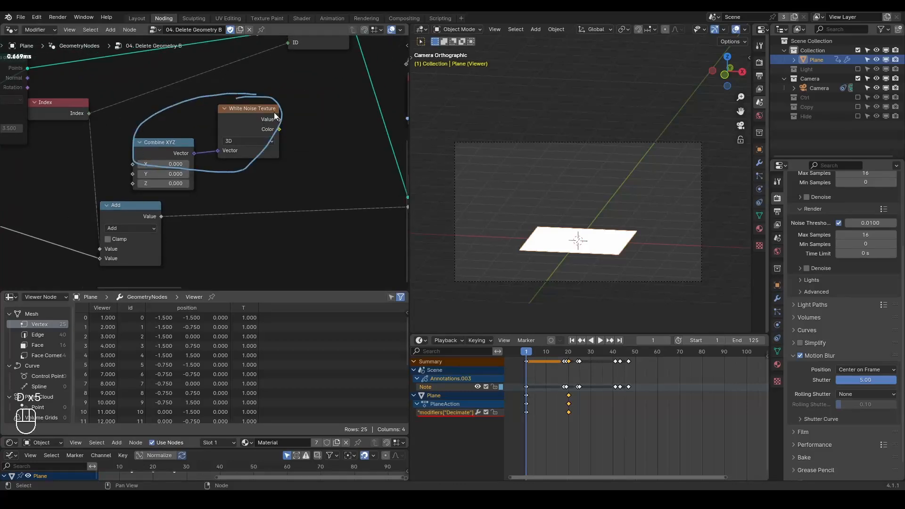
{"action": "middle_click_drag", "start_coordinate": [286, 138], "coordinate": [268, 128]}
{"action": "key", "text": "ctrl+a"}
{"action": "type", "text": "rand"}
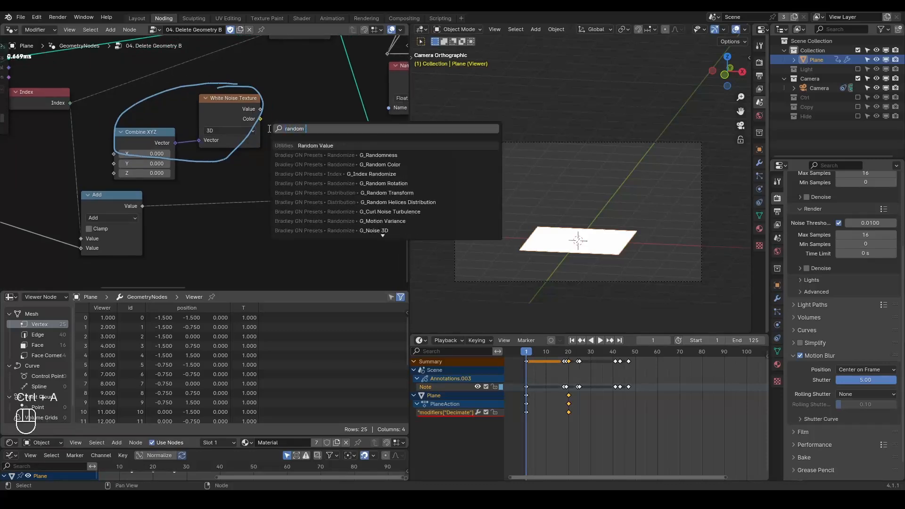
{"action": "key", "text": "Return"}
{"action": "left_click", "coordinate": [306, 137]}
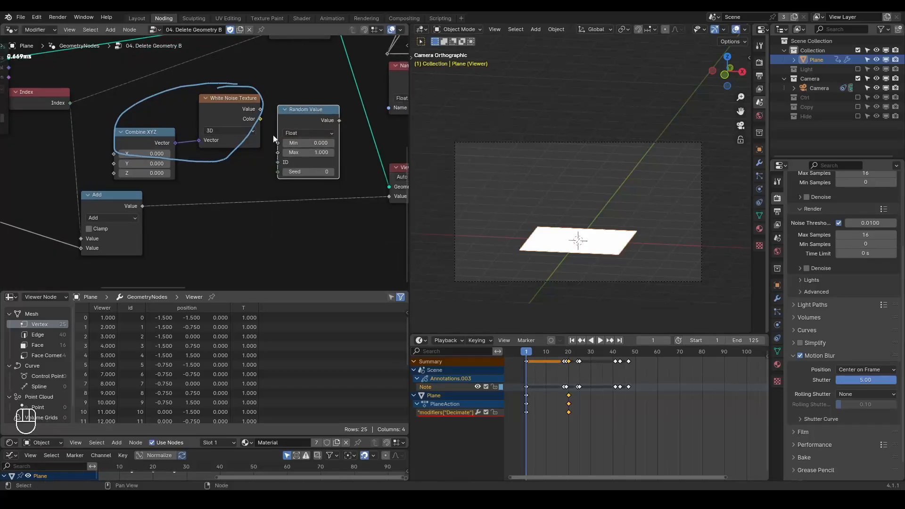
{"action": "key", "text": "x"}
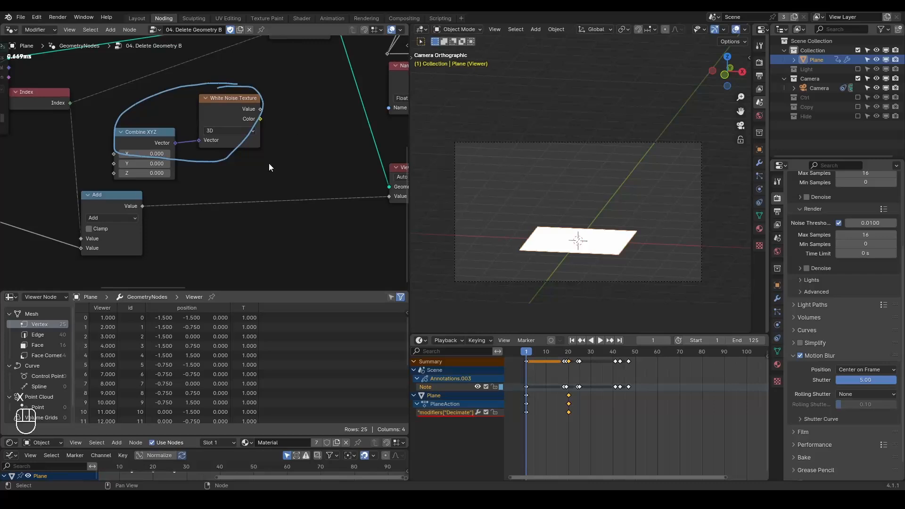
Step: Preview the White Noise Texture's value with the Viewer and examine it in the enlarged spreadsheet
{"action": "left_click_drag", "start_coordinate": [193, 291], "coordinate": [193, 393]}
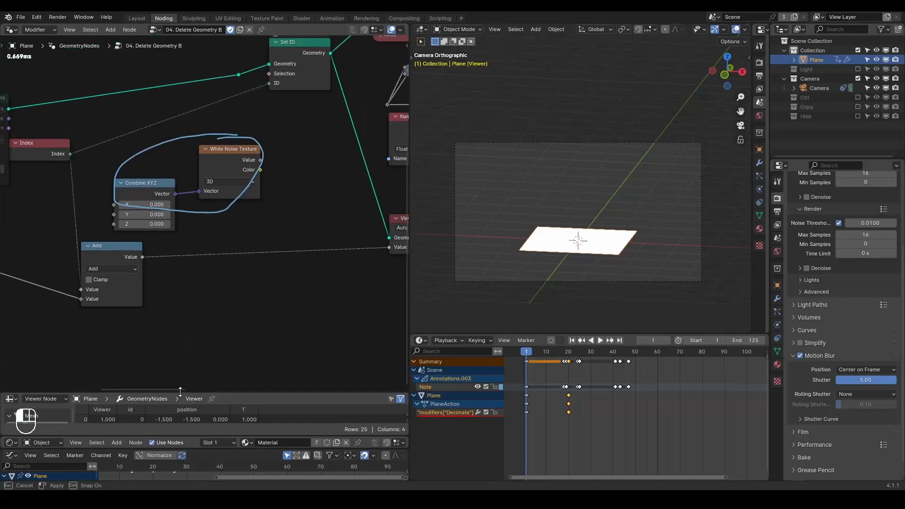
{"action": "middle_click_drag", "start_coordinate": [278, 217], "coordinate": [261, 213]}
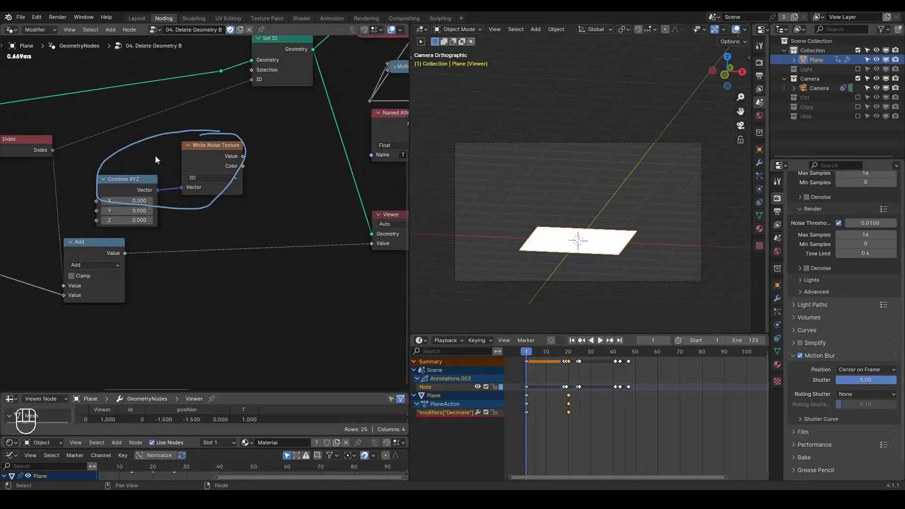
{"action": "scroll", "coordinate": [168, 183], "scroll_direction": "down", "scroll_amount": 1}
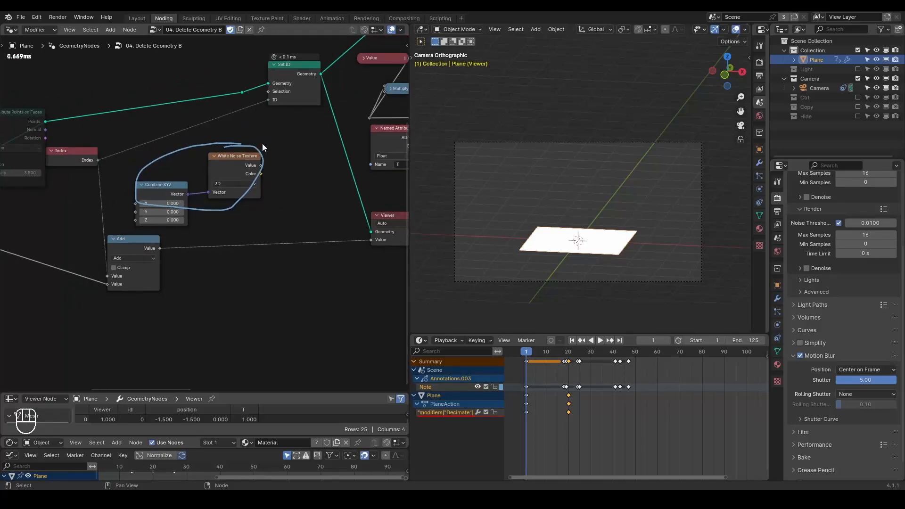
{"action": "left_click", "coordinate": [243, 157], "text": "ctrl+shift"}
{"action": "left_click_drag", "start_coordinate": [106, 392], "coordinate": [109, 253]}
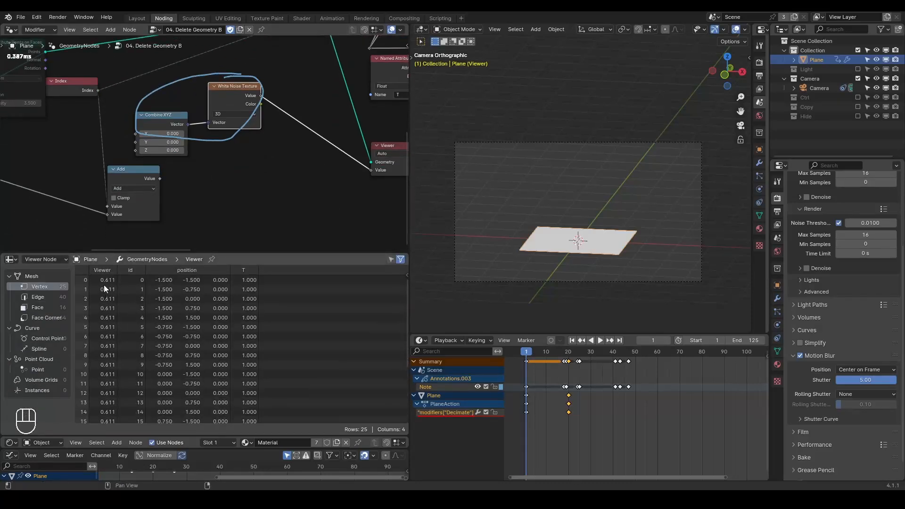
Step: Insert a Math node set to Multiply between the White Noise Texture's Value output and the Viewer
{"action": "middle_click_drag", "start_coordinate": [230, 188], "coordinate": [194, 191]}
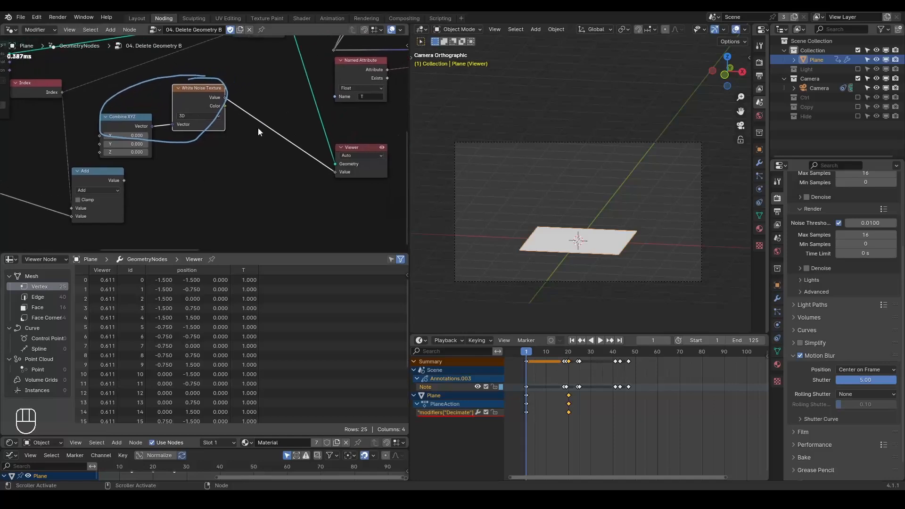
{"action": "key", "text": "ctrl+a"}
{"action": "type", "text": "add"}
{"action": "key", "text": "Return"}
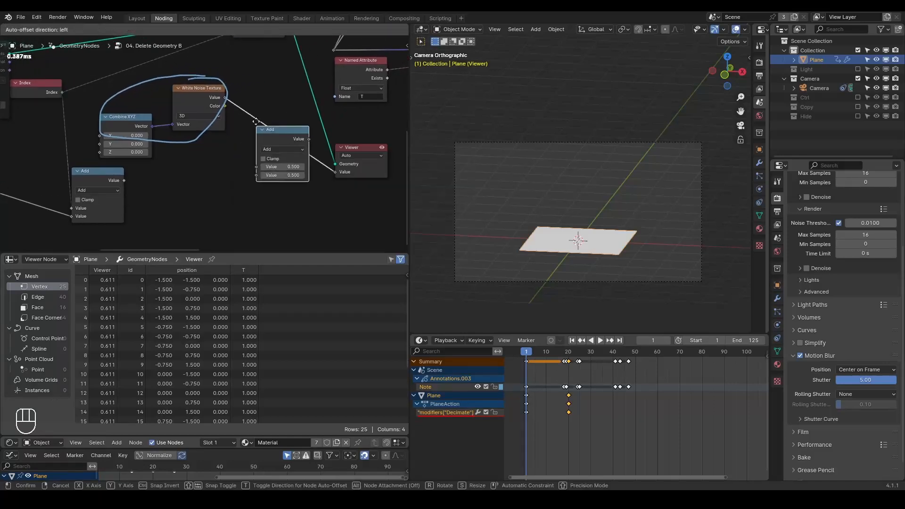
{"action": "left_click", "coordinate": [267, 140]}
{"action": "left_click", "coordinate": [268, 141]}
{"action": "left_click", "coordinate": [279, 181]}
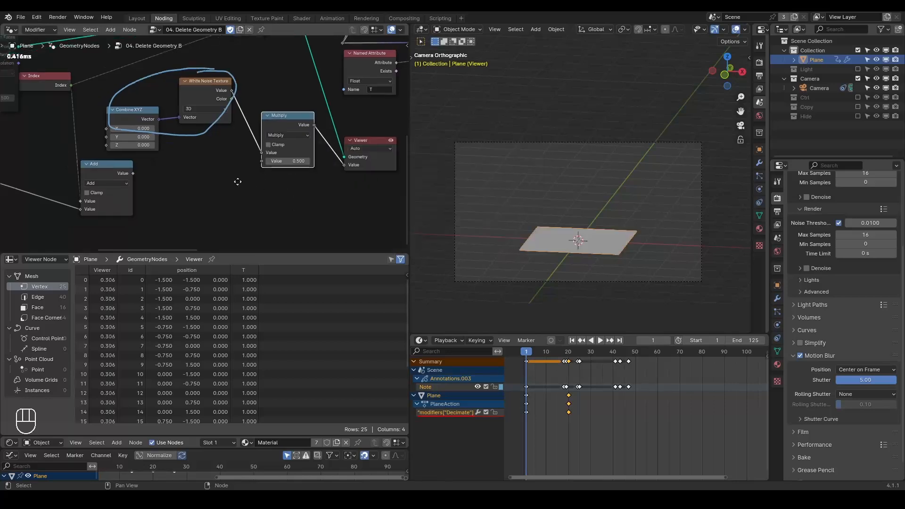
Step: Duplicate the Multiply node into the free space beside the Add node, and make it Power with a base of 10
{"action": "scroll", "coordinate": [298, 131], "scroll_direction": "up", "scroll_amount": 1}
{"action": "key", "text": "shift+d"}
{"action": "left_click", "coordinate": [245, 152]}
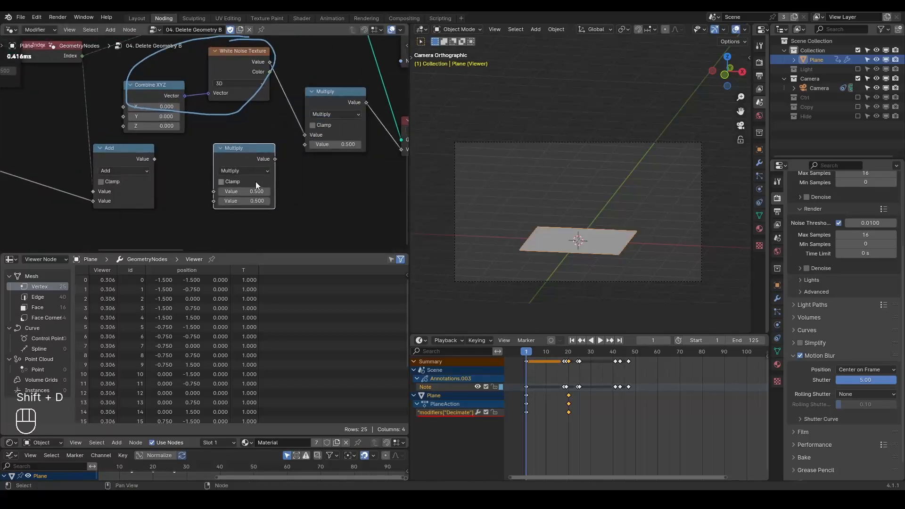
{"action": "left_click", "coordinate": [251, 170]}
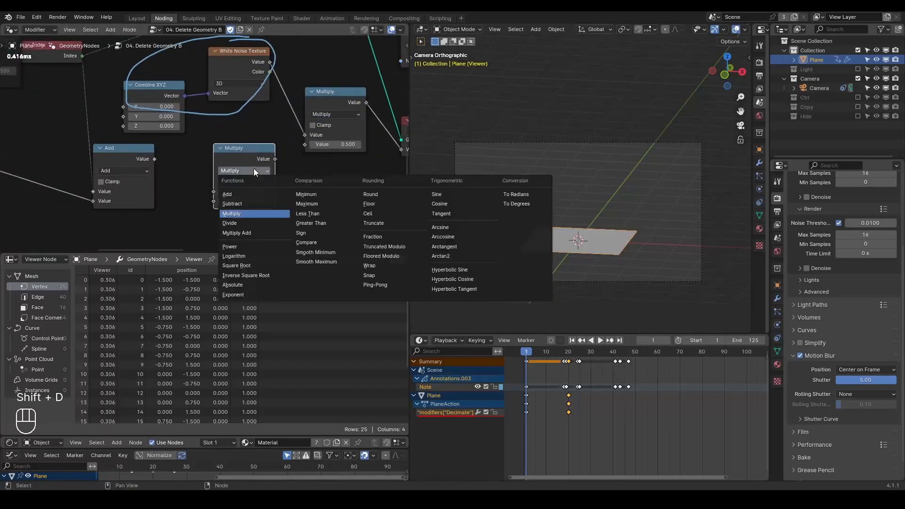
{"action": "left_click", "coordinate": [242, 248]}
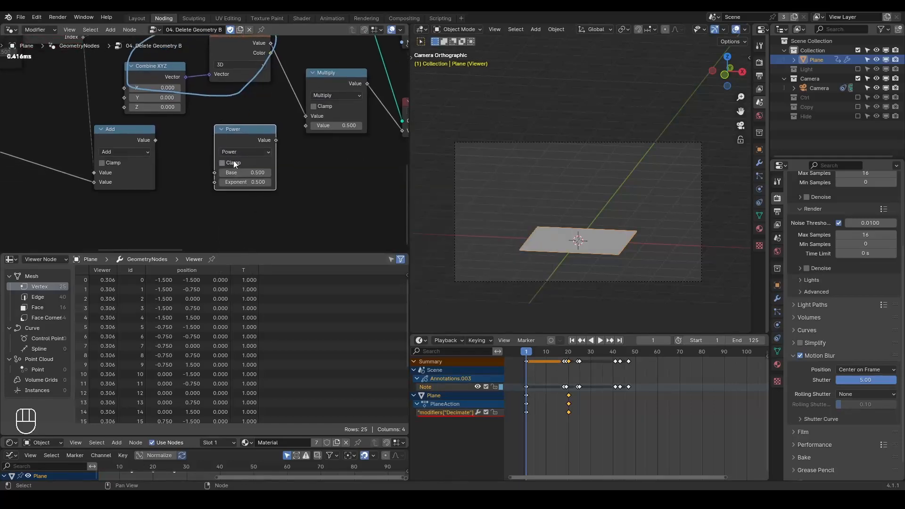
{"action": "left_click", "coordinate": [240, 173]}
{"action": "type", "text": "10"}
{"action": "key", "text": "Return"}
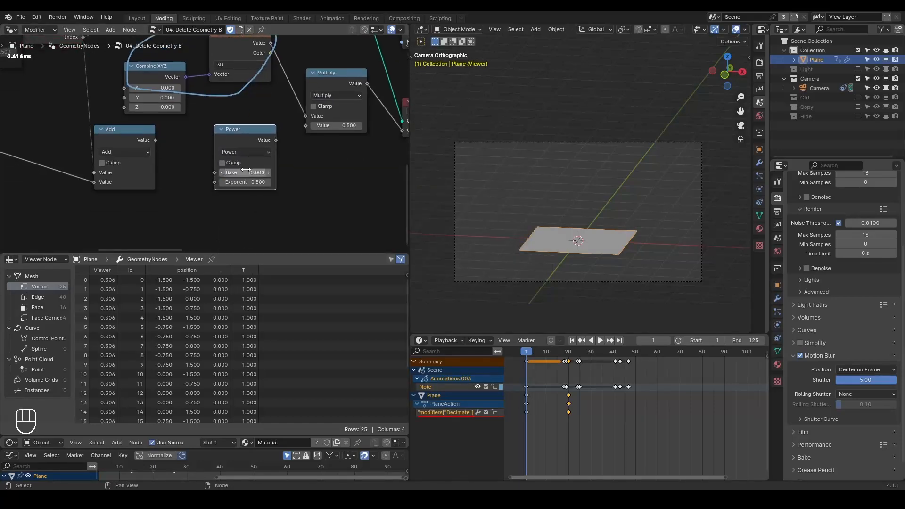
Step: Drive the Power node's exponent with a new Integer node set to 2, and feed the power into the Multiply node's second value
{"action": "key", "text": "shift+a"}
{"action": "type", "text": "in"}
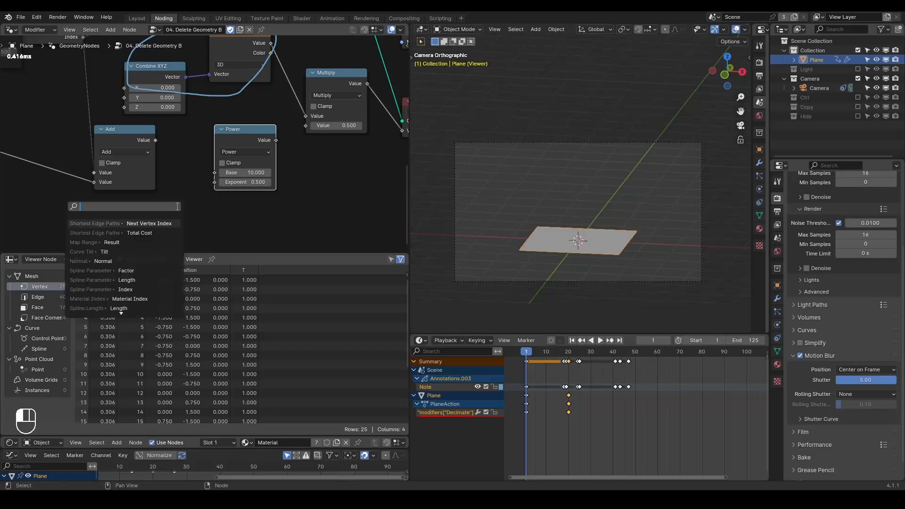
{"action": "type", "text": "teger"}
{"action": "key", "text": "Return"}
{"action": "left_click", "coordinate": [178, 207]}
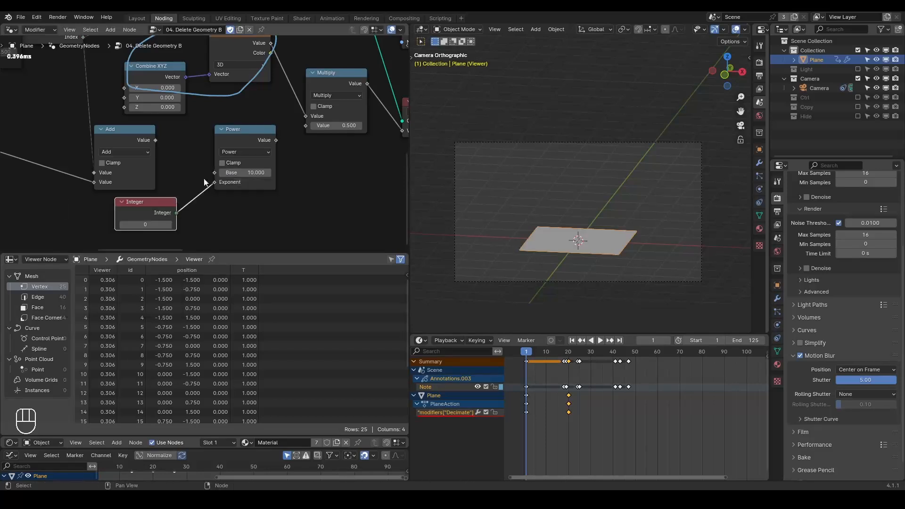
{"action": "left_click_drag", "start_coordinate": [275, 140], "coordinate": [305, 125]}
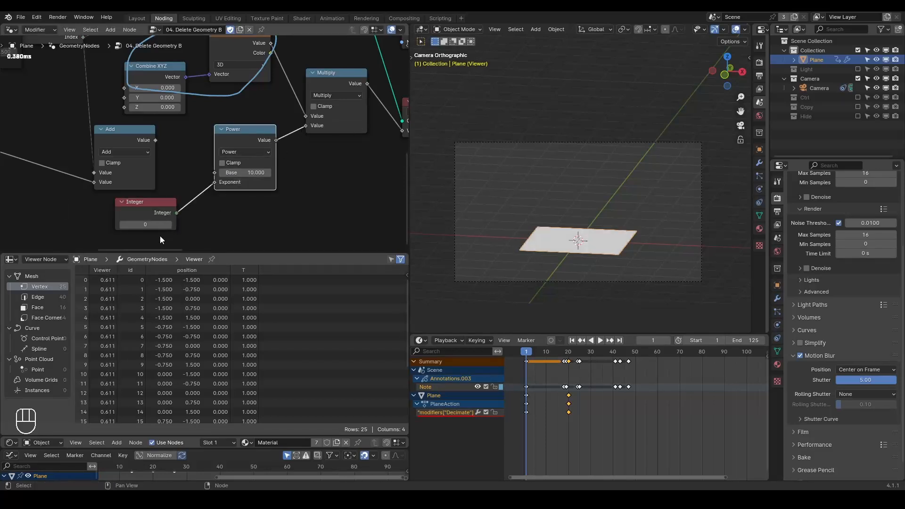
{"action": "left_click", "coordinate": [169, 224]}
{"action": "left_click", "coordinate": [169, 225]}
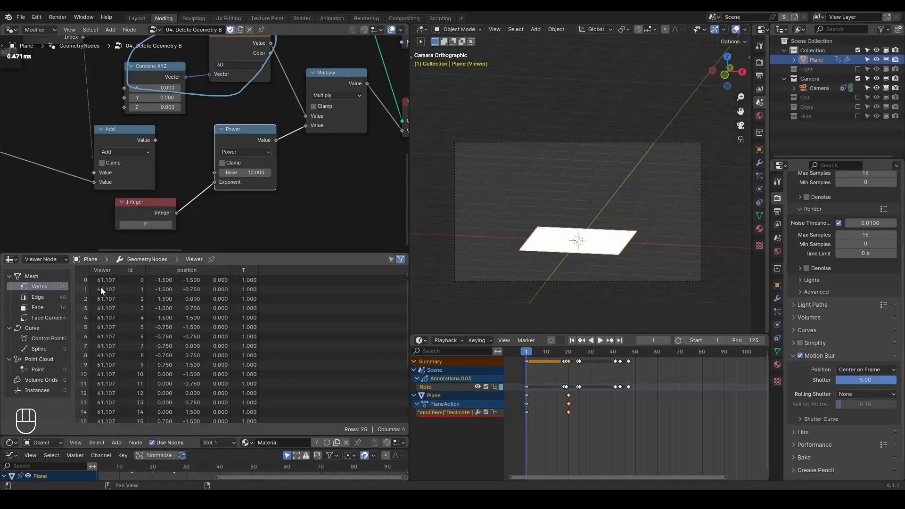
Step: Insert a Float to Integer node set to Round between the Multiply node and the Viewer
{"action": "middle_click_drag", "start_coordinate": [293, 188], "coordinate": [202, 210]}
{"action": "left_click_drag", "start_coordinate": [341, 128], "coordinate": [395, 129]}
{"action": "left_click_drag", "start_coordinate": [273, 108], "coordinate": [286, 173]}
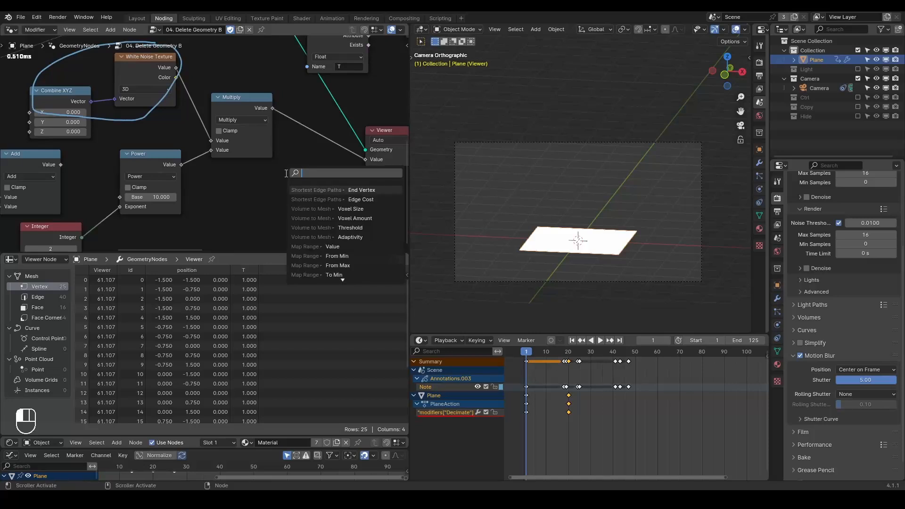
{"action": "type", "text": "round"}
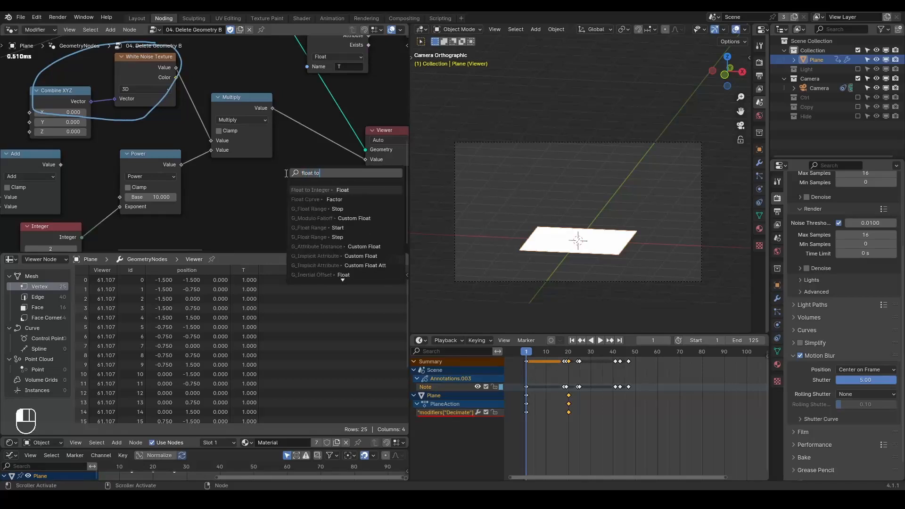
{"action": "key", "text": "Return"}
{"action": "left_click", "coordinate": [285, 172]}
{"action": "left_click_drag", "start_coordinate": [297, 175], "coordinate": [291, 144], "text": "alt"}
Step: Remove the Add node, and rearrange the Index node below Scene Time with Combine XYZ beside them
{"action": "middle_click_drag", "start_coordinate": [216, 199], "coordinate": [305, 176]}
{"action": "scroll", "coordinate": [230, 204], "scroll_direction": "down", "scroll_amount": 2}
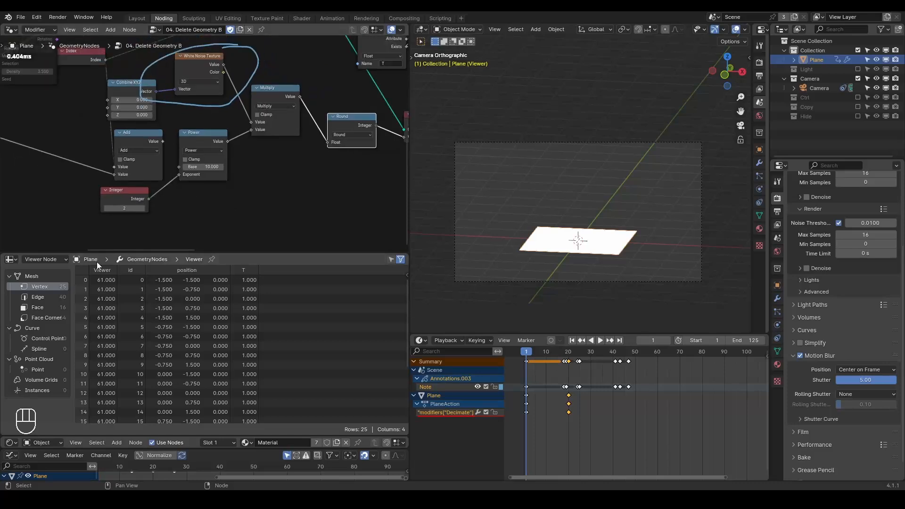
{"action": "middle_click_drag", "start_coordinate": [166, 122], "coordinate": [287, 137]}
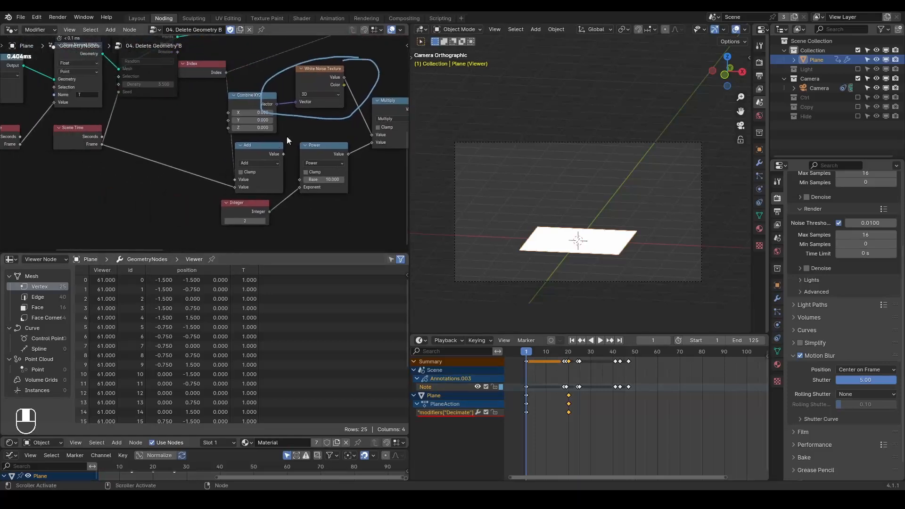
{"action": "left_click", "coordinate": [239, 146]}
{"action": "left_click_drag", "start_coordinate": [254, 144], "coordinate": [78, 187]}
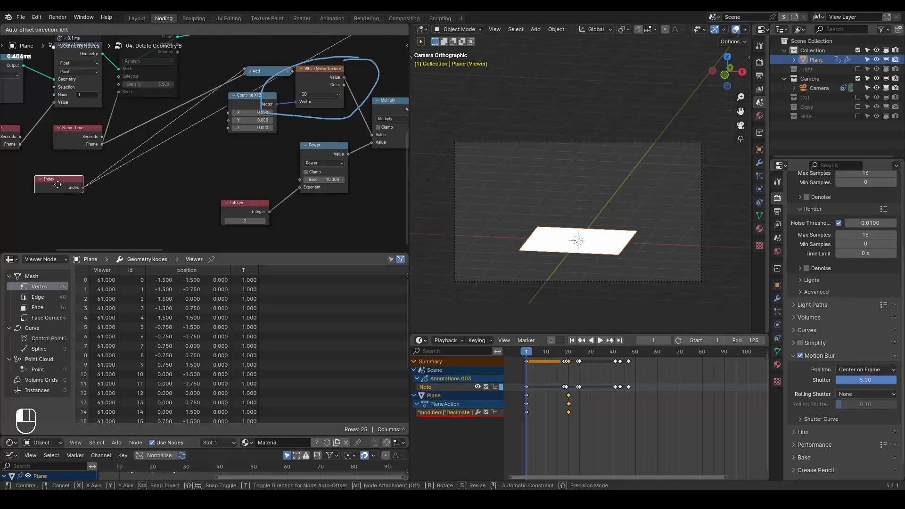
{"action": "left_click", "coordinate": [255, 74]}
{"action": "key", "text": "ctrl+x"}
{"action": "left_click_drag", "start_coordinate": [260, 98], "coordinate": [219, 119]}
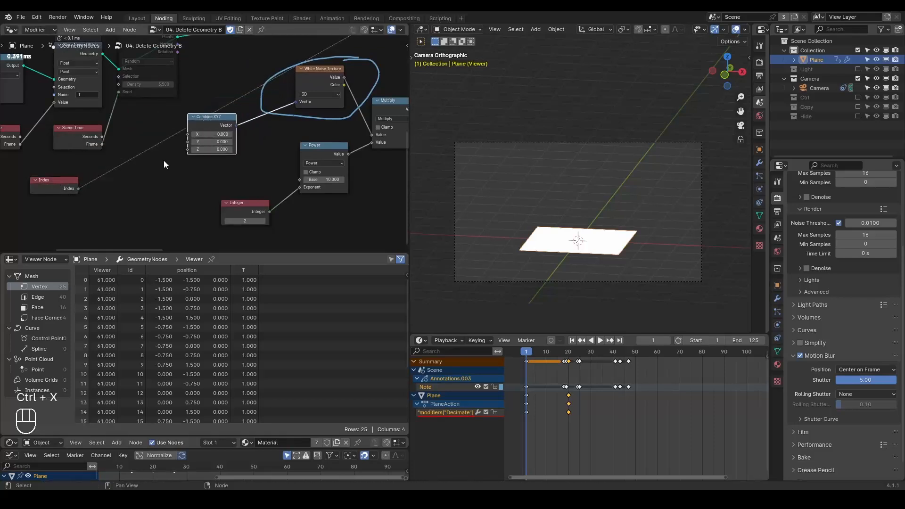
Step: Connect Index to the X input and Scene Time's Frame to the Y input of Combine XYZ
{"action": "scroll", "coordinate": [163, 160], "scroll_direction": "up", "scroll_amount": 1}
{"action": "left_click_drag", "start_coordinate": [44, 191], "coordinate": [184, 127]}
{"action": "scroll", "coordinate": [117, 160], "scroll_direction": "up", "scroll_amount": 1}
{"action": "left_click_drag", "start_coordinate": [74, 145], "coordinate": [206, 137]}
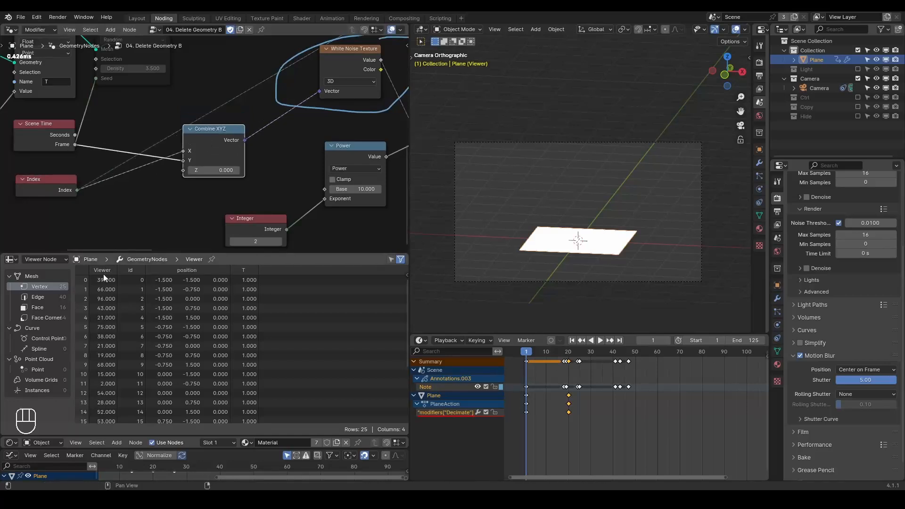
Step: Play the animation and step from frame 1 to frame 7 to examine how the Viewer values change for each point
{"action": "key", "text": "space"}
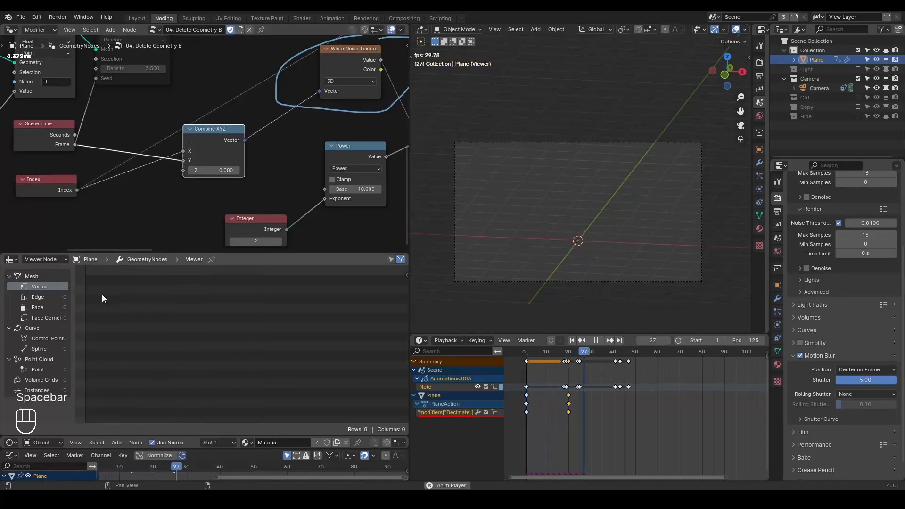
{"action": "key", "text": "space"}
{"action": "key", "text": "shift+space"}
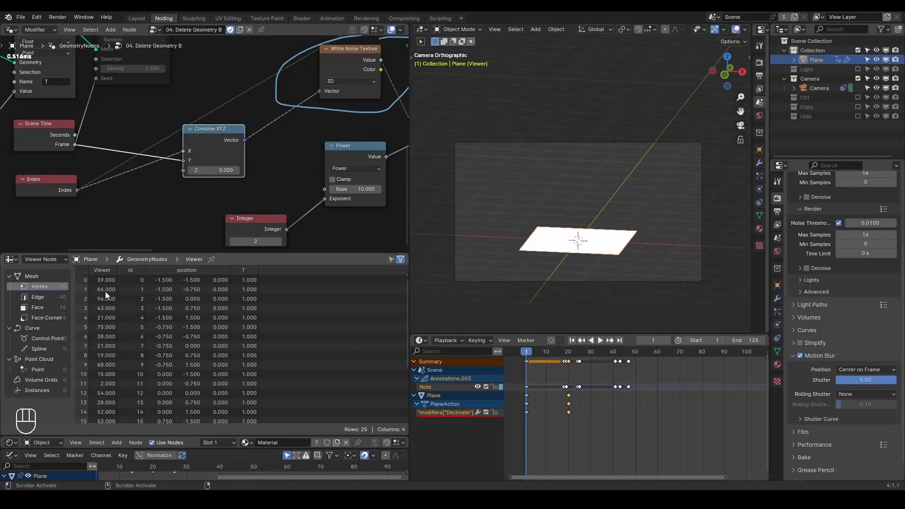
{"action": "key", "text": "Right"}
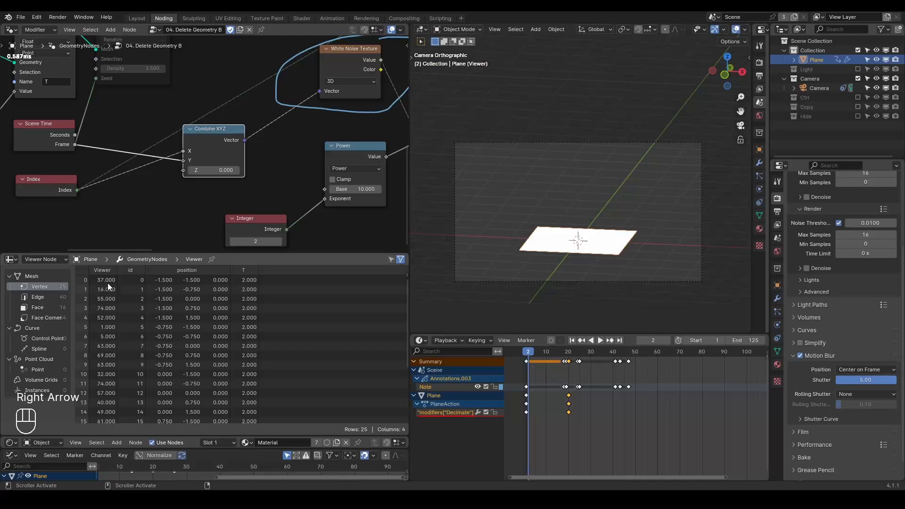
{"action": "key", "text": "Right"}
{"action": "key", "text": "Right"}
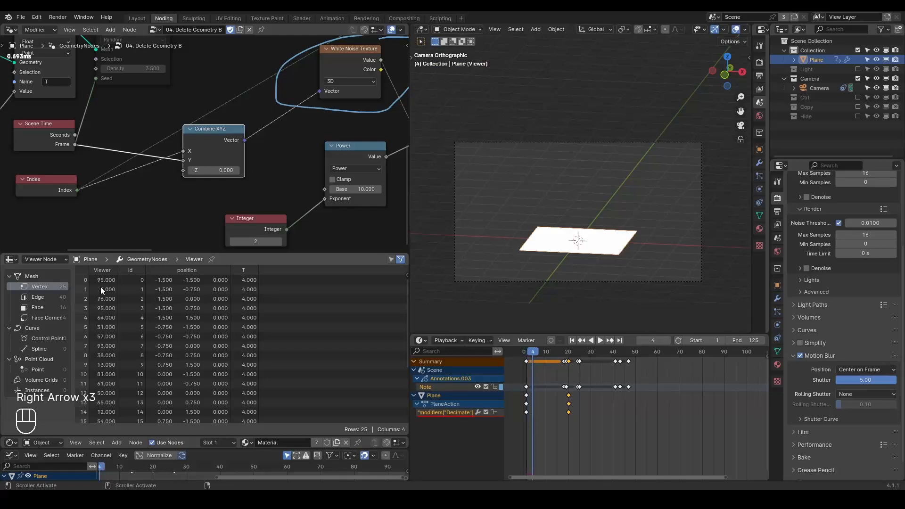
{"action": "key", "text": "Right"}
{"action": "key", "text": "Right"}
{"action": "key", "text": "Right"}
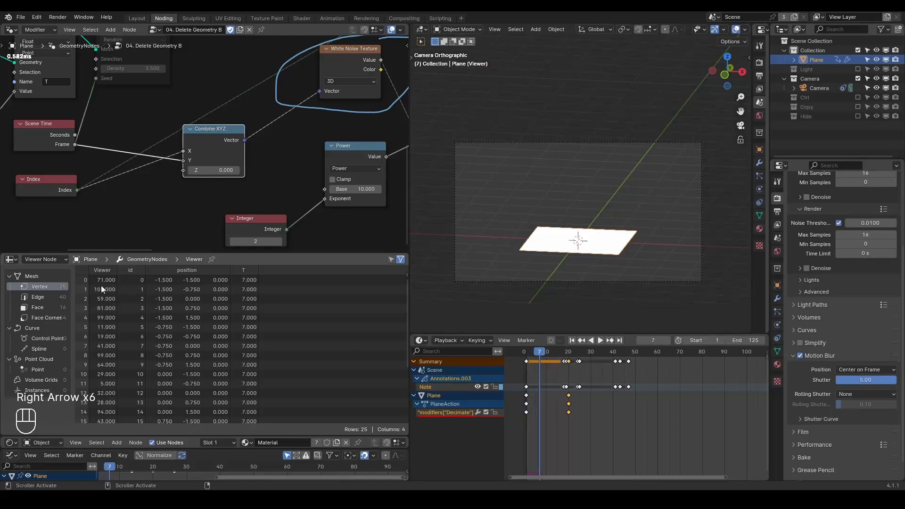
Step: Set the exponent's Integer node to 4 and check the Viewer values while stepping back to frame 3
{"action": "middle_click_drag", "start_coordinate": [254, 188], "coordinate": [227, 161]}
{"action": "left_click_drag", "start_coordinate": [236, 194], "coordinate": [236, 176]}
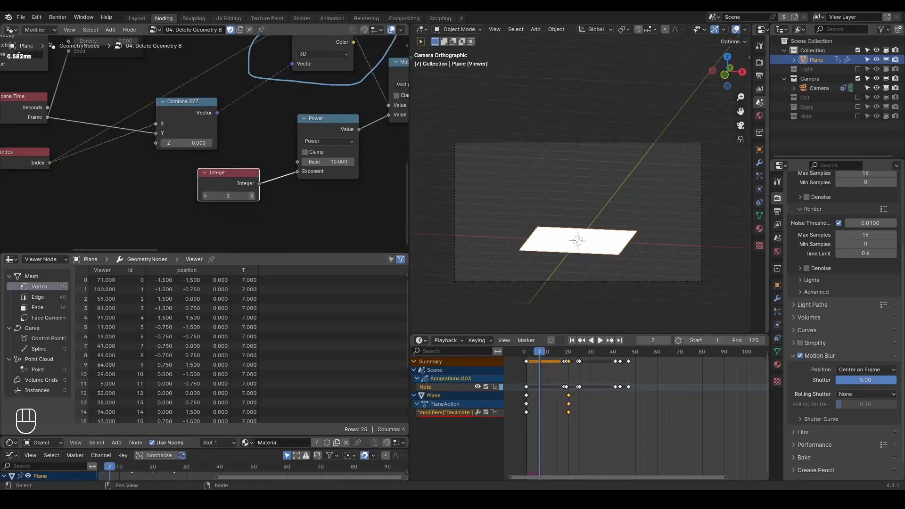
{"action": "left_click", "coordinate": [251, 196]}
{"action": "left_click", "coordinate": [251, 195]}
{"action": "key", "text": "Left"}
{"action": "key", "text": "Left"}
{"action": "key", "text": "Left"}
{"action": "key", "text": "Left"}
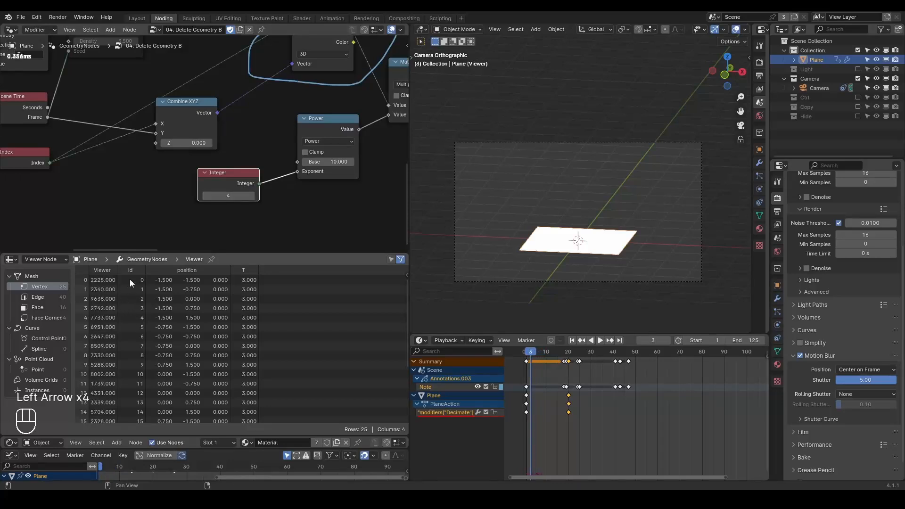
Step: Try a Float Greater Than comparison on the White Noise Texture's Value output with a high B threshold
{"action": "middle_click_drag", "start_coordinate": [316, 126], "coordinate": [144, 112]}
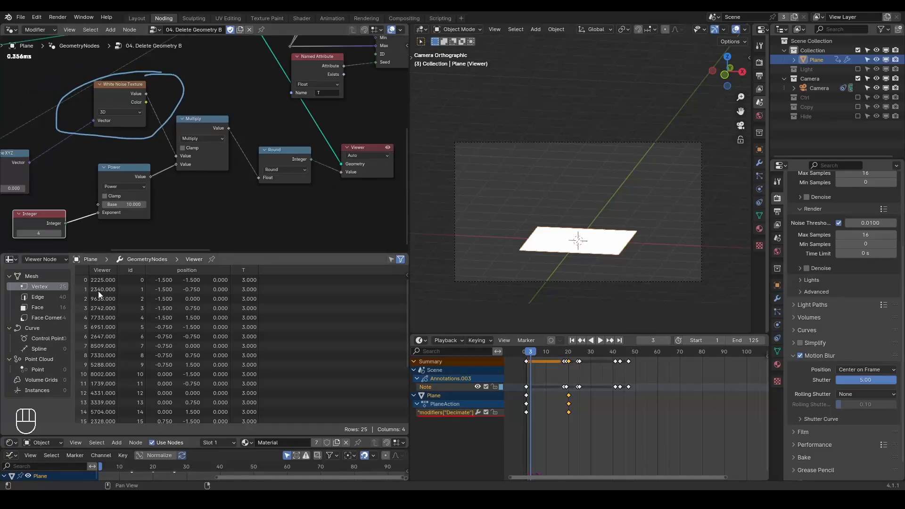
{"action": "left_click", "coordinate": [145, 101]}
{"action": "left_click_drag", "start_coordinate": [145, 101], "coordinate": [195, 89]}
{"action": "type", "text": "greater"}
{"action": "key", "text": "Return"}
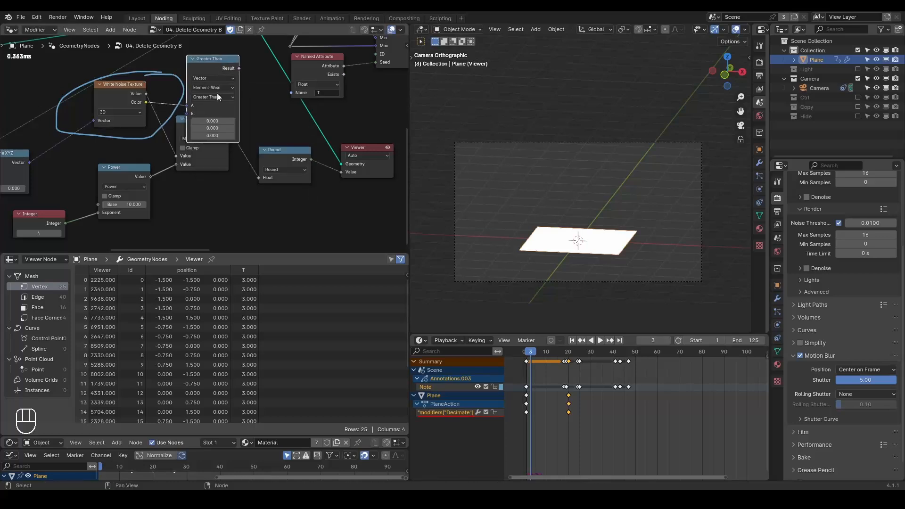
{"action": "left_click", "coordinate": [211, 78]}
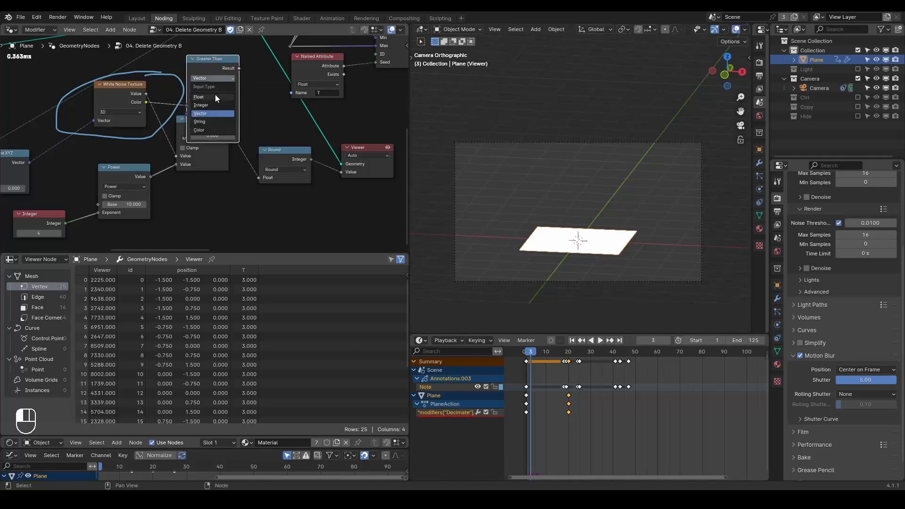
{"action": "left_click", "coordinate": [215, 95]}
{"action": "left_click_drag", "start_coordinate": [146, 94], "coordinate": [187, 96]}
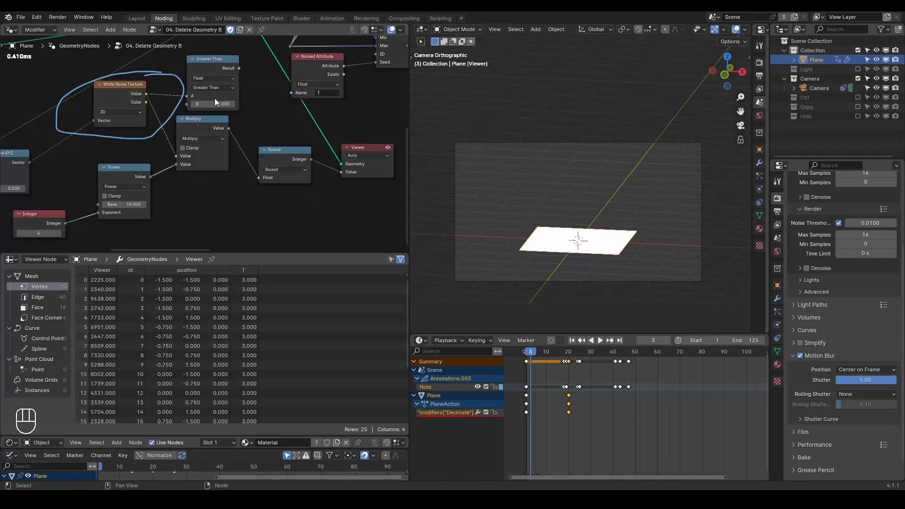
{"action": "left_click", "coordinate": [219, 103]}
{"action": "type", "text": "0.0"}
{"action": "type", "text": "500"}
{"action": "key", "text": "Return"}
Step: Try feeding the Greater Than result into a new Switch node near the Viewer, and delete both trial nodes
{"action": "left_click_drag", "start_coordinate": [239, 68], "coordinate": [255, 121]}
{"action": "type", "text": "swit"}
{"action": "key", "text": "Return"}
{"action": "left_click", "coordinate": [322, 173]}
{"action": "left_click", "coordinate": [313, 163]}
{"action": "left_click", "coordinate": [308, 182]}
{"action": "left_click_drag", "start_coordinate": [305, 158], "coordinate": [356, 121]}
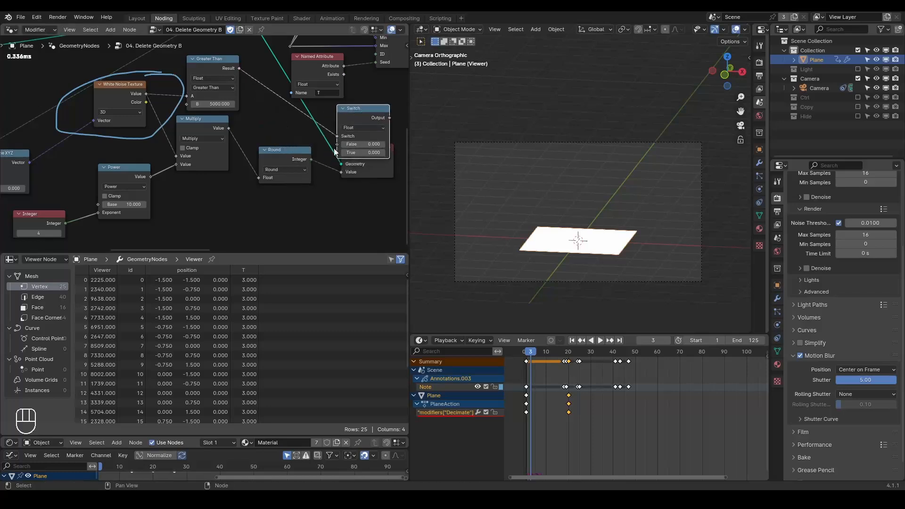
{"action": "left_click", "coordinate": [205, 70], "text": "shift"}
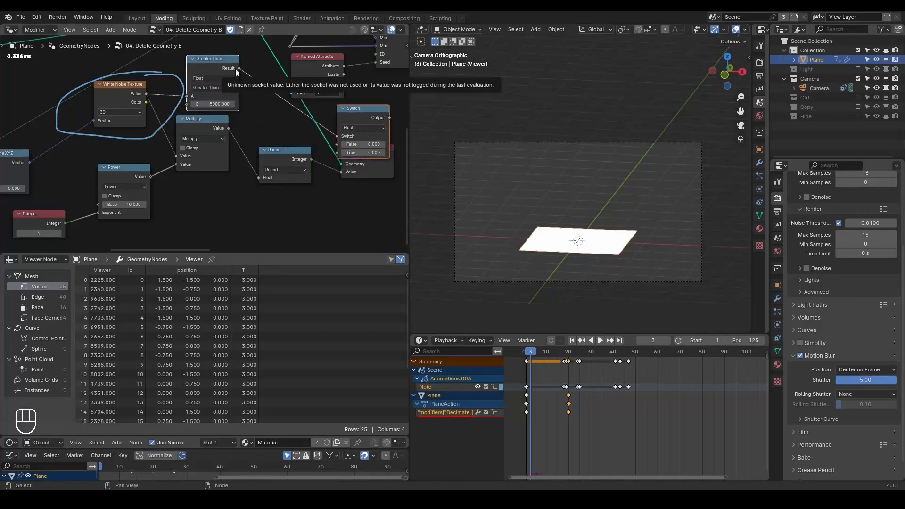
{"action": "key", "text": "x"}
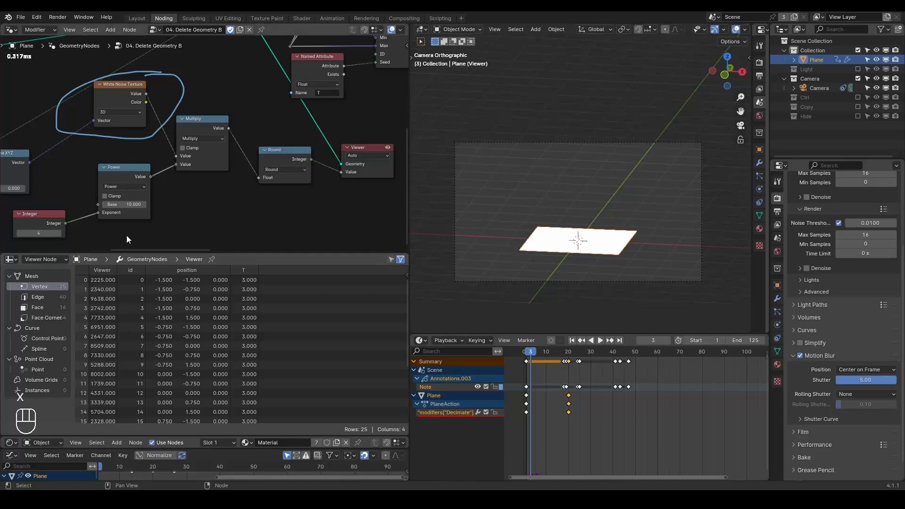
Step: Raise the exponent's Integer node to 6
{"action": "middle_click_drag", "start_coordinate": [127, 236], "coordinate": [210, 214]}
{"action": "left_click", "coordinate": [142, 211]}
{"action": "left_click", "coordinate": [142, 210]}
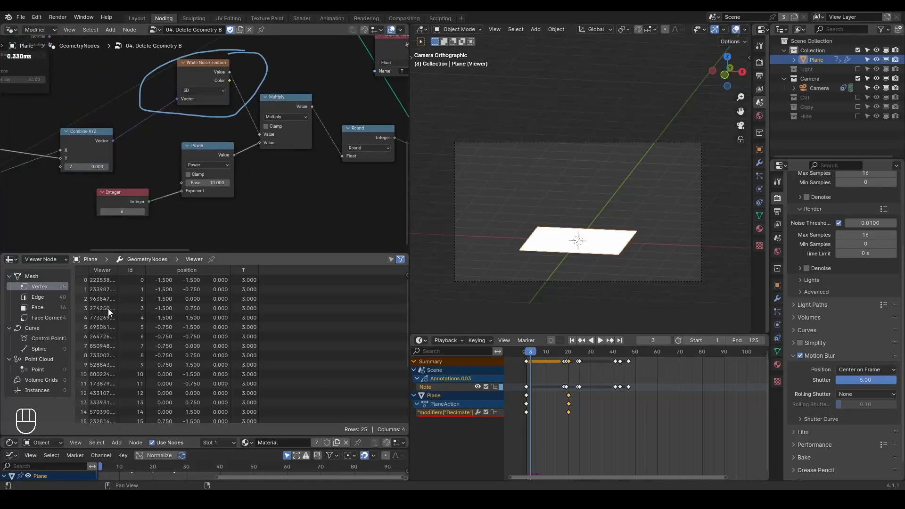
Step: Connect the Round node's Integer output to the ID input of the Set ID node
{"action": "scroll", "coordinate": [211, 115], "scroll_direction": "down", "scroll_amount": 5}
{"action": "middle_click_drag", "start_coordinate": [216, 115], "coordinate": [213, 147]}
{"action": "left_click_drag", "start_coordinate": [333, 163], "coordinate": [250, 74]}
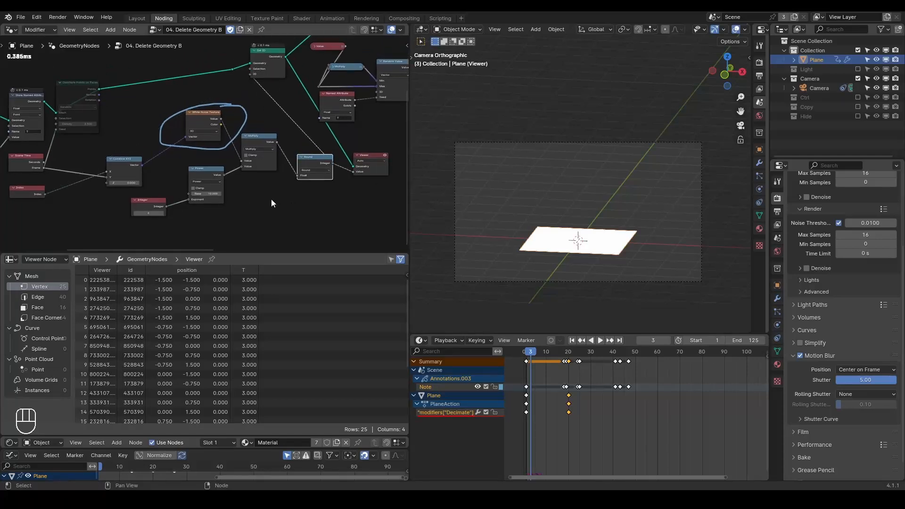
Step: Return to frame 1 and delete the Viewer node
{"action": "key", "text": "shift+space"}
{"action": "key", "text": "shift+ctrl+alt+w"}
{"action": "key", "text": "shift+ctrl+alt+q"}
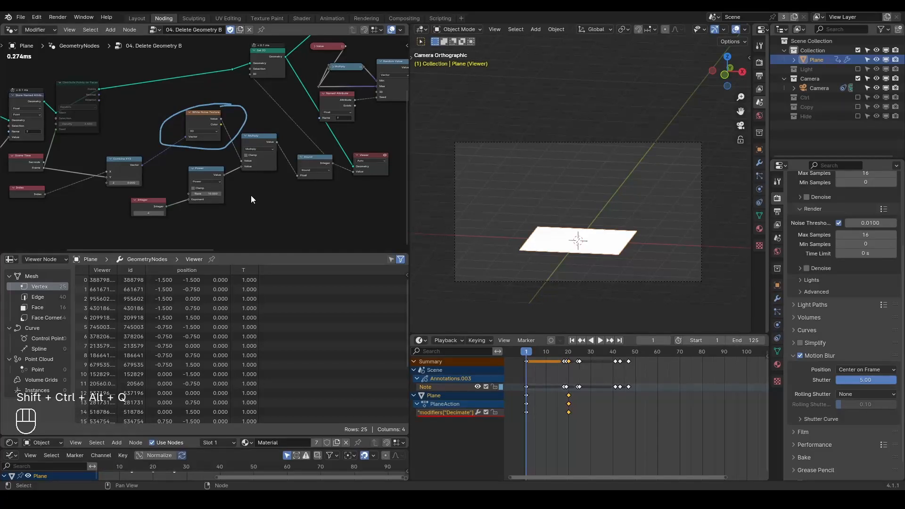
{"action": "left_click", "coordinate": [371, 154]}
{"action": "key", "text": "x"}
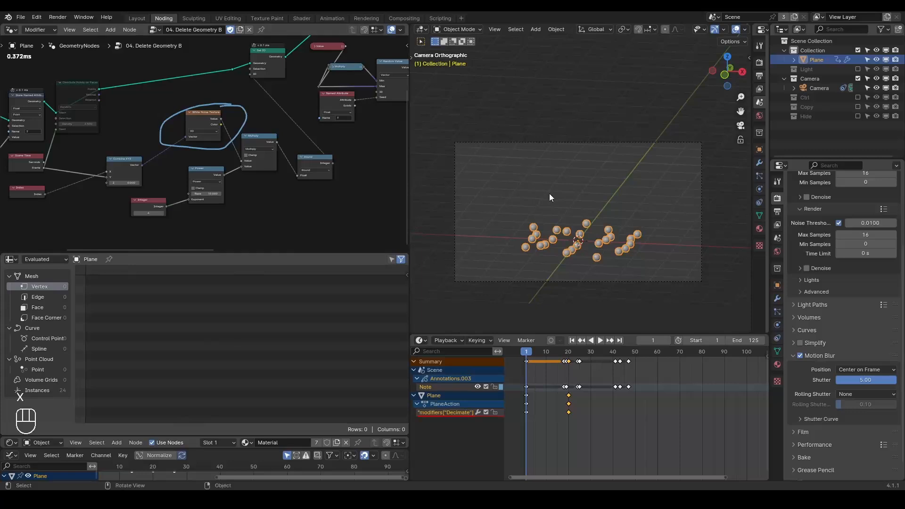
Step: Play the simulation to frame 20 and render the image
{"action": "key", "text": "space"}
{"action": "key", "text": "space"}
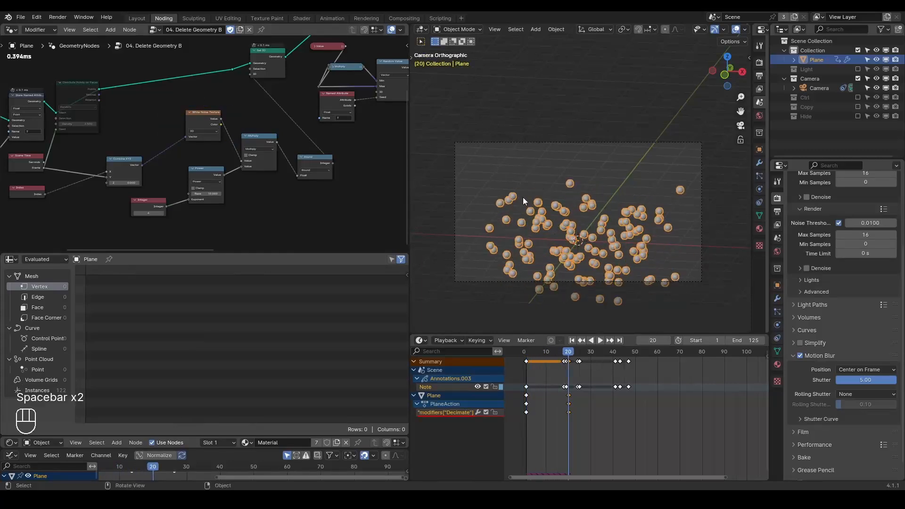
{"action": "left_click", "coordinate": [58, 17]}
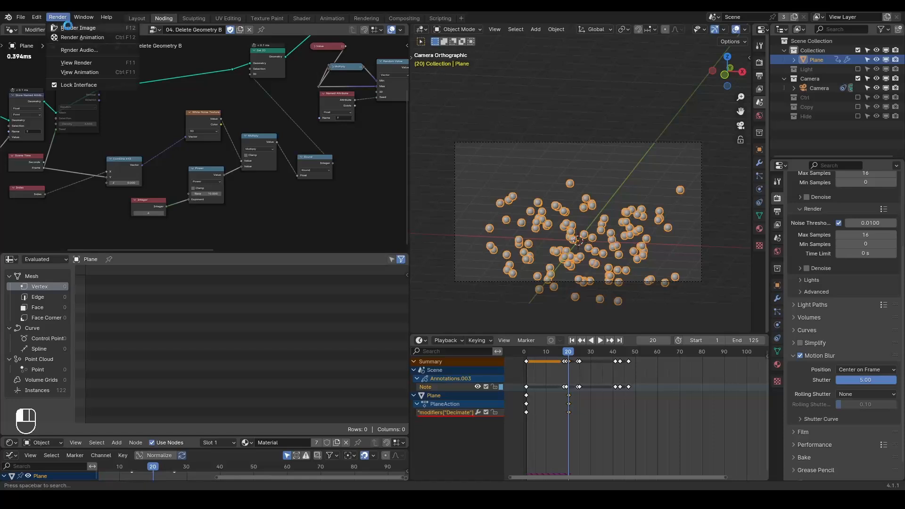
{"action": "left_click", "coordinate": [68, 26]}
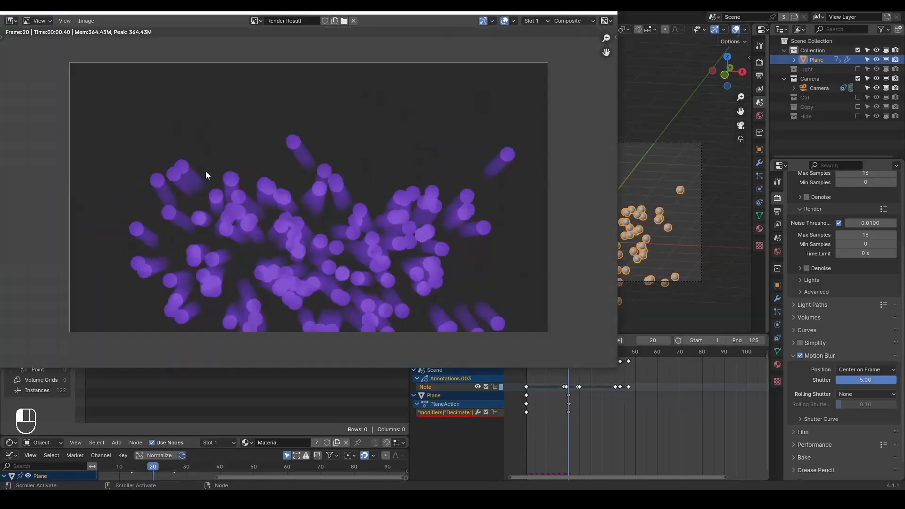
Step: Mark the particles' blur streaks in the render, erase the marks and close the render window
{"action": "left_click_drag", "start_coordinate": [316, 190], "coordinate": [301, 149]}
{"action": "left_click_drag", "start_coordinate": [471, 165], "coordinate": [487, 190]}
{"action": "left_click_drag", "start_coordinate": [180, 173], "coordinate": [219, 168]}
{"action": "mouse_move", "coordinate": [198, 179]}
{"action": "right_mouse_down"}
{"action": "mouse_move", "coordinate": [309, 198]}
{"action": "mouse_move", "coordinate": [515, 163]}
{"action": "right_mouse_up"}
{"action": "left_click", "coordinate": [606, 13]}
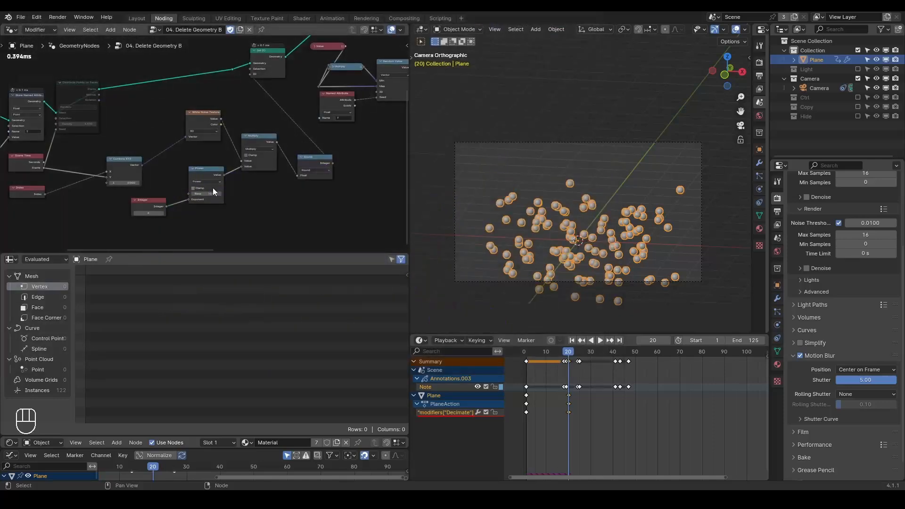
Step: Review the node chain from Combine XYZ and Integer through White Noise Texture and Power to Set ID
{"action": "scroll", "coordinate": [189, 194], "scroll_direction": "up", "scroll_amount": 4}
{"action": "left_click_drag", "start_coordinate": [173, 161], "coordinate": [157, 161]}
{"action": "middle_click_drag", "start_coordinate": [124, 158], "coordinate": [240, 156]}
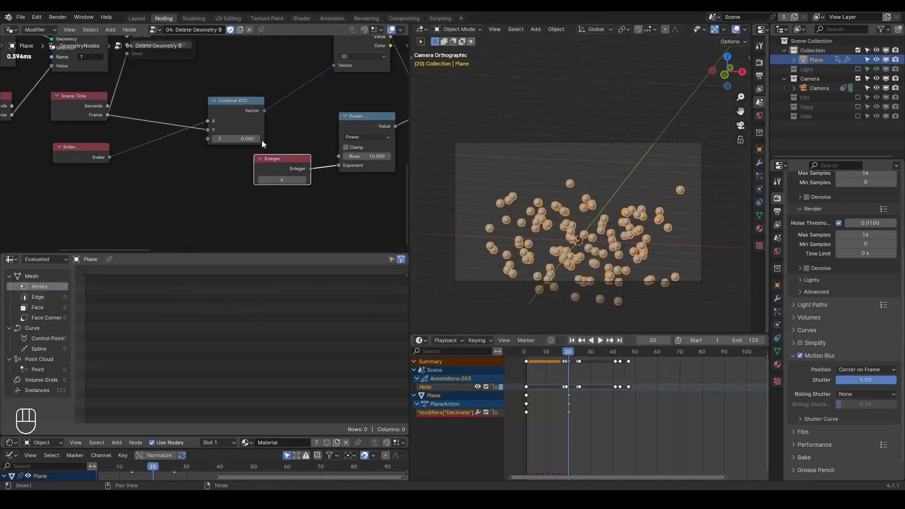
{"action": "middle_click_drag", "start_coordinate": [328, 114], "coordinate": [122, 173]}
{"action": "scroll", "coordinate": [145, 169], "scroll_direction": "down", "scroll_amount": 3}
{"action": "middle_click_drag", "start_coordinate": [209, 118], "coordinate": [225, 128]}
{"action": "scroll", "coordinate": [196, 128], "scroll_direction": "up", "scroll_amount": 1}
{"action": "left_click_drag", "start_coordinate": [197, 112], "coordinate": [247, 95]}
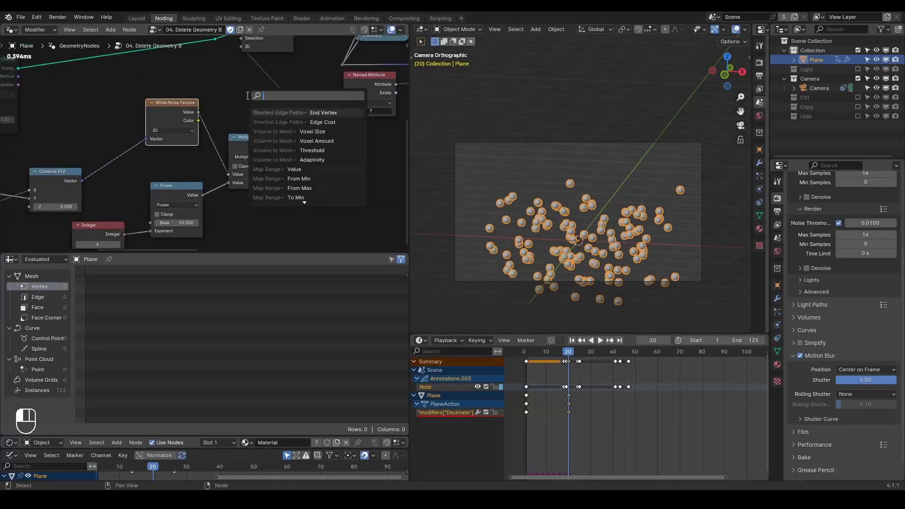
{"action": "left_click", "coordinate": [240, 99]}
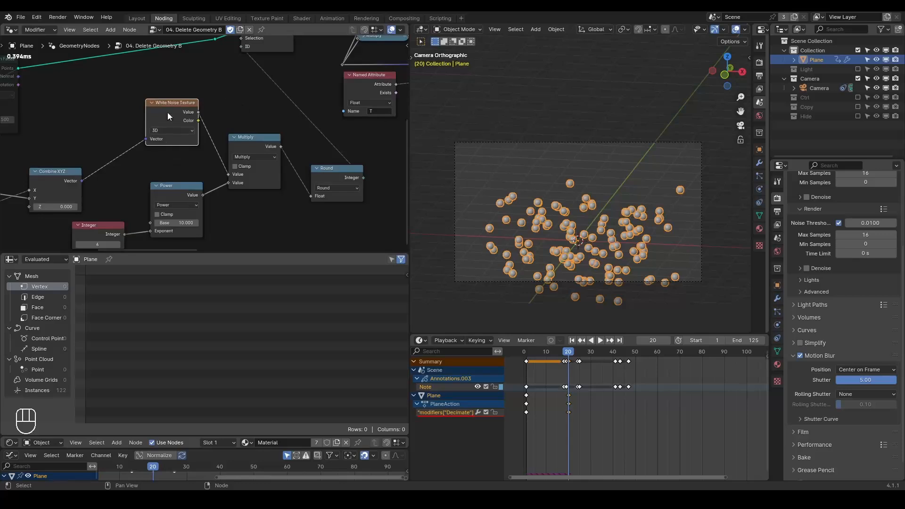
{"action": "middle_click_drag", "start_coordinate": [239, 101], "coordinate": [175, 180]}
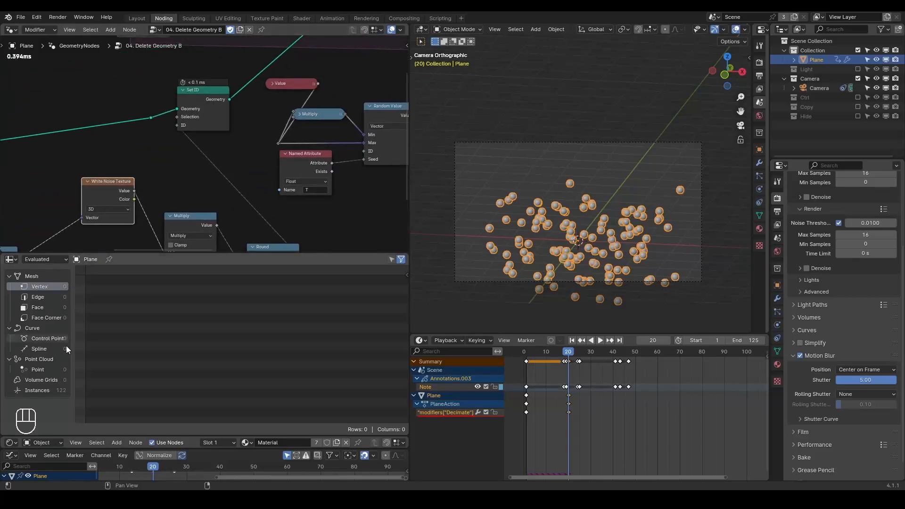
Step: Show the Instances data in the spreadsheet to inspect the particles' id values
{"action": "left_click", "coordinate": [41, 391]}
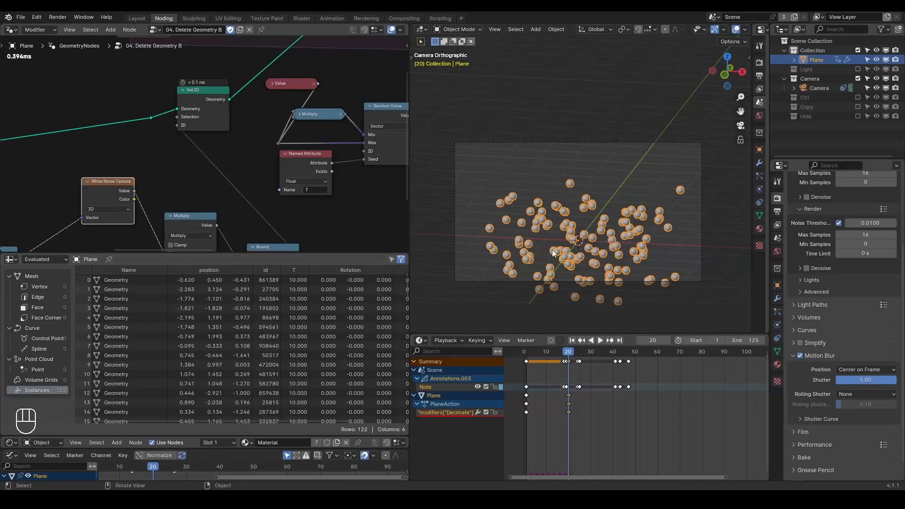
{"action": "scroll", "coordinate": [222, 163], "scroll_direction": "down", "scroll_amount": 1}
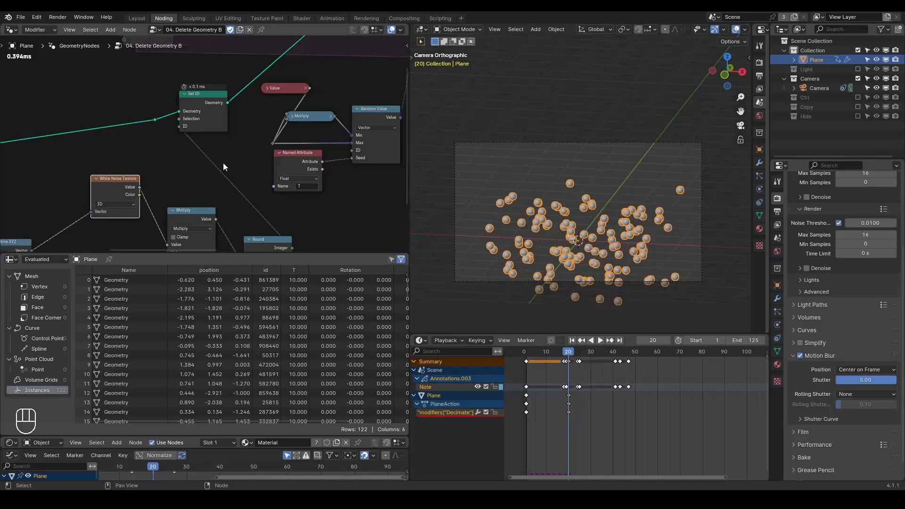
{"action": "key", "text": "shift+ctrl+alt+q"}
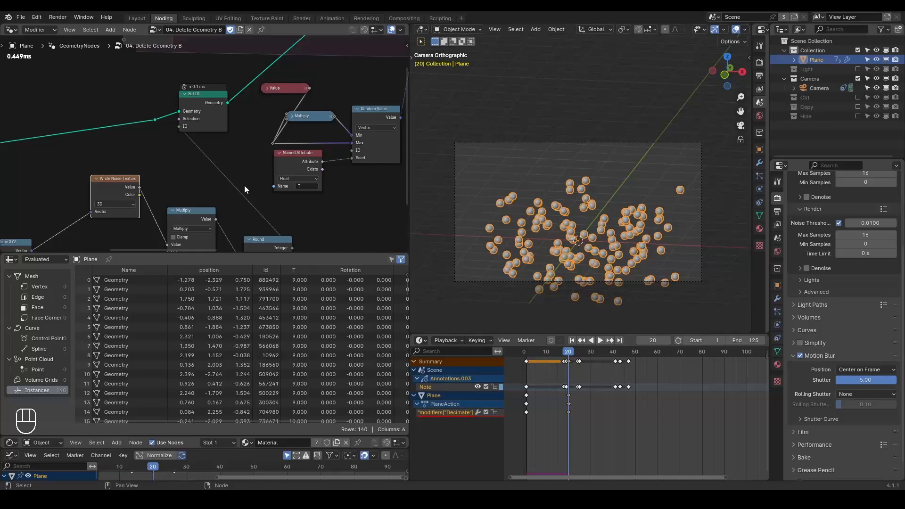
{"action": "middle_click_drag", "start_coordinate": [210, 173], "coordinate": [230, 163]}
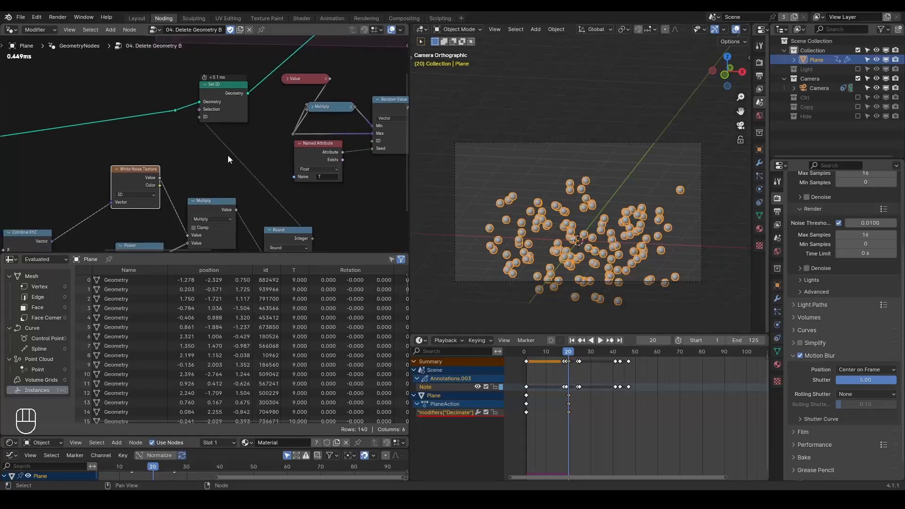
Step: Add an ID input node above the White Noise Texture node
{"action": "key", "text": "ctrl+a"}
{"action": "type", "text": "id"}
{"action": "key", "text": "Return"}
{"action": "left_click", "coordinate": [123, 140]}
{"action": "scroll", "coordinate": [132, 141], "scroll_direction": "up", "scroll_amount": 1}
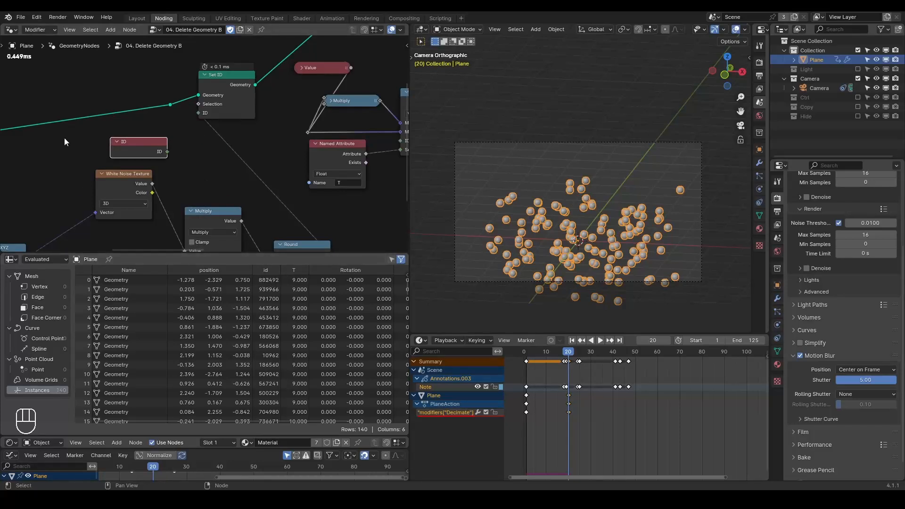
Step: Add a Named Attribute node beside the ID node and have it read the id attribute
{"action": "key", "text": "ctrl+a"}
{"action": "type", "text": "named"}
{"action": "key", "text": "Return"}
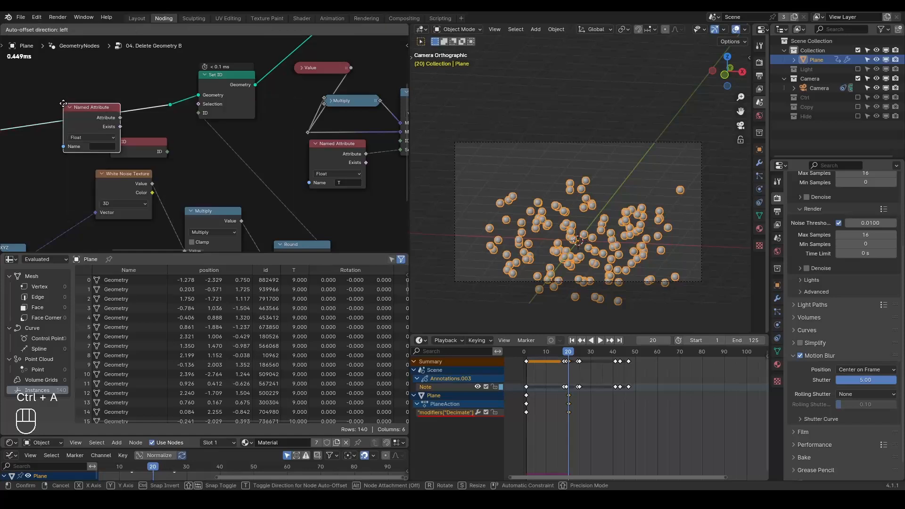
{"action": "left_click", "coordinate": [70, 175]}
{"action": "left_click", "coordinate": [69, 176]}
{"action": "type", "text": "id"}
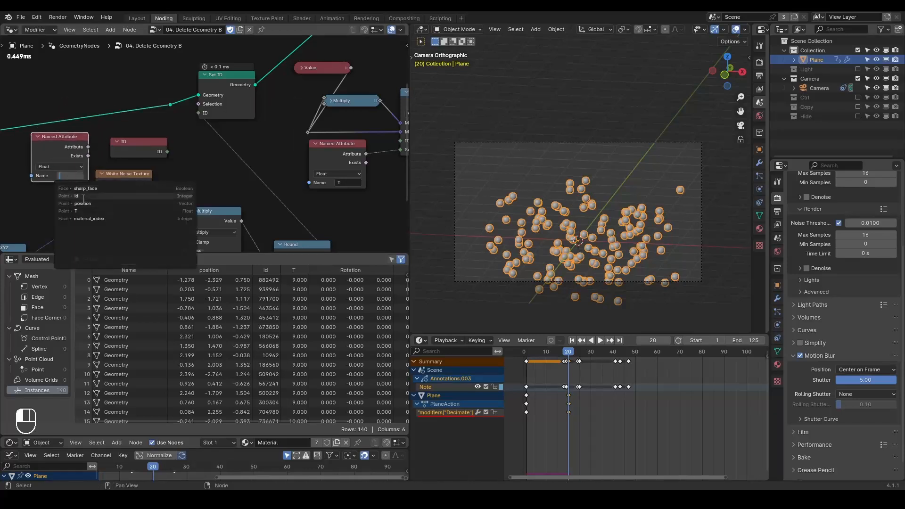
{"action": "key", "text": "Return"}
Step: Circle the Named Attribute and ID nodes for comparison, erase the mark and delete the id Named Attribute node
{"action": "mouse_move", "coordinate": [112, 133]}
{"action": "left_mouse_down"}
{"action": "mouse_move", "coordinate": [26, 150]}
{"action": "mouse_move", "coordinate": [174, 141]}
{"action": "mouse_move", "coordinate": [71, 140]}
{"action": "left_mouse_up"}
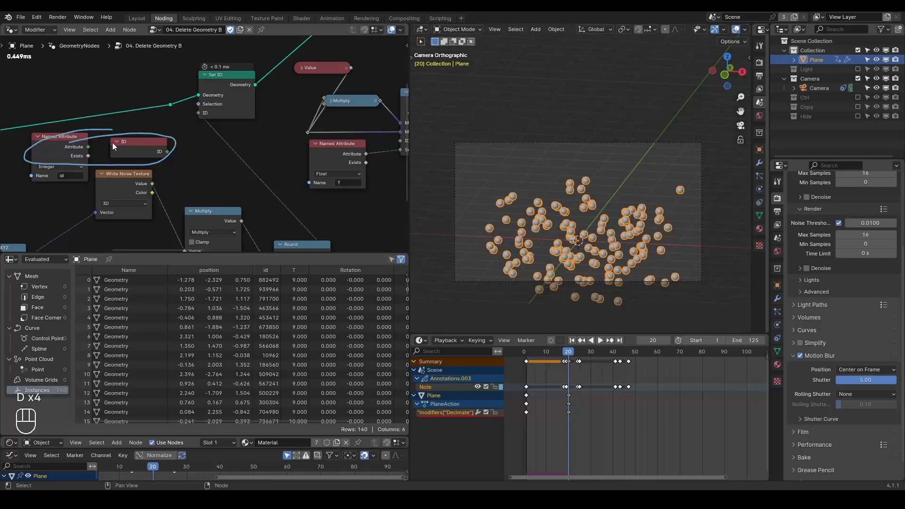
{"action": "left_click_drag", "start_coordinate": [148, 147], "coordinate": [147, 145]}
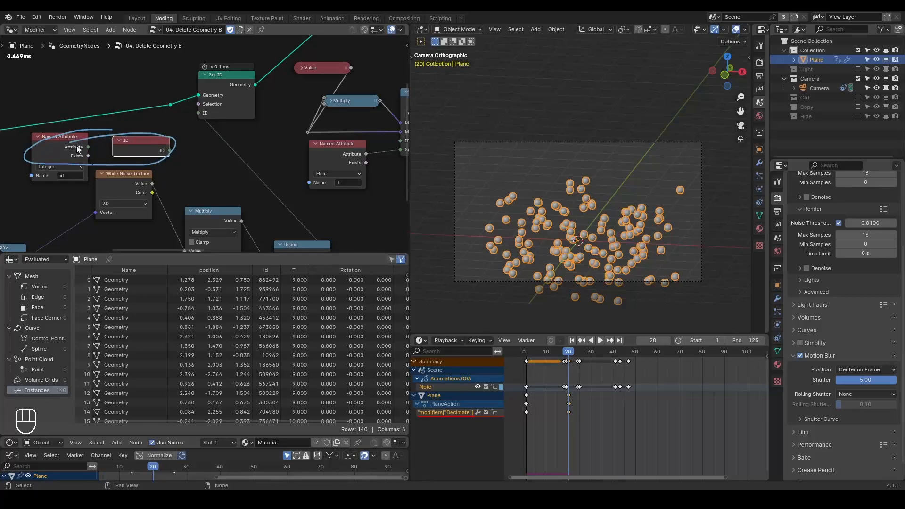
{"action": "left_click", "coordinate": [69, 177]}
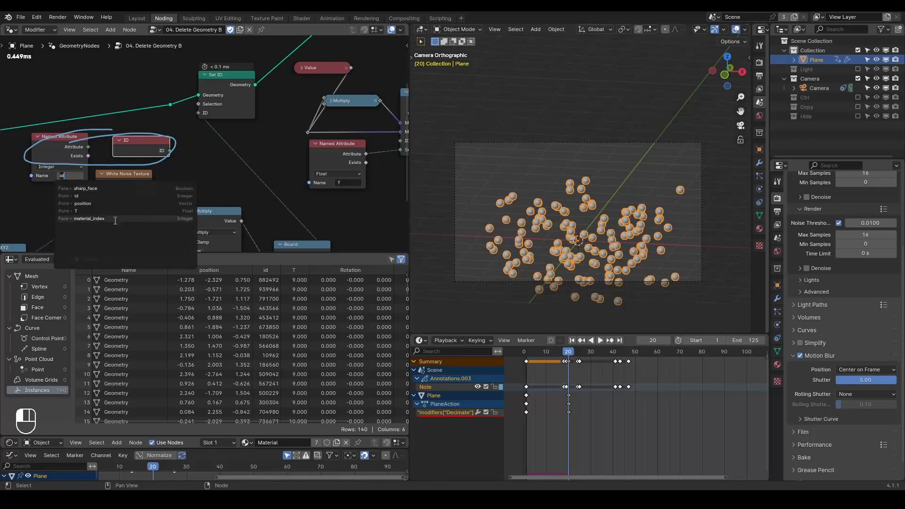
{"action": "key", "text": "Return"}
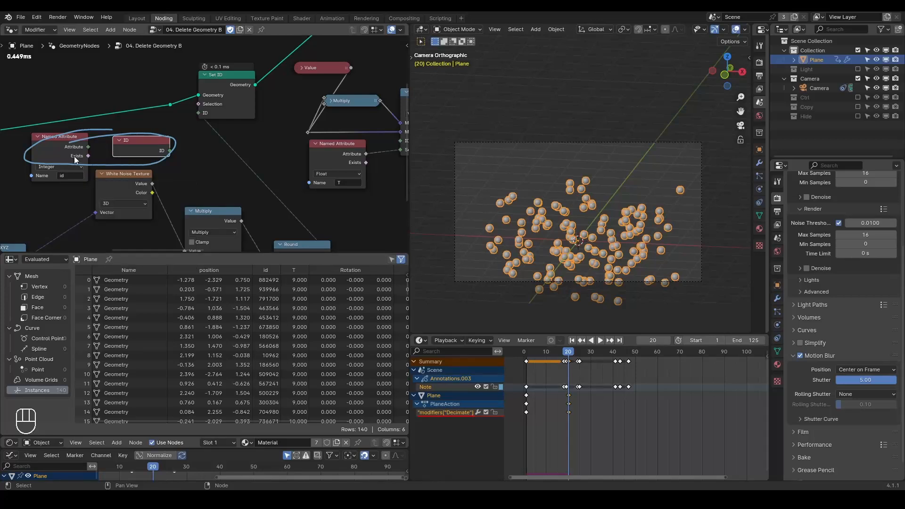
{"action": "key", "text": "d"}
{"action": "right_click_drag", "start_coordinate": [189, 127], "coordinate": [59, 151]}
{"action": "left_click", "coordinate": [59, 151]}
{"action": "key", "text": "x"}
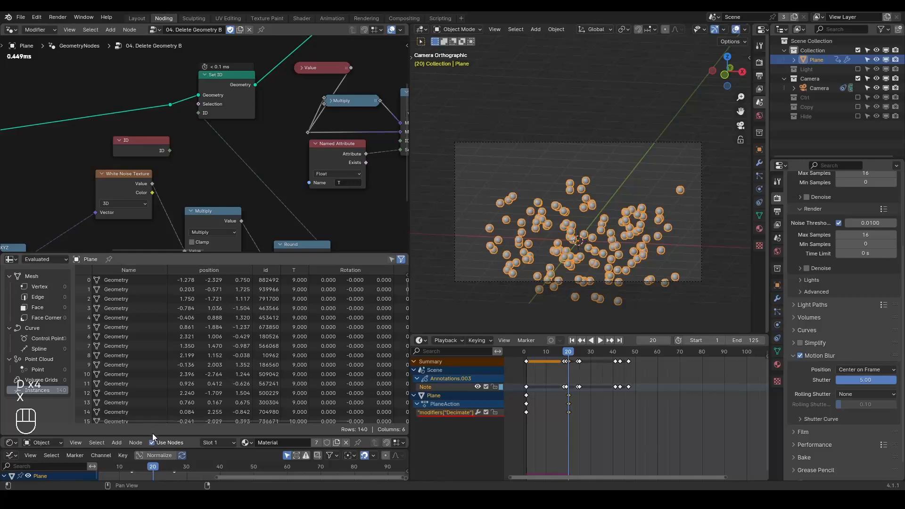
Step: Enlarge the material's node area and set the Instancer Attribute node's name to id
{"action": "left_click_drag", "start_coordinate": [153, 434], "coordinate": [133, 263]}
{"action": "middle_click_drag", "start_coordinate": [121, 317], "coordinate": [207, 337]}
{"action": "left_click_drag", "start_coordinate": [166, 357], "coordinate": [134, 351]}
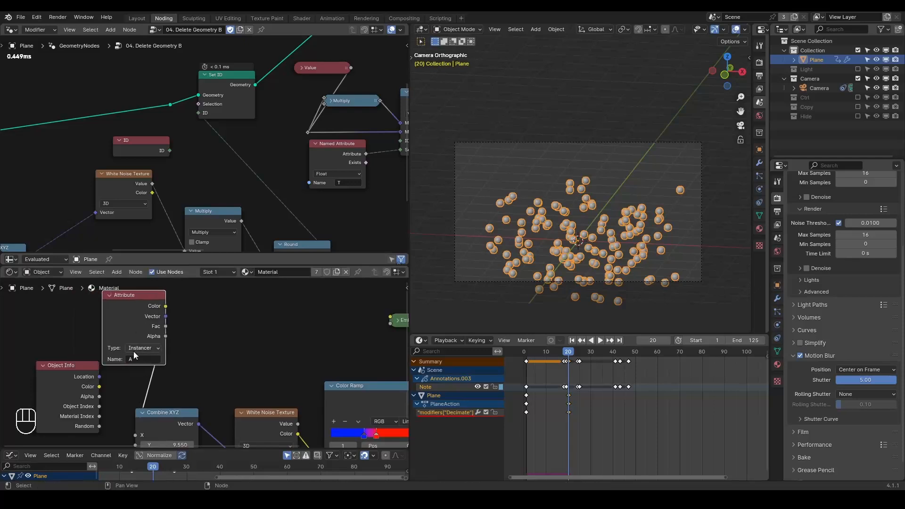
{"action": "left_click", "coordinate": [140, 357]}
{"action": "type", "text": "A"}
{"action": "key", "text": "BackSpace"}
{"action": "type", "text": "id"}
{"action": "key", "text": "Return"}
Step: Switch the viewport to rendered shading, play the simulation to frame 19 and return to frame 1
{"action": "key", "text": "z"}
{"action": "left_click", "coordinate": [544, 139]}
{"action": "key", "text": "shift+space"}
{"action": "key", "text": "space"}
{"action": "key", "text": "space"}
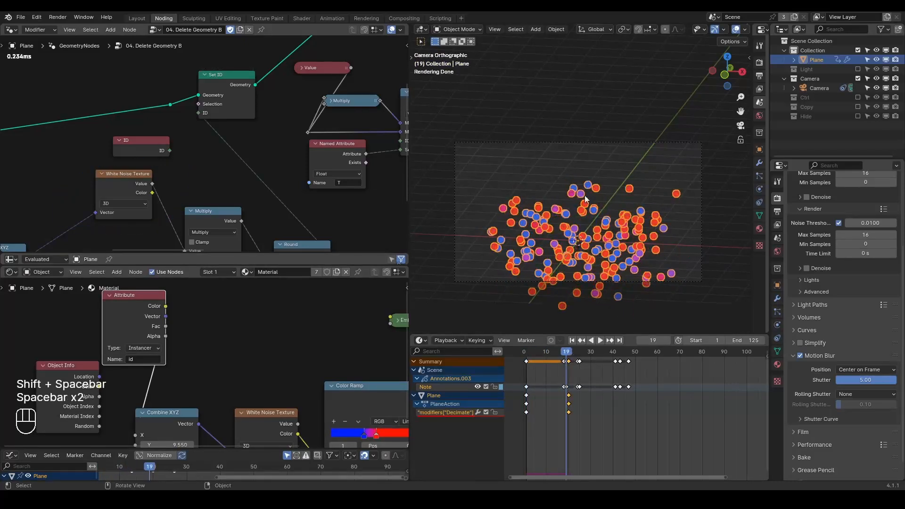
{"action": "key", "text": "shift+space"}
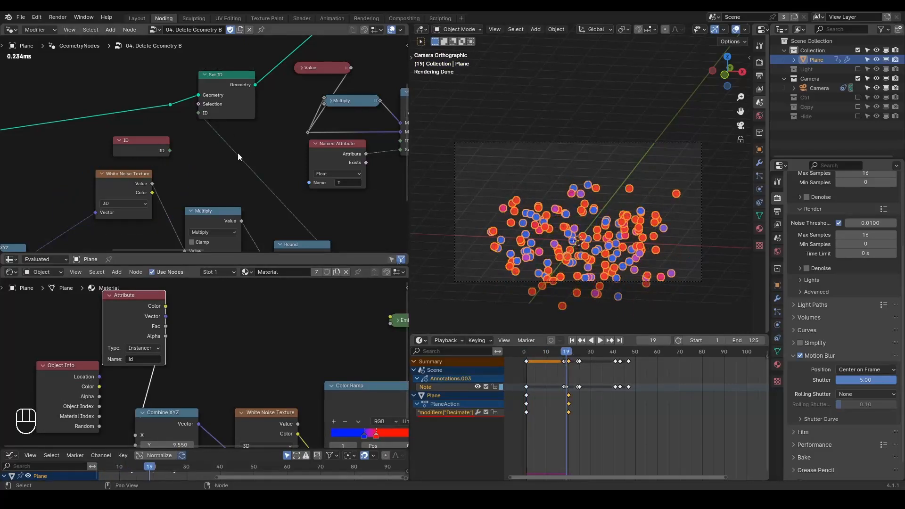
{"action": "key", "text": "d"}
{"action": "mouse_move", "coordinate": [219, 162]}
{"action": "right_mouse_down"}
{"action": "mouse_move", "coordinate": [13, 208]}
{"action": "mouse_move", "coordinate": [222, 192]}
{"action": "right_mouse_up"}
{"action": "key", "text": "d"}
Step: Enlarge the spreadsheet area again and move the Instance on Points and UV Sphere nodes away from Set Material
{"action": "scroll", "coordinate": [202, 144], "scroll_direction": "down", "scroll_amount": 4}
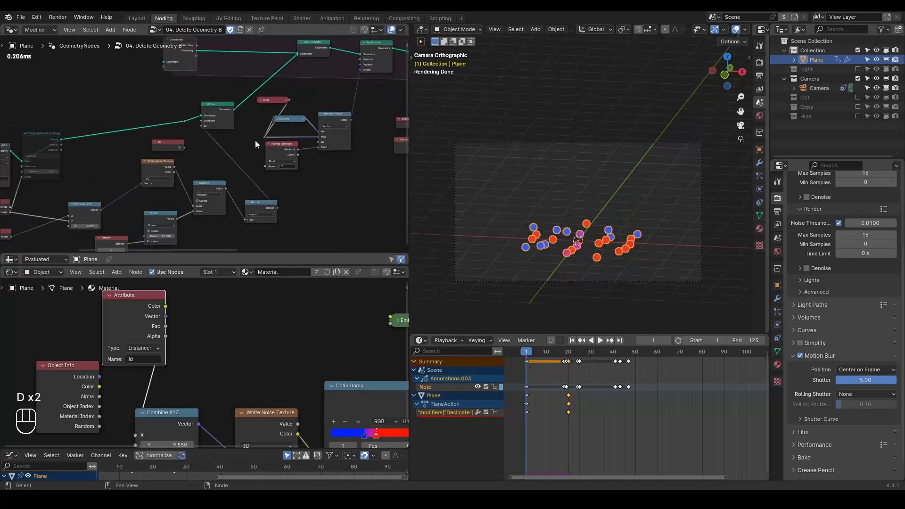
{"action": "middle_click_drag", "start_coordinate": [312, 119], "coordinate": [231, 157]}
{"action": "scroll", "coordinate": [231, 157], "scroll_direction": "up", "scroll_amount": 5}
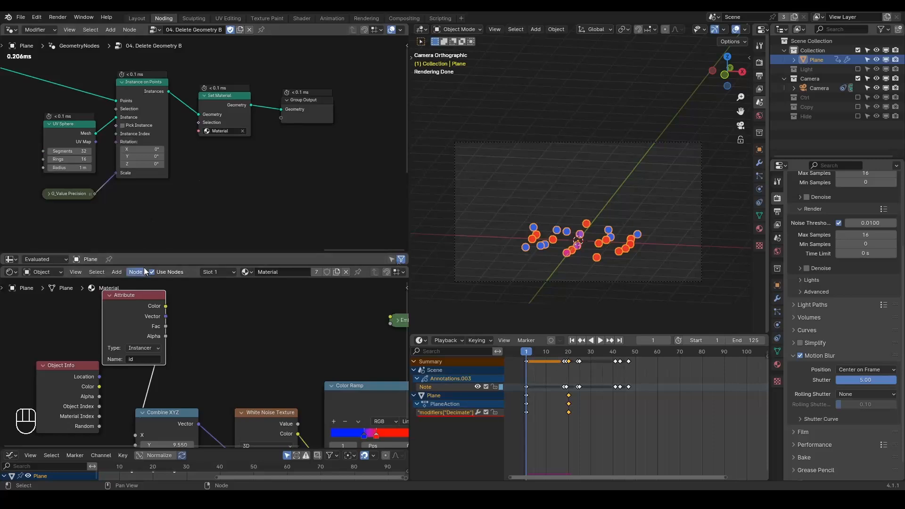
{"action": "left_click_drag", "start_coordinate": [139, 266], "coordinate": [139, 435]}
{"action": "middle_click_drag", "start_coordinate": [137, 60], "coordinate": [191, 64]}
{"action": "left_click_drag", "start_coordinate": [192, 64], "coordinate": [87, 201]}
{"action": "key", "text": "g"}
{"action": "left_click", "coordinate": [203, 105]}
{"action": "left_click", "coordinate": [203, 105]}
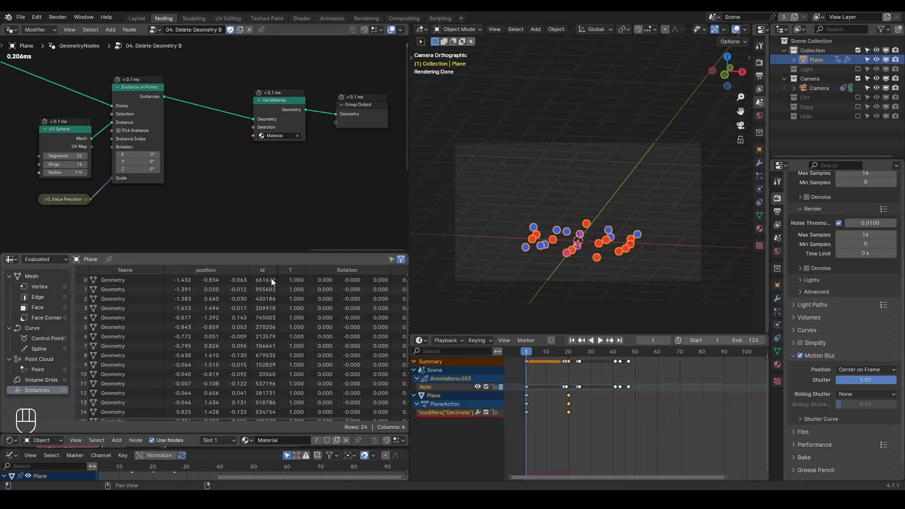
Step: Insert a Realize Instances node between Instance on Points and Set Material
{"action": "key", "text": "ctrl+a"}
{"action": "type", "text": "real"}
{"action": "key", "text": "Return"}
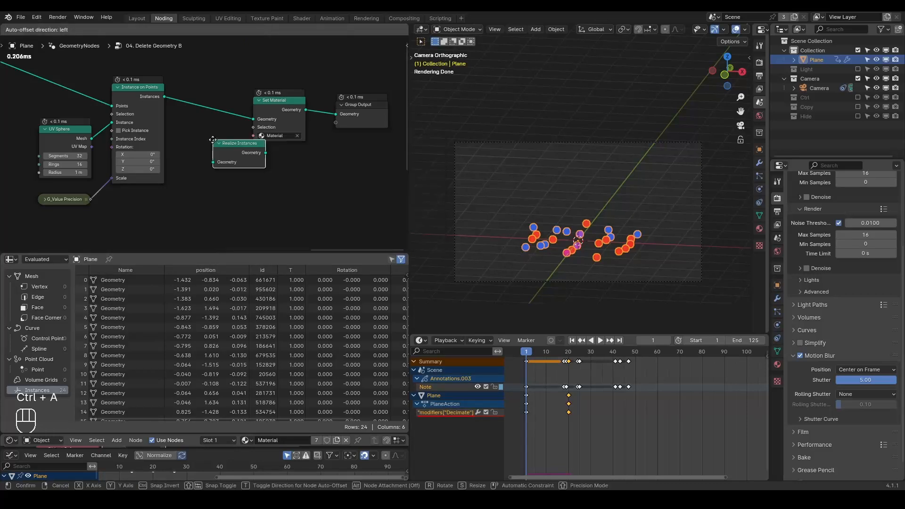
{"action": "left_click", "coordinate": [186, 98]}
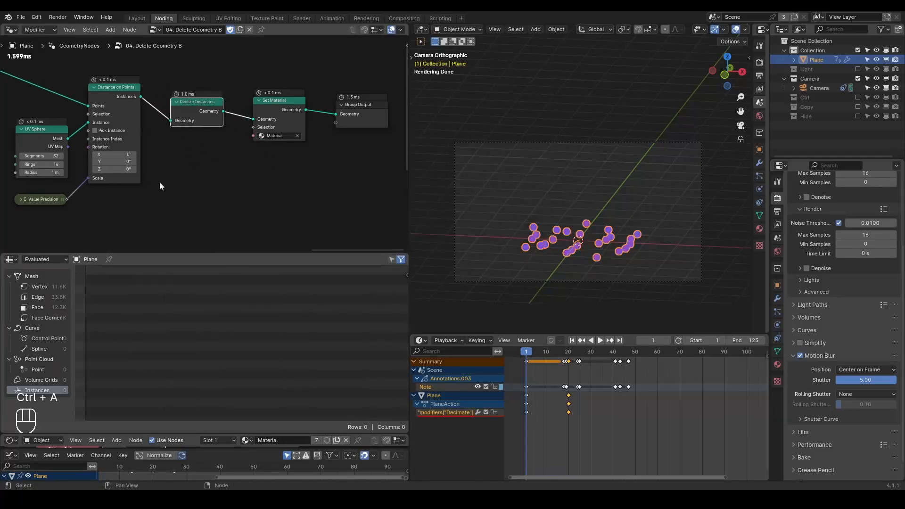
Step: Inspect the realized mesh's vertex id values in the spreadsheet and mark the Realize Instances node
{"action": "left_click", "coordinate": [55, 285]}
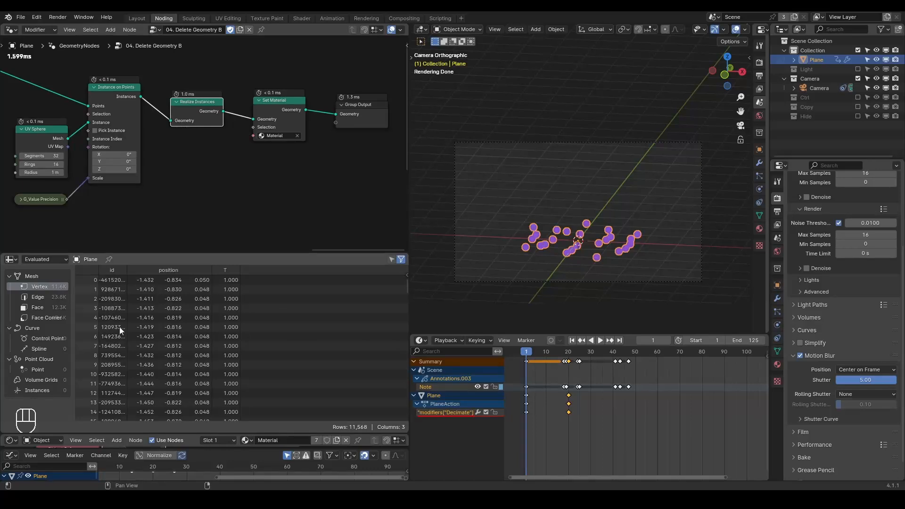
{"action": "mouse_move", "coordinate": [191, 118]}
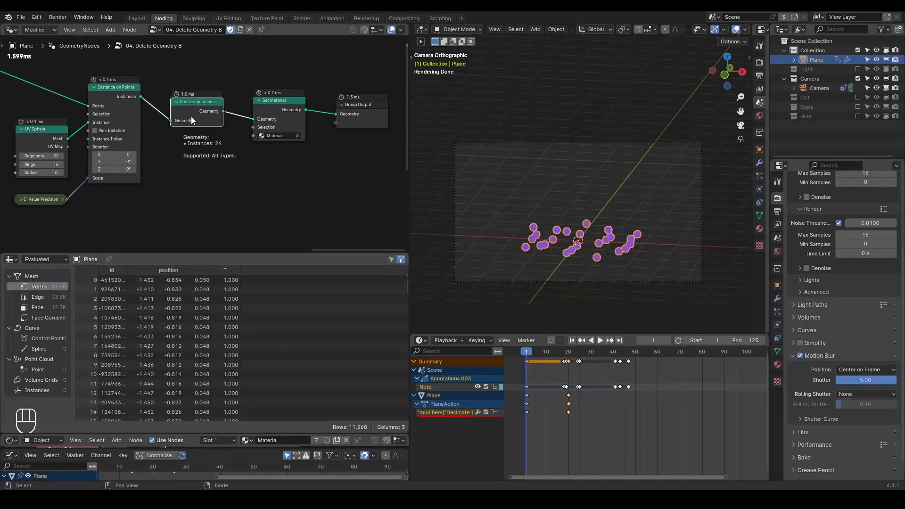
{"action": "key", "text": "d"}
{"action": "mouse_move", "coordinate": [166, 89]}
{"action": "left_mouse_down"}
{"action": "mouse_move", "coordinate": [204, 88]}
{"action": "mouse_move", "coordinate": [238, 118]}
{"action": "mouse_move", "coordinate": [218, 137]}
{"action": "mouse_move", "coordinate": [164, 135]}
{"action": "left_mouse_up"}
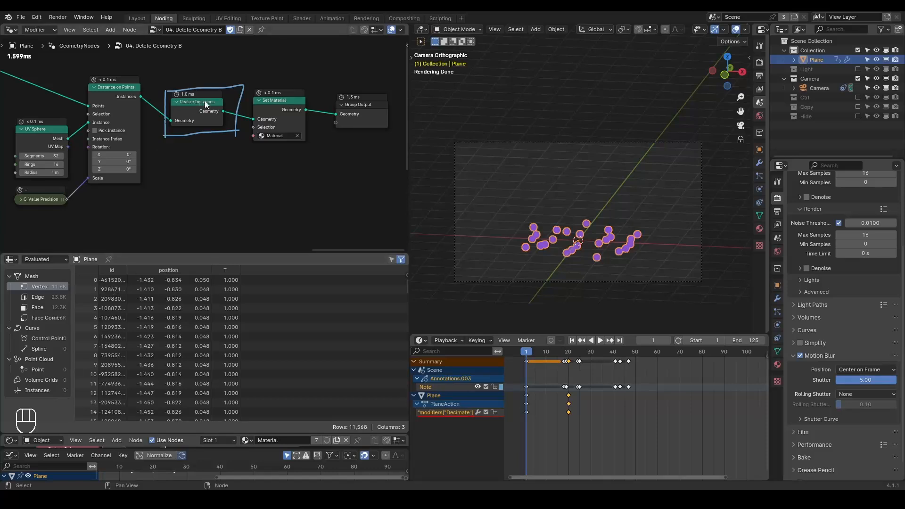
Step: Insert a Store Named Attribute node on the geometry link before the Set ID node
{"action": "middle_click_drag", "start_coordinate": [168, 168], "coordinate": [221, 146]}
{"action": "key", "text": "ctrl+a"}
{"action": "type", "text": "store"}
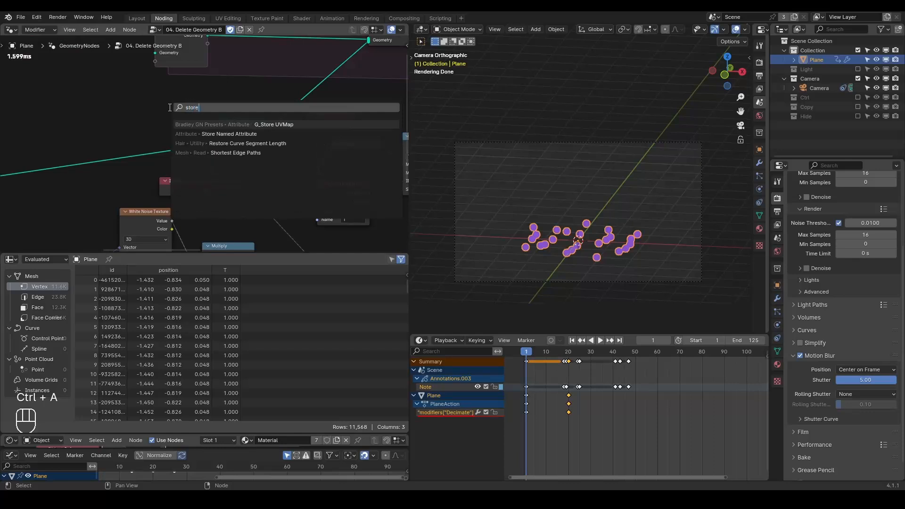
{"action": "key", "text": "Down"}
{"action": "key", "text": "Return"}
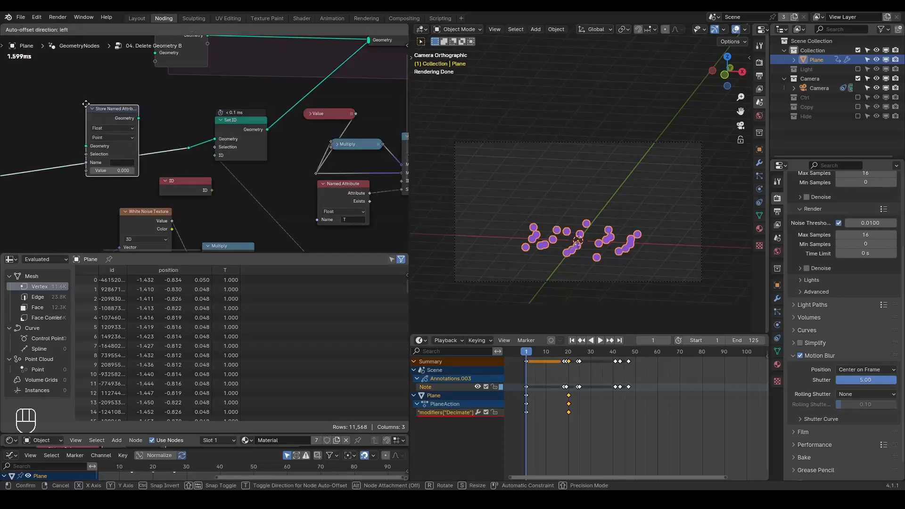
{"action": "left_click", "coordinate": [136, 129]}
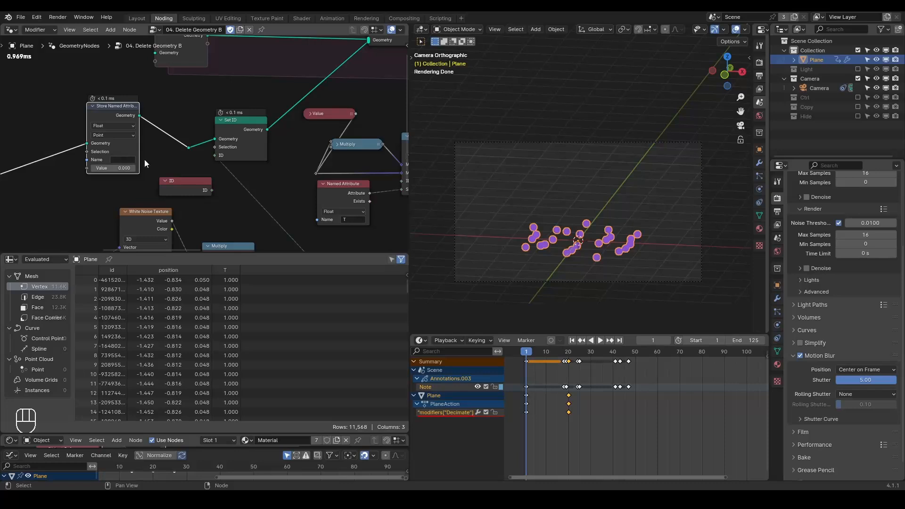
{"action": "middle_click_drag", "start_coordinate": [121, 116], "coordinate": [134, 112]}
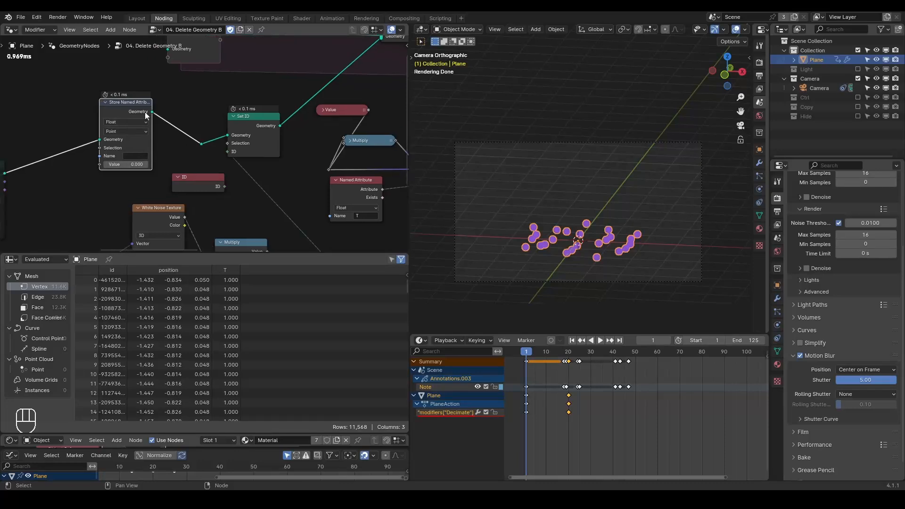
Step: Remove the Store Named Attribute node before Set ID while keeping the geometry link connected
{"action": "key", "text": "ctrl+x"}
{"action": "scroll", "coordinate": [239, 146], "scroll_direction": "down", "scroll_amount": 2}
{"action": "middle_click_drag", "start_coordinate": [239, 145], "coordinate": [191, 107]}
{"action": "scroll", "coordinate": [191, 107], "scroll_direction": "up", "scroll_amount": 2}
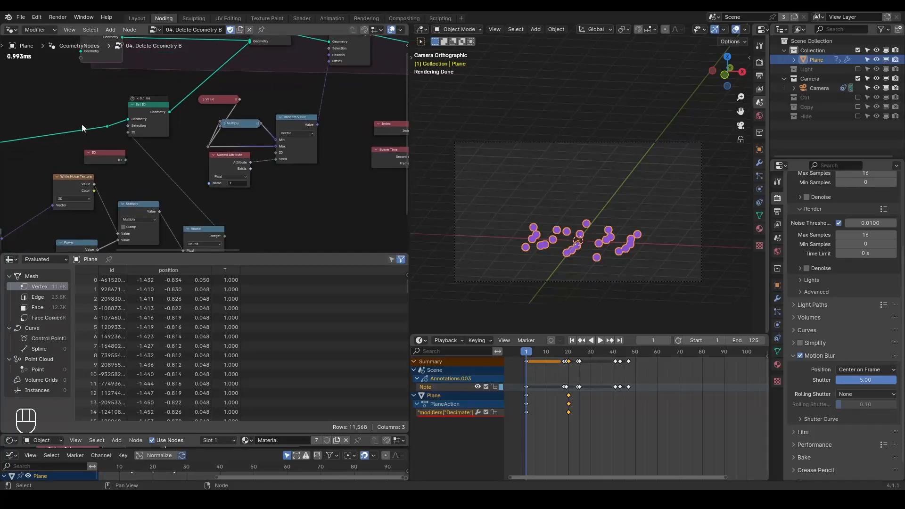
Step: Erase the annotation box around the Realize Instances node and remove the node, keeping Instance on Points linked to Set Material
{"action": "left_click_drag", "start_coordinate": [75, 115], "coordinate": [71, 114]}
{"action": "left_click_drag", "start_coordinate": [130, 93], "coordinate": [184, 141]}
{"action": "left_click_drag", "start_coordinate": [180, 69], "coordinate": [110, 155]}
{"action": "mouse_move", "coordinate": [241, 78]}
{"action": "right_mouse_down"}
{"action": "mouse_move", "coordinate": [225, 132]}
{"action": "mouse_move", "coordinate": [308, 129]}
{"action": "right_mouse_up"}
{"action": "mouse_move", "coordinate": [307, 129]}
{"action": "middle_mouse_down"}
{"action": "mouse_move", "coordinate": [303, 155]}
{"action": "mouse_move", "coordinate": [168, 176]}
{"action": "middle_mouse_up"}
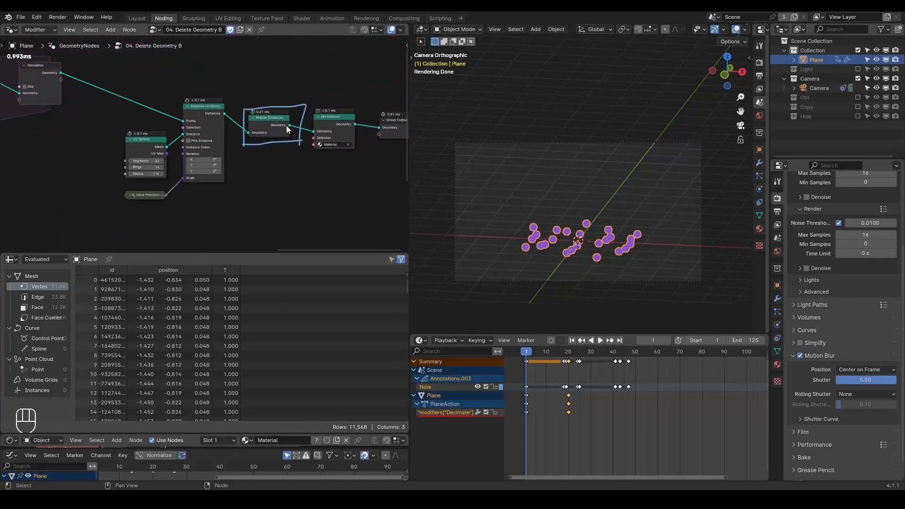
{"action": "mouse_move", "coordinate": [287, 112]}
{"action": "right_mouse_down"}
{"action": "mouse_move", "coordinate": [230, 158]}
{"action": "mouse_move", "coordinate": [281, 160]}
{"action": "right_mouse_up"}
{"action": "scroll", "coordinate": [281, 162], "scroll_direction": "up", "scroll_amount": 2}
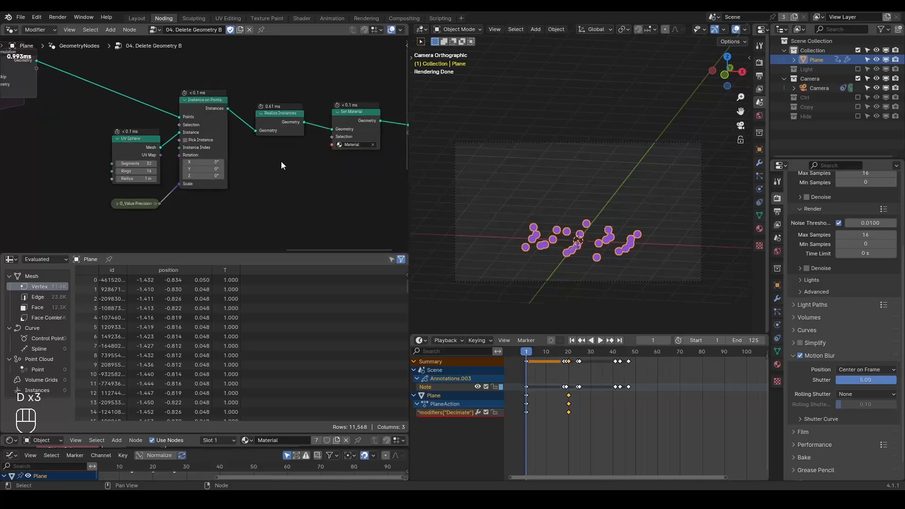
{"action": "key", "text": "ctrl+x"}
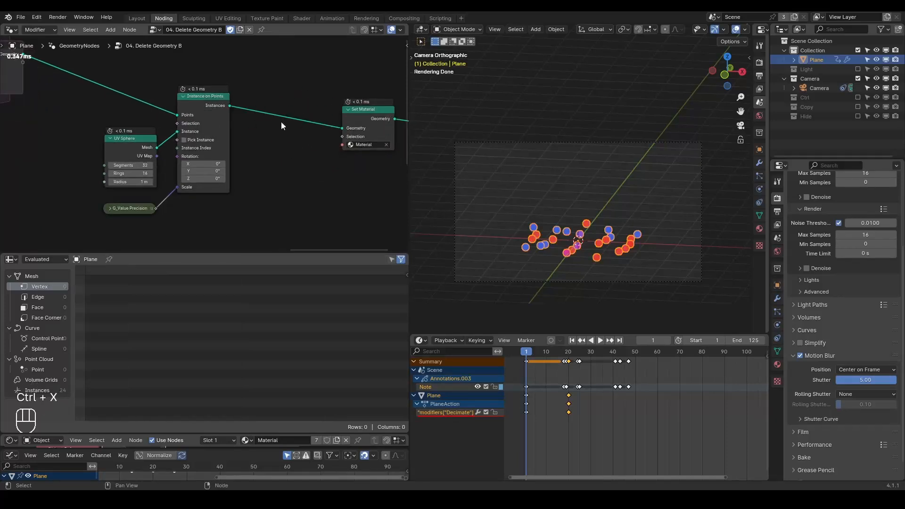
Step: Show the Instances data in the spreadsheet to examine the ids and collapse the spreadsheet area
{"action": "left_click", "coordinate": [52, 392]}
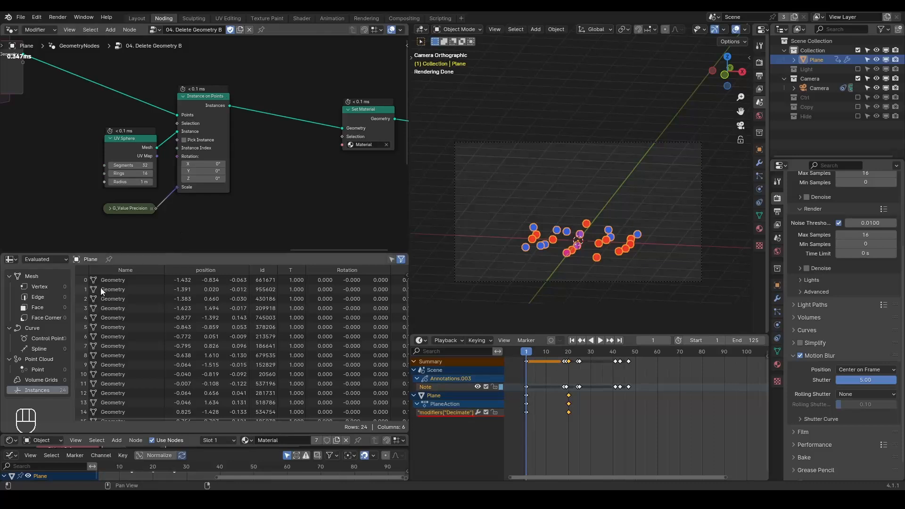
{"action": "left_click_drag", "start_coordinate": [95, 252], "coordinate": [97, 415]}
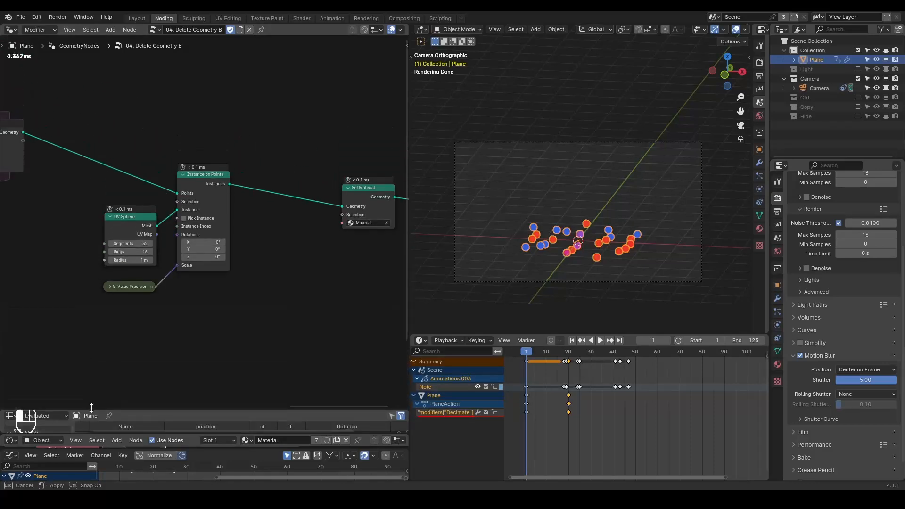
Step: Set the Integer node feeding the Power exponent to 16
{"action": "middle_click_drag", "start_coordinate": [100, 344], "coordinate": [220, 222]}
{"action": "scroll", "coordinate": [148, 321], "scroll_direction": "down", "scroll_amount": 6}
{"action": "scroll", "coordinate": [219, 223], "scroll_direction": "up", "scroll_amount": 4}
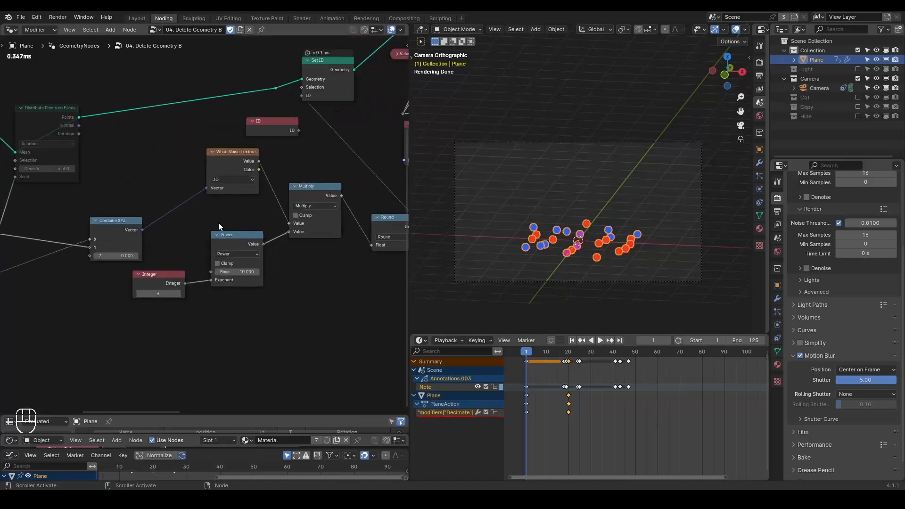
{"action": "left_click_drag", "start_coordinate": [219, 183], "coordinate": [204, 214]}
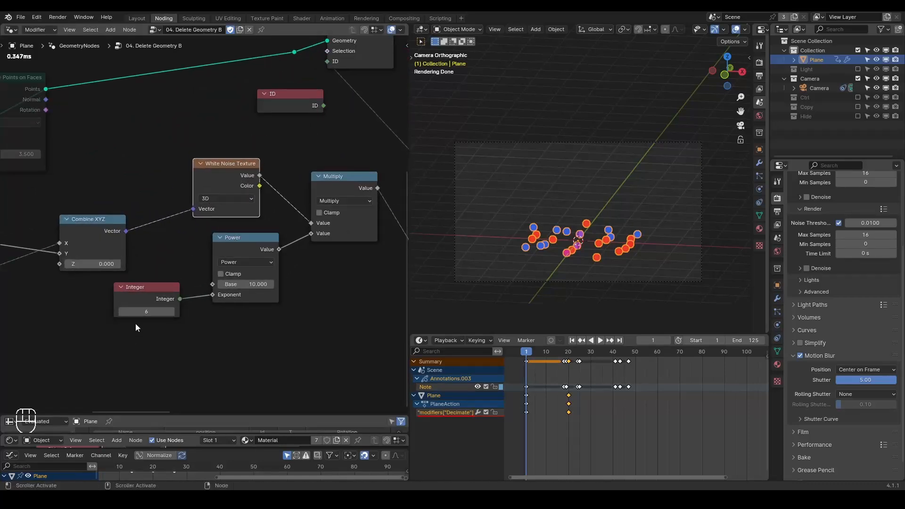
{"action": "left_click_drag", "start_coordinate": [142, 311], "coordinate": [174, 304]}
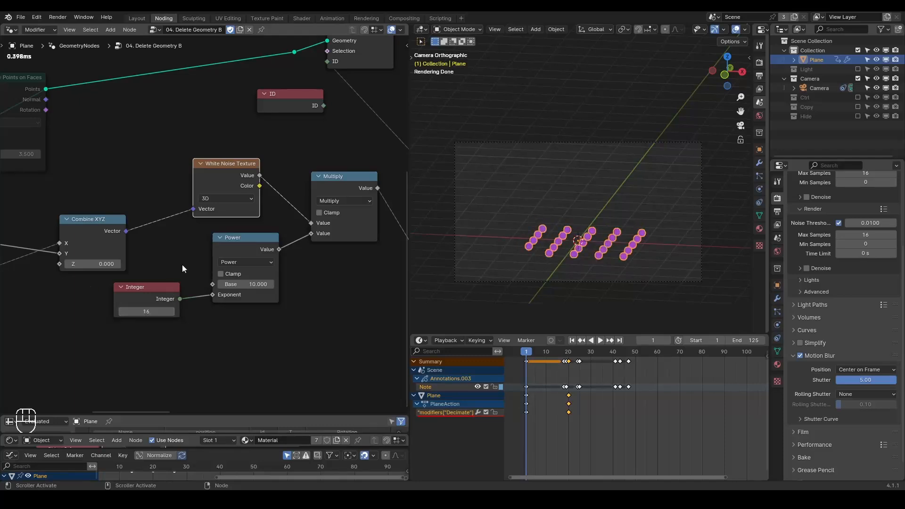
Step: Switch the viewport to plain grey shading and delete all nodes except the Scene Time random ID chain and Group Output
{"action": "key", "text": "shift+ctrl+alt+q"}
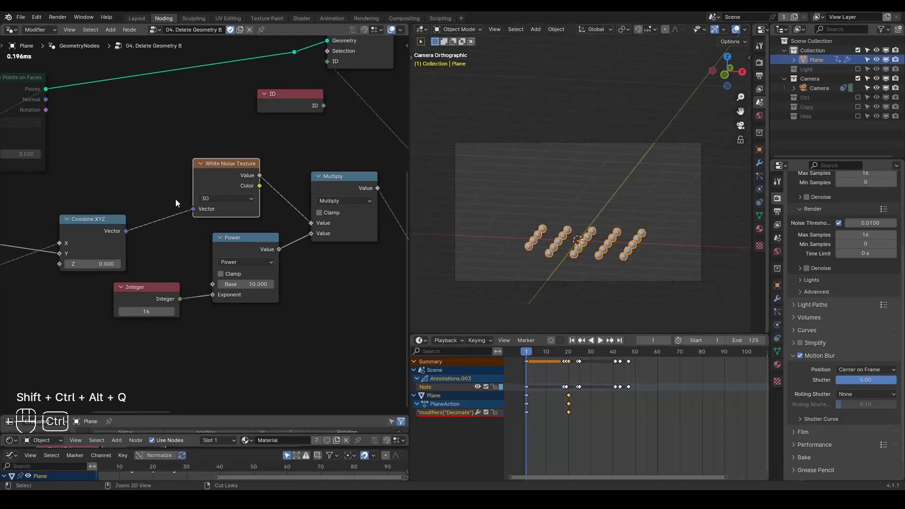
{"action": "scroll", "coordinate": [152, 129], "scroll_direction": "down", "scroll_amount": 6}
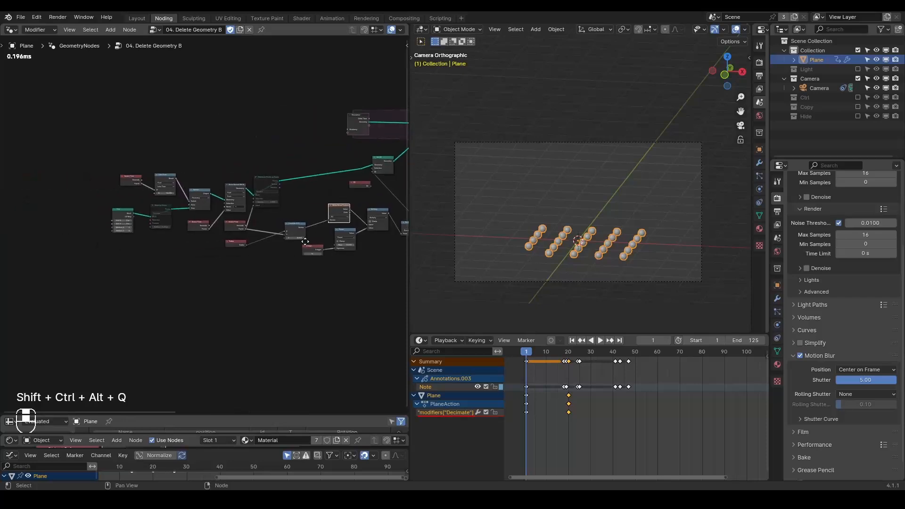
{"action": "left_click_drag", "start_coordinate": [266, 150], "coordinate": [104, 212]}
{"action": "key", "text": "ctrl+x"}
{"action": "left_click_drag", "start_coordinate": [195, 205], "coordinate": [157, 257]}
{"action": "key", "text": "ctrl+x"}
{"action": "left_click", "coordinate": [233, 245]}
{"action": "key", "text": "ctrl+x"}
{"action": "left_click_drag", "start_coordinate": [239, 223], "coordinate": [272, 233]}
{"action": "middle_click_drag", "start_coordinate": [293, 249], "coordinate": [327, 266]}
{"action": "scroll", "coordinate": [326, 266], "scroll_direction": "down", "scroll_amount": 4}
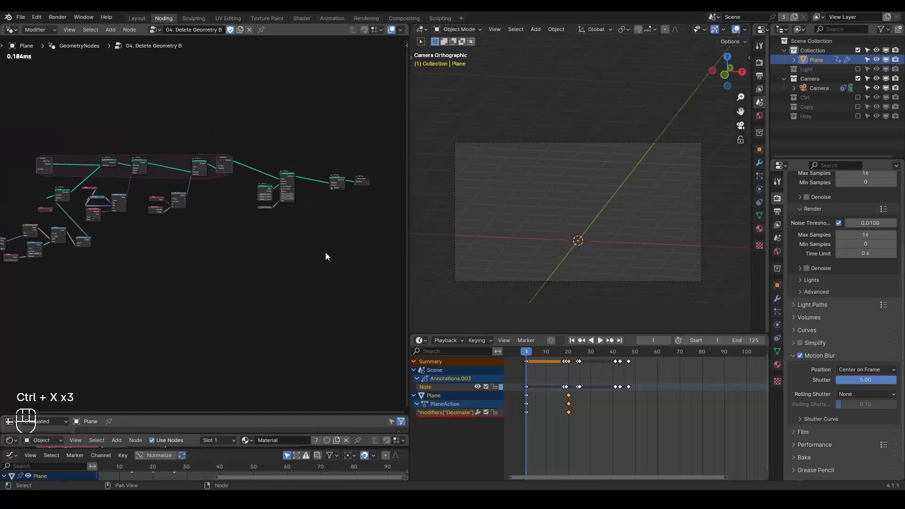
{"action": "left_click_drag", "start_coordinate": [344, 130], "coordinate": [33, 216]}
{"action": "key", "text": "ctrl+x"}
Step: Move the remaining random ID node chain next to the Group Output node
{"action": "middle_click_drag", "start_coordinate": [87, 216], "coordinate": [244, 216]}
{"action": "left_click_drag", "start_coordinate": [257, 186], "coordinate": [44, 313]}
{"action": "key", "text": "g"}
{"action": "left_click", "coordinate": [262, 237]}
{"action": "middle_click_drag", "start_coordinate": [264, 233], "coordinate": [98, 246]}
{"action": "key", "text": "g"}
{"action": "left_click", "coordinate": [263, 219]}
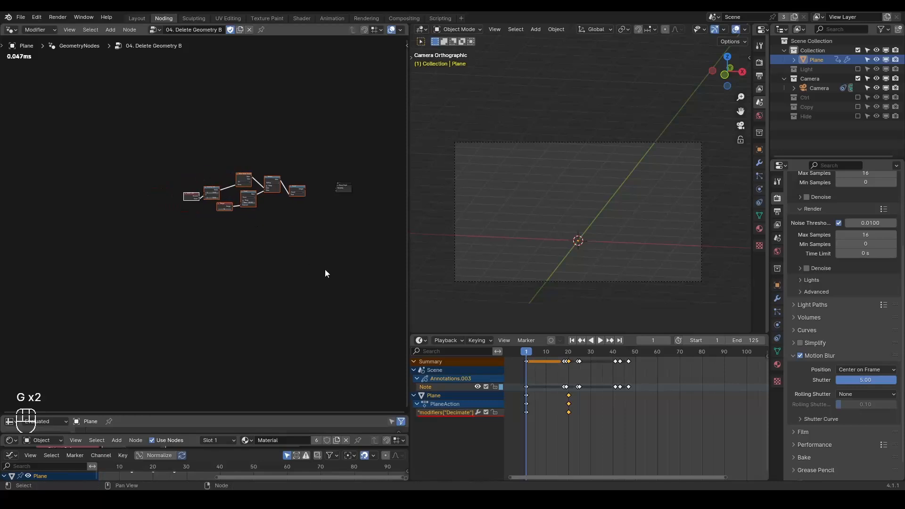
Step: Tidy the Scene Time and Combine XYZ nodes and set the Integer exponent to 5
{"action": "scroll", "coordinate": [325, 270], "scroll_direction": "up", "scroll_amount": 8}
{"action": "scroll", "coordinate": [325, 273], "scroll_direction": "up", "scroll_amount": 5}
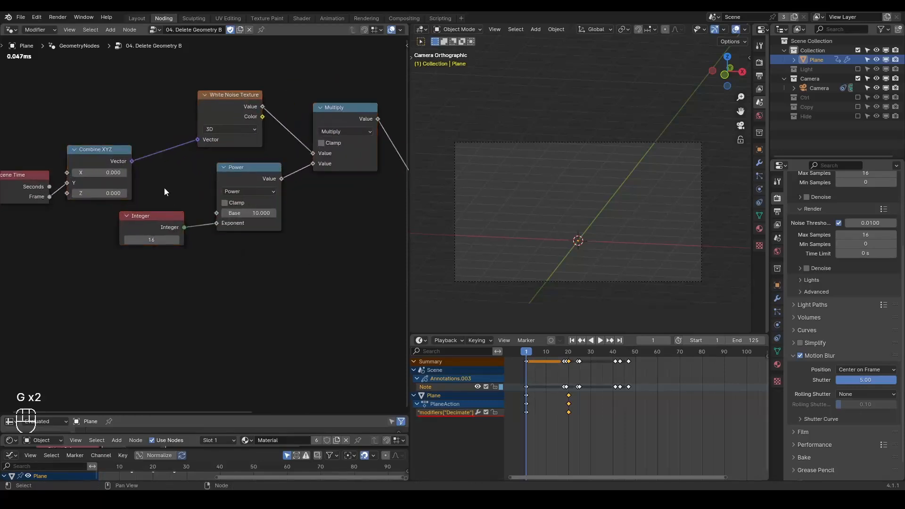
{"action": "left_click_drag", "start_coordinate": [75, 201], "coordinate": [74, 186]}
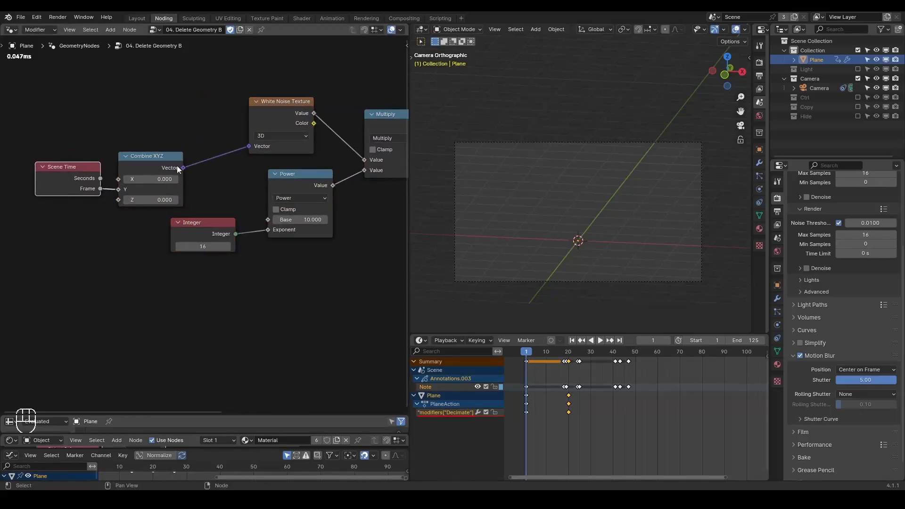
{"action": "left_click_drag", "start_coordinate": [149, 165], "coordinate": [176, 158]}
{"action": "middle_click_drag", "start_coordinate": [304, 198], "coordinate": [180, 208]}
{"action": "left_click", "coordinate": [89, 258]}
{"action": "type", "text": "4"}
{"action": "key", "text": "Return"}
Step: Add a Points node after Round and move it together with Group Output to make room
{"action": "middle_click_drag", "start_coordinate": [330, 274], "coordinate": [291, 176]}
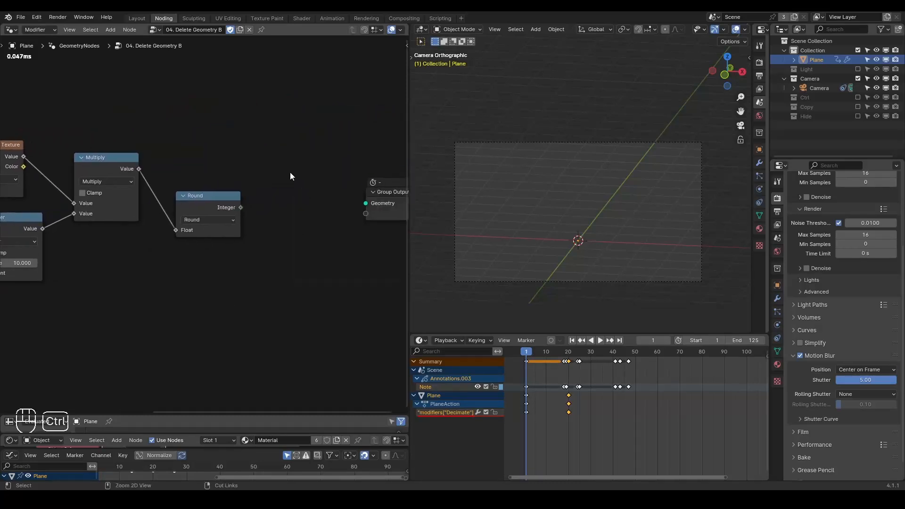
{"action": "key", "text": "ctrl+a"}
{"action": "type", "text": "point"}
{"action": "key", "text": "Return"}
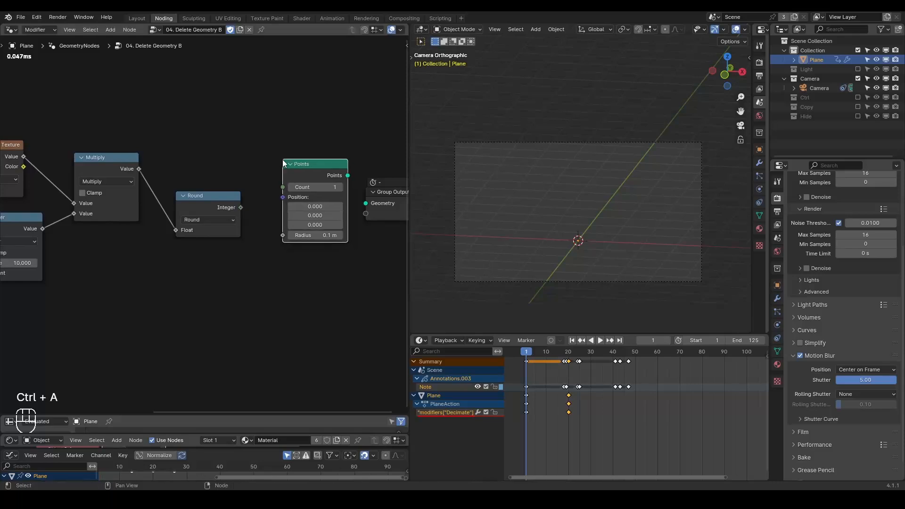
{"action": "scroll", "coordinate": [308, 164], "scroll_direction": "down", "scroll_amount": 2}
{"action": "middle_click_drag", "start_coordinate": [307, 164], "coordinate": [241, 163]}
{"action": "left_click_drag", "start_coordinate": [300, 135], "coordinate": [205, 240]}
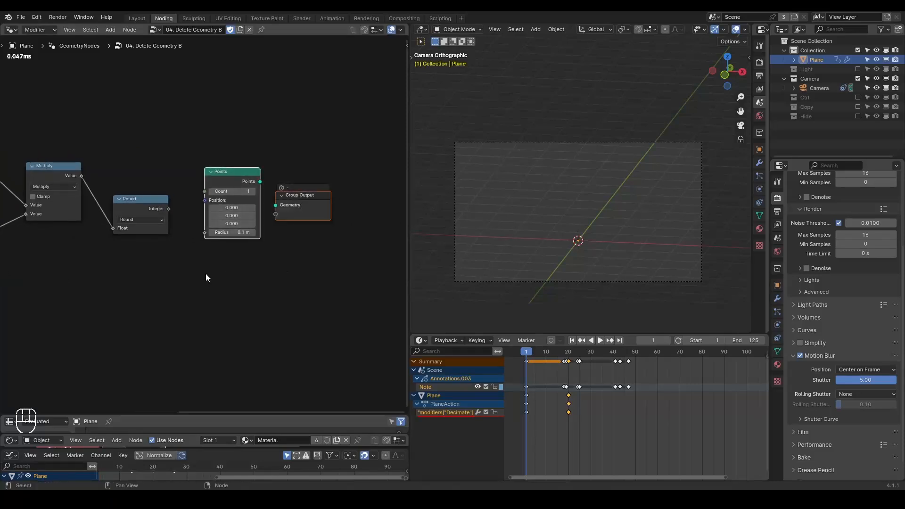
{"action": "key", "text": "g"}
{"action": "left_click", "coordinate": [327, 255]}
Step: Add a Random Value node between Round and Points and set its type to Vector
{"action": "left_click", "coordinate": [246, 239]}
{"action": "key", "text": "ctrl+a"}
{"action": "type", "text": "random"}
{"action": "key", "text": "Return"}
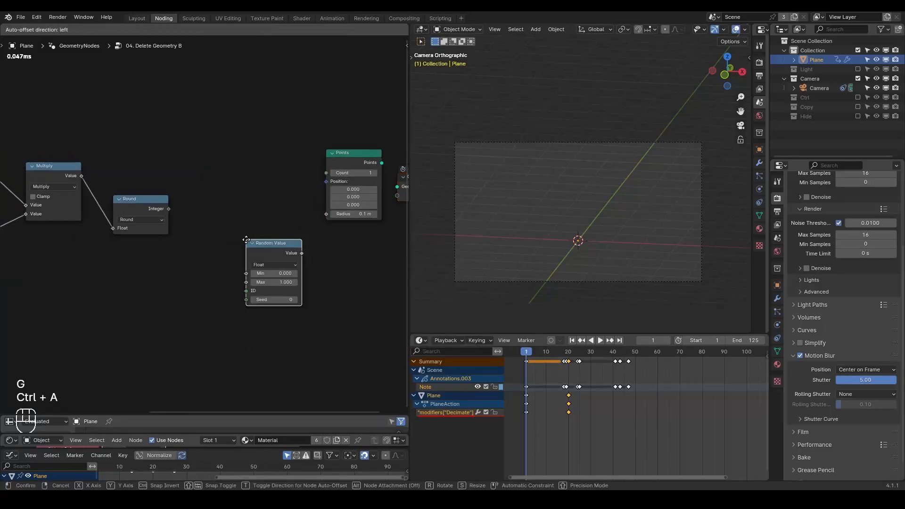
{"action": "left_click", "coordinate": [254, 205]}
{"action": "scroll", "coordinate": [253, 205], "scroll_direction": "up", "scroll_amount": 2}
{"action": "left_click", "coordinate": [266, 208]}
{"action": "left_click", "coordinate": [256, 214]}
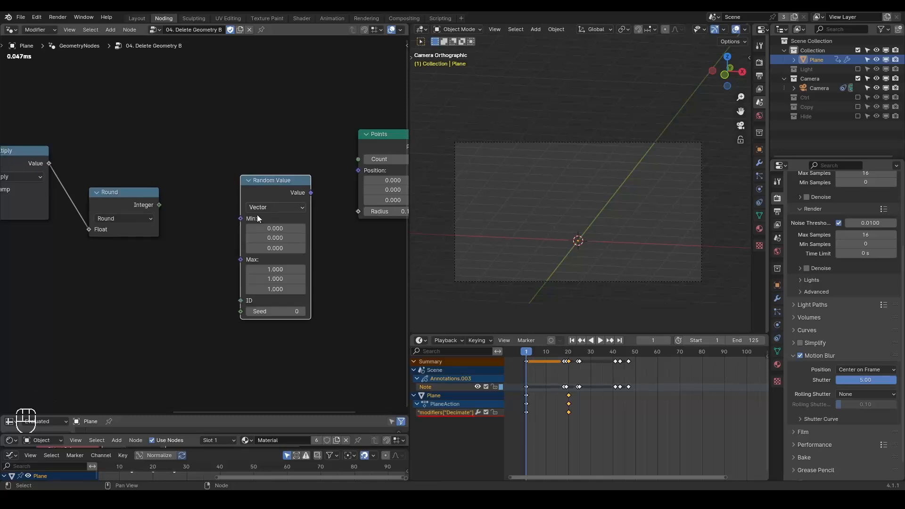
Step: Connect the Round node's integer output to the Random Value ID input and circle that input
{"action": "left_click_drag", "start_coordinate": [159, 204], "coordinate": [240, 301]}
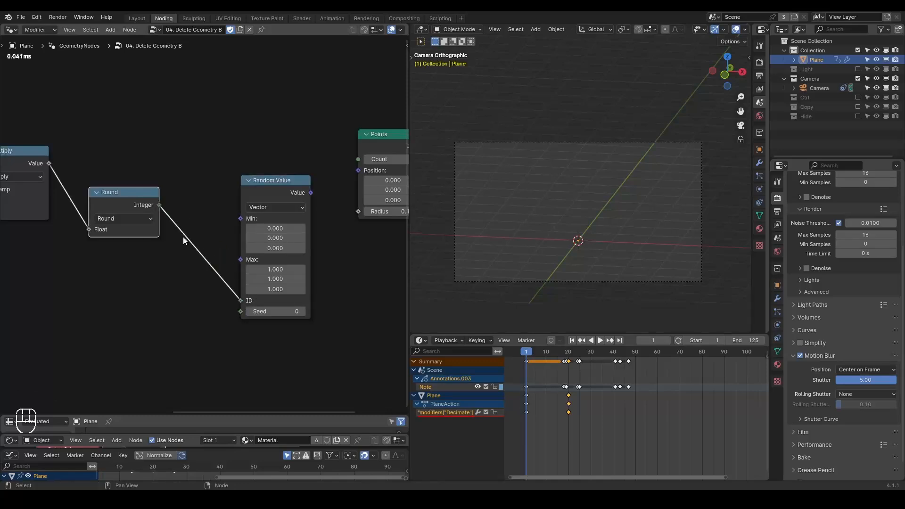
{"action": "middle_click_drag", "start_coordinate": [287, 318], "coordinate": [207, 322]}
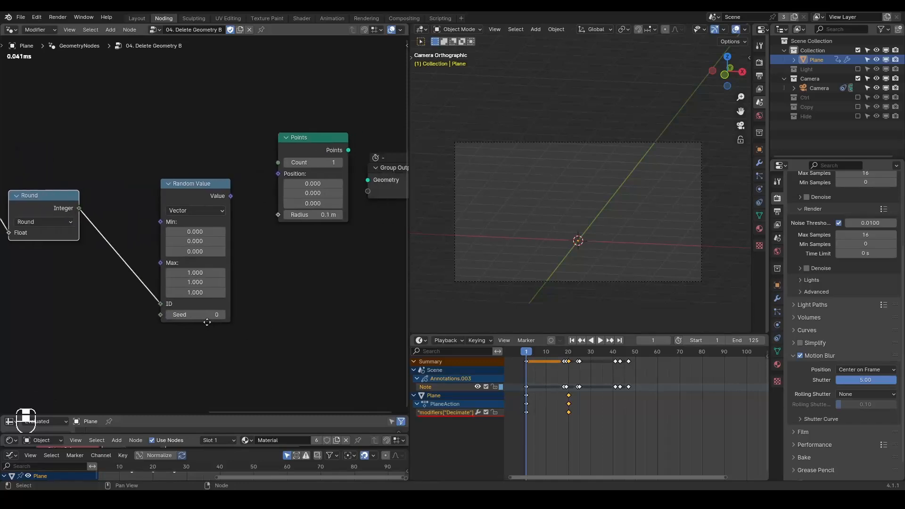
{"action": "left_click", "coordinate": [151, 298]}
{"action": "left_click_drag", "start_coordinate": [186, 300], "coordinate": [162, 319]}
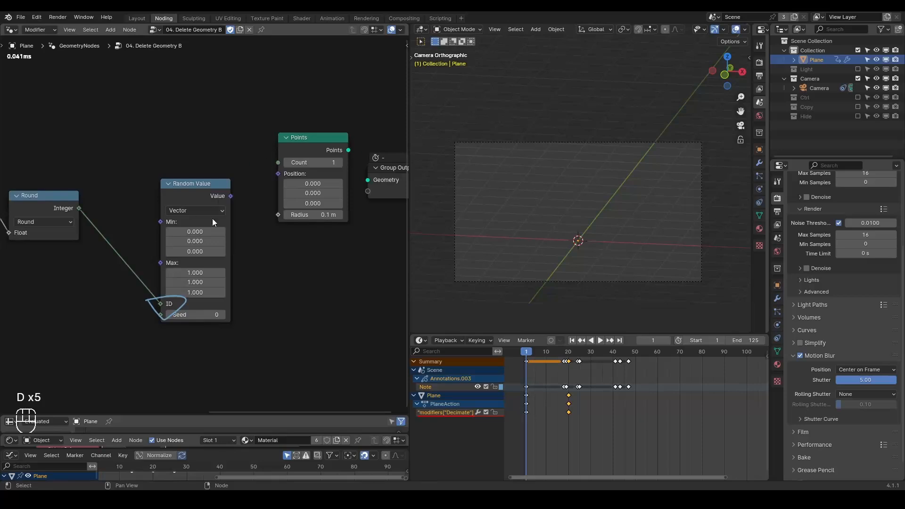
Step: Connect Random Value to the Points node's Position and link Points to the Group Output geometry
{"action": "left_click_drag", "start_coordinate": [231, 196], "coordinate": [278, 173]}
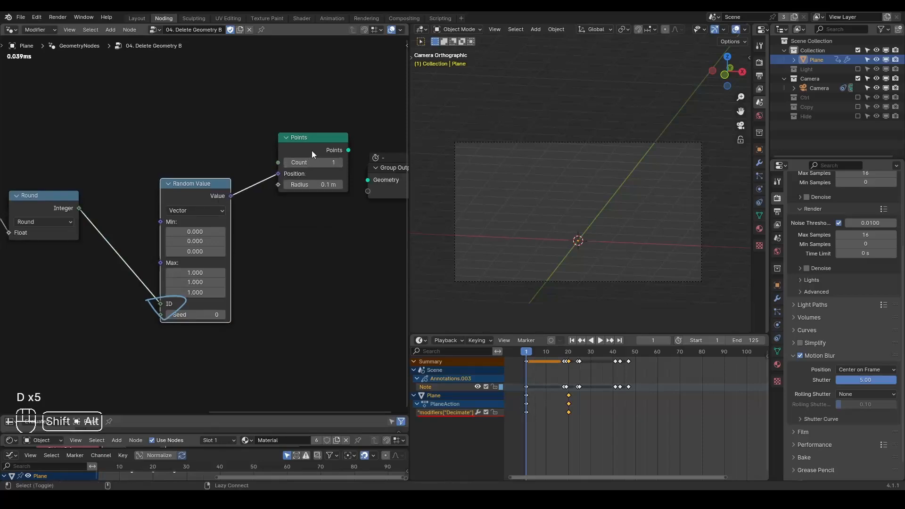
{"action": "left_click_drag", "start_coordinate": [348, 150], "coordinate": [368, 180]}
Step: Hide the viewport overlays and erase the annotation on the Random Value ID input
{"action": "key", "text": "z"}
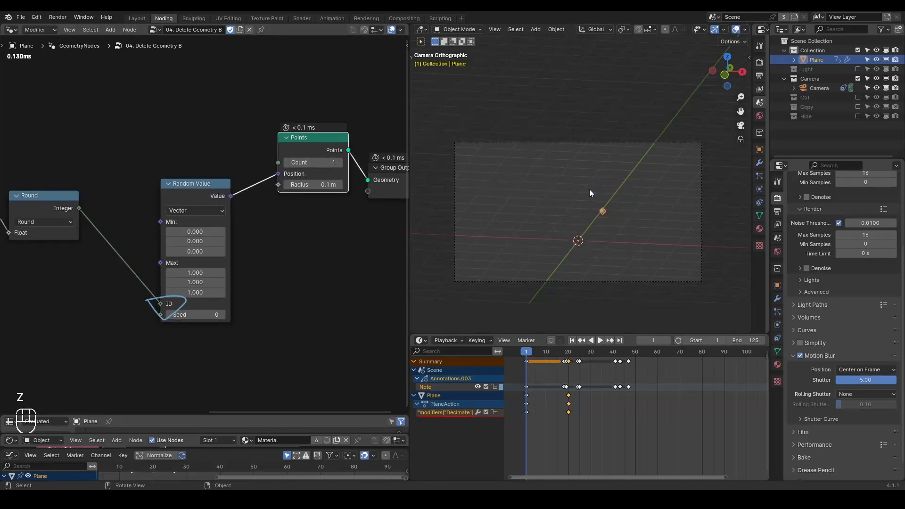
{"action": "key", "text": "alt+q"}
{"action": "middle_click_drag", "start_coordinate": [174, 278], "coordinate": [261, 245]}
{"action": "key", "text": "d"}
{"action": "right_click_drag", "start_coordinate": [260, 256], "coordinate": [289, 275]}
Step: Move the Scene Time node closer to the Combine XYZ node
{"action": "scroll", "coordinate": [262, 256], "scroll_direction": "down", "scroll_amount": 4}
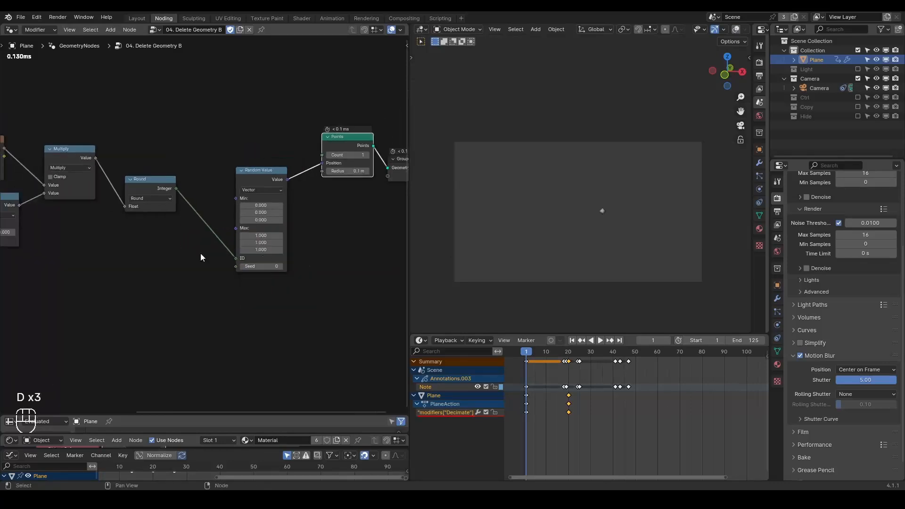
{"action": "middle_click_drag", "start_coordinate": [148, 252], "coordinate": [286, 234]}
{"action": "middle_click_drag", "start_coordinate": [238, 260], "coordinate": [333, 251]}
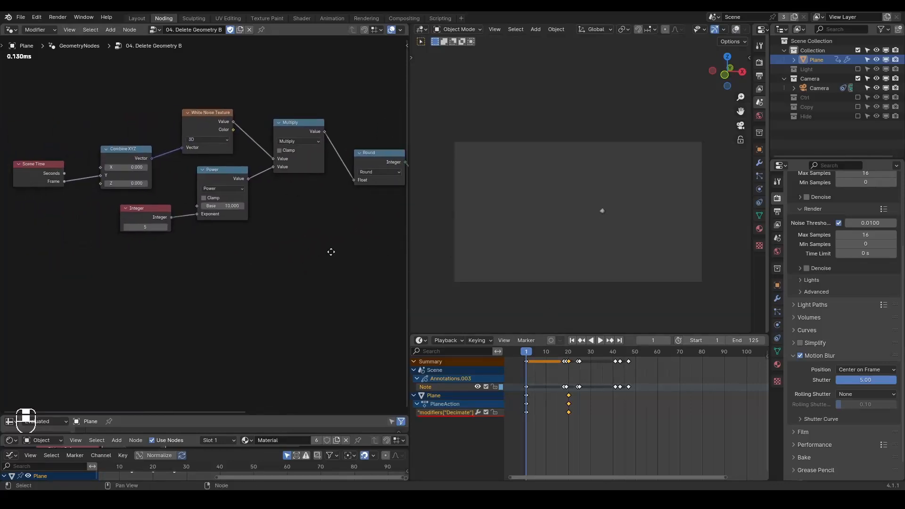
{"action": "left_click_drag", "start_coordinate": [46, 174], "coordinate": [58, 169]}
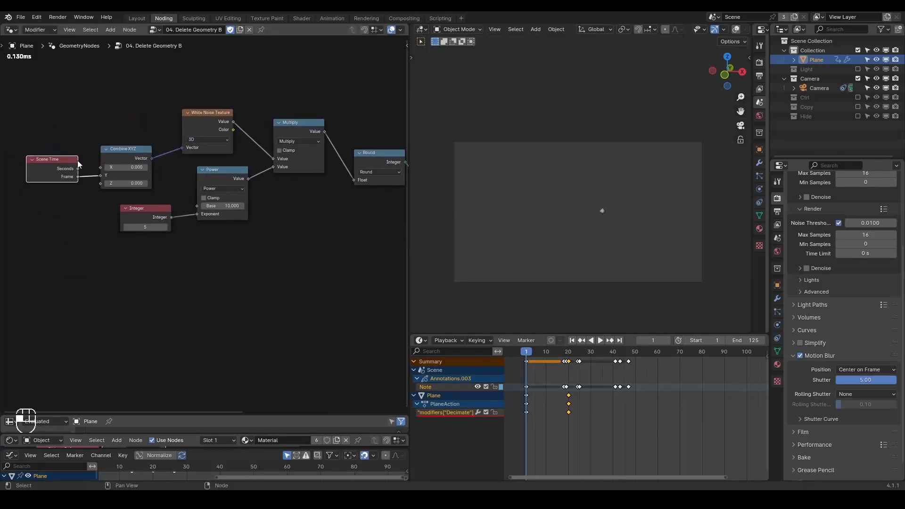
Step: Advance the timeline one frame at a time to frame 28, watching the point's random position
{"action": "left_click", "coordinate": [670, 341]}
{"action": "left_click", "coordinate": [670, 340]}
{"action": "left_click", "coordinate": [670, 340]}
{"action": "left_click", "coordinate": [671, 340]}
{"action": "left_click", "coordinate": [670, 340]}
{"action": "left_click", "coordinate": [670, 340]}
{"action": "left_click", "coordinate": [670, 341]}
{"action": "left_click", "coordinate": [671, 340]}
{"action": "left_click", "coordinate": [670, 340]}
{"action": "left_click", "coordinate": [670, 340]}
{"action": "left_click", "coordinate": [670, 340]}
{"action": "left_click", "coordinate": [670, 340]}
{"action": "left_click", "coordinate": [670, 340]}
{"action": "left_click", "coordinate": [670, 340]}
{"action": "left_click", "coordinate": [670, 340]}
{"action": "left_click", "coordinate": [670, 340]}
{"action": "left_click", "coordinate": [670, 341]}
{"action": "left_click", "coordinate": [670, 340]}
{"action": "left_click", "coordinate": [671, 340]}
{"action": "left_click", "coordinate": [670, 341]}
{"action": "left_click", "coordinate": [670, 340]}
{"action": "left_click", "coordinate": [671, 340]}
{"action": "left_click", "coordinate": [670, 340]}
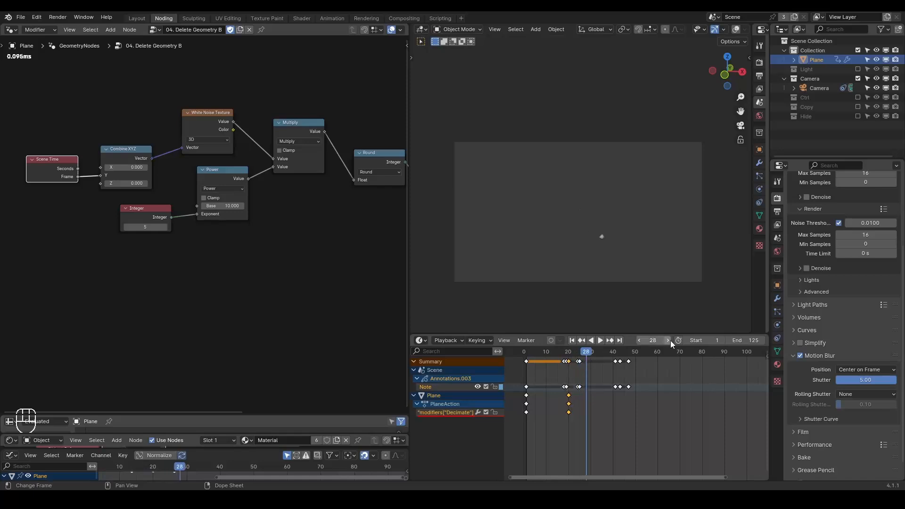
Step: Raise the Integer exponent to 9 and play the animation to check whether the point's position keeps changing
{"action": "scroll", "coordinate": [193, 255], "scroll_direction": "up", "scroll_amount": 2}
{"action": "left_click", "coordinate": [191, 226]}
{"action": "left_click", "coordinate": [191, 225]}
{"action": "left_click", "coordinate": [191, 225]}
{"action": "left_click", "coordinate": [191, 225]}
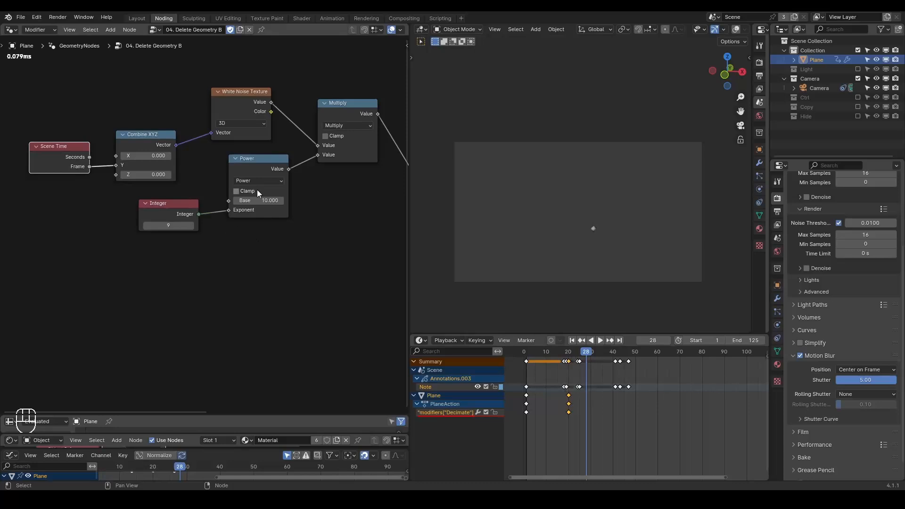
{"action": "key", "text": "shift+space"}
{"action": "key", "text": "space"}
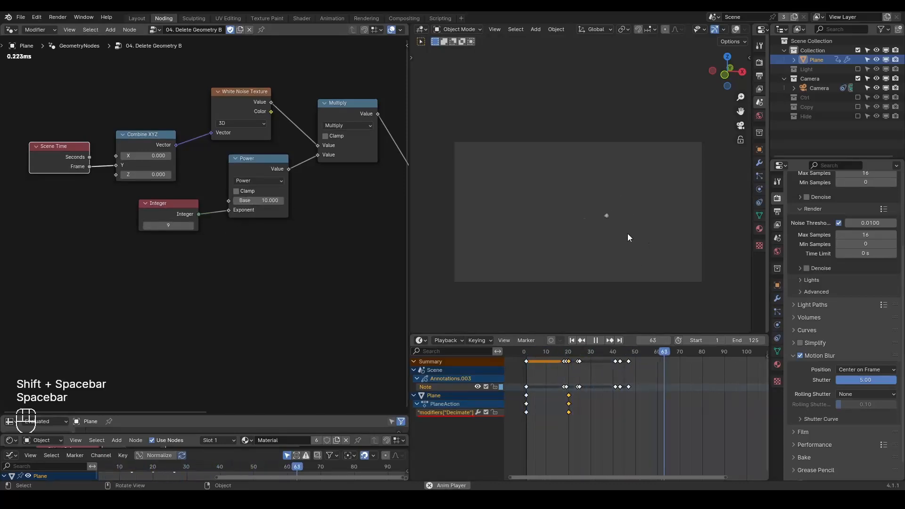
{"action": "key", "text": "space"}
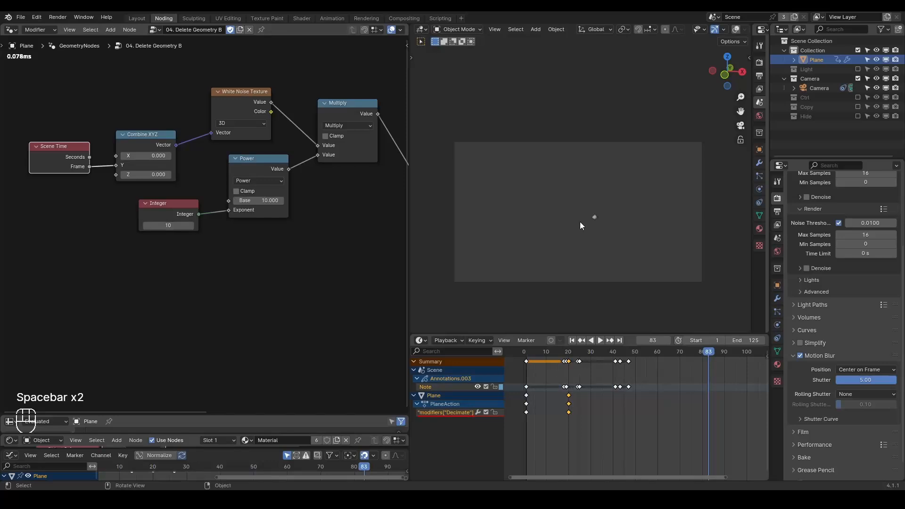
Step: Replay the animation with the Integer exponent at 10 and again at 11 to compare the point's motion
{"action": "key", "text": "shift+space"}
{"action": "key", "text": "space"}
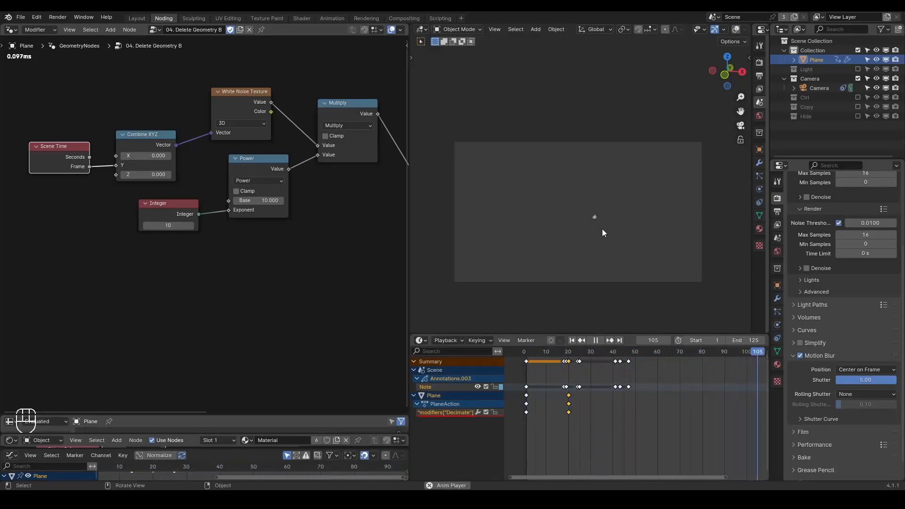
{"action": "key", "text": "space"}
{"action": "left_click", "coordinate": [190, 226]}
{"action": "key", "text": "shift+space"}
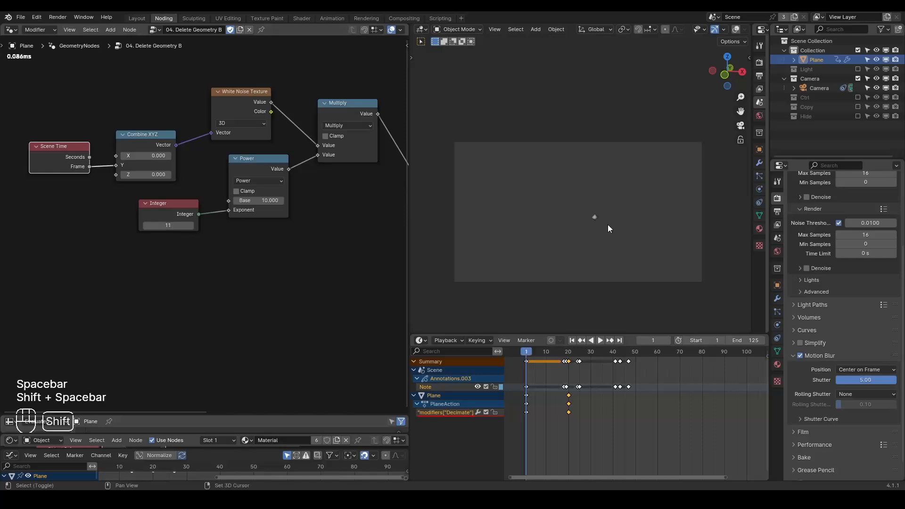
{"action": "key", "text": "space"}
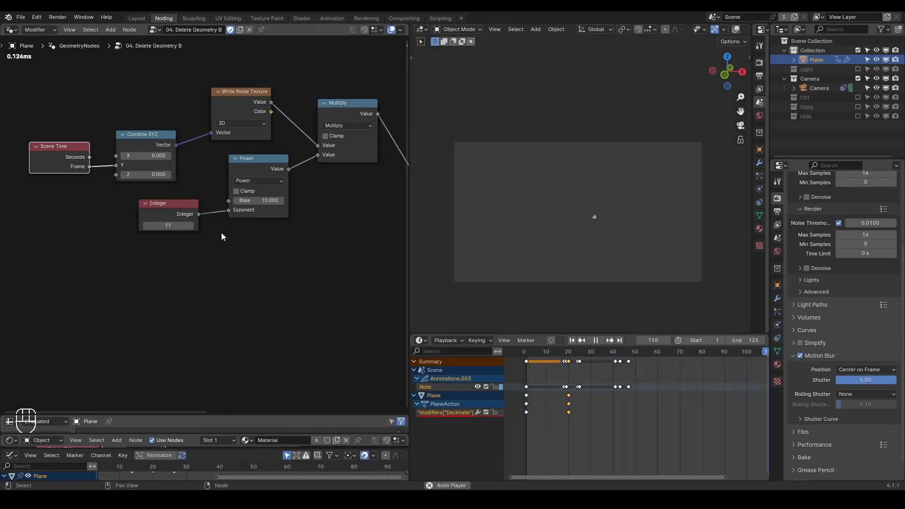
Step: Shift the Random Value node slightly, then annotate by circling its ID input and handwriting ±10 with exponent 10–11 below the nodes
{"action": "key", "text": "shift+space"}
{"action": "middle_click_drag", "start_coordinate": [230, 256], "coordinate": [109, 278]}
{"action": "left_click_drag", "start_coordinate": [330, 166], "coordinate": [317, 135]}
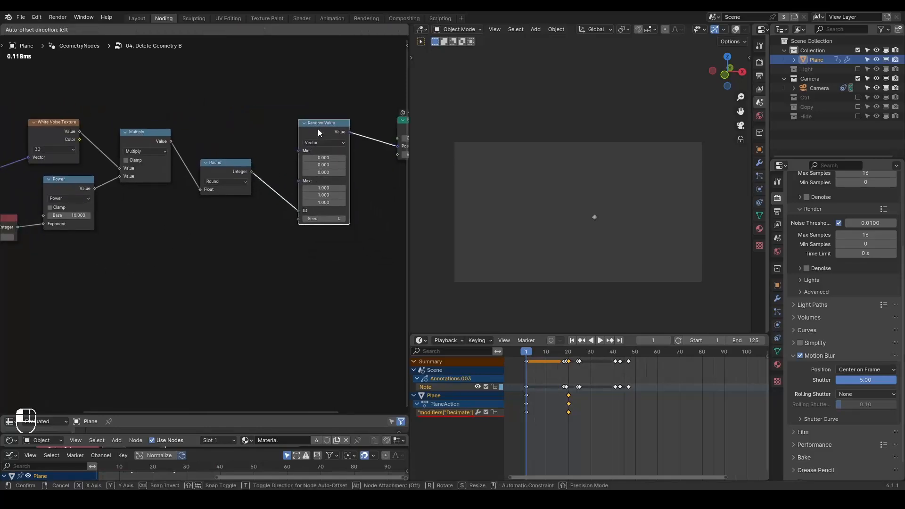
{"action": "mouse_move", "coordinate": [323, 214]}
{"action": "left_mouse_down"}
{"action": "mouse_move", "coordinate": [301, 228]}
{"action": "mouse_move", "coordinate": [298, 207]}
{"action": "left_mouse_up"}
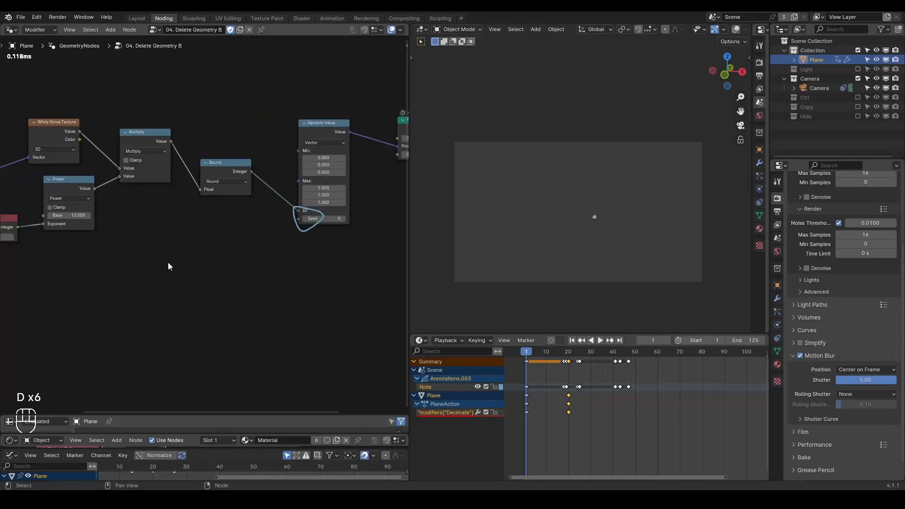
{"action": "left_click_drag", "start_coordinate": [163, 264], "coordinate": [162, 265]}
{"action": "mouse_move", "coordinate": [159, 252]}
{"action": "left_mouse_down"}
{"action": "mouse_move", "coordinate": [158, 275]}
{"action": "mouse_move", "coordinate": [167, 281]}
{"action": "left_mouse_up"}
{"action": "mouse_move", "coordinate": [213, 255]}
{"action": "left_mouse_down"}
{"action": "mouse_move", "coordinate": [210, 276]}
{"action": "mouse_move", "coordinate": [214, 257]}
{"action": "mouse_move", "coordinate": [240, 235]}
{"action": "mouse_move", "coordinate": [263, 248]}
{"action": "left_mouse_up"}
{"action": "mouse_move", "coordinate": [209, 281]}
{"action": "middle_mouse_down"}
{"action": "mouse_move", "coordinate": [252, 278]}
{"action": "mouse_move", "coordinate": [231, 281]}
{"action": "middle_mouse_up"}
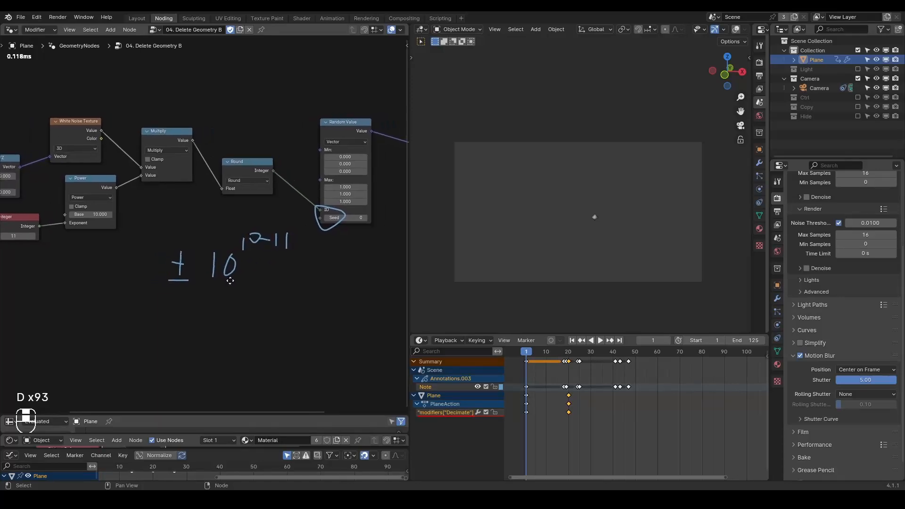
{"action": "middle_click_drag", "start_coordinate": [299, 257], "coordinate": [268, 259]}
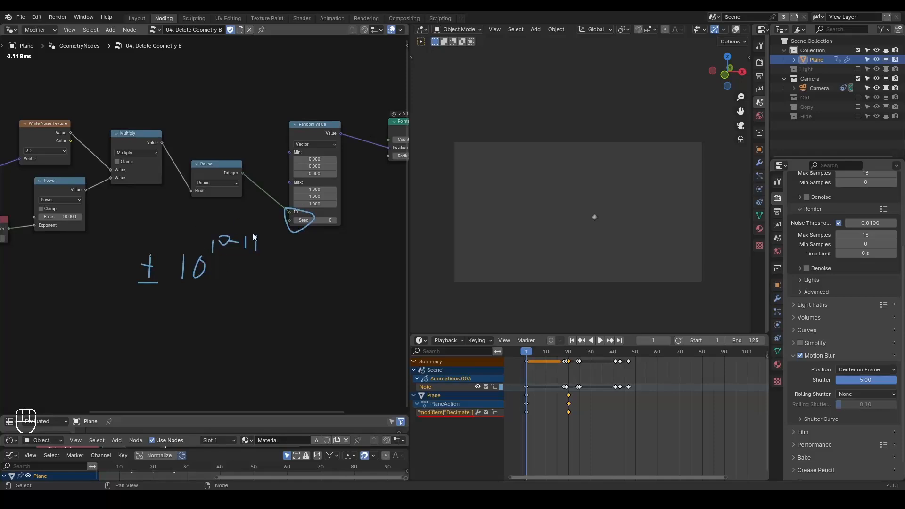
Step: Erase the circle annotation, move the Random Value node up, and place a White Noise Texture node beneath it
{"action": "right_click_drag", "start_coordinate": [326, 219], "coordinate": [318, 246]}
{"action": "left_click_drag", "start_coordinate": [306, 132], "coordinate": [300, 71]}
{"action": "key", "text": "ctrl+a"}
{"action": "type", "text": "white noise"}
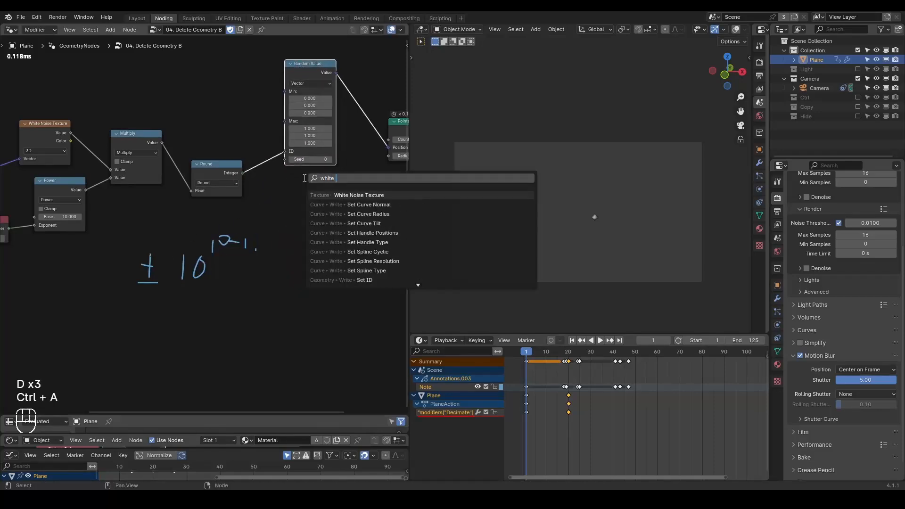
{"action": "key", "text": "Return"}
{"action": "left_click", "coordinate": [297, 174]}
Step: Circle the Random Value node's ID input, and wire Round's Integer output through White Noise Texture's Color into Points' Position
{"action": "key", "text": "d"}
{"action": "mouse_move", "coordinate": [273, 145]}
{"action": "left_mouse_down"}
{"action": "mouse_move", "coordinate": [323, 172]}
{"action": "mouse_move", "coordinate": [244, 153]}
{"action": "left_mouse_up"}
{"action": "middle_click_drag", "start_coordinate": [253, 222], "coordinate": [370, 217]}
{"action": "middle_click_drag", "start_coordinate": [231, 199], "coordinate": [97, 196]}
{"action": "left_click_drag", "start_coordinate": [226, 165], "coordinate": [282, 203]}
{"action": "middle_click_drag", "start_coordinate": [261, 193], "coordinate": [240, 195]}
{"action": "left_click_drag", "start_coordinate": [311, 188], "coordinate": [351, 141]}
Step: Play the animation with the White Noise Texture driving the point to check whether its position changes
{"action": "key", "text": "space"}
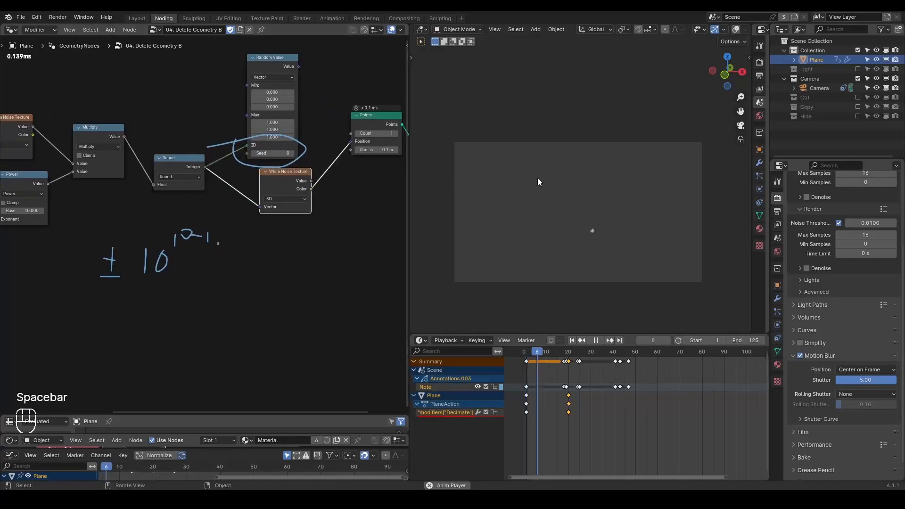
{"action": "key", "text": "space"}
{"action": "key", "text": "space"}
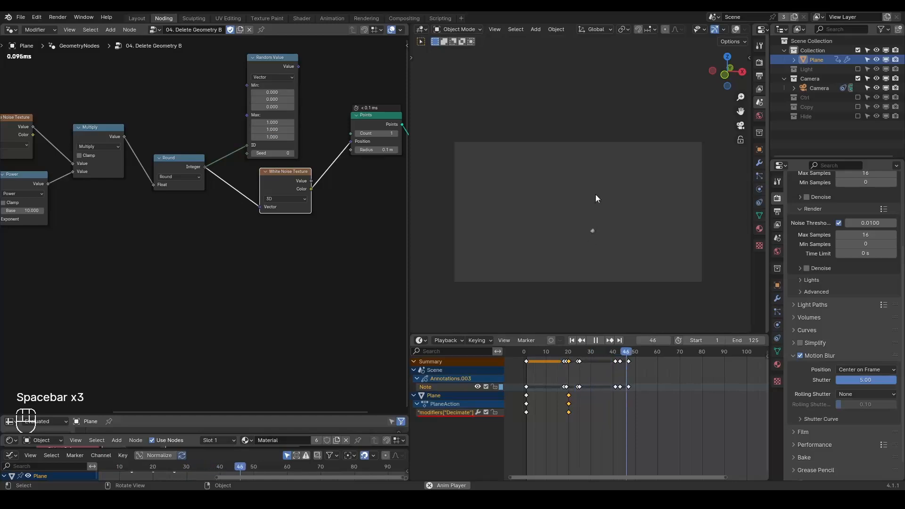
{"action": "key", "text": "space"}
Step: Lower the Integer exponent to 9 and replay the animation from the start to check the White Noise position
{"action": "middle_click_drag", "start_coordinate": [89, 256], "coordinate": [295, 232]}
{"action": "left_click", "coordinate": [133, 212]}
{"action": "left_click", "coordinate": [133, 212]}
{"action": "key", "text": "shift+space"}
{"action": "key", "text": "space"}
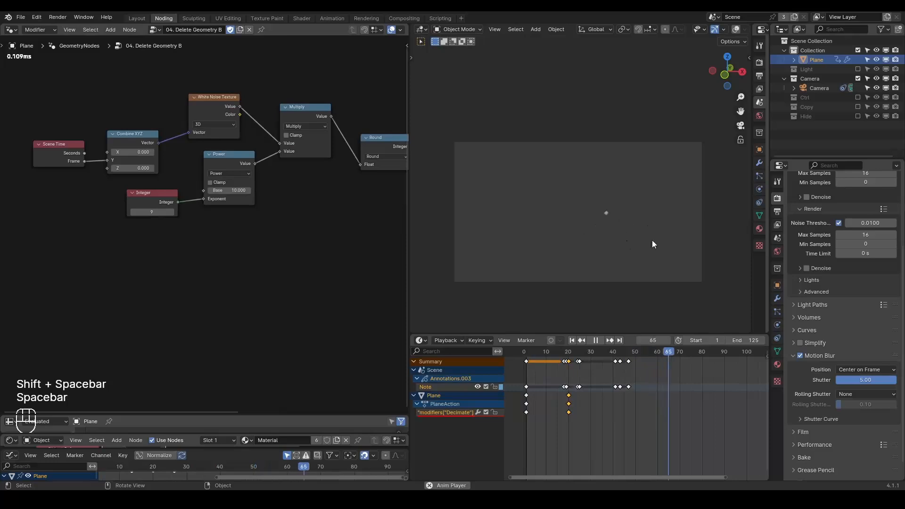
{"action": "key", "text": "space"}
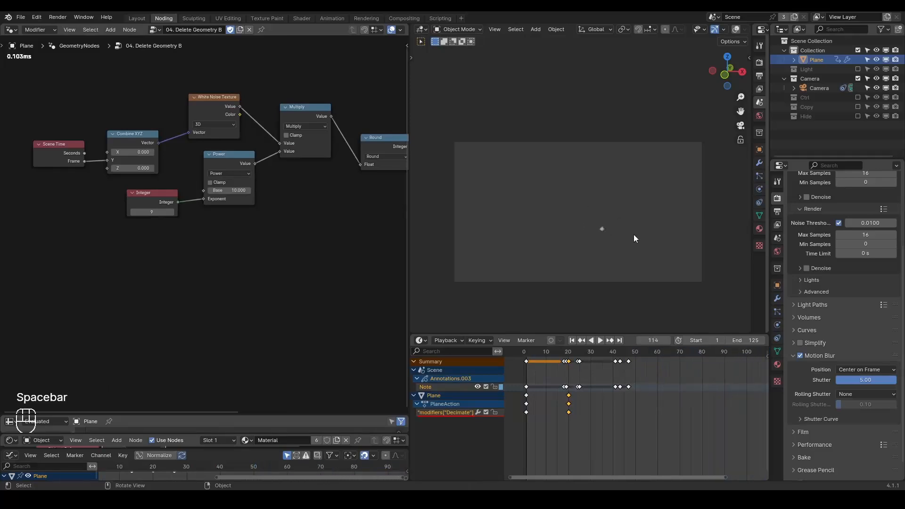
{"action": "key", "text": "shift+space"}
Step: Add a Voronoi Texture node with Round's Integer output as its Vector and its Color feeding Points' Position
{"action": "middle_click_drag", "start_coordinate": [302, 202], "coordinate": [96, 223]}
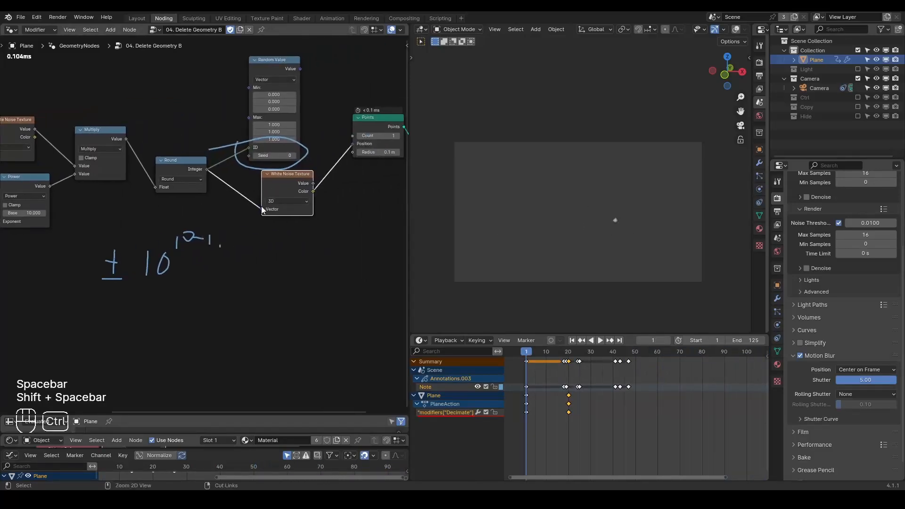
{"action": "key", "text": "ctrl+a"}
{"action": "type", "text": "voro"}
{"action": "key", "text": "Return"}
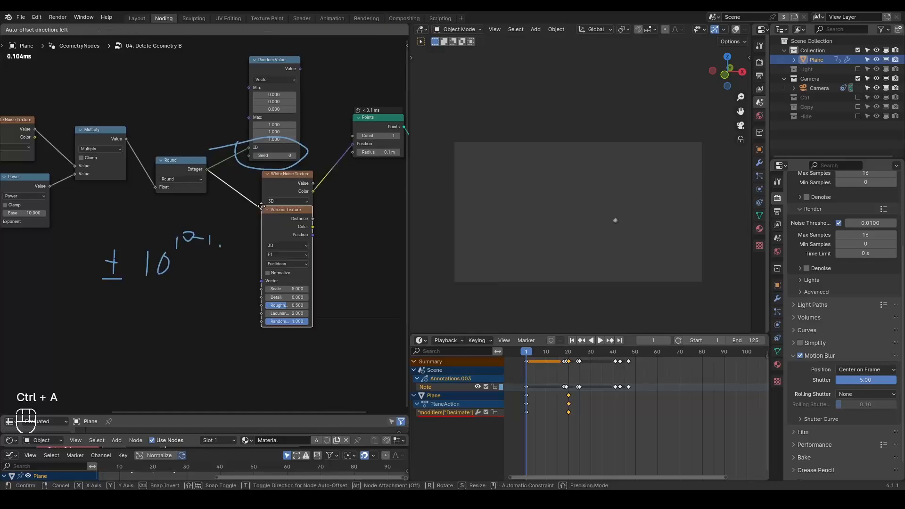
{"action": "left_click", "coordinate": [271, 222]}
{"action": "left_click_drag", "start_coordinate": [206, 169], "coordinate": [262, 293]}
{"action": "left_click_drag", "start_coordinate": [314, 238], "coordinate": [353, 144]}
Step: Play the animation from the start to check the point's motion with the Voronoi Texture, then rewind
{"action": "key", "text": "shift+space"}
{"action": "key", "text": "space"}
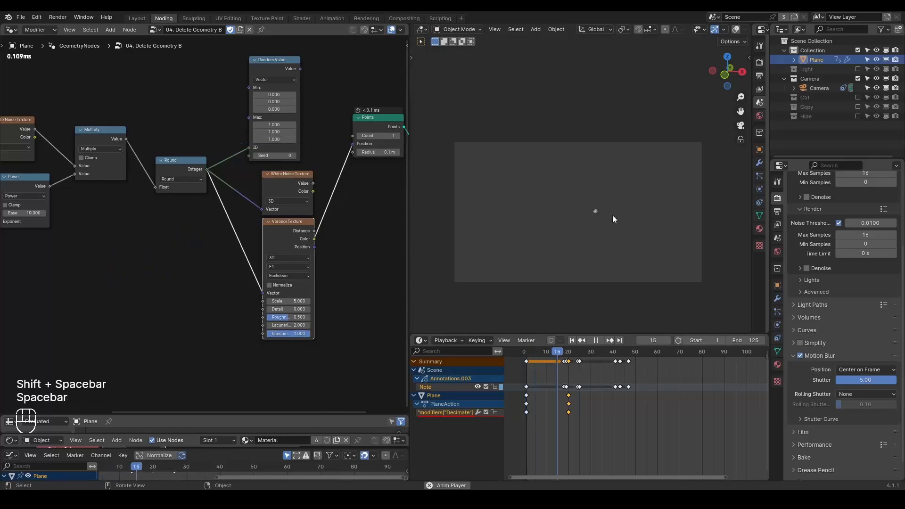
{"action": "key", "text": "space"}
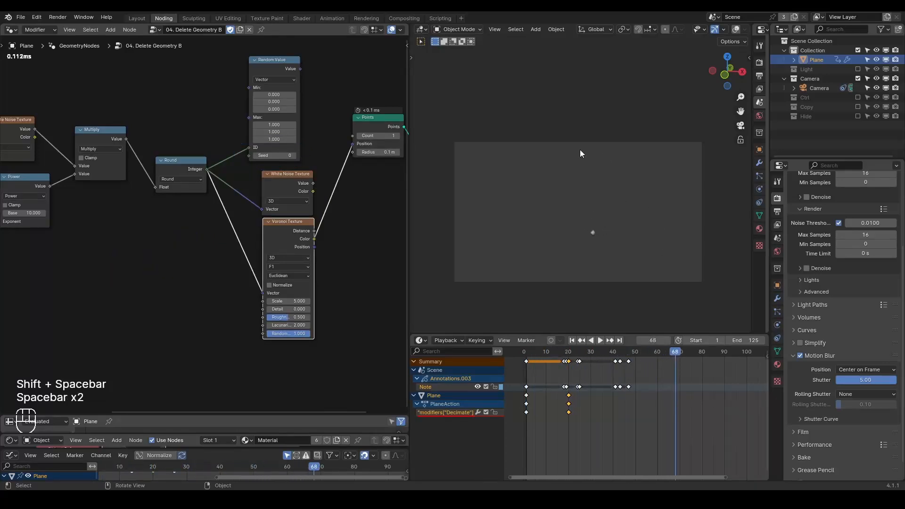
{"action": "key", "text": "shift+space"}
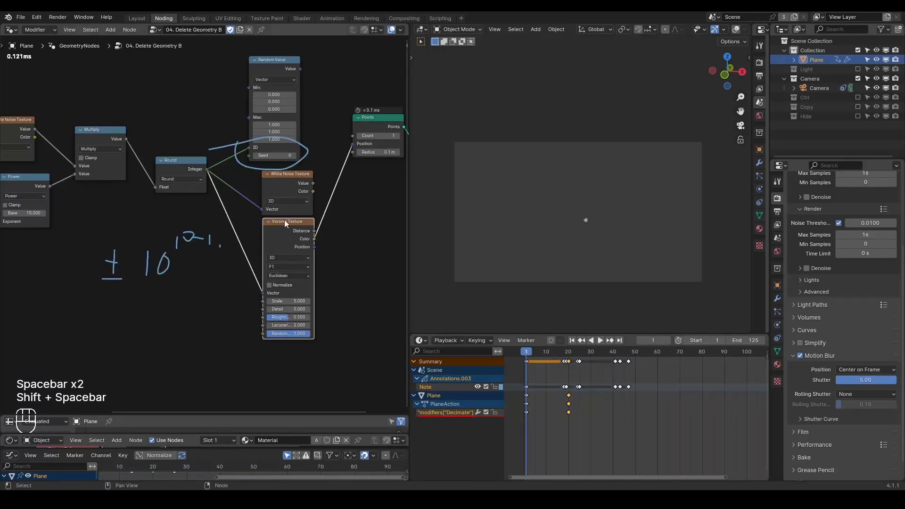
Step: Collapse the Voronoi Texture node and move it with the Random Value and White Noise Texture nodes upward
{"action": "left_click", "coordinate": [268, 222]}
{"action": "left_click_drag", "start_coordinate": [332, 93], "coordinate": [257, 211]}
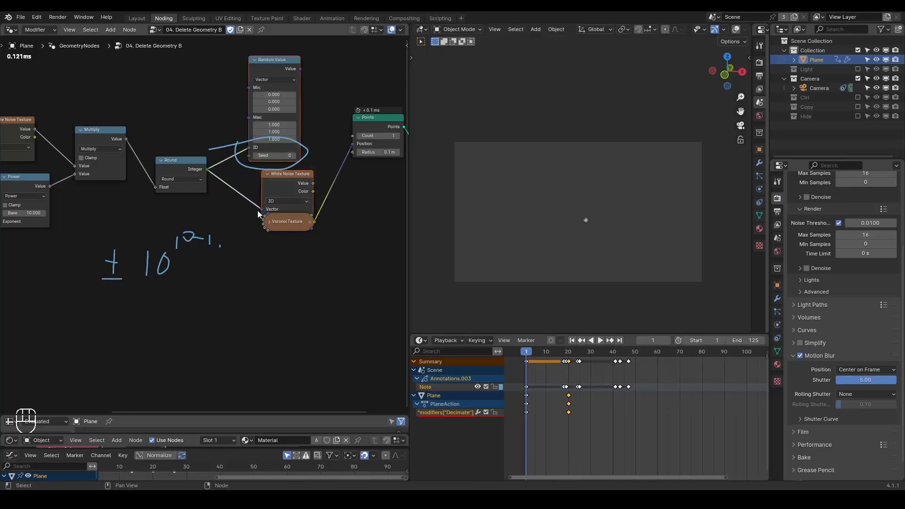
{"action": "key", "text": "g"}
{"action": "left_click", "coordinate": [288, 204]}
Step: Add a Noise Texture node between Round and Points, with its Color feeding the Position input
{"action": "key", "text": "ctrl+a"}
{"action": "type", "text": "noise tex"}
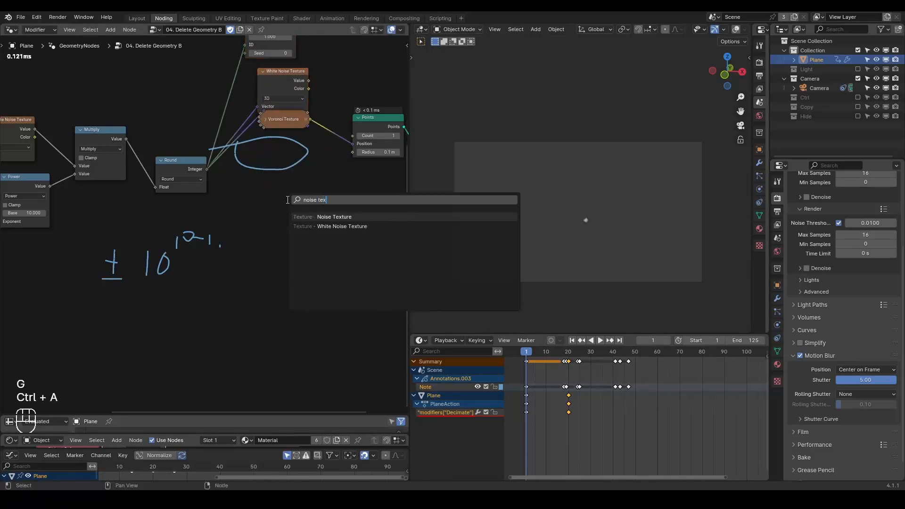
{"action": "key", "text": "Return"}
{"action": "left_click", "coordinate": [264, 160]}
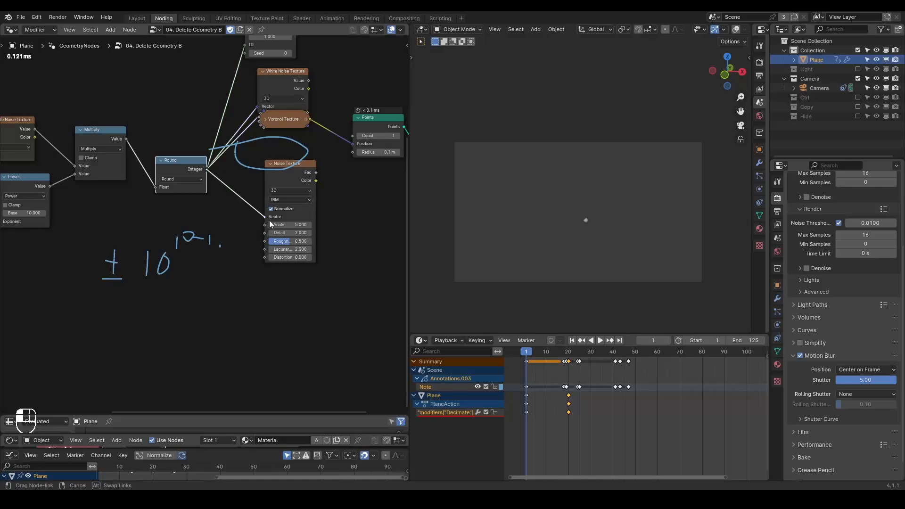
{"action": "left_click_drag", "start_coordinate": [316, 180], "coordinate": [353, 151]}
Step: Play the animation from the start to check the point's motion with the Noise Texture, then rewind
{"action": "key", "text": "shift+space"}
{"action": "key", "text": "space"}
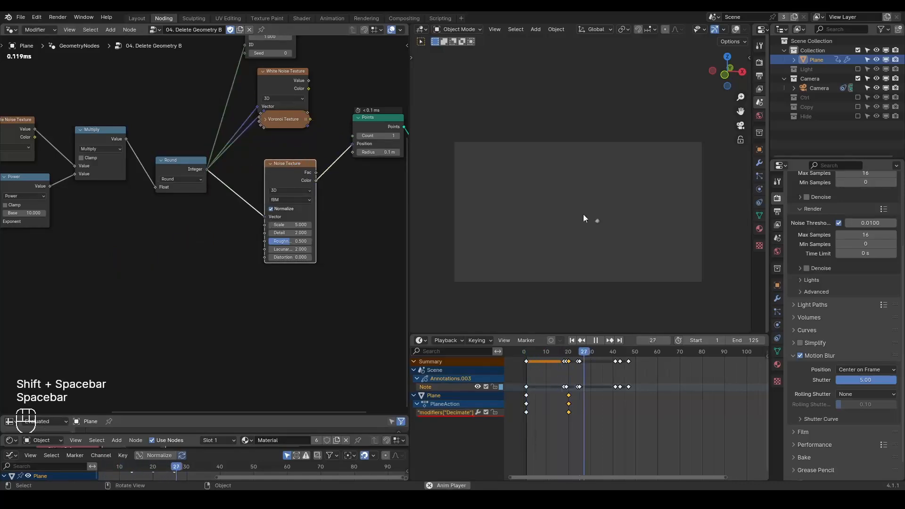
{"action": "key", "text": "space"}
{"action": "key", "text": "shift+space"}
Step: Lower the Integer exponent to 6 and play the animation to check the Noise Texture's response
{"action": "middle_click_drag", "start_coordinate": [154, 249], "coordinate": [295, 230]}
{"action": "left_click", "coordinate": [70, 215]}
{"action": "left_click", "coordinate": [70, 215]}
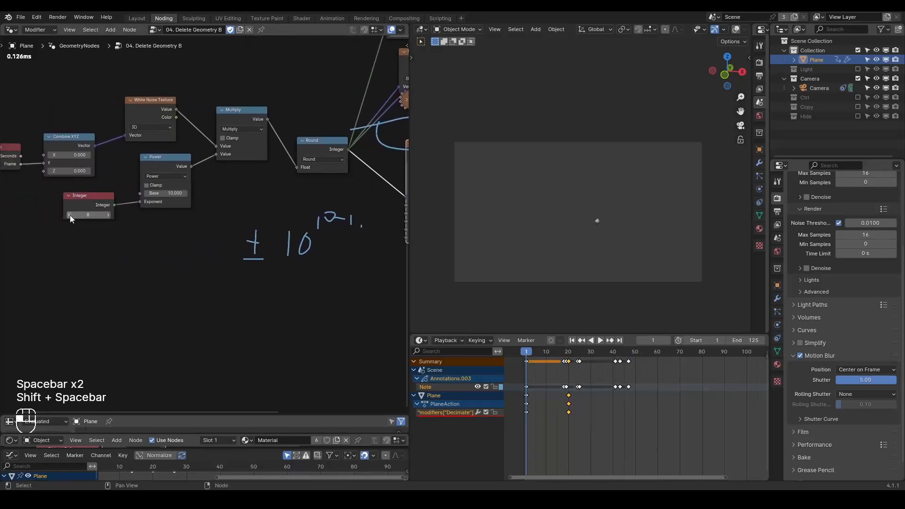
{"action": "left_click", "coordinate": [70, 215]}
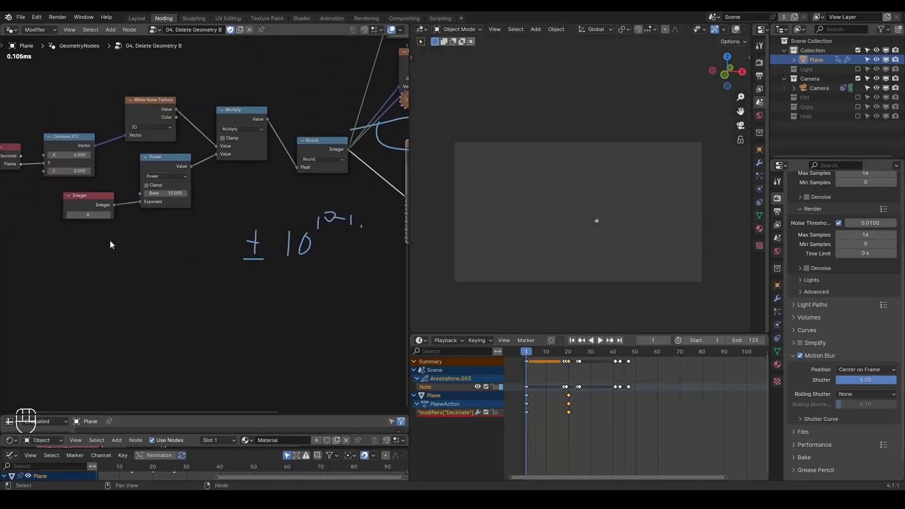
{"action": "key", "text": "space"}
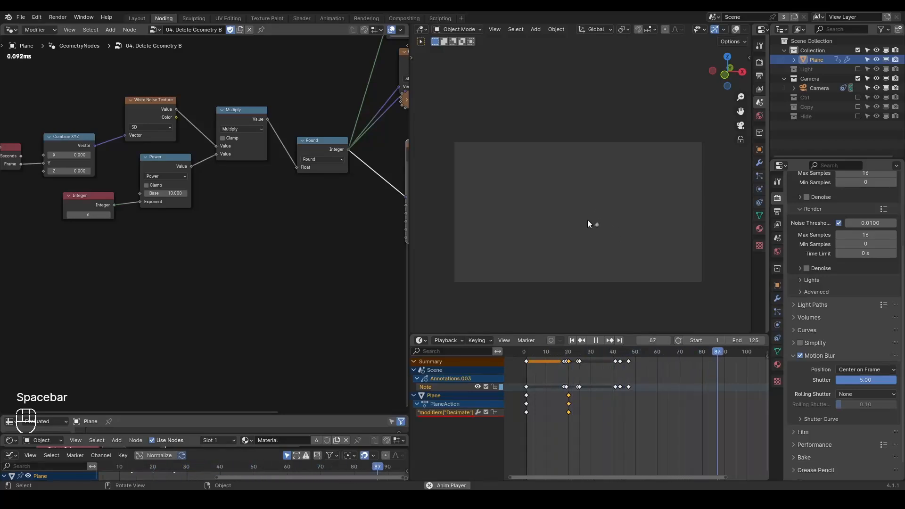
{"action": "key", "text": "space"}
Step: Replay the animation with the Integer exponent at 7 and again at 8 to compare the point's motion
{"action": "left_click", "coordinate": [108, 214]}
{"action": "key", "text": "shift+space"}
{"action": "key", "text": "space"}
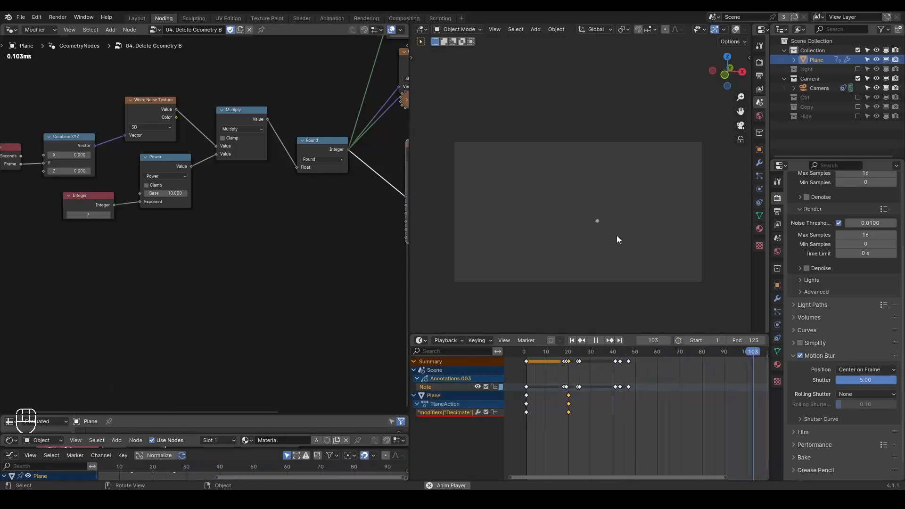
{"action": "key", "text": "space"}
{"action": "left_click", "coordinate": [108, 214]}
{"action": "key", "text": "shift+space"}
{"action": "key", "text": "space"}
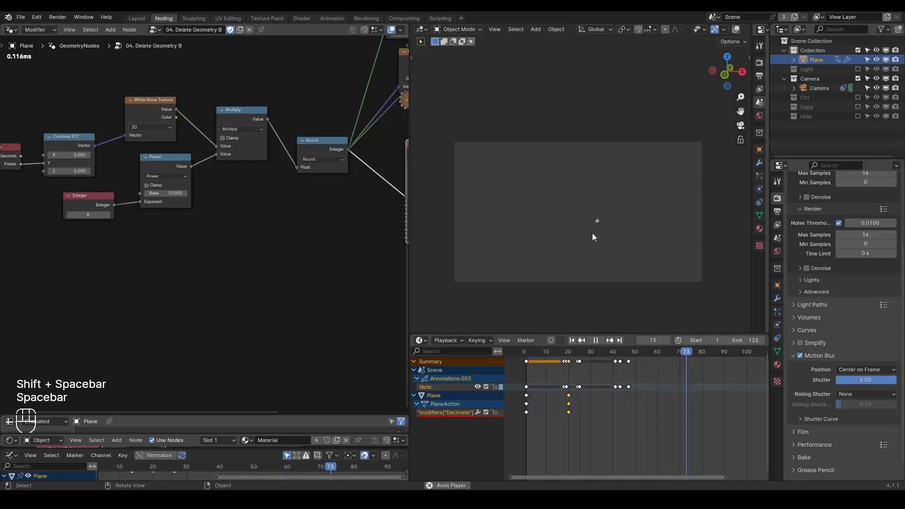
{"action": "key", "text": "space"}
{"action": "key", "text": "shift+space"}
Step: Reduce the Integer exponent to 4, raise it to 5, and play the animation to watch the point's motion
{"action": "left_click", "coordinate": [69, 215]}
{"action": "left_click", "coordinate": [69, 214]}
{"action": "left_click", "coordinate": [68, 214]}
{"action": "left_click", "coordinate": [69, 214]}
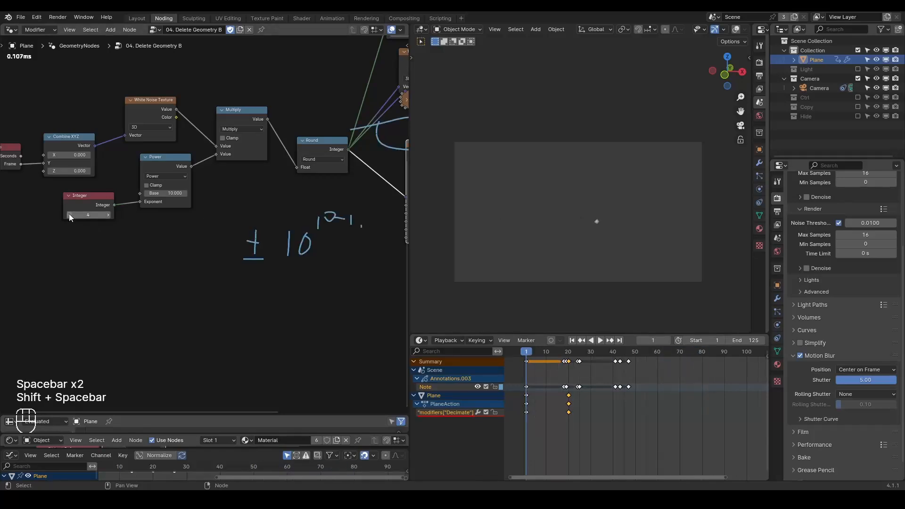
{"action": "left_click", "coordinate": [111, 214]}
{"action": "left_click", "coordinate": [108, 215]}
{"action": "key", "text": "space"}
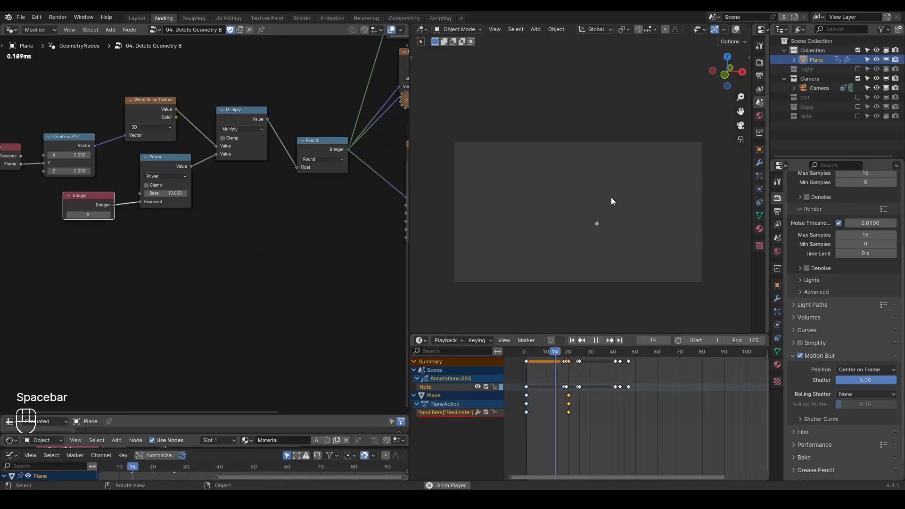
{"action": "key", "text": "space"}
Step: Set the Integer exponent to 6 and replay the animation from the start to recheck the point's motion
{"action": "left_click", "coordinate": [111, 214]}
{"action": "key", "text": "shift+space"}
{"action": "key", "text": "space"}
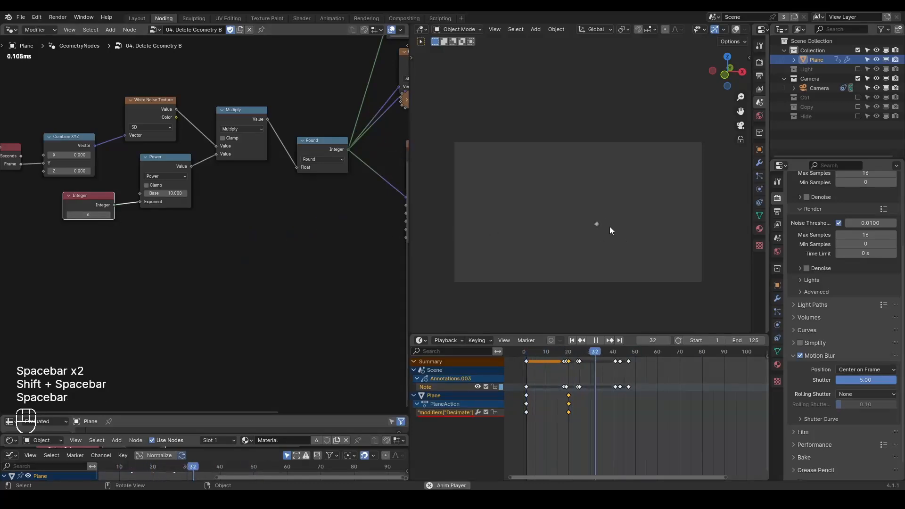
{"action": "key", "text": "space"}
{"action": "key", "text": "shift+space"}
Step: Handwrite ±10 with exponent 7–8 below the first annotation and repair the 11 in the upper exponent
{"action": "middle_click_drag", "start_coordinate": [231, 266], "coordinate": [206, 256]}
{"action": "key", "text": "d"}
{"action": "mouse_move", "coordinate": [214, 291]}
{"action": "left_mouse_down"}
{"action": "mouse_move", "coordinate": [238, 291]}
{"action": "mouse_move", "coordinate": [229, 302]}
{"action": "mouse_move", "coordinate": [238, 308]}
{"action": "left_mouse_up"}
{"action": "mouse_move", "coordinate": [275, 276]}
{"action": "left_mouse_down"}
{"action": "mouse_move", "coordinate": [258, 307]}
{"action": "mouse_move", "coordinate": [298, 281]}
{"action": "left_mouse_up"}
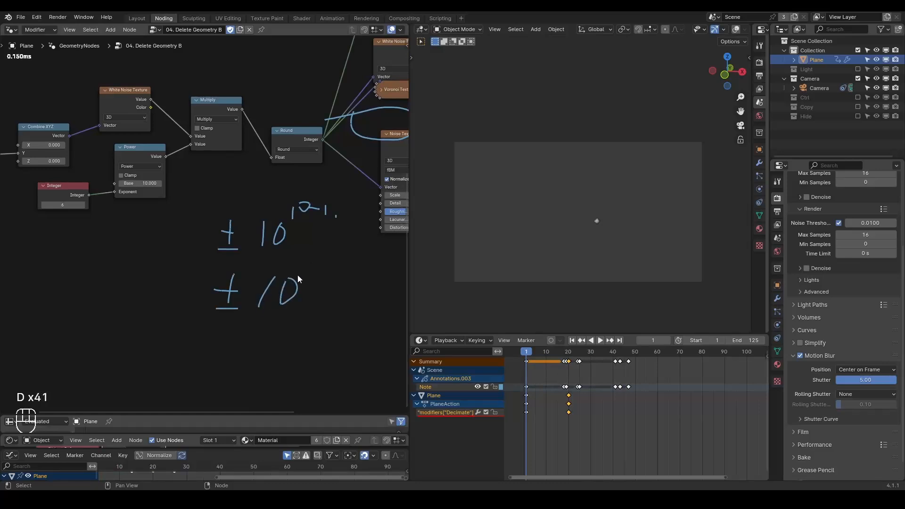
{"action": "mouse_move", "coordinate": [306, 258]}
{"action": "left_mouse_down"}
{"action": "mouse_move", "coordinate": [317, 280]}
{"action": "mouse_move", "coordinate": [350, 259]}
{"action": "left_mouse_up"}
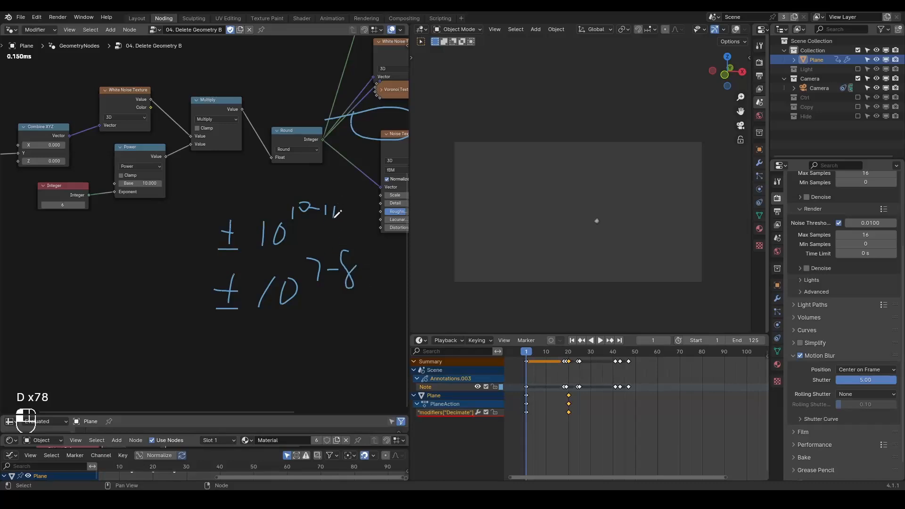
{"action": "left_click_drag", "start_coordinate": [336, 206], "coordinate": [334, 217]}
{"action": "middle_click_drag", "start_coordinate": [208, 213], "coordinate": [258, 231]}
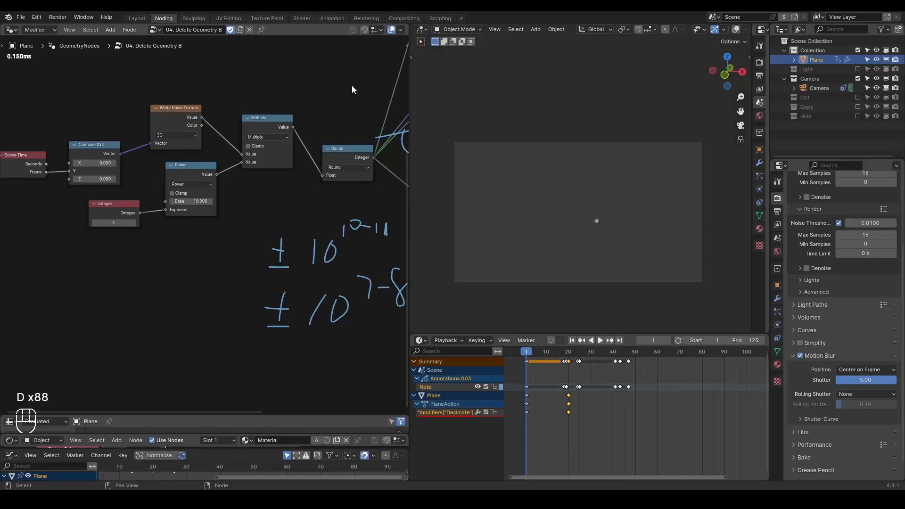
Step: Add an Object Info node above the White Noise Texture chain and feed its Object input with a Self Object node
{"action": "middle_click_drag", "start_coordinate": [256, 237], "coordinate": [290, 326]}
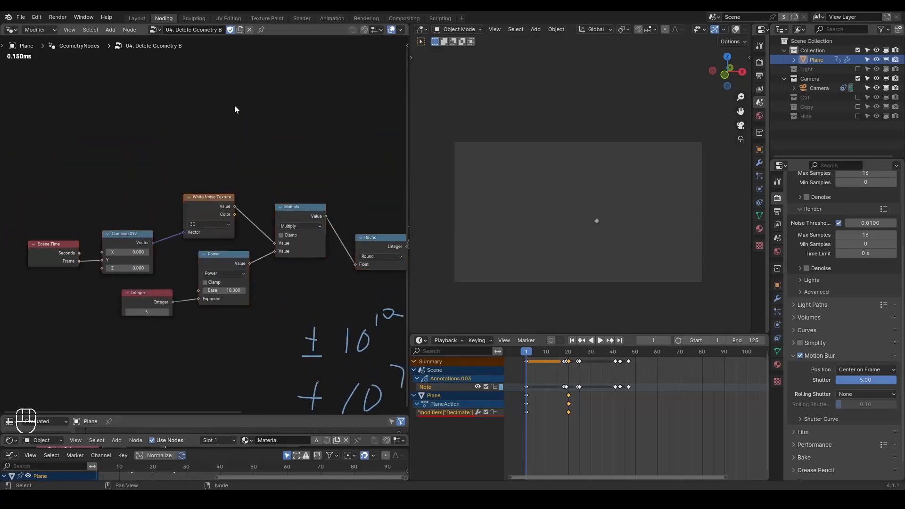
{"action": "key", "text": "ctrl+a"}
{"action": "type", "text": "object"}
{"action": "key", "text": "Return"}
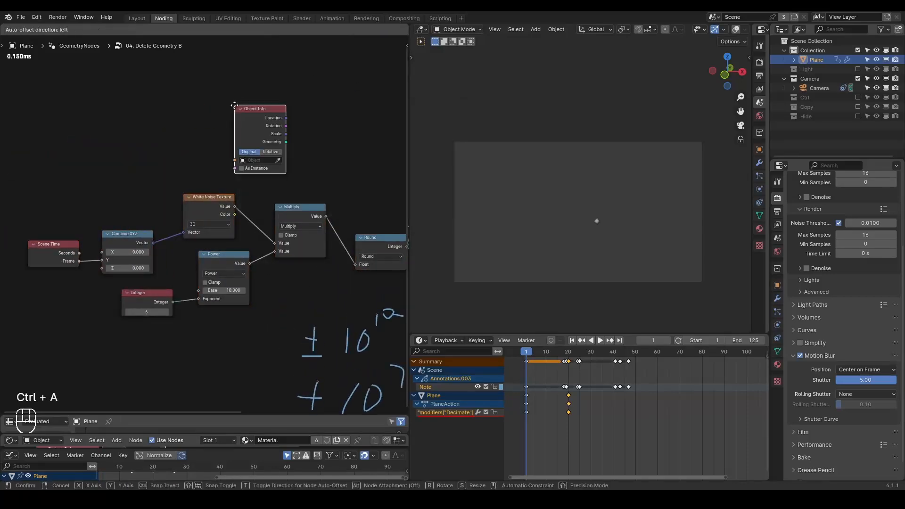
{"action": "left_click", "coordinate": [109, 128]}
{"action": "middle_click_drag", "start_coordinate": [131, 142], "coordinate": [199, 127]}
{"action": "left_click_drag", "start_coordinate": [178, 168], "coordinate": [118, 156]}
{"action": "type", "text": "self"}
{"action": "key", "text": "Return"}
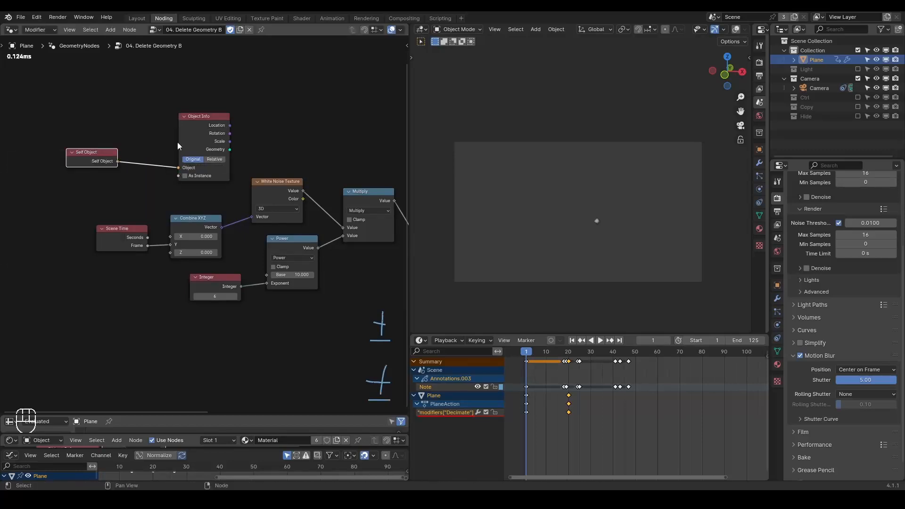
Step: Reposition the Object Info node and connect its Location output to the first White Noise Texture's Vector input
{"action": "left_click_drag", "start_coordinate": [177, 142], "coordinate": [142, 149]}
{"action": "left_click_drag", "start_coordinate": [194, 132], "coordinate": [251, 214]}
{"action": "middle_click_drag", "start_coordinate": [239, 174], "coordinate": [144, 177]}
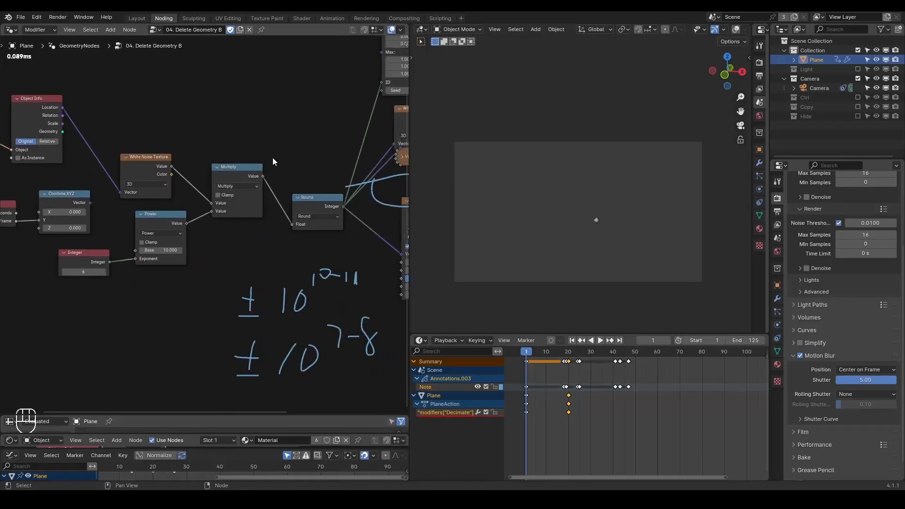
Step: Show the Plane's modifiers, duplicate the object twice in place, and move the latest copy along the X axis beside the original
{"action": "left_click", "coordinate": [776, 297]}
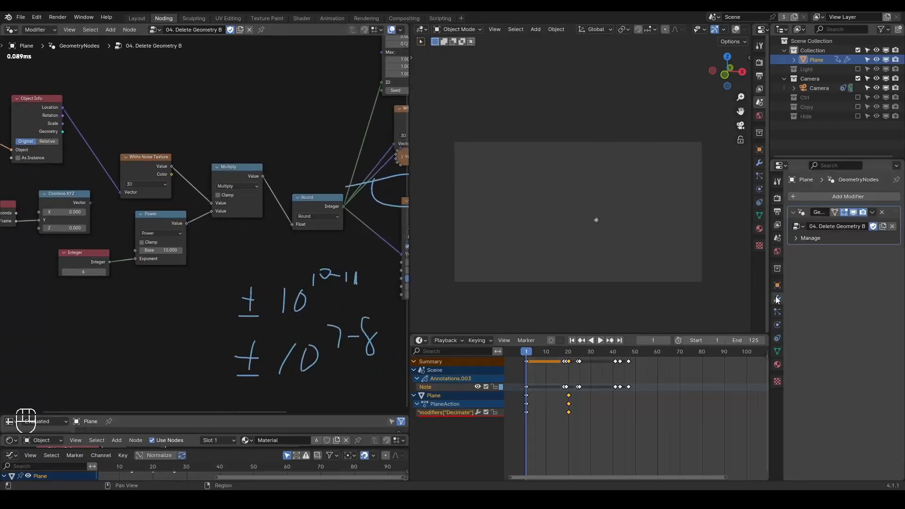
{"action": "key", "text": "shift+d"}
{"action": "right_click", "coordinate": [620, 182]}
{"action": "key", "text": "shift+d"}
{"action": "right_click", "coordinate": [606, 175]}
{"action": "key", "text": "g"}
{"action": "key", "text": "x"}
{"action": "left_click", "coordinate": [566, 183]}
Step: Duplicate the moved copy and shift the new one farther along the X axis to form a row of three points
{"action": "key", "text": "shift+d"}
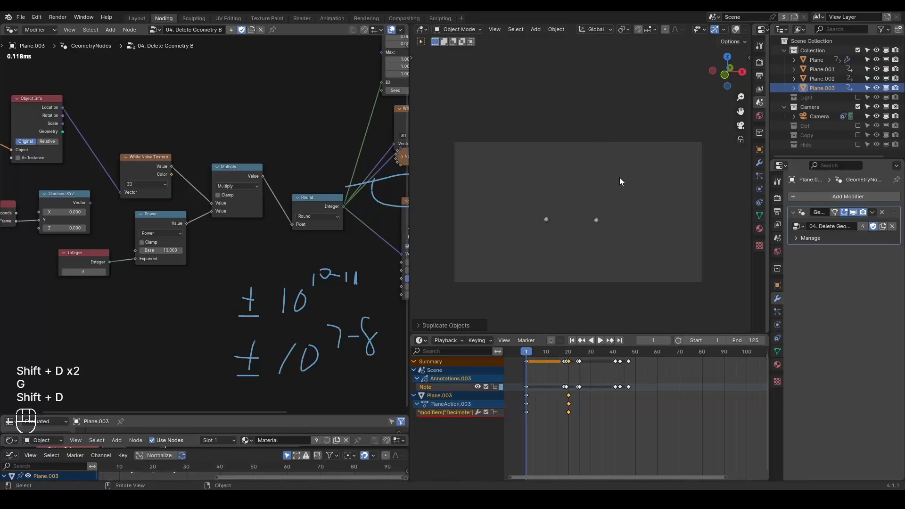
{"action": "right_click", "coordinate": [619, 182]}
{"action": "key", "text": "g"}
{"action": "key", "text": "x"}
{"action": "left_click", "coordinate": [564, 174]}
Step: Lower the Integer node feeding the Power exponent to 5
{"action": "middle_click_drag", "start_coordinate": [268, 217], "coordinate": [317, 201]}
{"action": "middle_click_drag", "start_coordinate": [248, 259], "coordinate": [169, 207]}
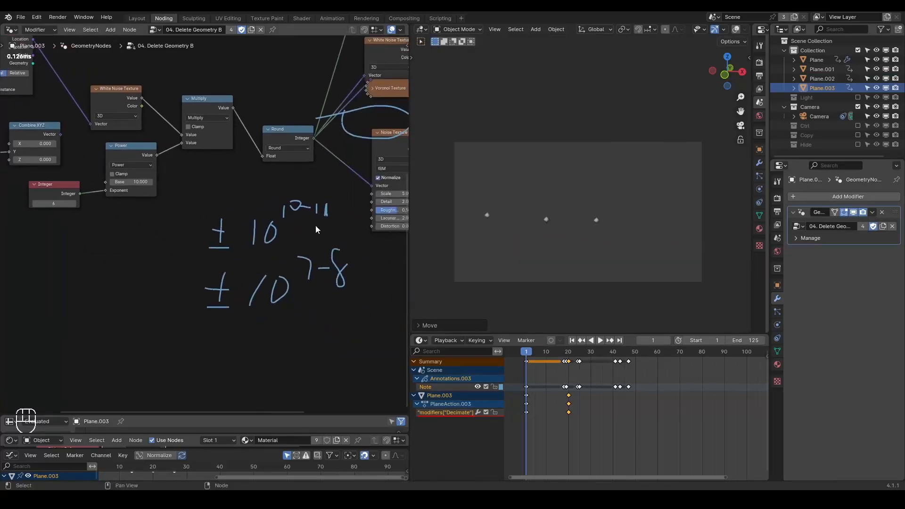
{"action": "middle_click_drag", "start_coordinate": [279, 244], "coordinate": [181, 315]}
{"action": "left_click_drag", "start_coordinate": [299, 173], "coordinate": [301, 183]}
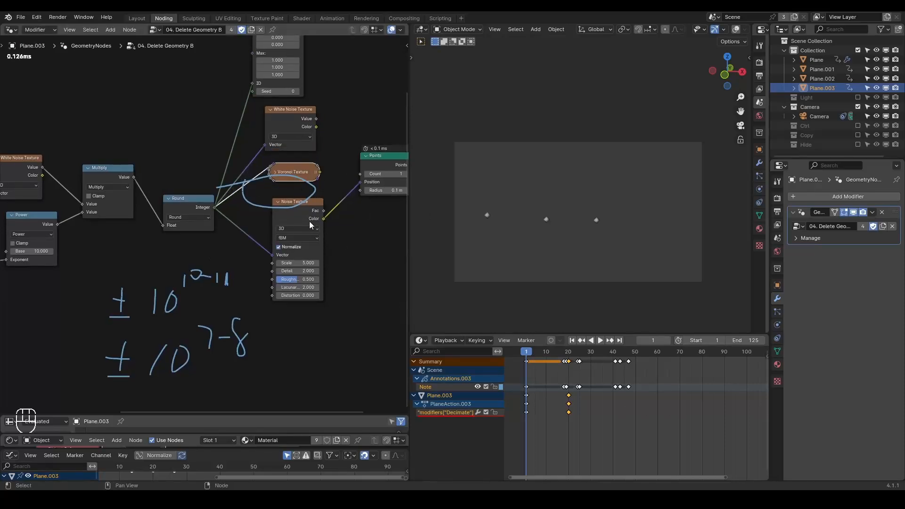
{"action": "middle_click_drag", "start_coordinate": [171, 244], "coordinate": [314, 193]}
{"action": "scroll", "coordinate": [258, 265], "scroll_direction": "up", "scroll_amount": 1}
{"action": "middle_click_drag", "start_coordinate": [258, 265], "coordinate": [181, 224]}
{"action": "middle_click_drag", "start_coordinate": [100, 187], "coordinate": [131, 186]}
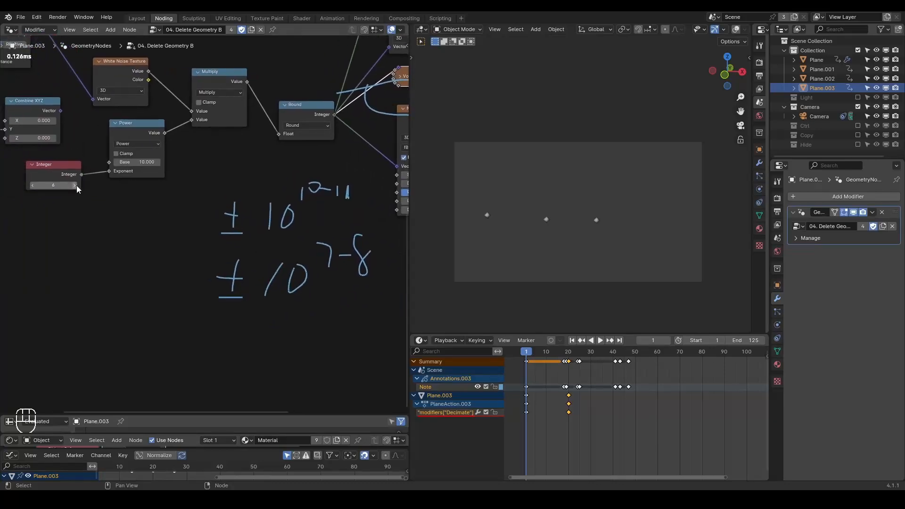
{"action": "left_click", "coordinate": [30, 187]}
{"action": "scroll", "coordinate": [264, 212], "scroll_direction": "down", "scroll_amount": 3}
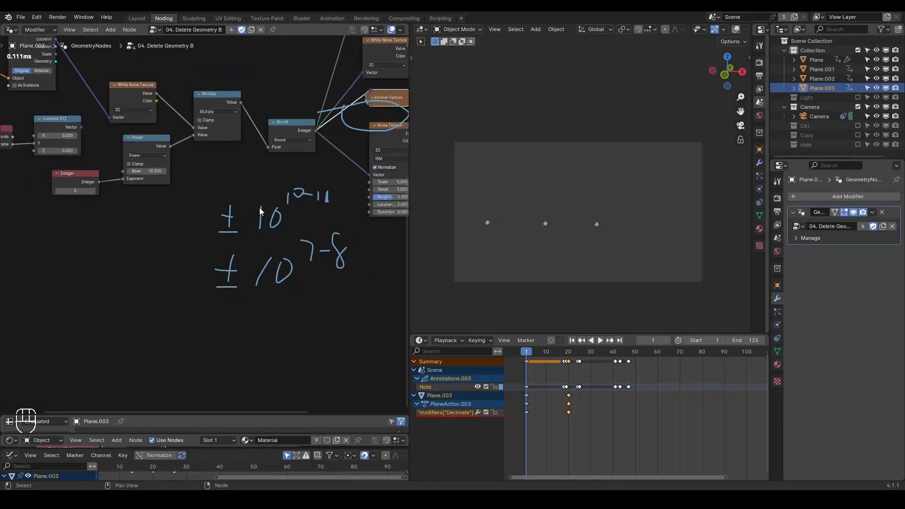
Step: Erase the handwritten ±10 exponent notes and the loop drawn around the texture nodes
{"action": "key", "text": "d"}
{"action": "mouse_move", "coordinate": [302, 192]}
{"action": "right_mouse_down"}
{"action": "mouse_move", "coordinate": [214, 237]}
{"action": "mouse_move", "coordinate": [212, 281]}
{"action": "mouse_move", "coordinate": [218, 276]}
{"action": "right_mouse_up"}
{"action": "middle_click_drag", "start_coordinate": [262, 216], "coordinate": [249, 279]}
{"action": "key", "text": "d"}
{"action": "mouse_move", "coordinate": [267, 194]}
{"action": "right_mouse_down"}
{"action": "mouse_move", "coordinate": [370, 217]}
{"action": "mouse_move", "coordinate": [255, 198]}
{"action": "right_mouse_up"}
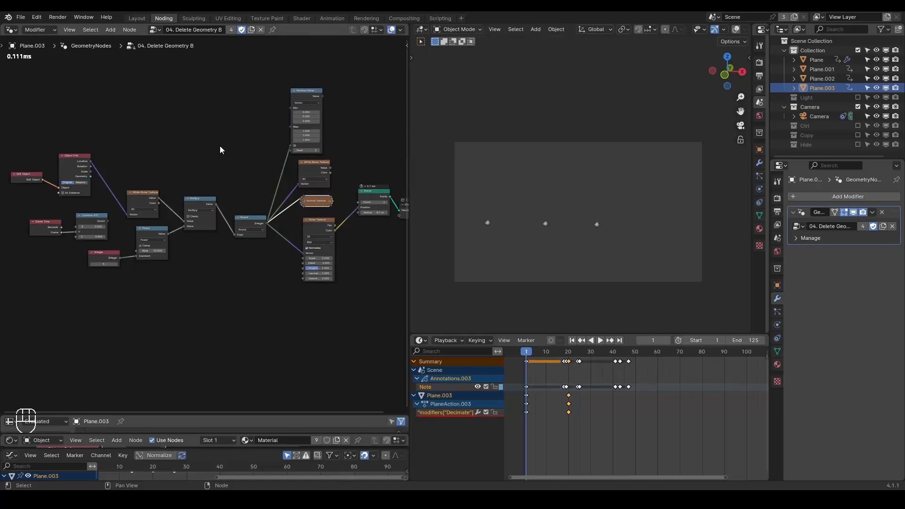
Step: Move the first White Noise Texture node so it lines up directly above the Power node
{"action": "scroll", "coordinate": [244, 194], "scroll_direction": "up", "scroll_amount": 6}
{"action": "middle_click_drag", "start_coordinate": [188, 195], "coordinate": [259, 171]}
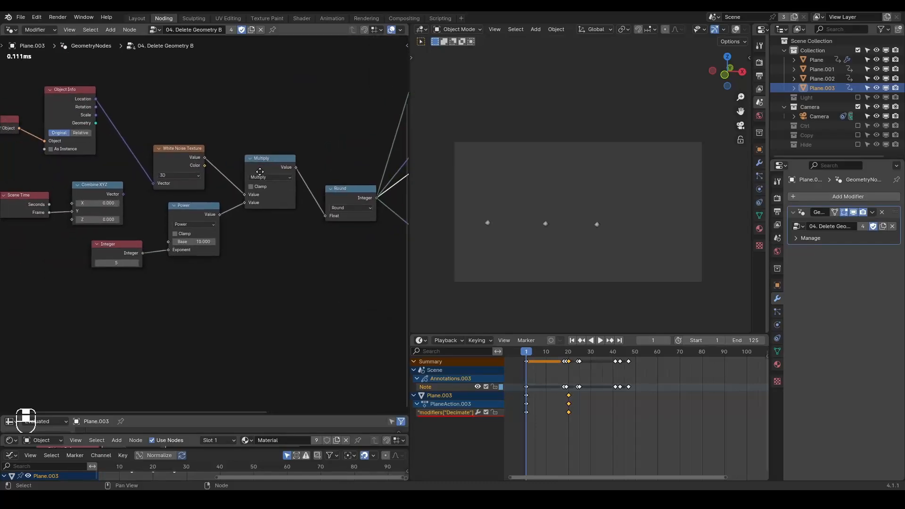
{"action": "scroll", "coordinate": [162, 139], "scroll_direction": "up", "scroll_amount": 1}
{"action": "left_click_drag", "start_coordinate": [167, 145], "coordinate": [186, 145]}
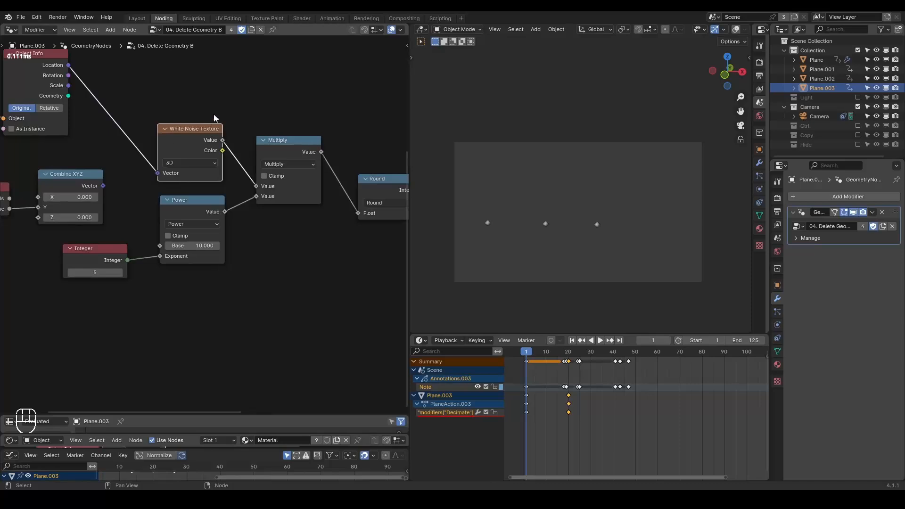
{"action": "key", "text": "ctrl+a"}
{"action": "scroll", "coordinate": [215, 258], "scroll_direction": "down", "scroll_amount": 3}
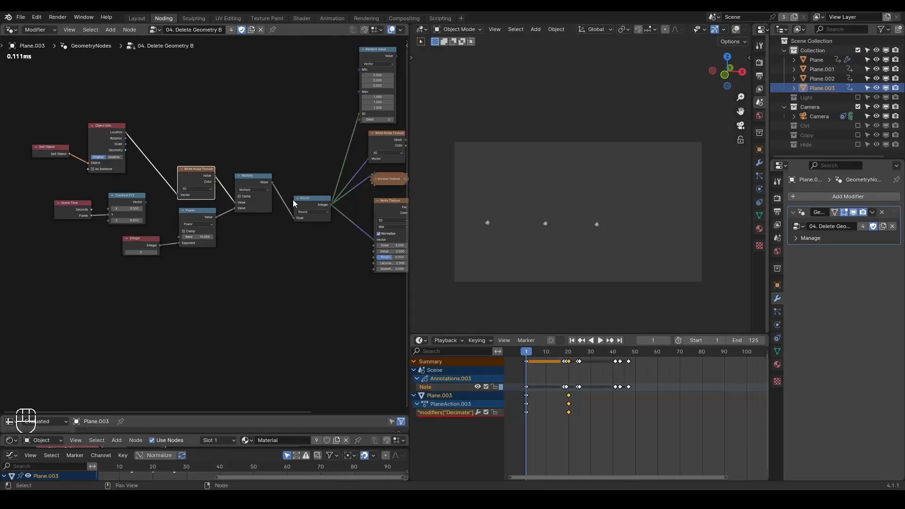
{"action": "scroll", "coordinate": [282, 214], "scroll_direction": "down", "scroll_amount": 2}
{"action": "middle_click_drag", "start_coordinate": [257, 185], "coordinate": [229, 191]}
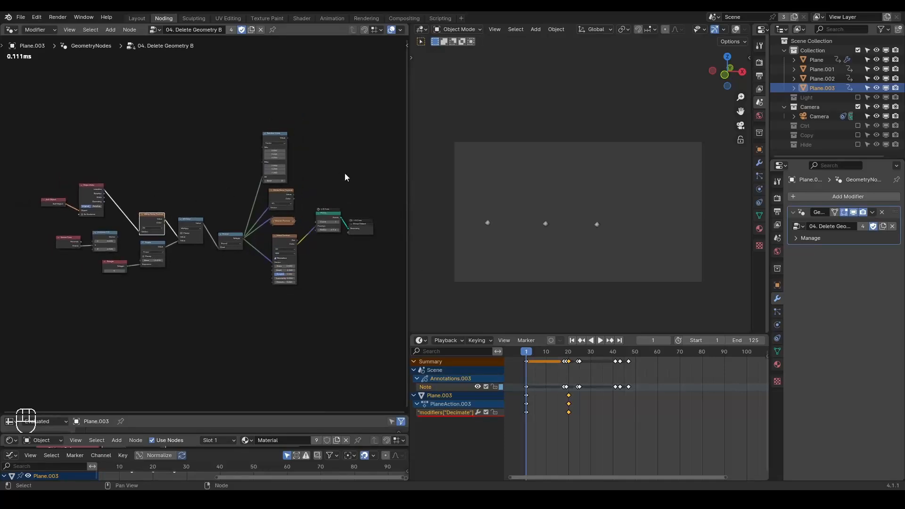